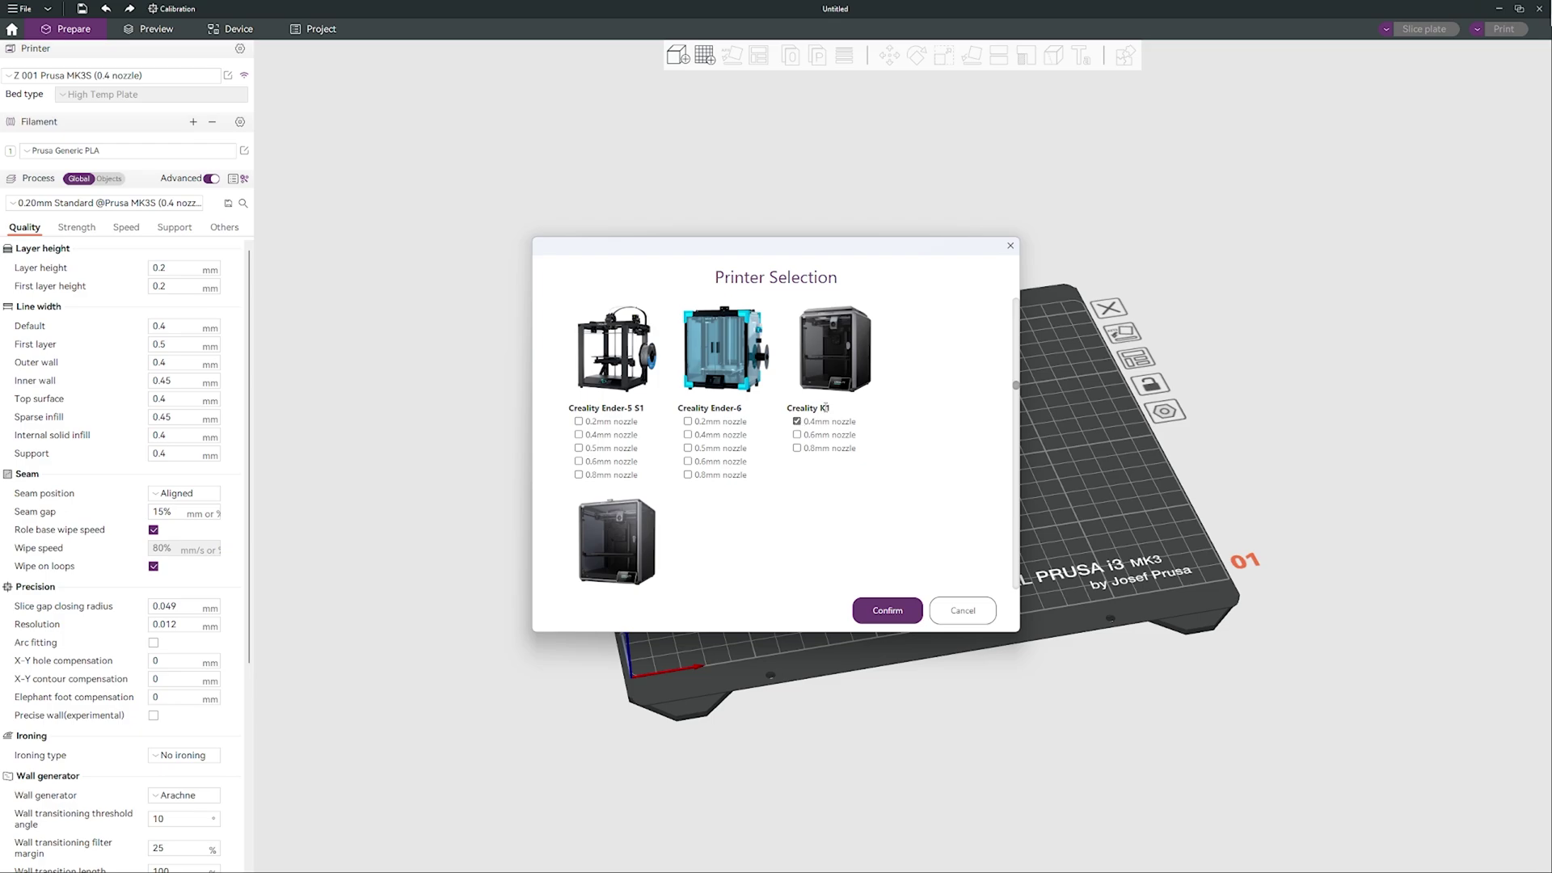
# Step: Add the Creality K1 0.6 mm and 0.8 mm nozzle profiles and confirm the printer selection
pyautogui.click(796, 434)
pyautogui.click(796, 448)
pyautogui.scroll(-3, 930, 475)
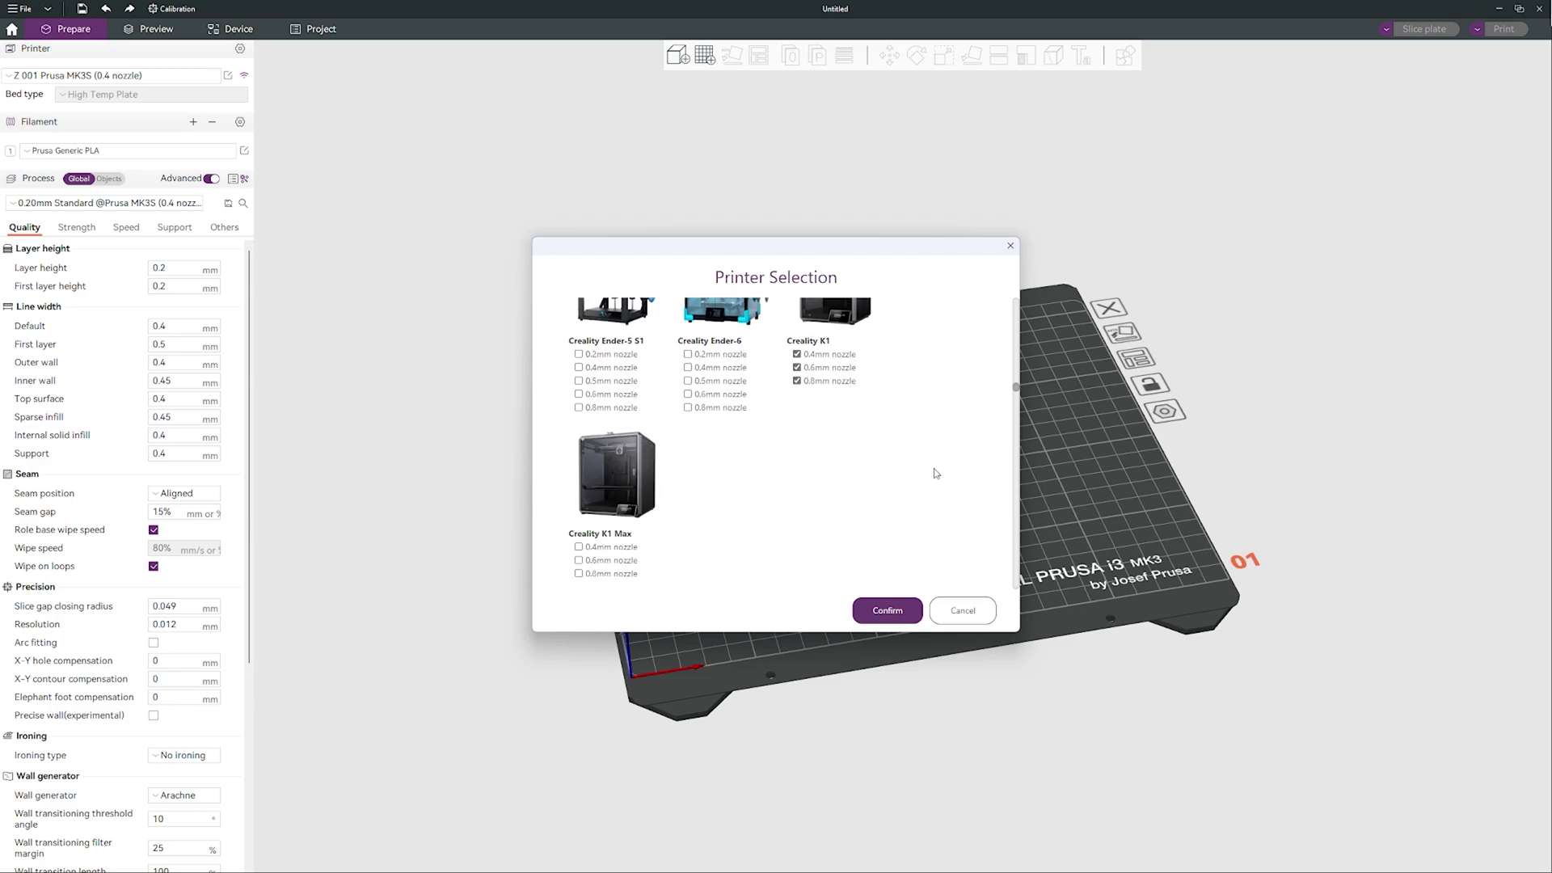
pyautogui.scroll(1, 810, 554)
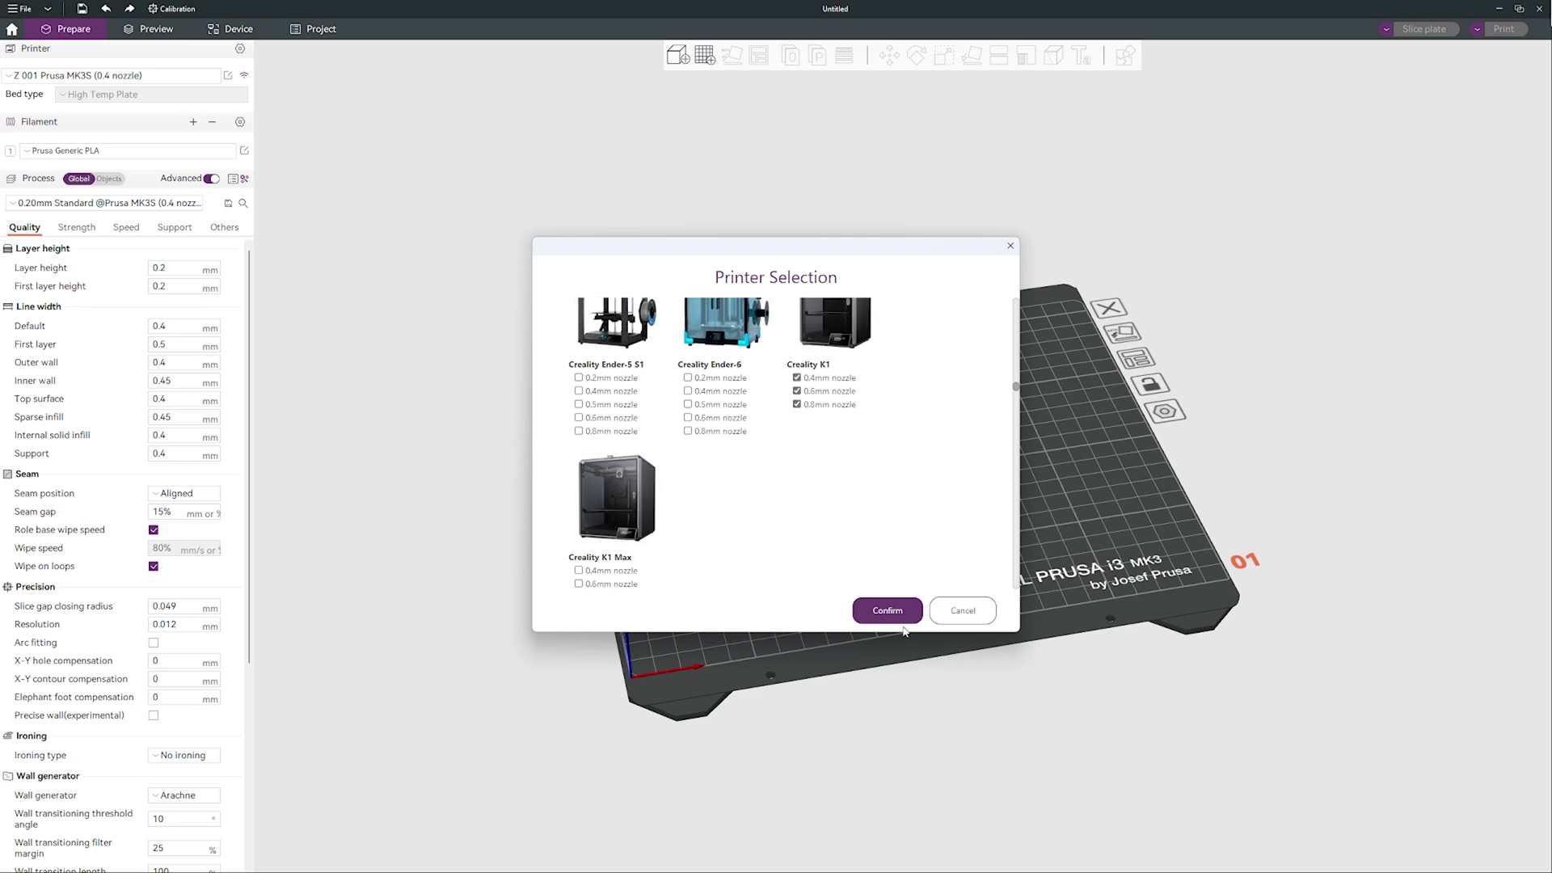
pyautogui.click(889, 613)
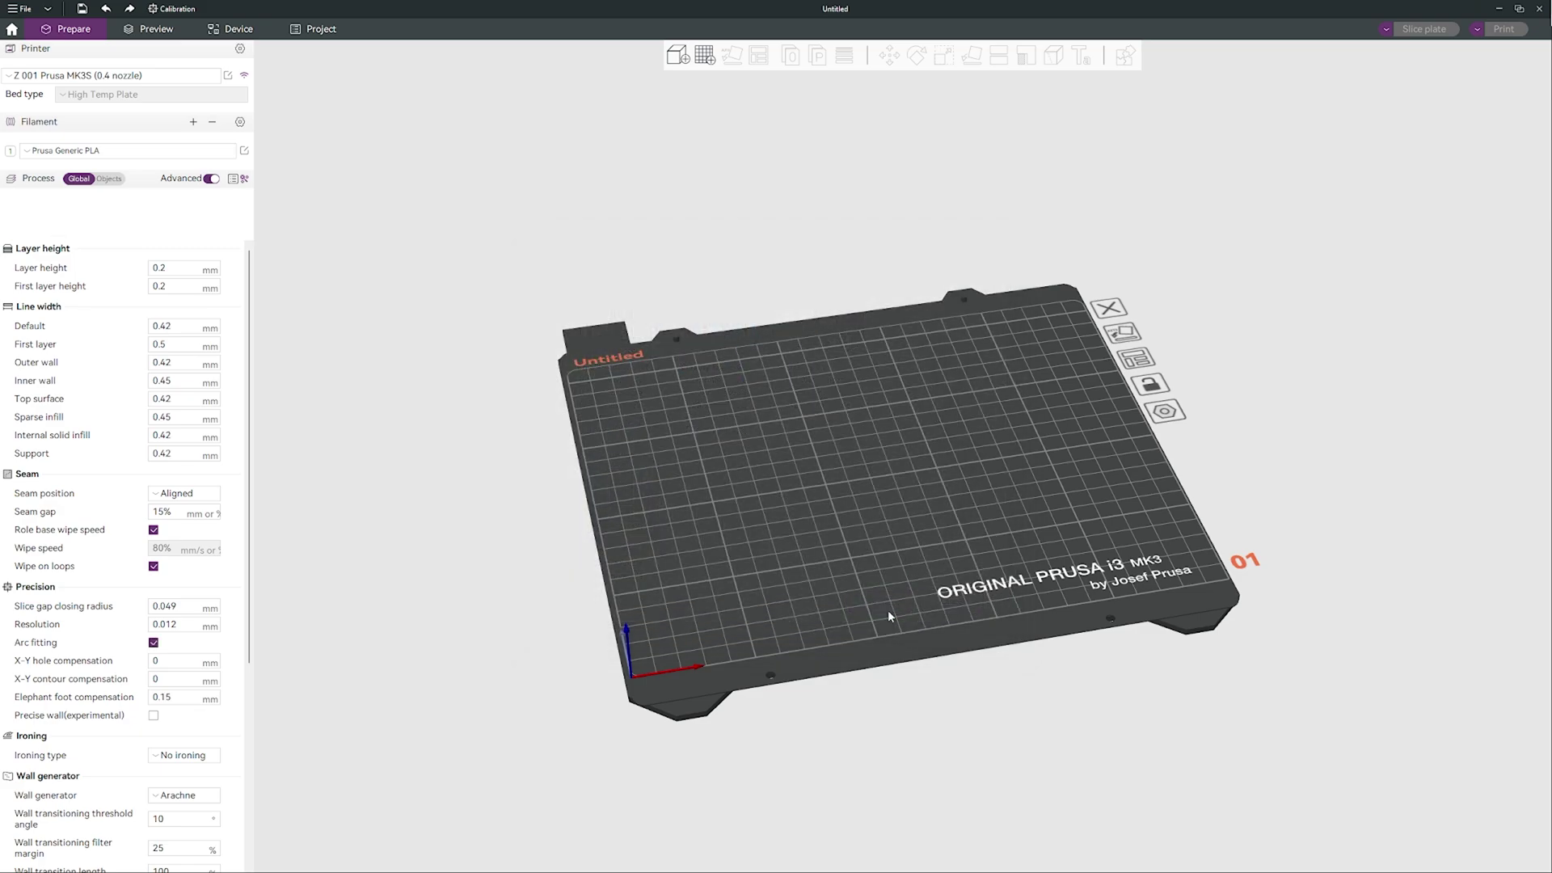
# Step: Orbit and zoom the 3D view to inspect the hexagon-floored container box on the Prusa MK3 plate
pyautogui.moveTo(846, 485); pyautogui.dragTo(750, 489, button='middle')
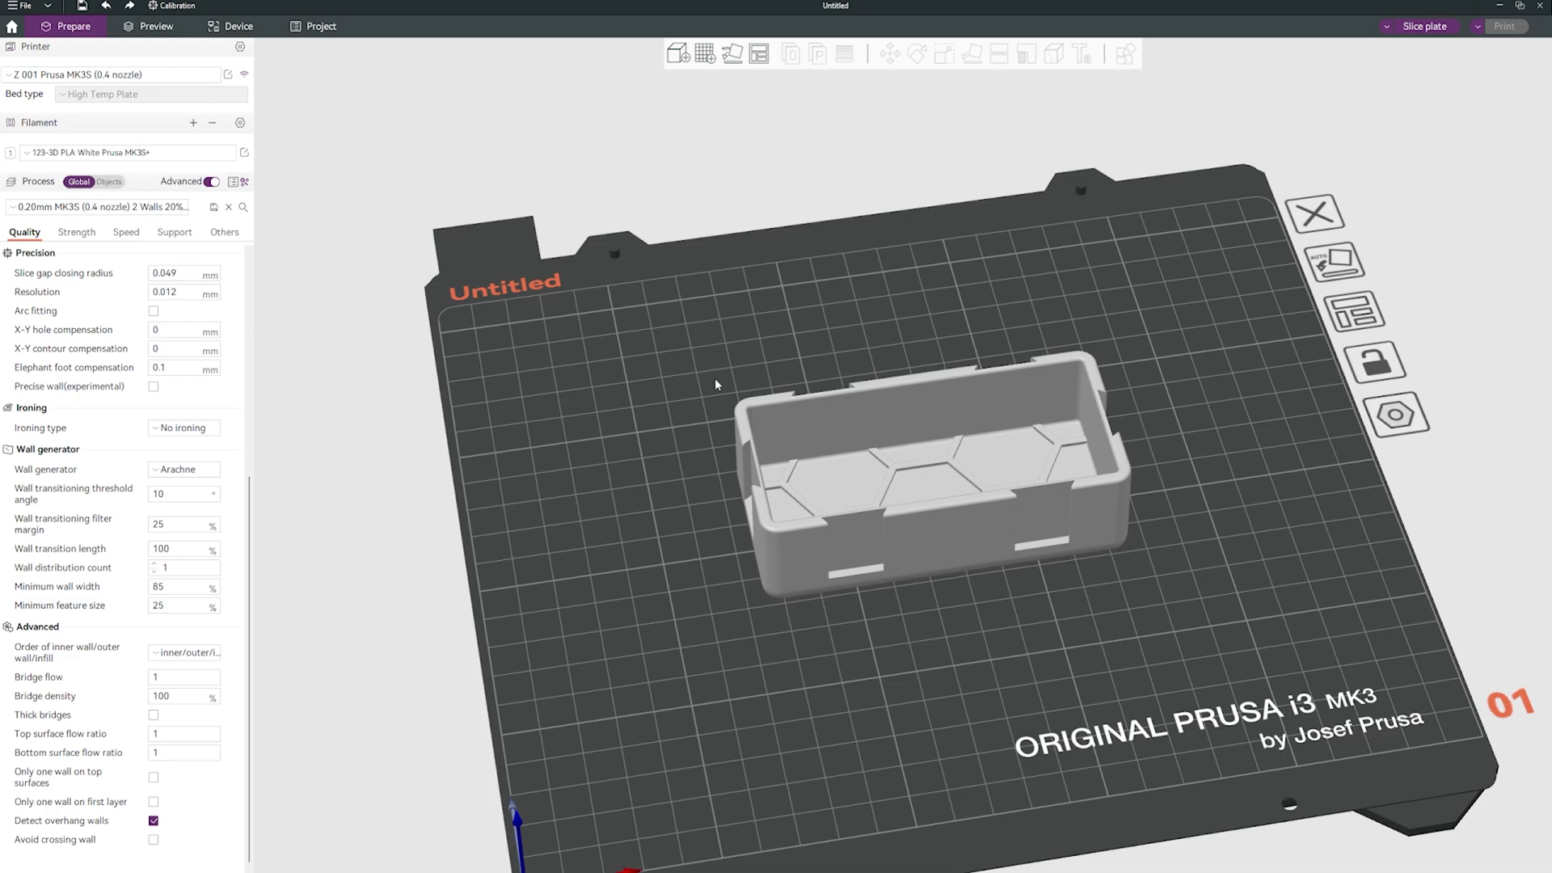
pyautogui.scroll(-3, 715, 376)
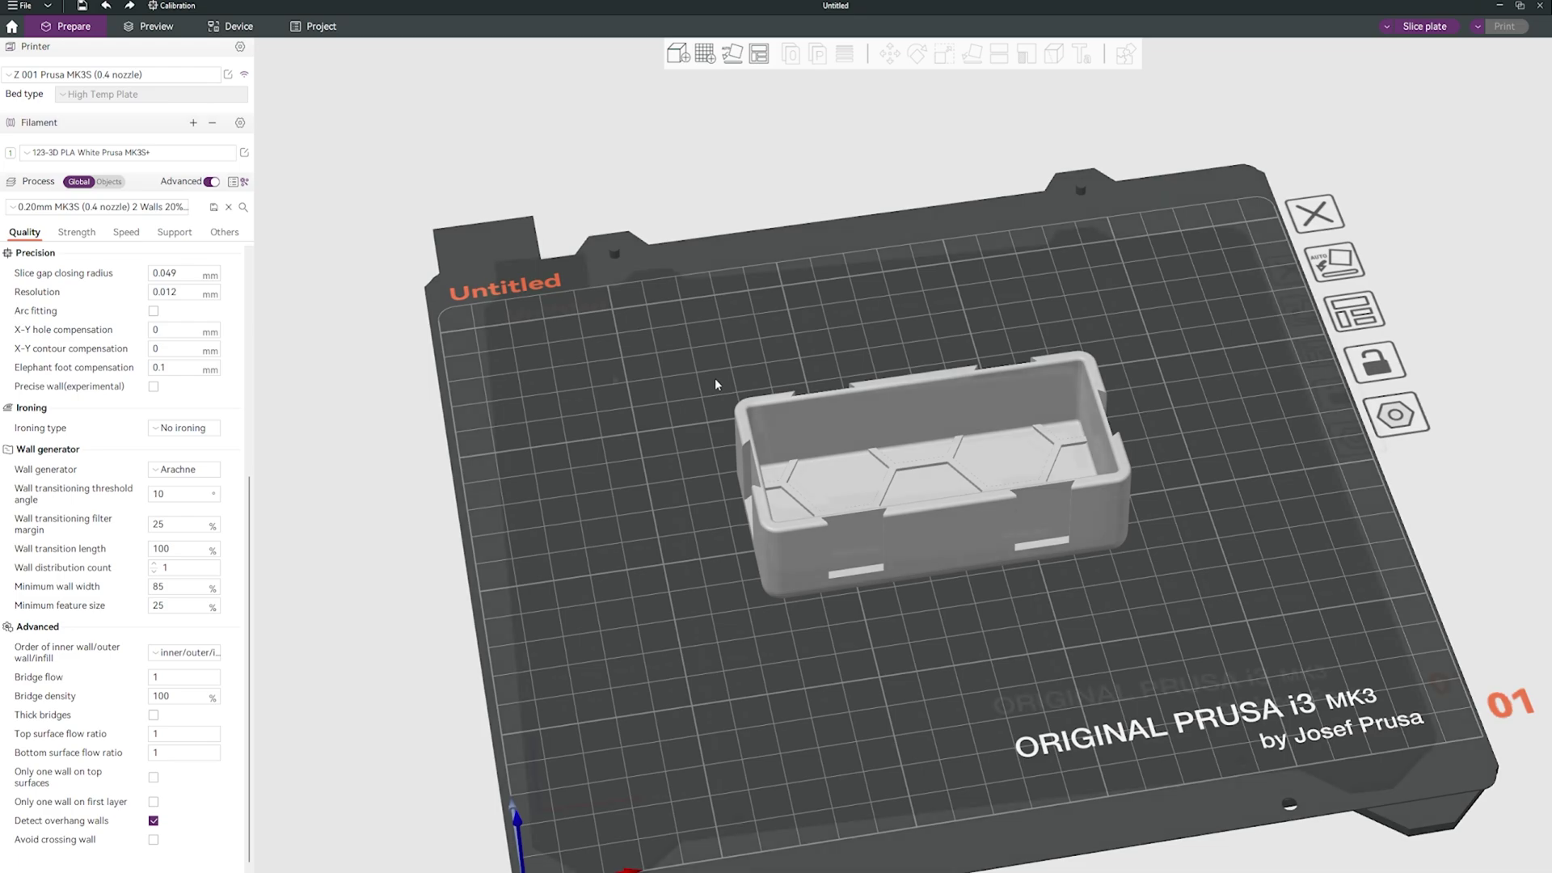
pyautogui.moveTo(643, 372)
pyautogui.mouseDown()
pyautogui.moveTo(666, 367)
pyautogui.moveTo(652, 372)
pyautogui.mouseUp()
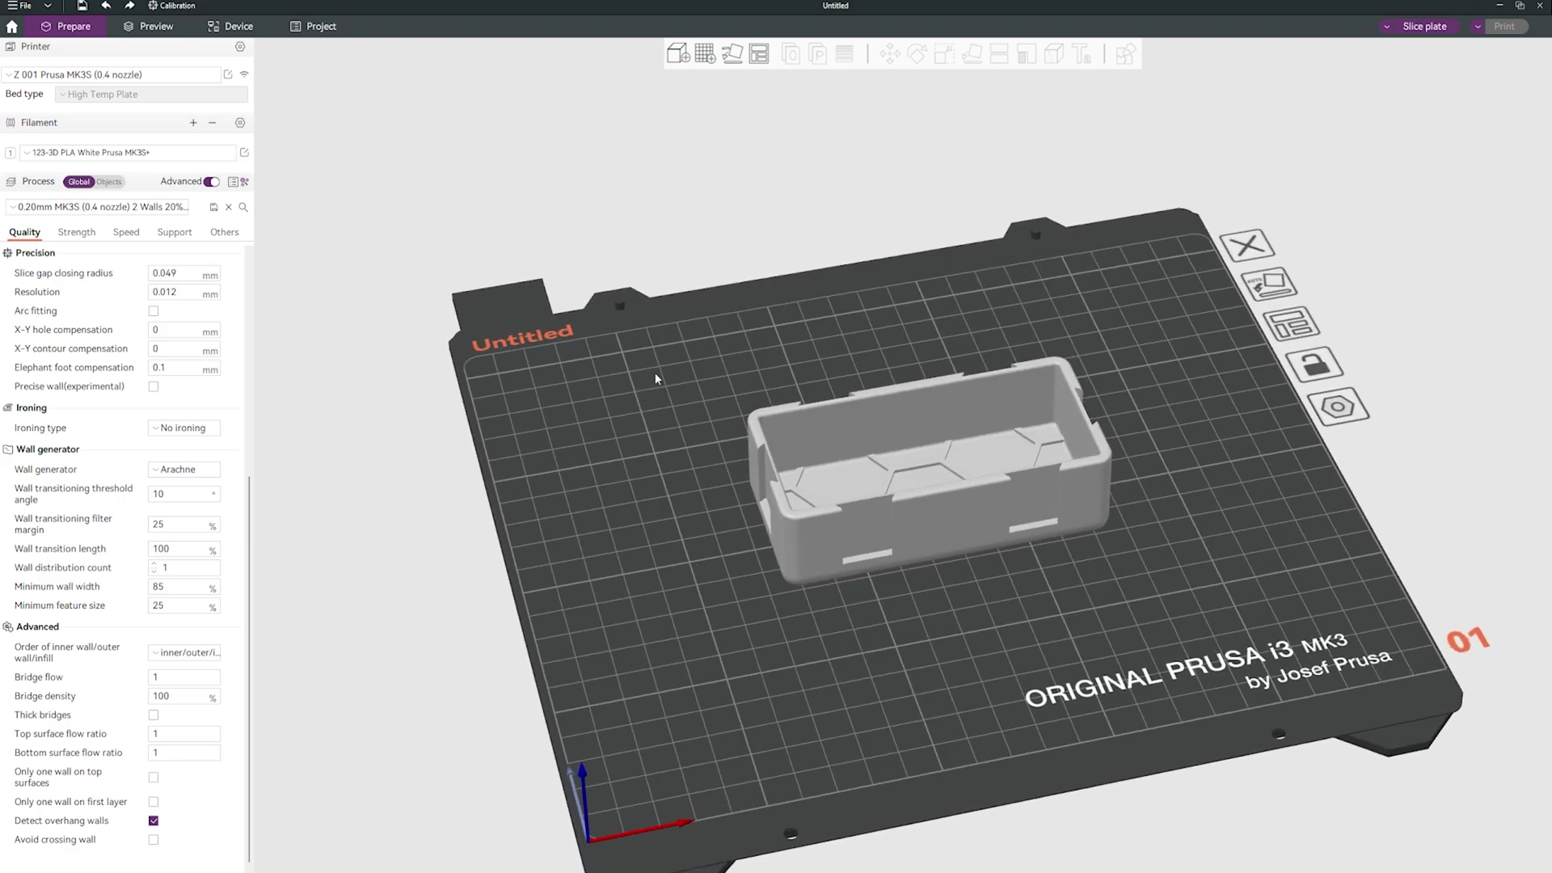
pyautogui.moveTo(654, 372); pyautogui.dragTo(690, 366)
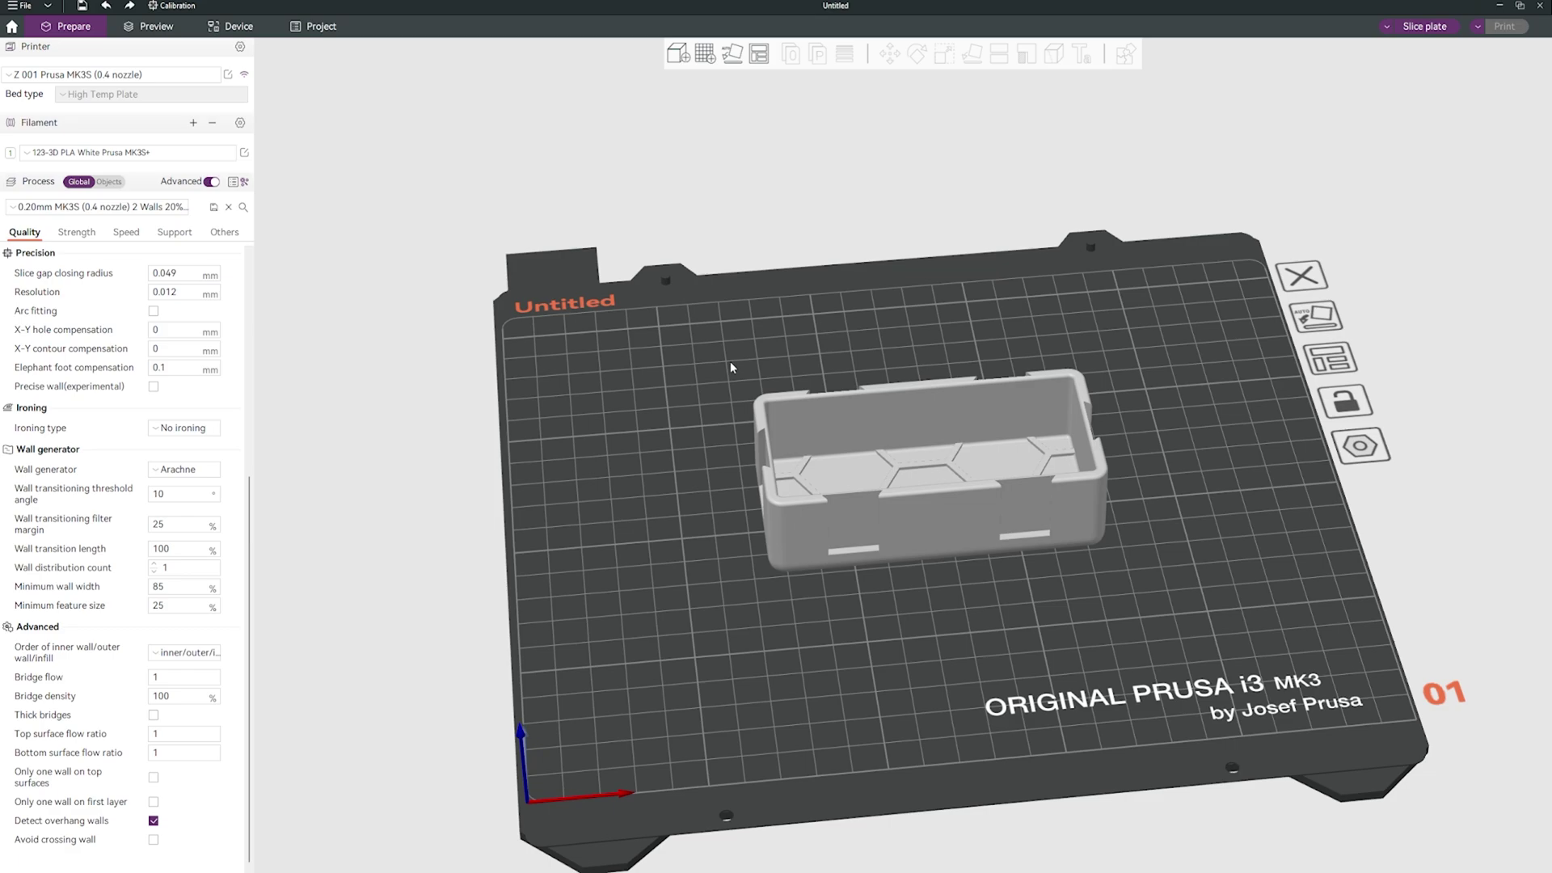
pyautogui.moveTo(730, 361); pyautogui.dragTo(603, 394)
pyautogui.moveTo(758, 356)
pyautogui.mouseDown()
pyautogui.moveTo(816, 342)
pyautogui.moveTo(774, 349)
pyautogui.mouseUp()
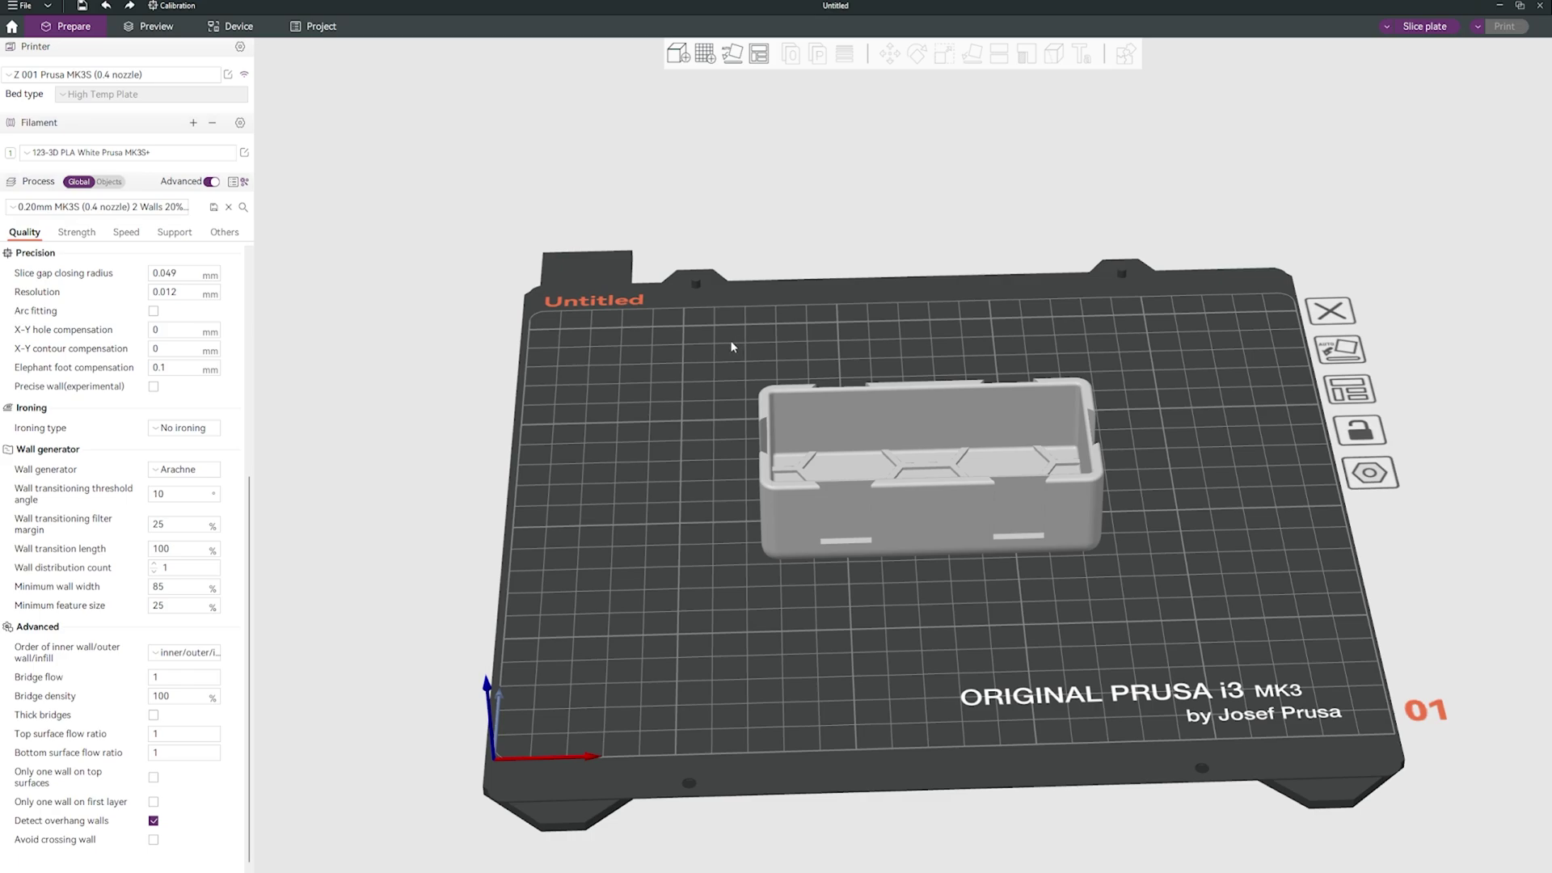
pyautogui.moveTo(731, 345)
pyautogui.mouseDown()
pyautogui.moveTo(751, 336)
pyautogui.moveTo(737, 345)
pyautogui.mouseUp()
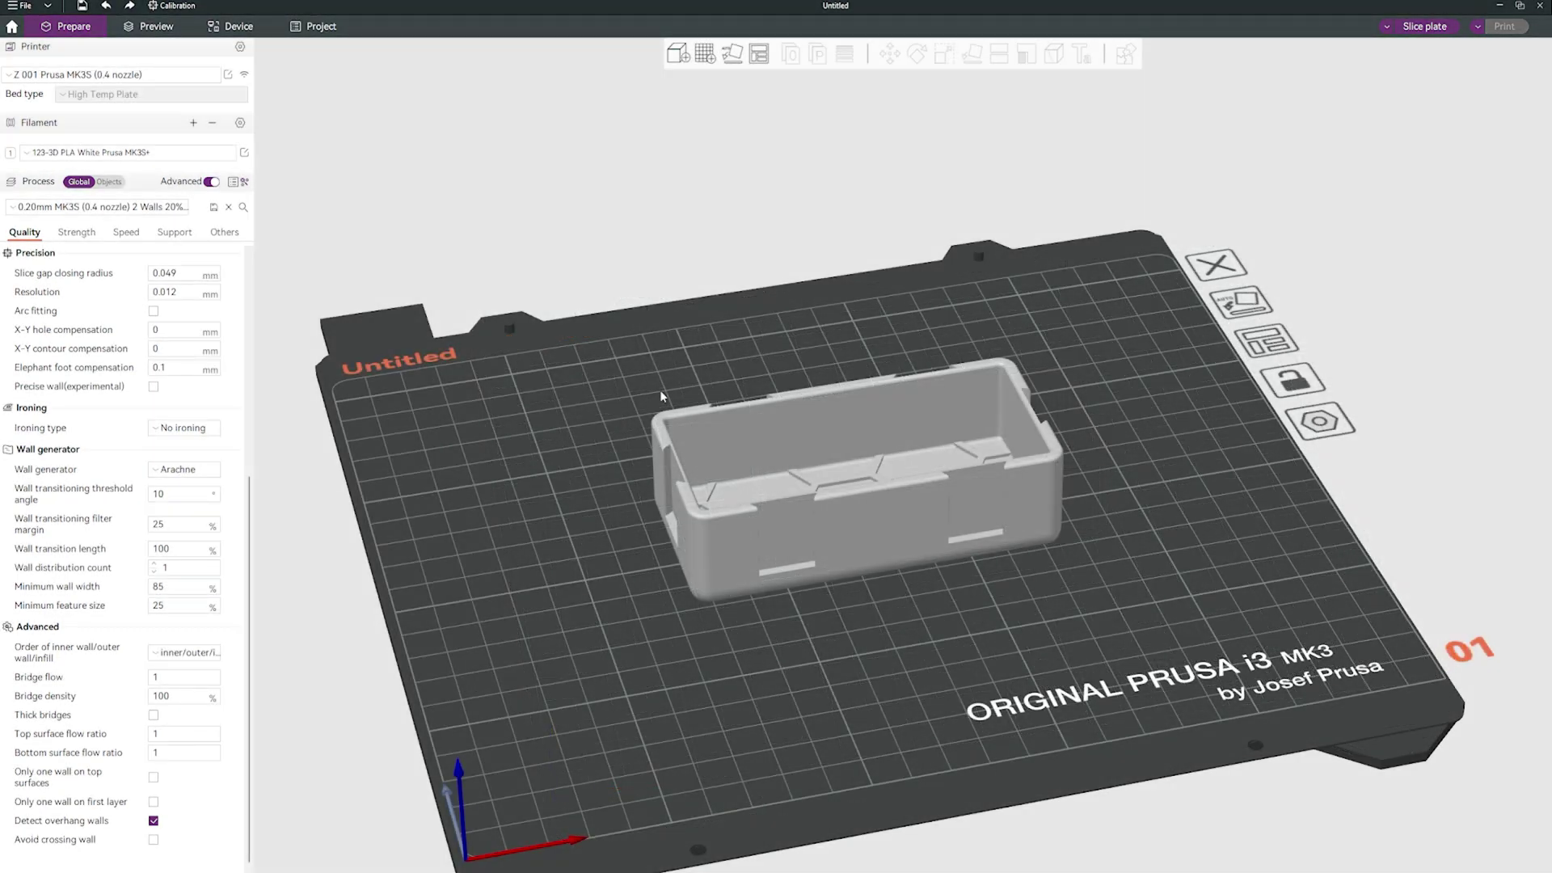
pyautogui.moveTo(659, 389); pyautogui.dragTo(679, 379)
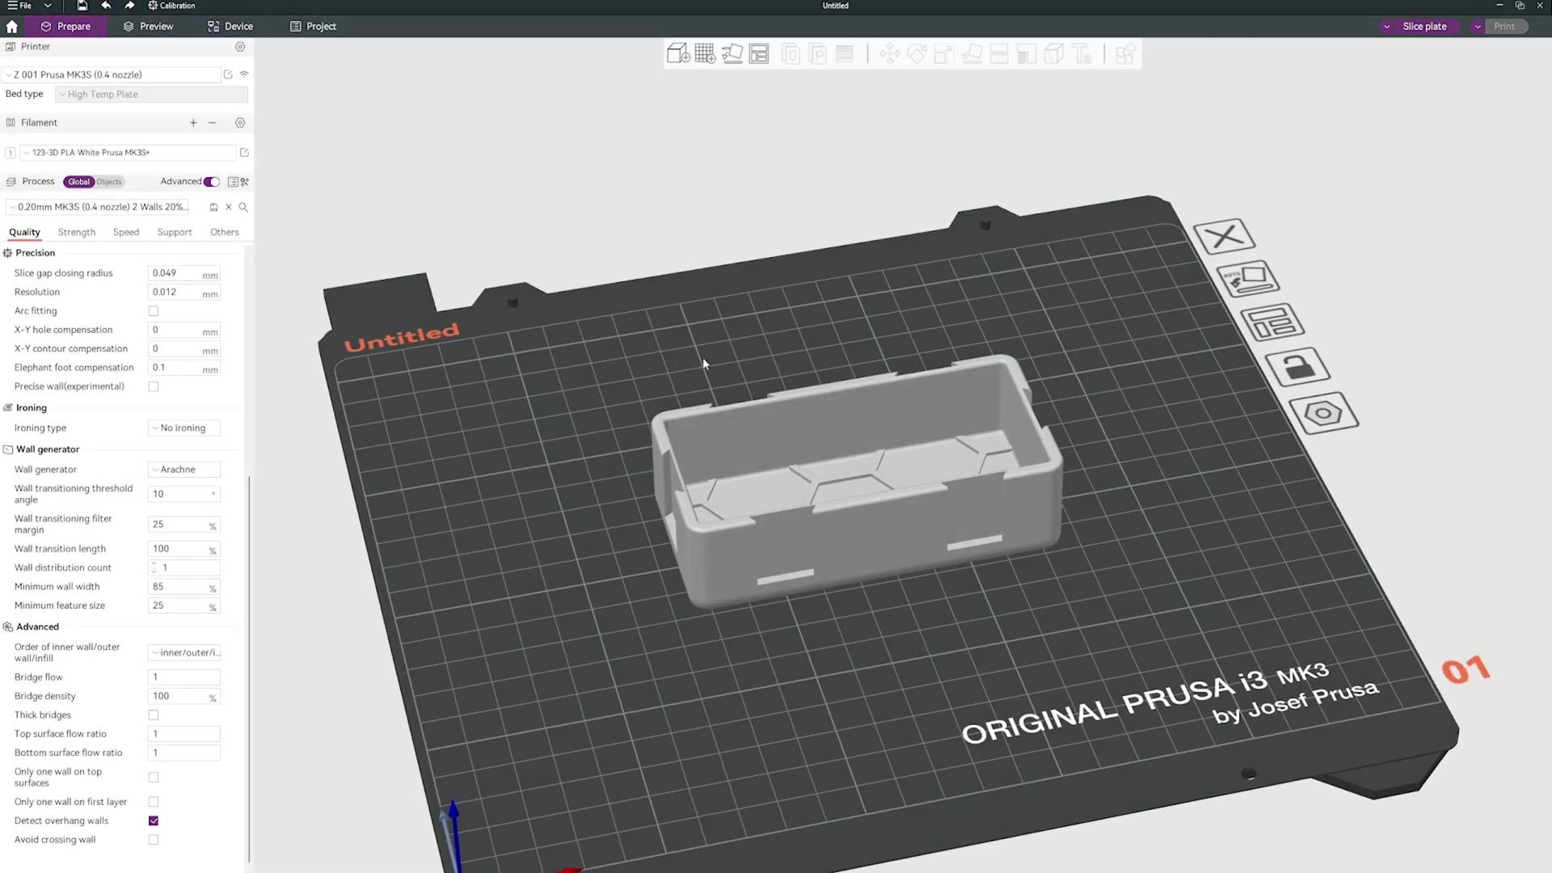
pyautogui.scroll(3, 705, 357)
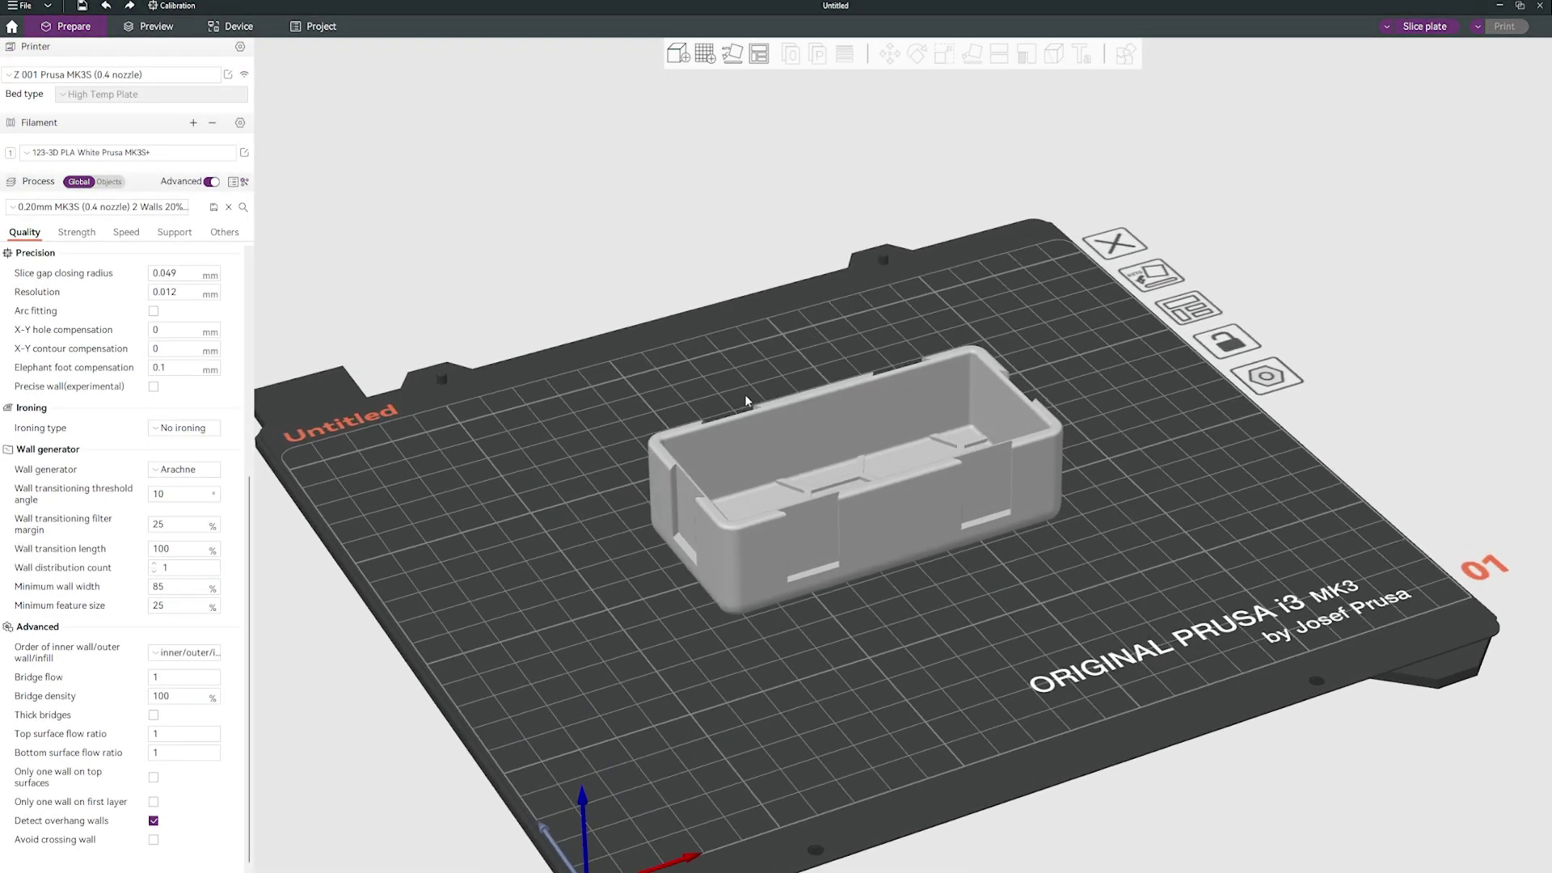
# Step: Duplicate the container box and arrange both copies side by side on the plate
pyautogui.click(745, 400)
pyautogui.moveTo(755, 408); pyautogui.dragTo(812, 368)
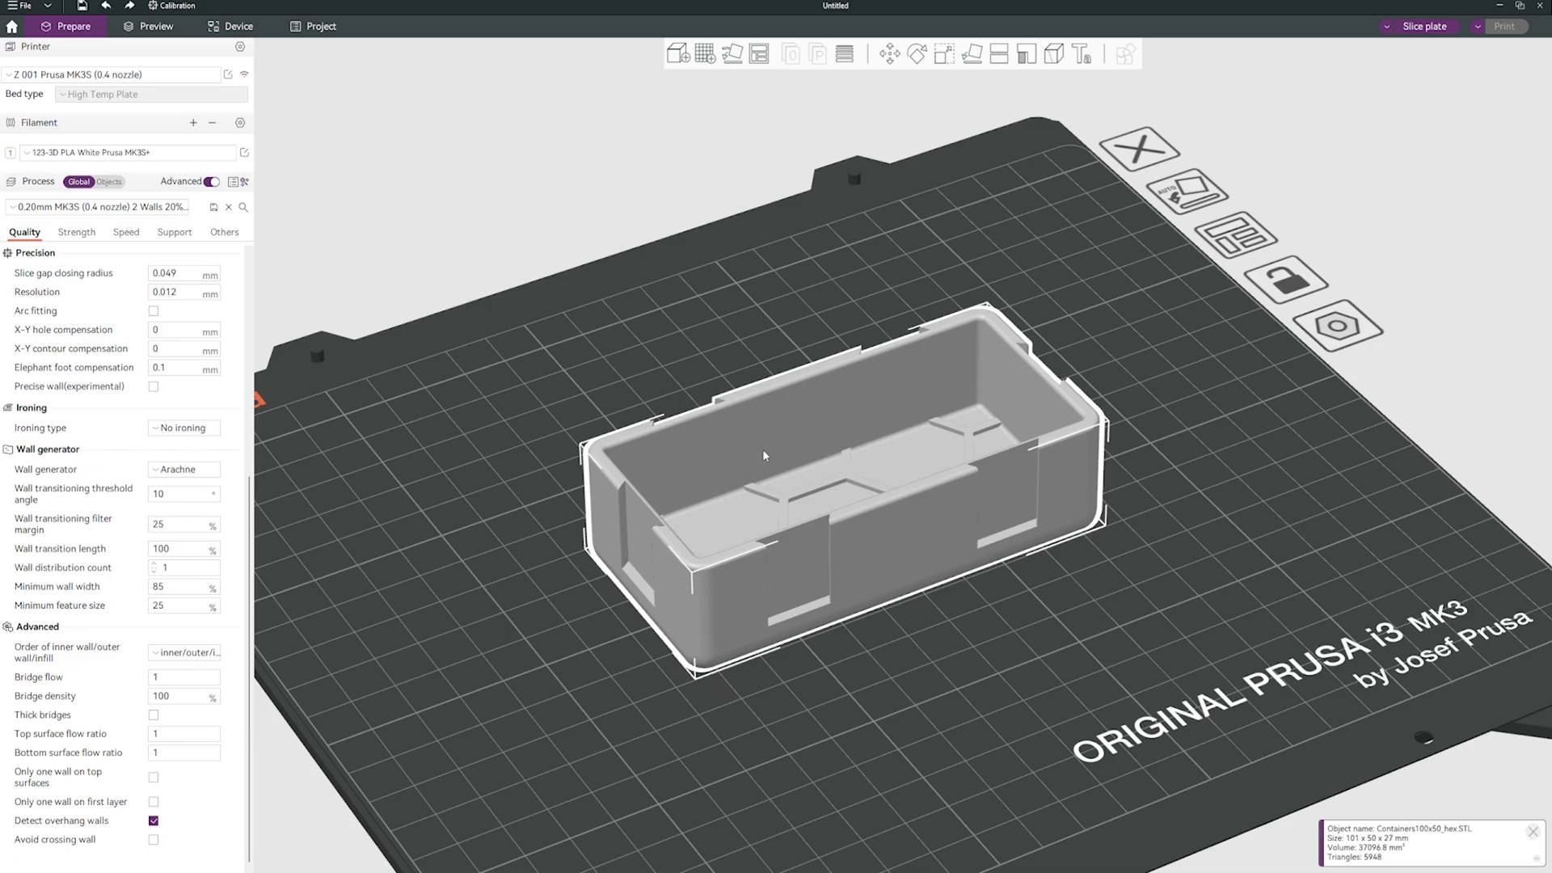
pyautogui.hotkey('ctrl', 'v')
pyautogui.rightClick(759, 53)
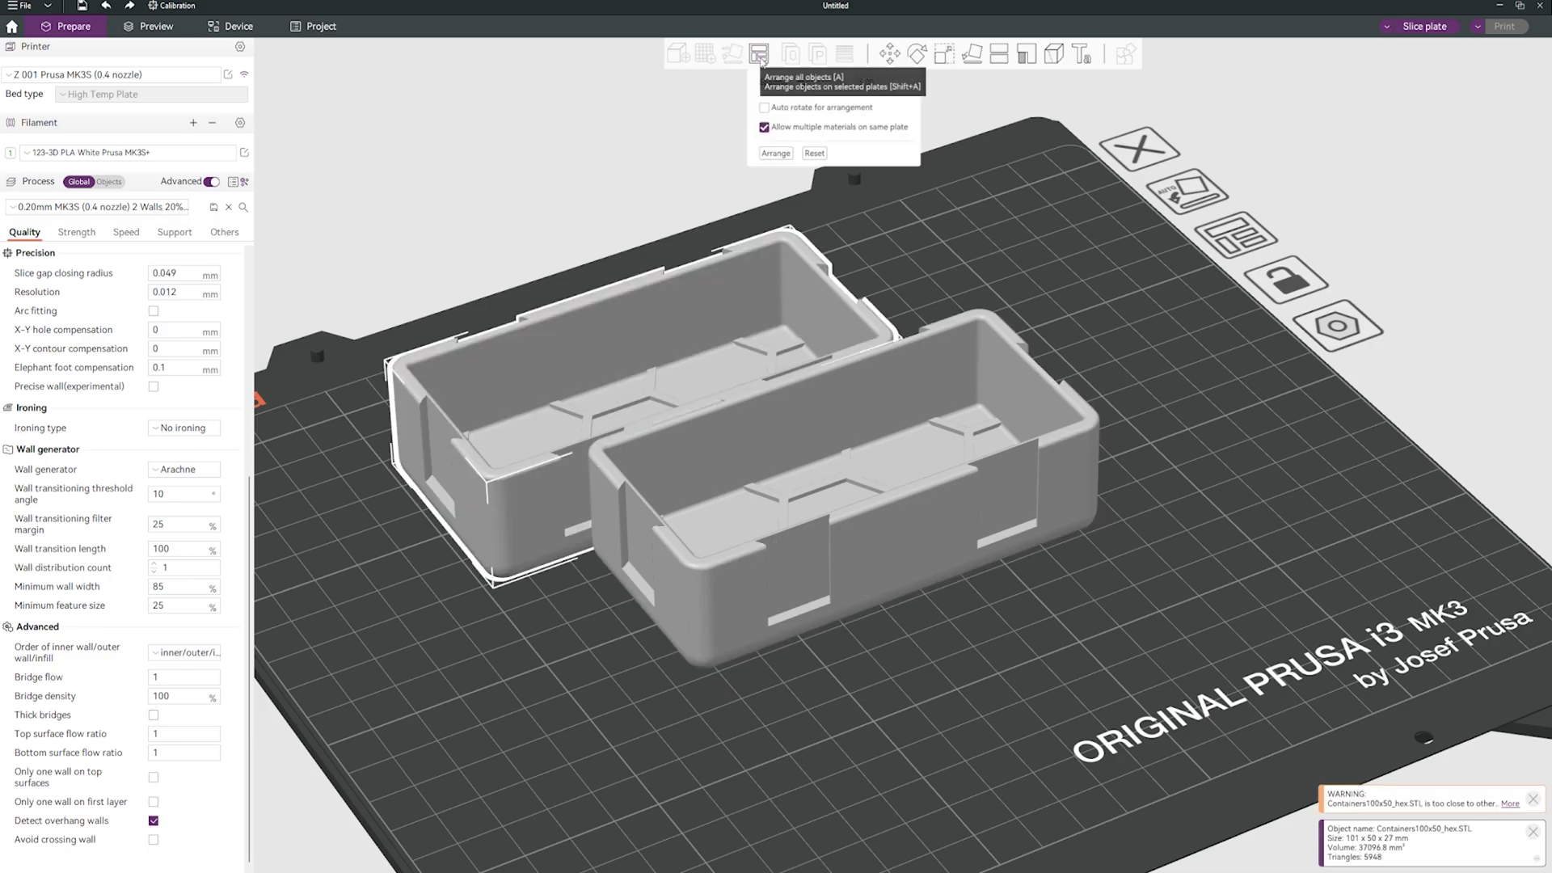
pyautogui.click(775, 153)
pyautogui.moveTo(776, 162); pyautogui.dragTo(1006, 229)
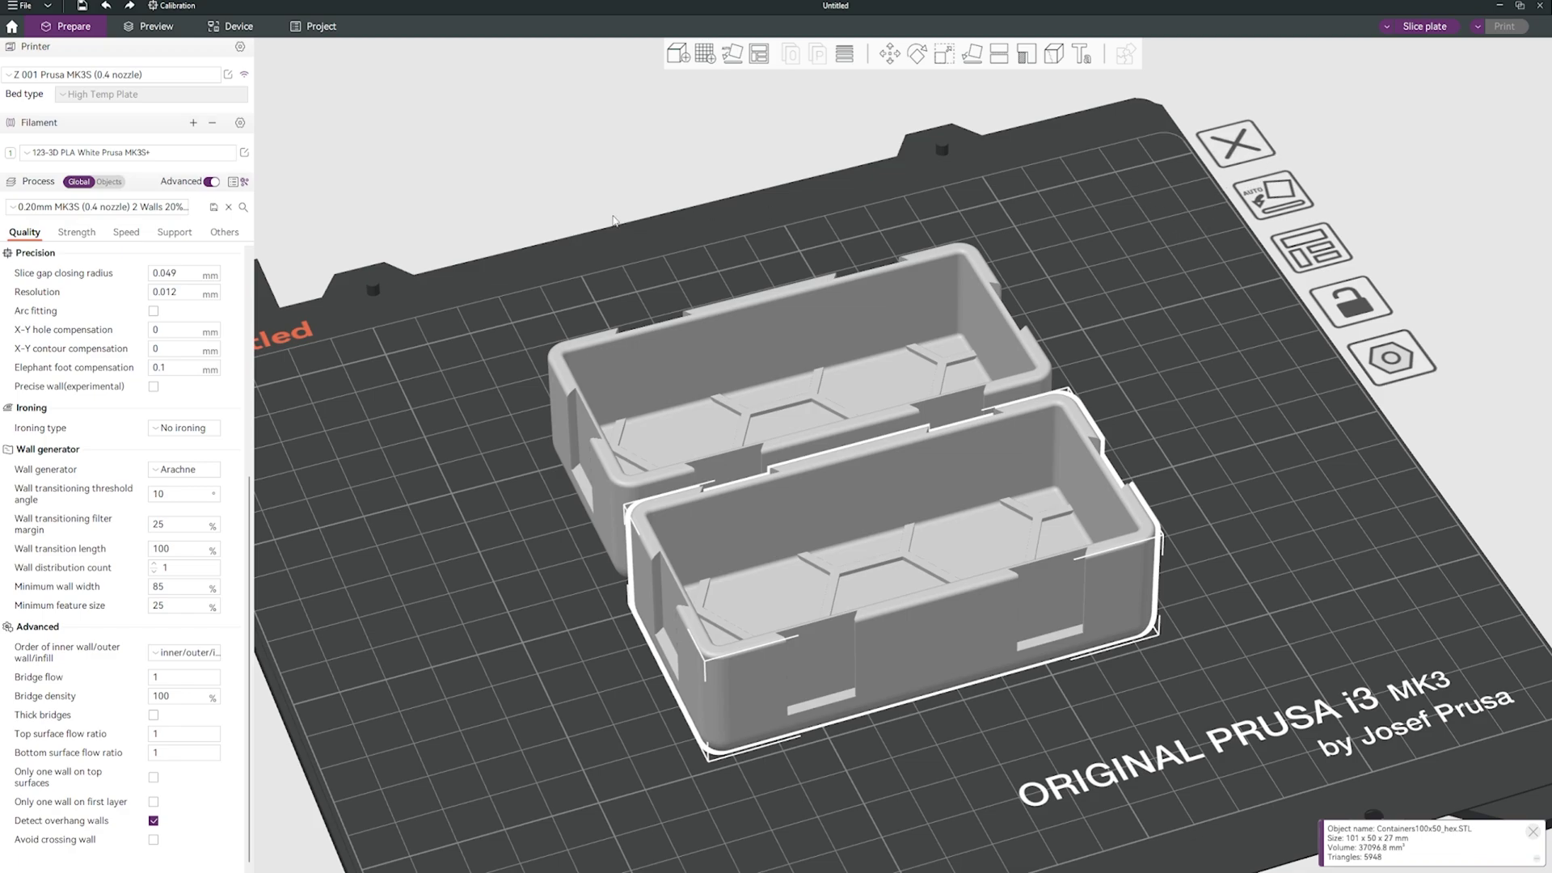
# Step: Show the advanced process settings and scroll through the Process panel
pyautogui.click(210, 181)
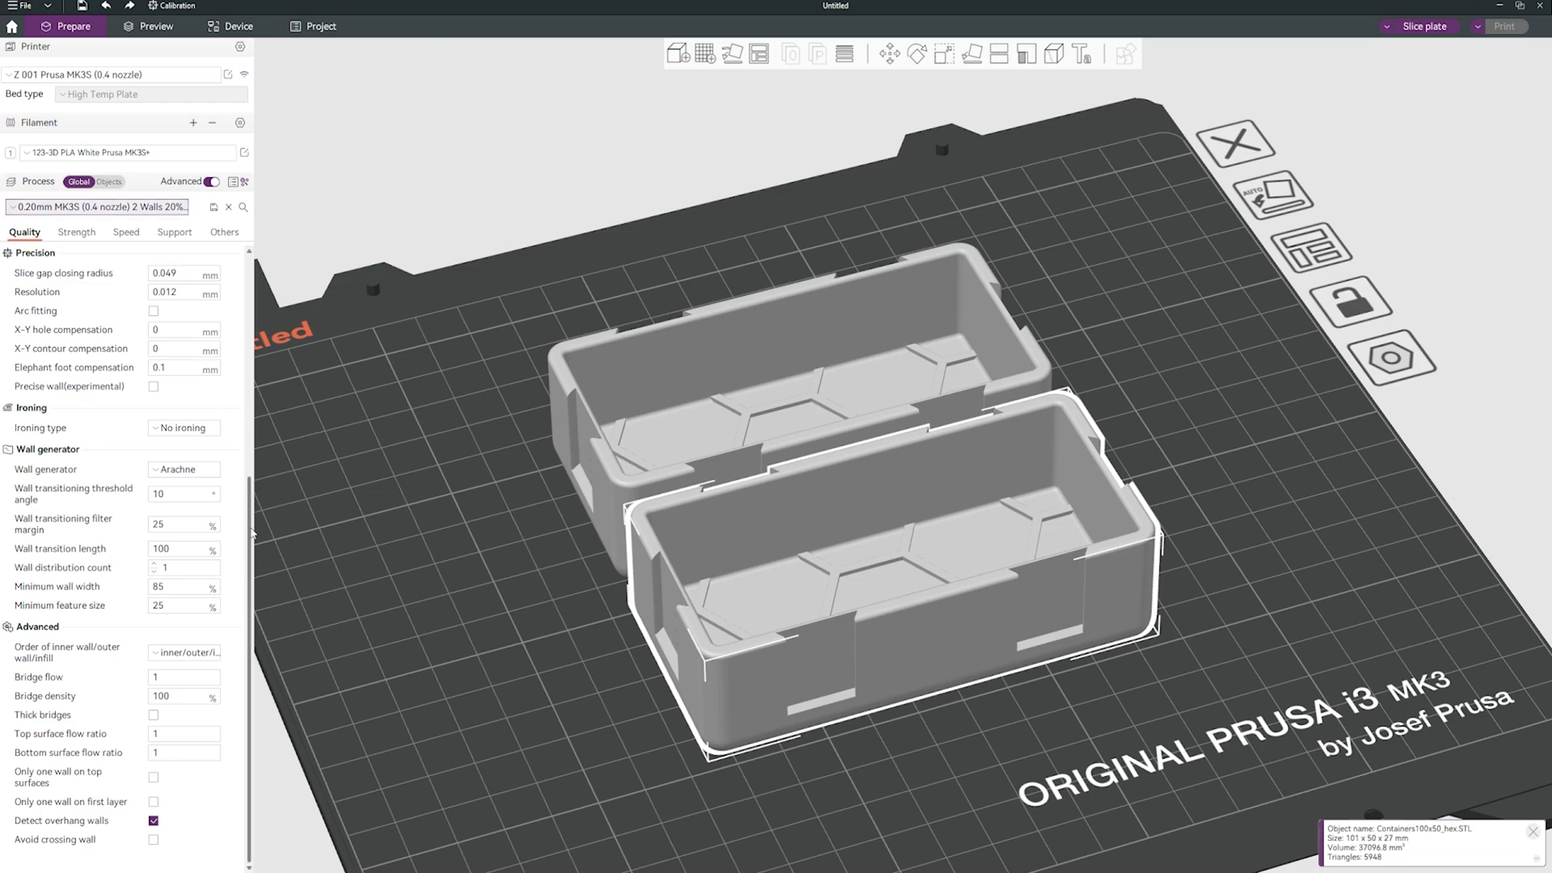
pyautogui.scroll(1, 252, 512)
pyautogui.moveTo(252, 512); pyautogui.dragTo(253, 299)
# Step: Show the Others process settings for bed adhesion, prime tower and special mode, tilting the view
pyautogui.click(224, 231)
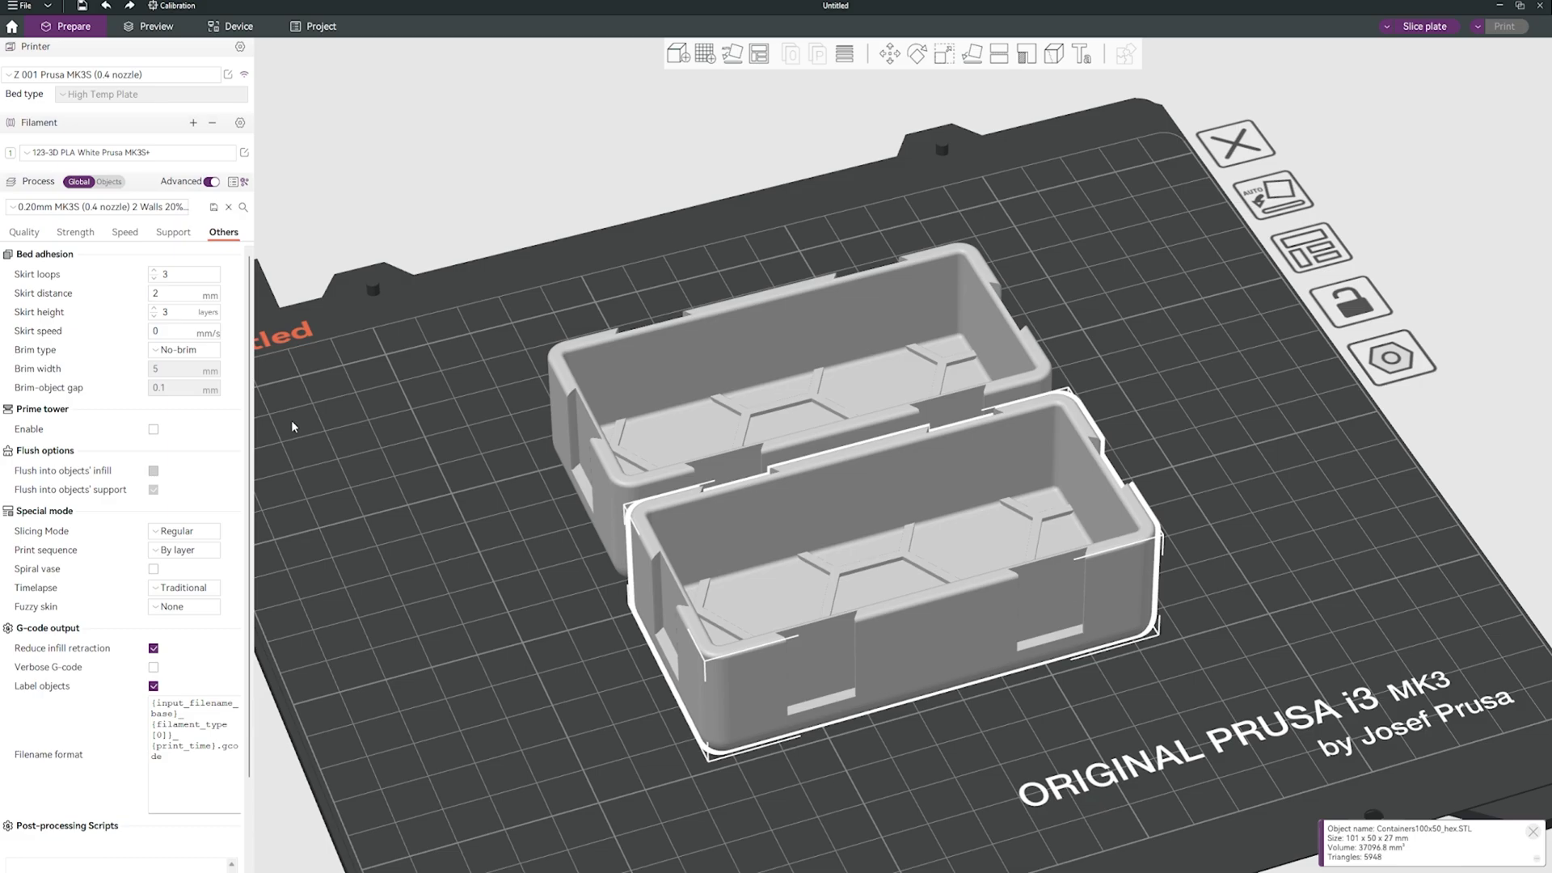
pyautogui.moveTo(408, 467); pyautogui.dragTo(413, 435)
# Step: Slice the two-box plate (3h56m, 59.29 g) and zoom the preview into the hexagon floor
pyautogui.click(1419, 27)
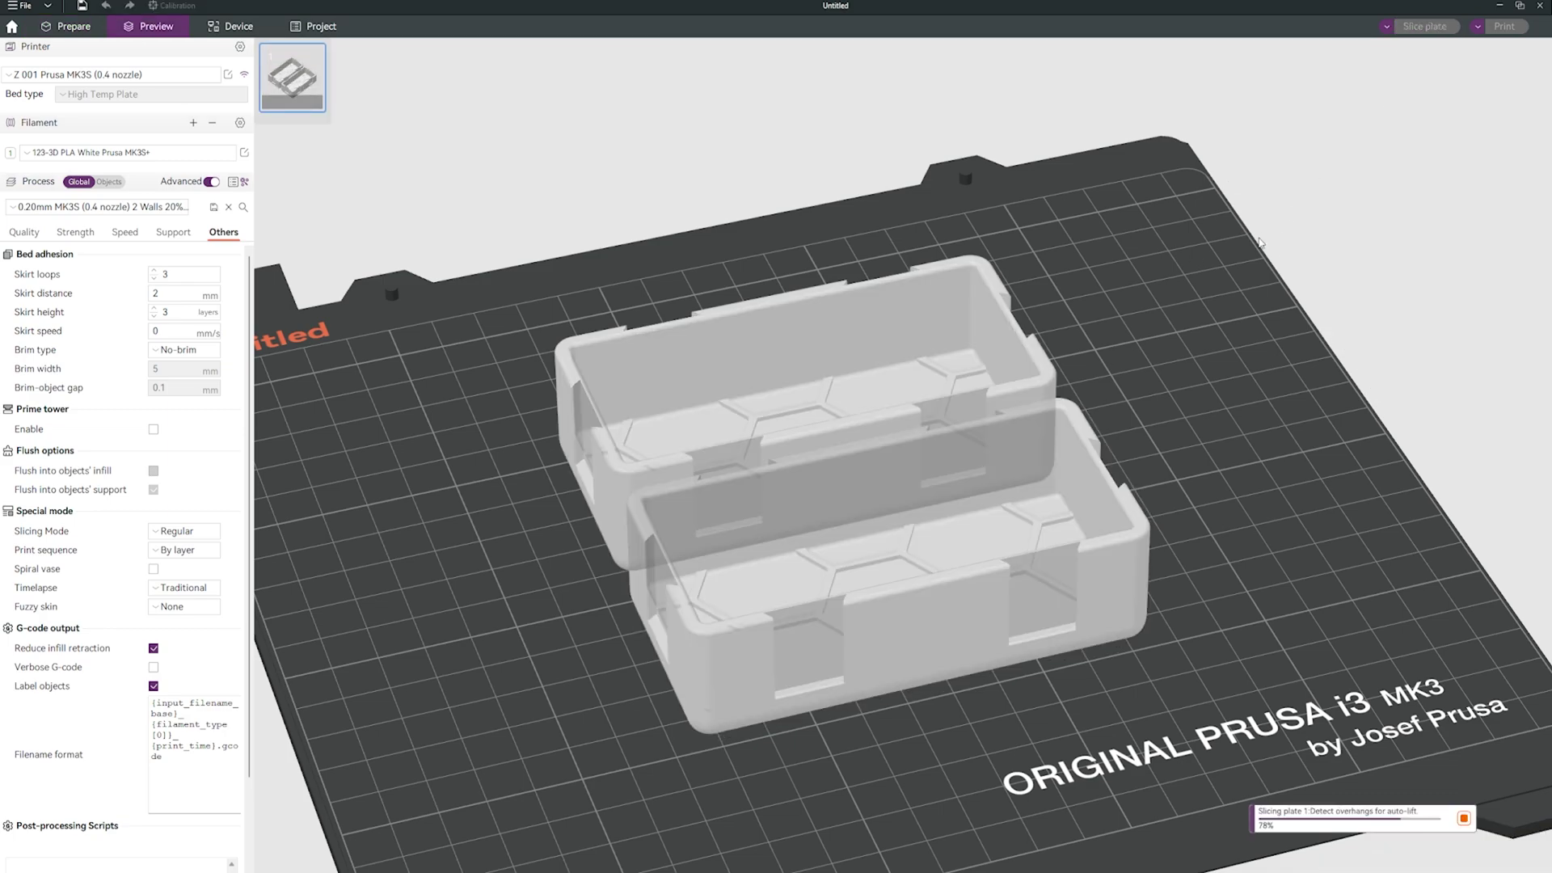
pyautogui.moveTo(1146, 340); pyautogui.dragTo(1287, 395)
pyautogui.scroll(3, 1198, 352)
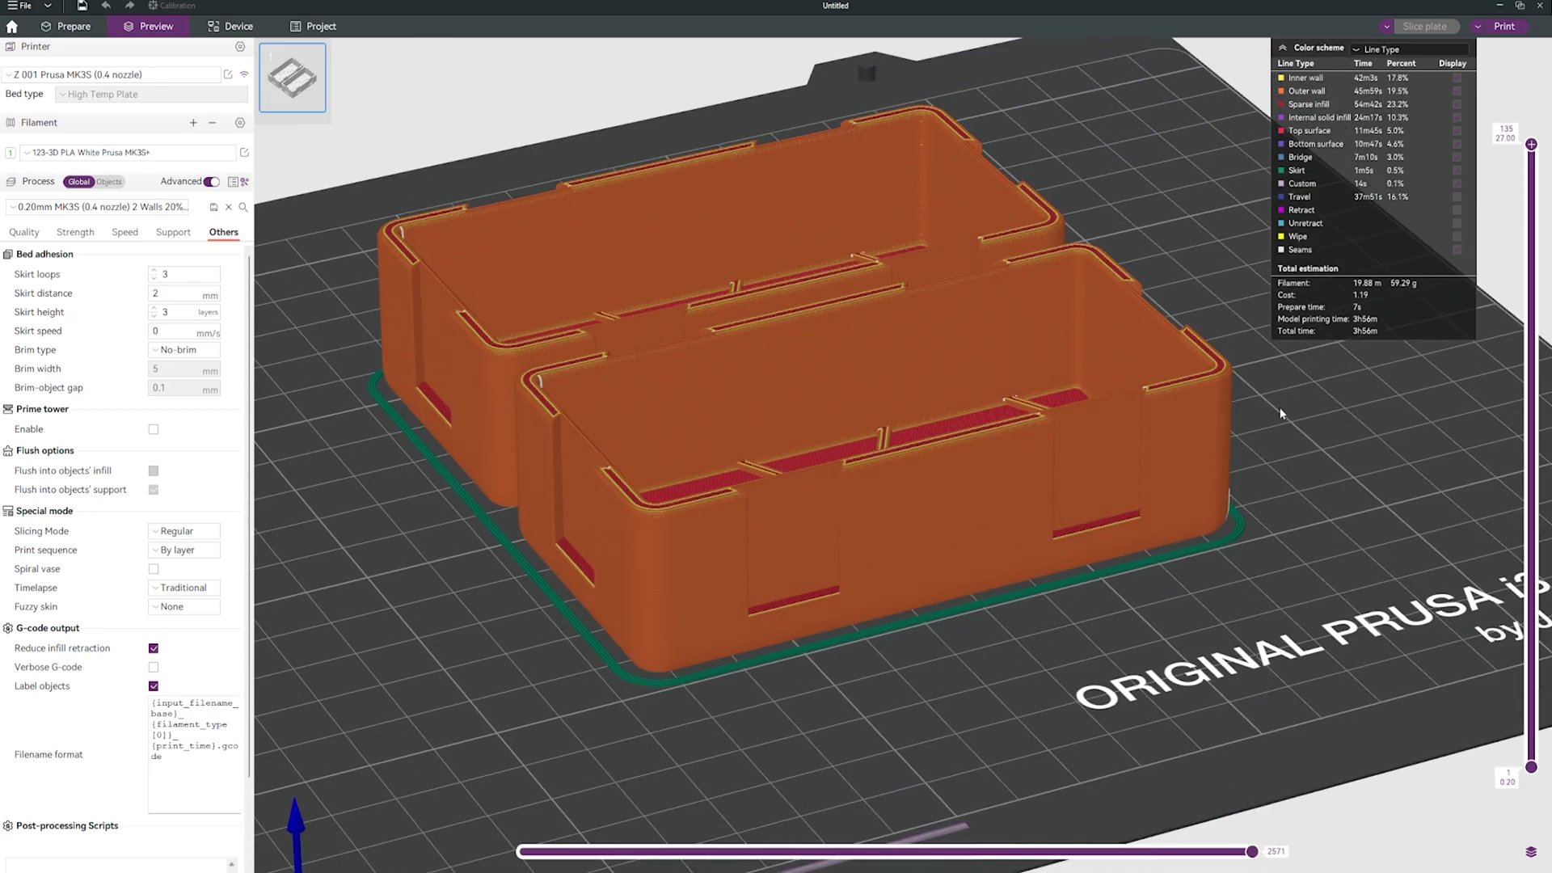
pyautogui.moveTo(1287, 404); pyautogui.dragTo(1355, 353)
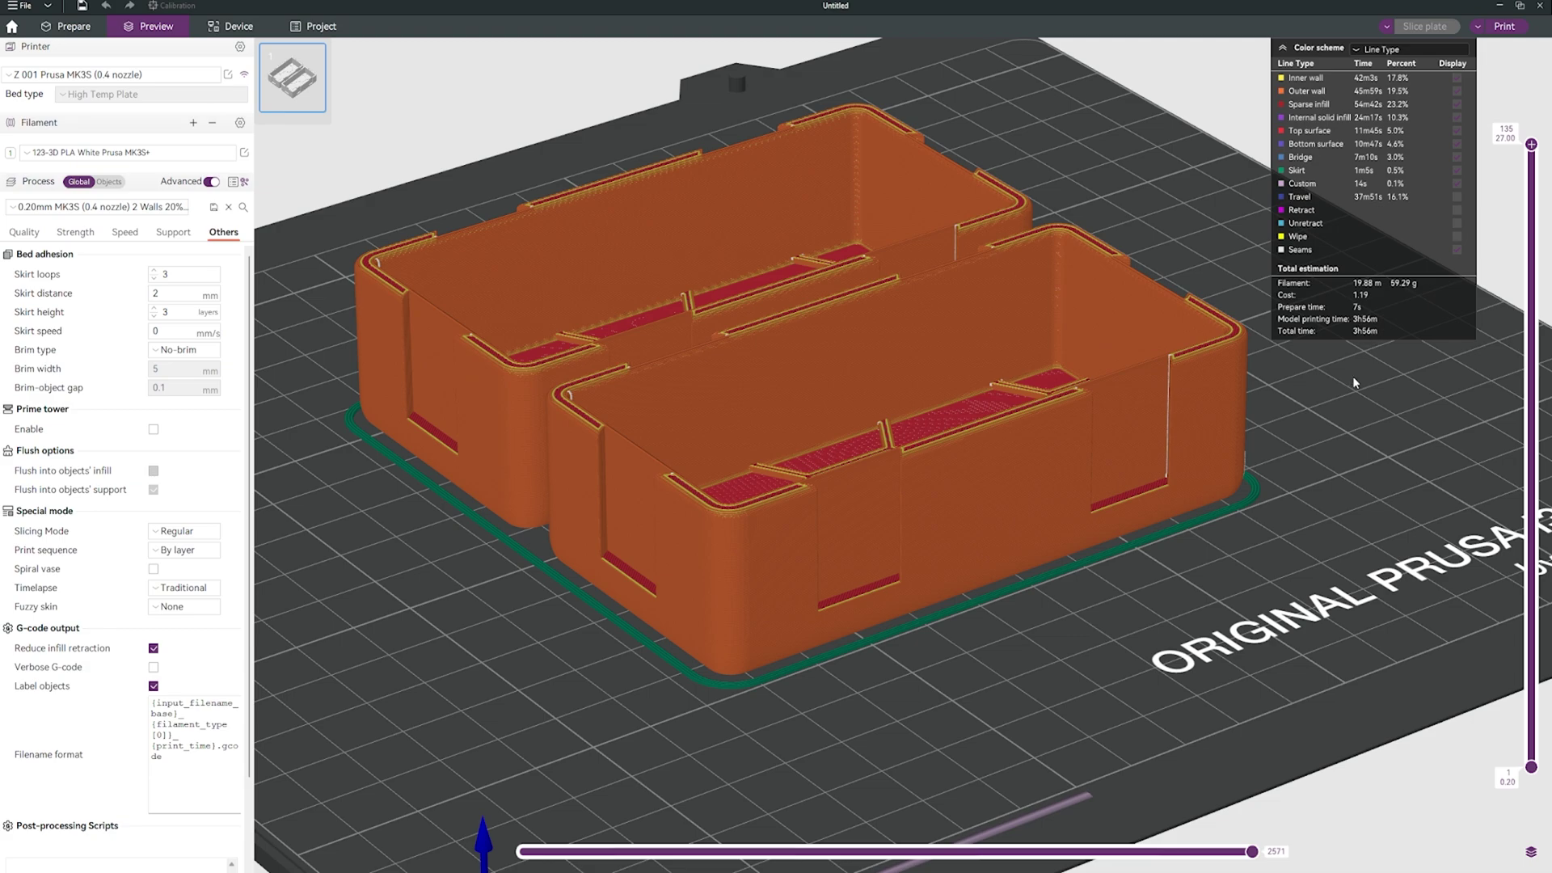
pyautogui.moveTo(1351, 376); pyautogui.dragTo(1348, 387)
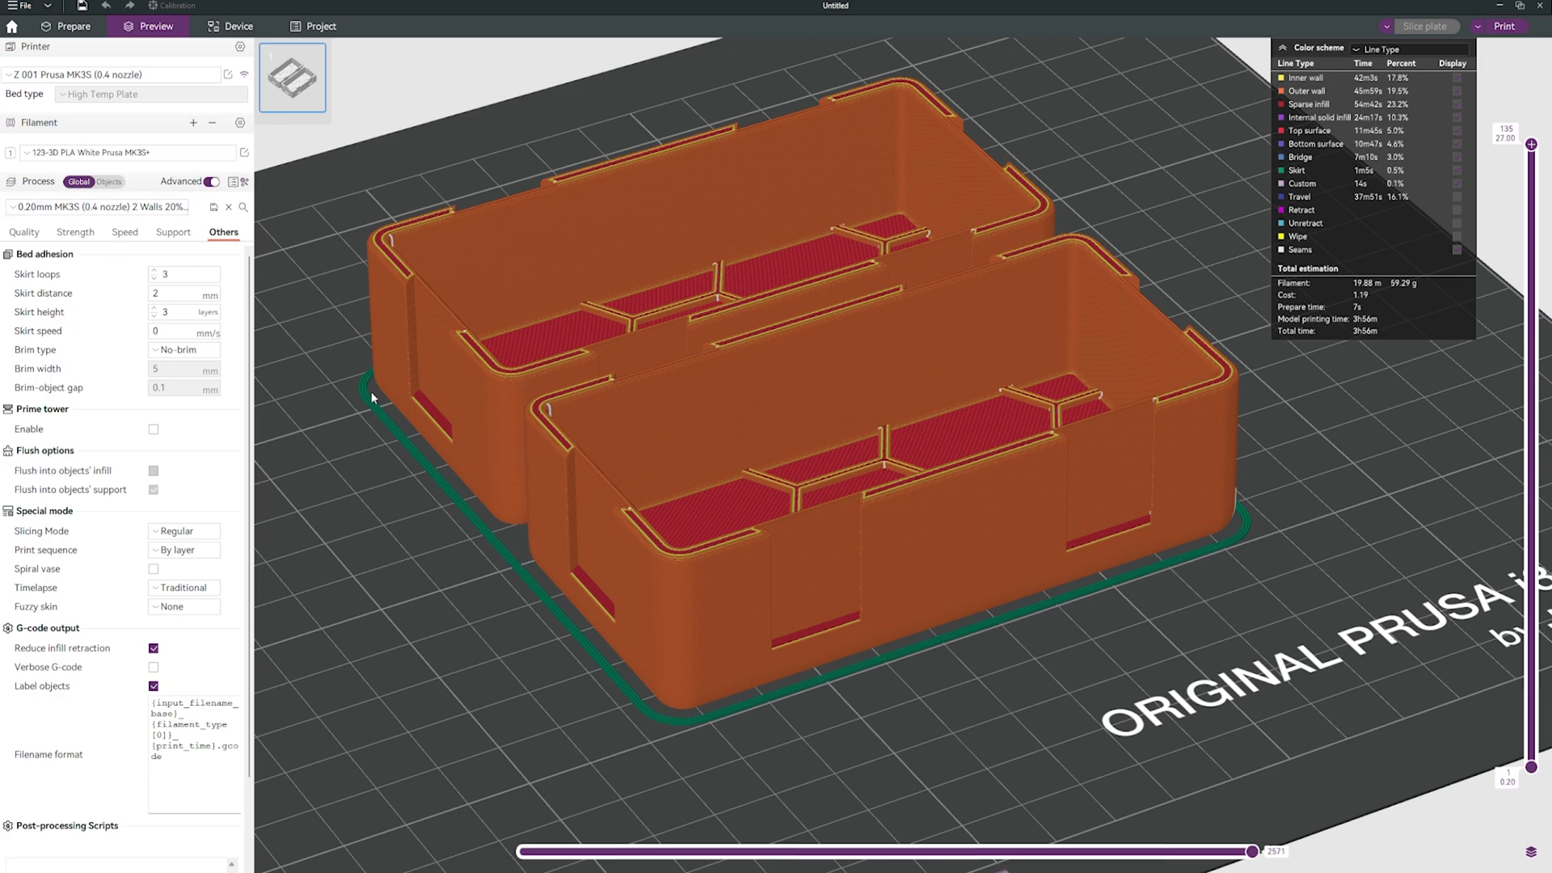
pyautogui.moveTo(371, 391); pyautogui.dragTo(411, 408)
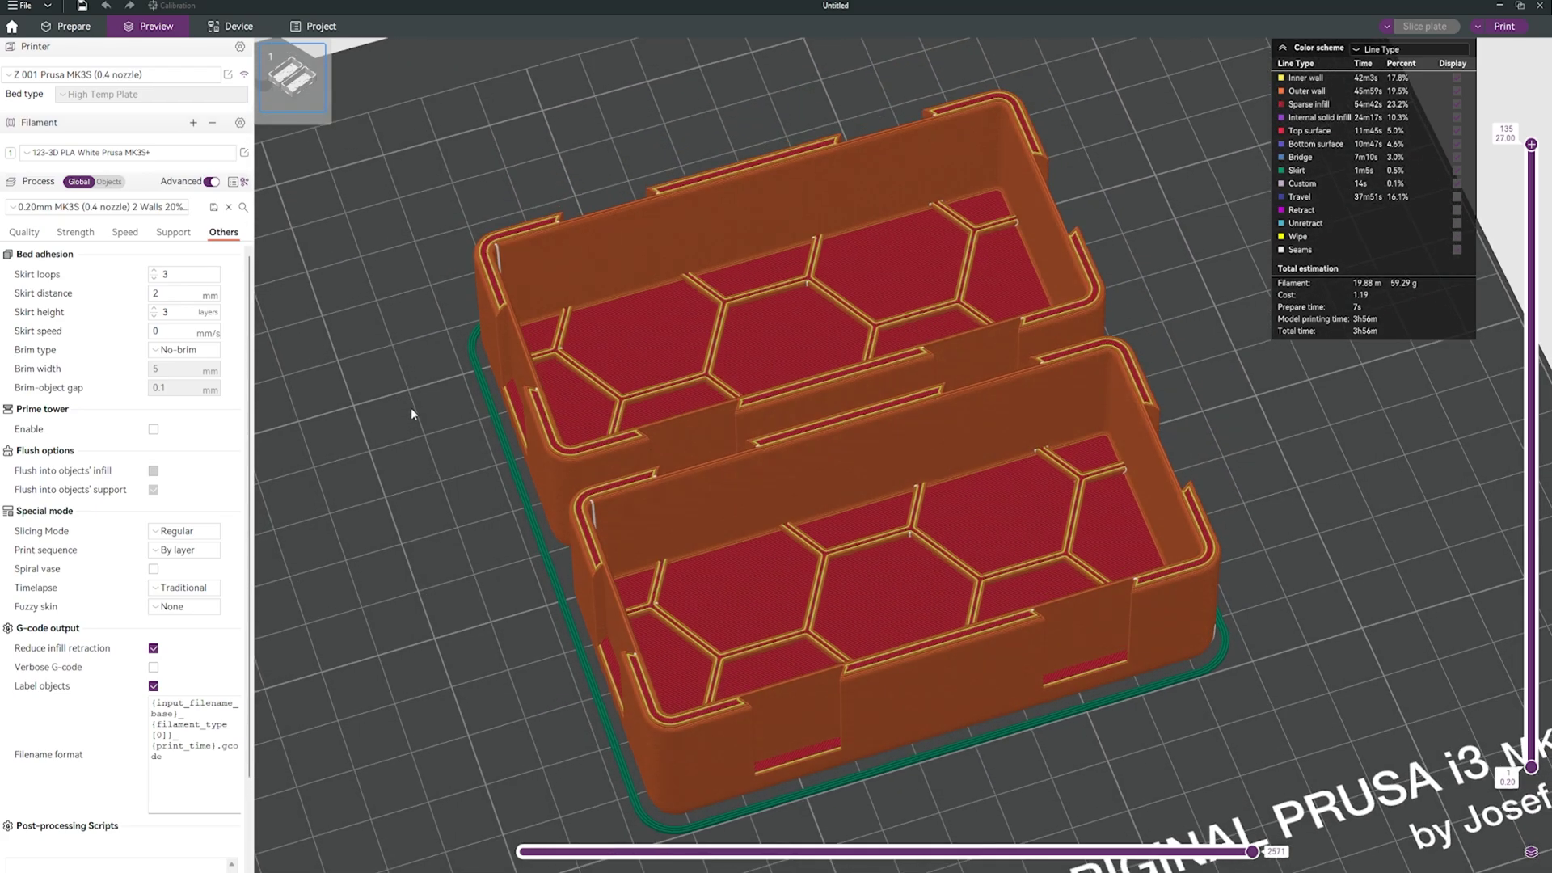
pyautogui.scroll(6, 432, 367)
pyautogui.scroll(5, 480, 353)
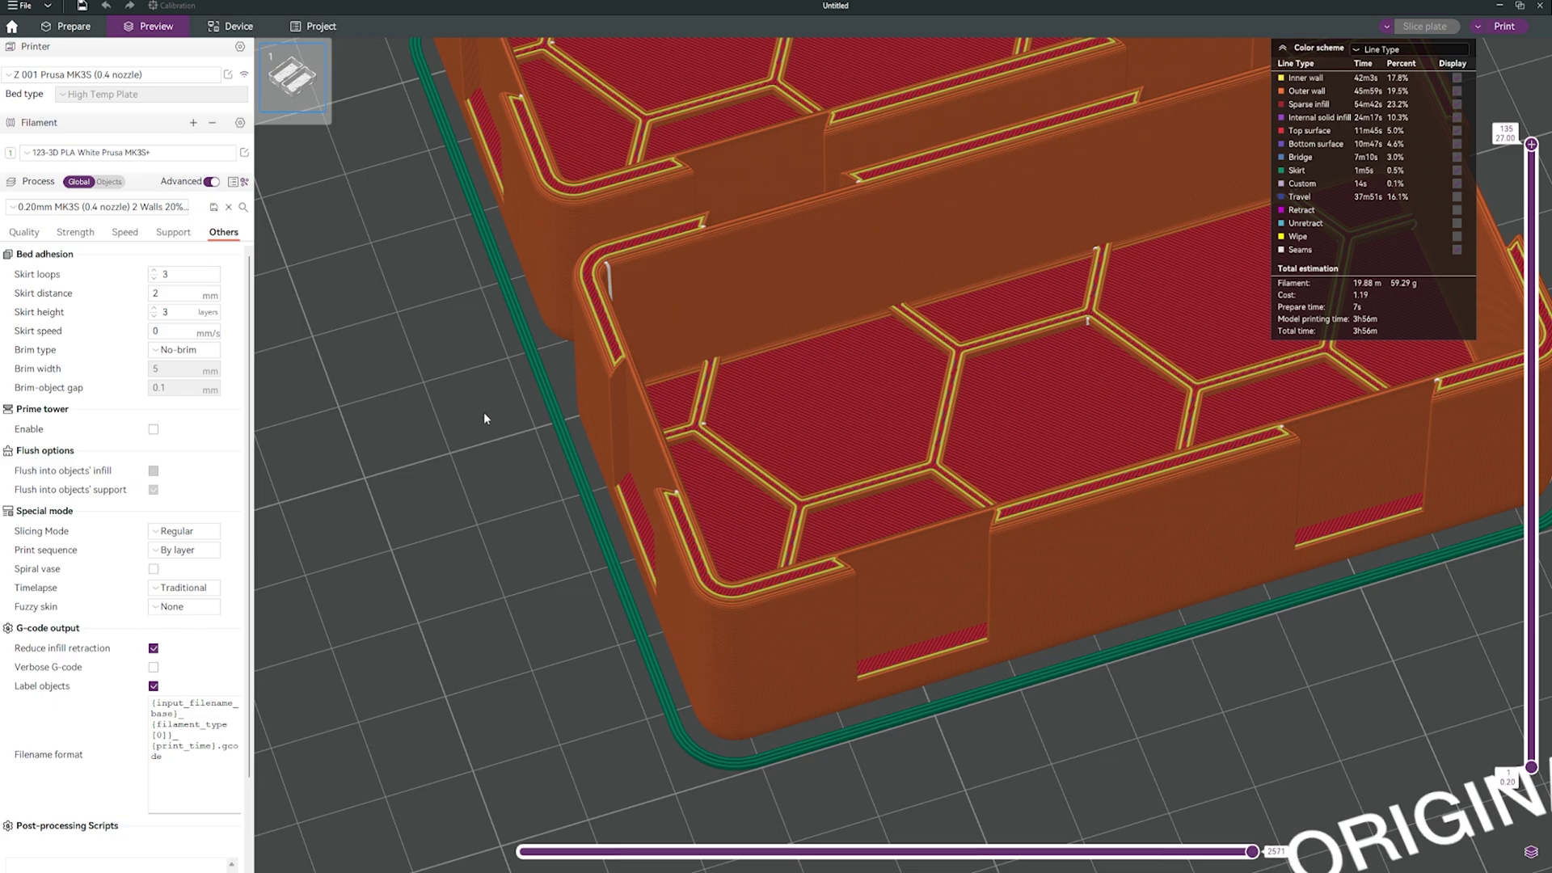
pyautogui.scroll(3, 484, 411)
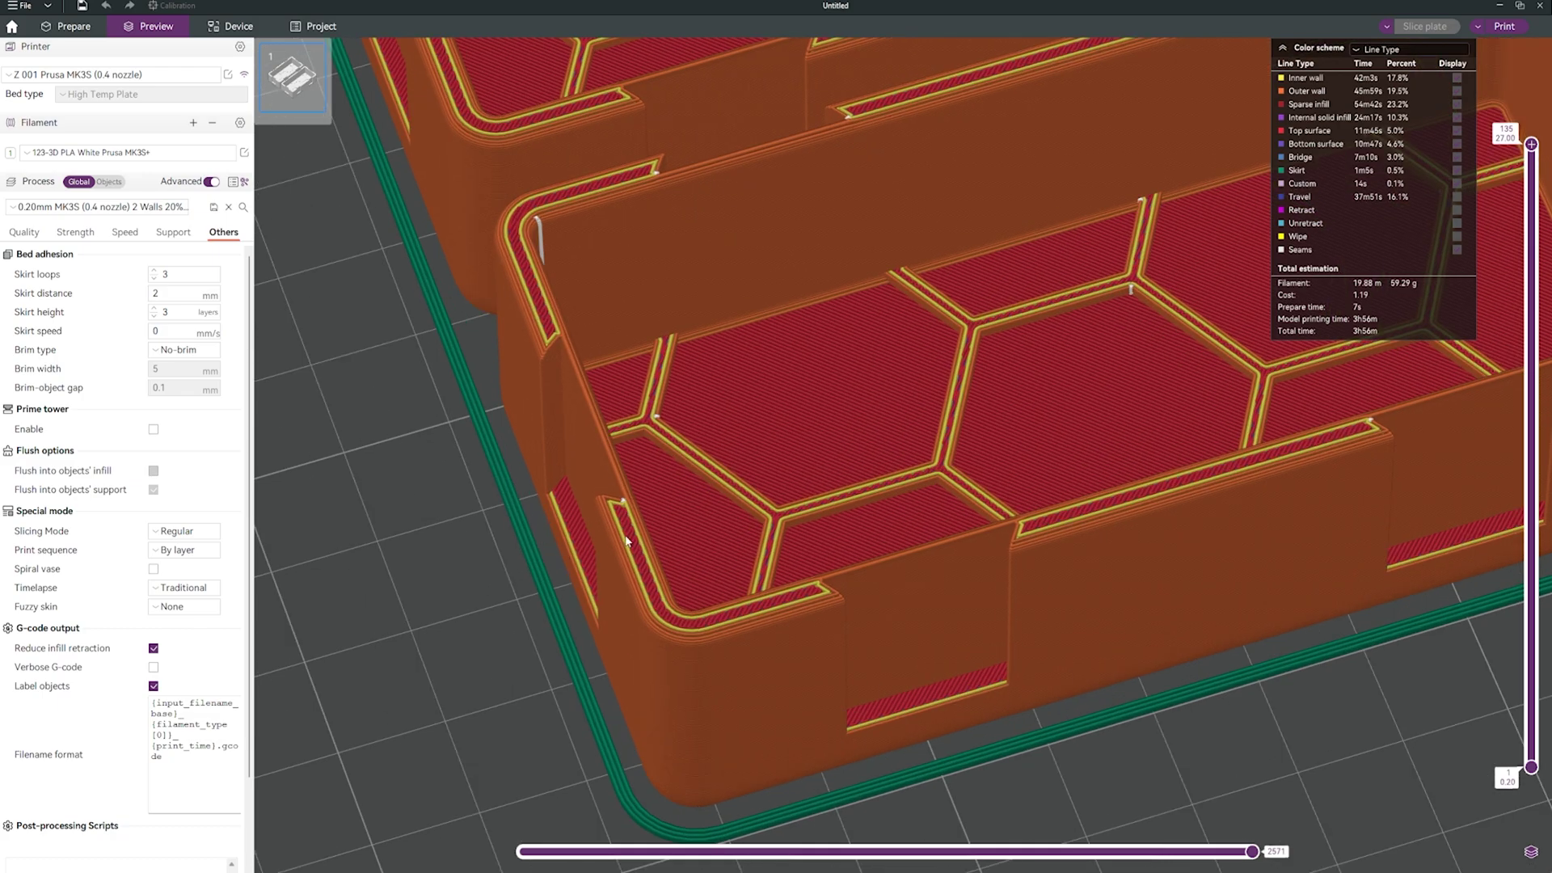
pyautogui.click(37, 234)
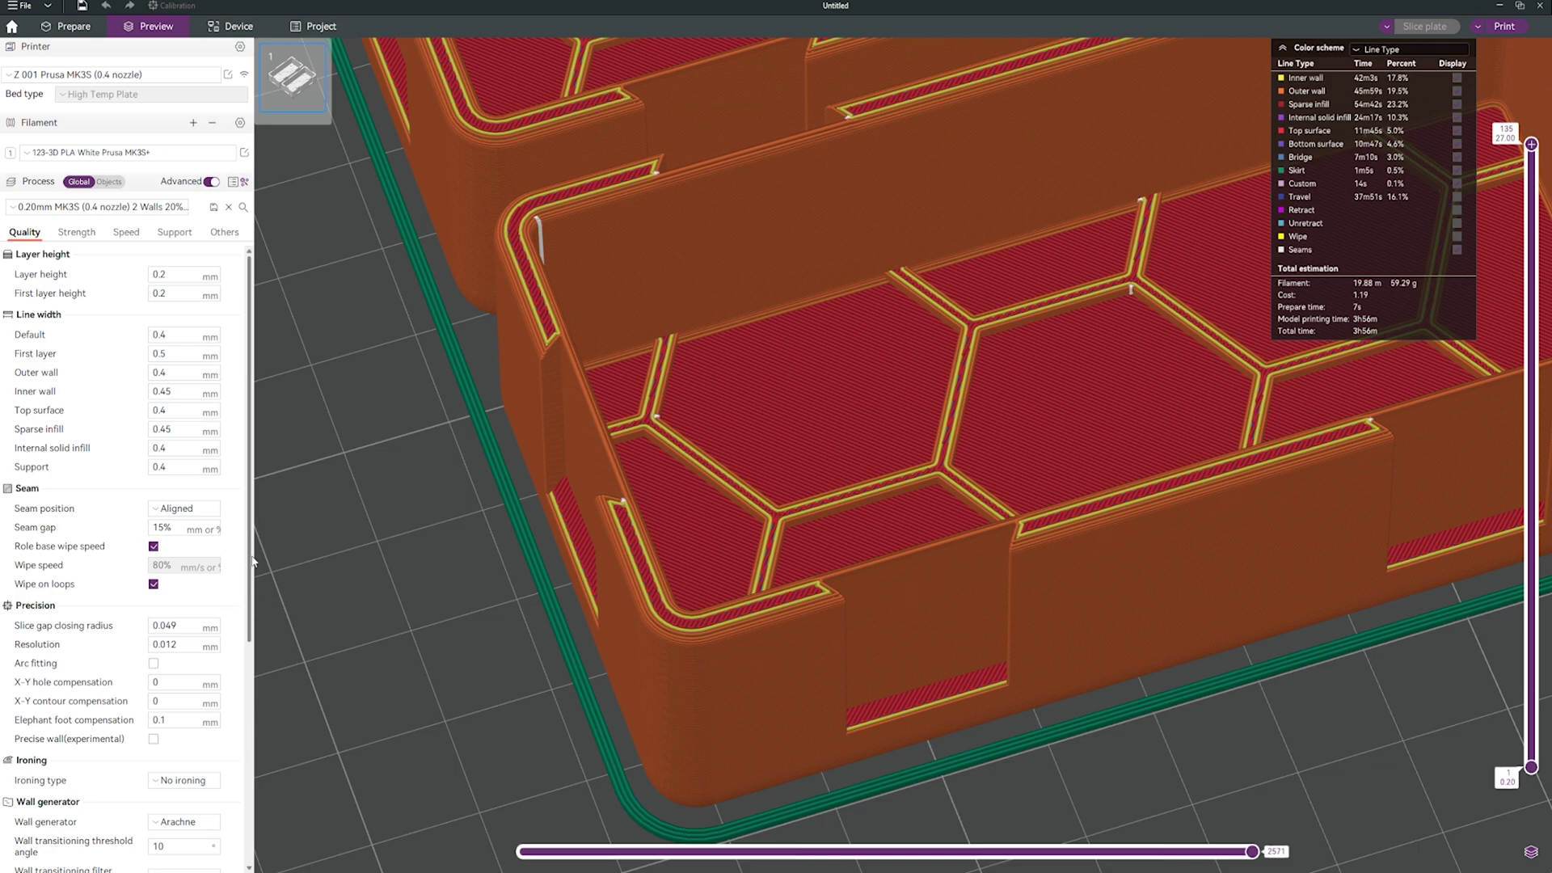
# Step: Raise Wall loops from 2 to 4 and reslice, giving 4h21m and 74.40 g of filament
pyautogui.click(76, 234)
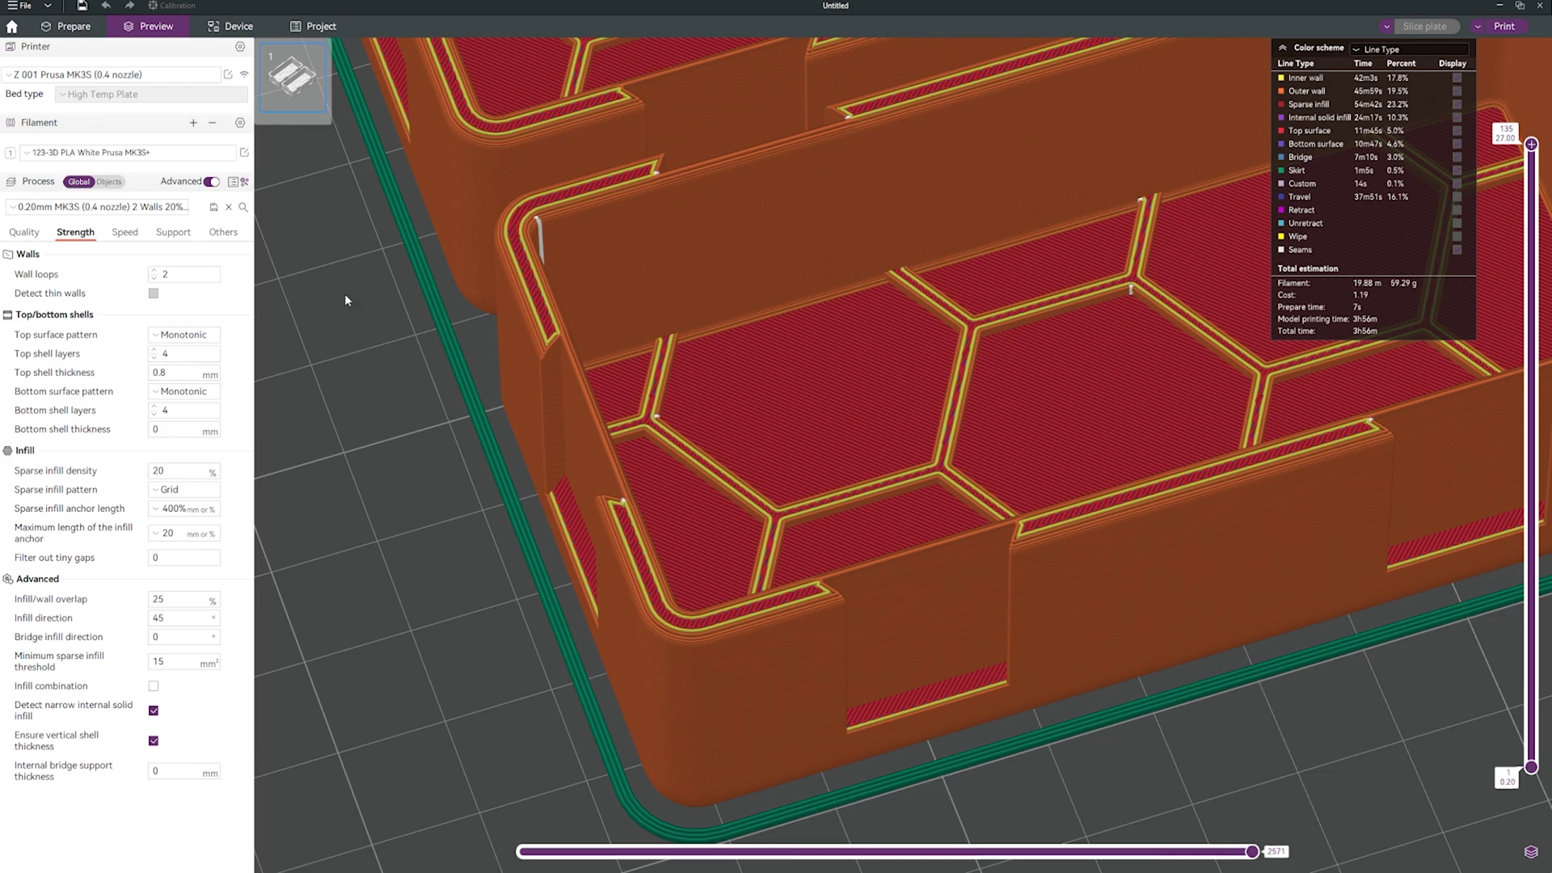
pyautogui.moveTo(1529, 145); pyautogui.dragTo(1093, 408)
pyautogui.scroll(-2, 1094, 409)
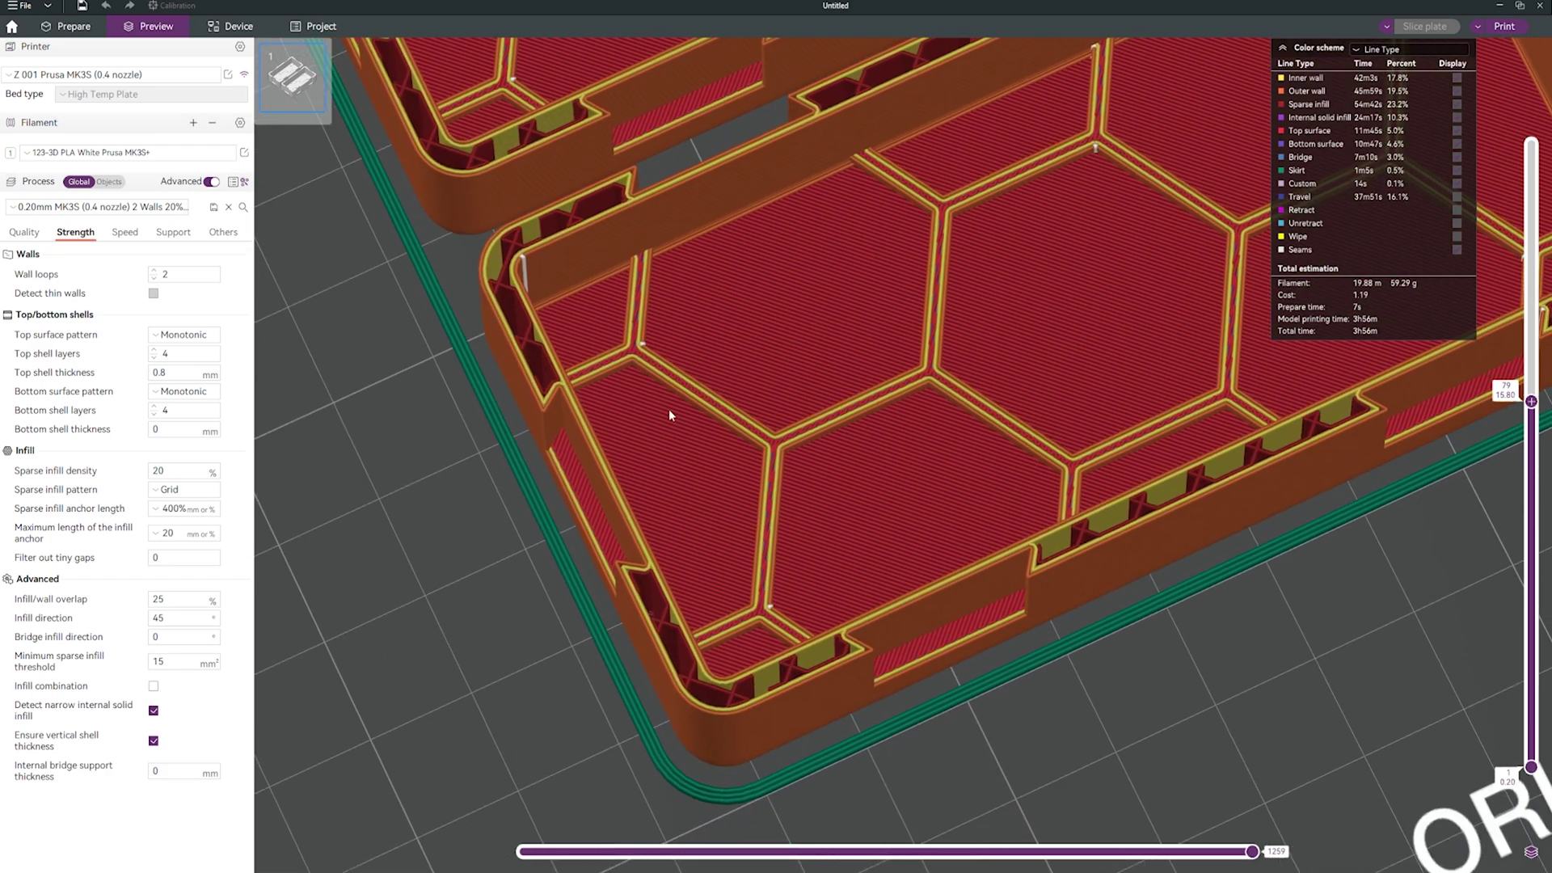
pyautogui.scroll(3, 642, 417)
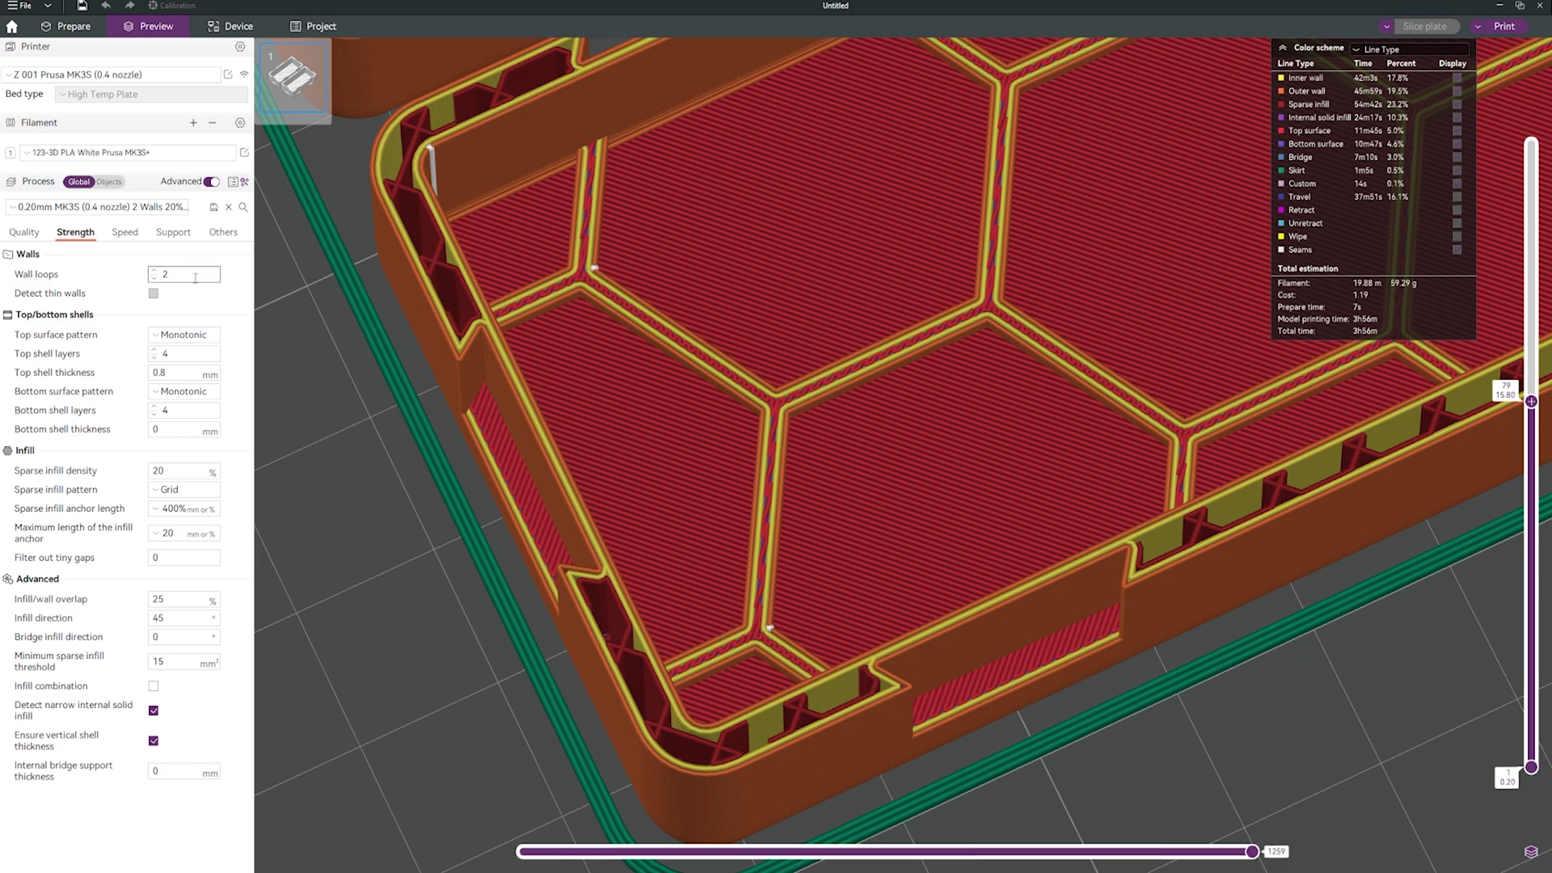
pyautogui.click(154, 272)
pyautogui.click(154, 272)
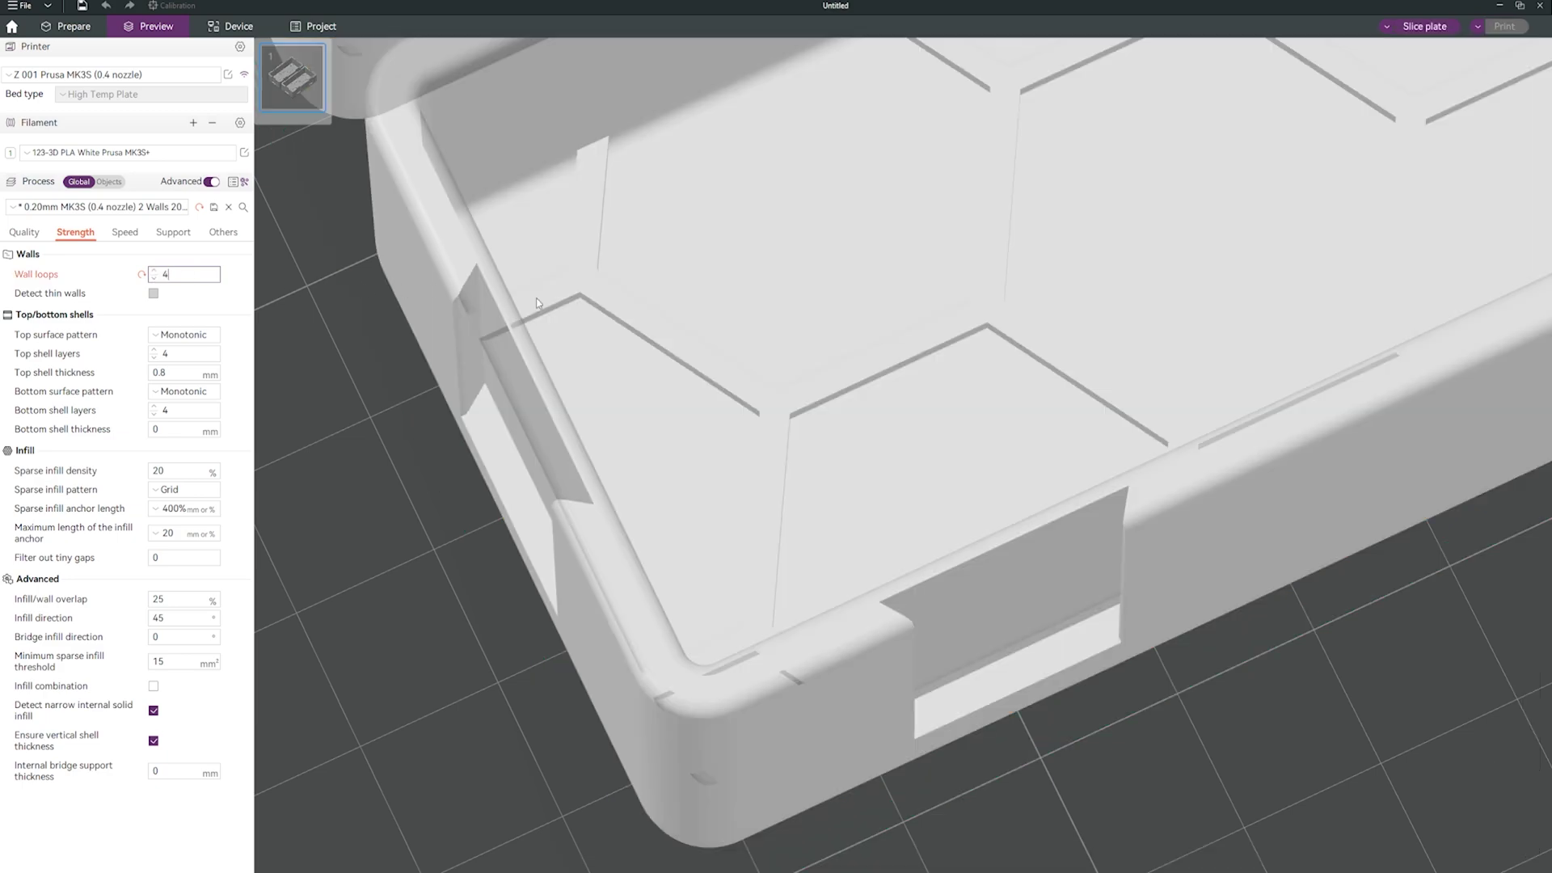
pyautogui.click(1424, 25)
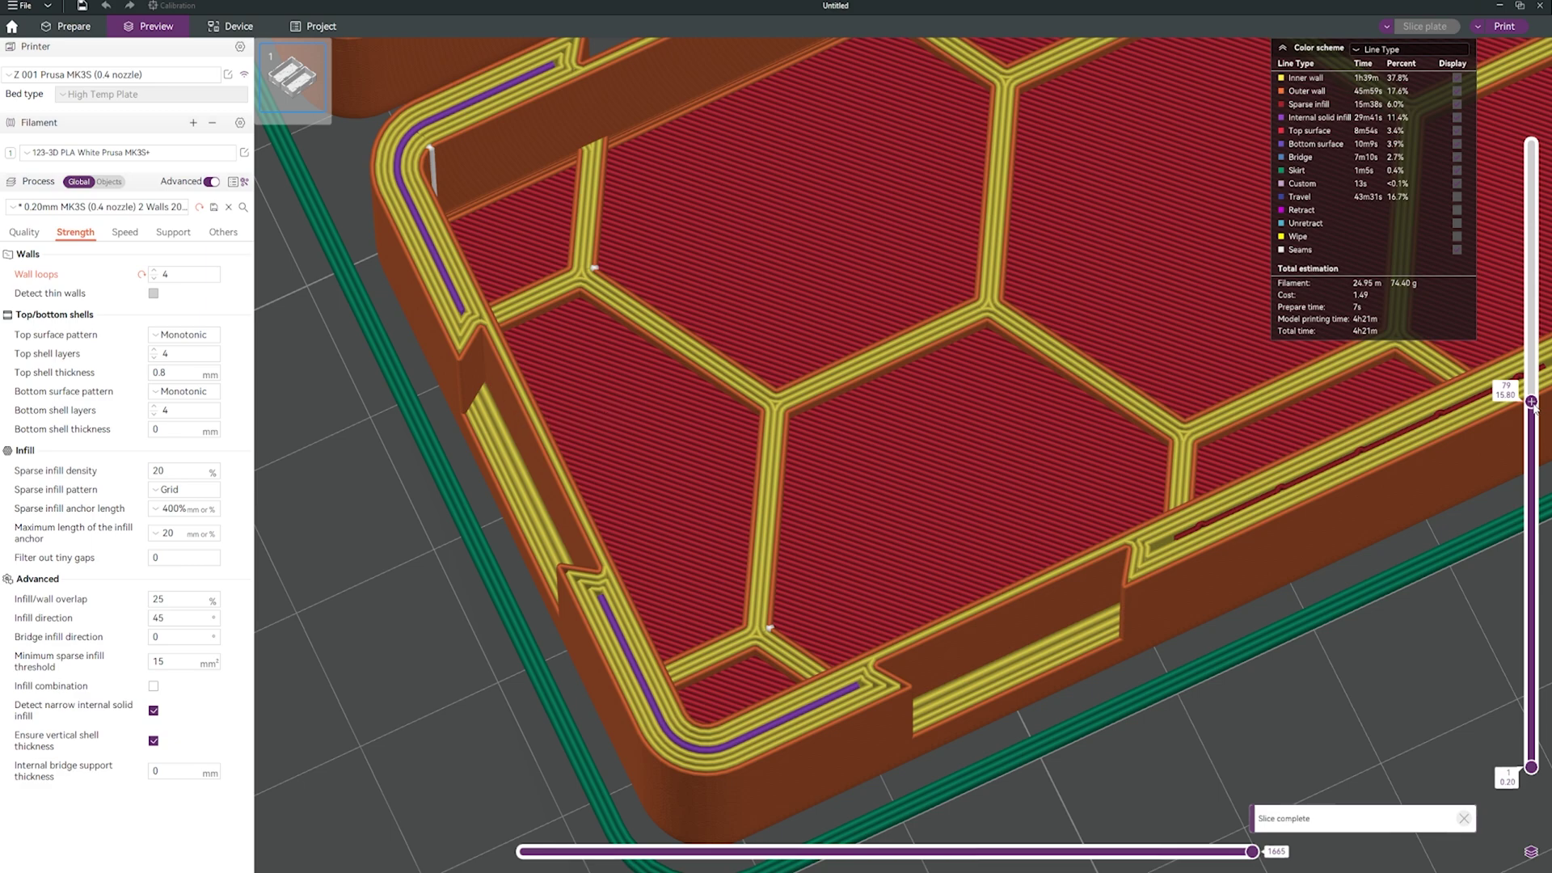
pyautogui.moveTo(1531, 401); pyautogui.dragTo(1532, 289)
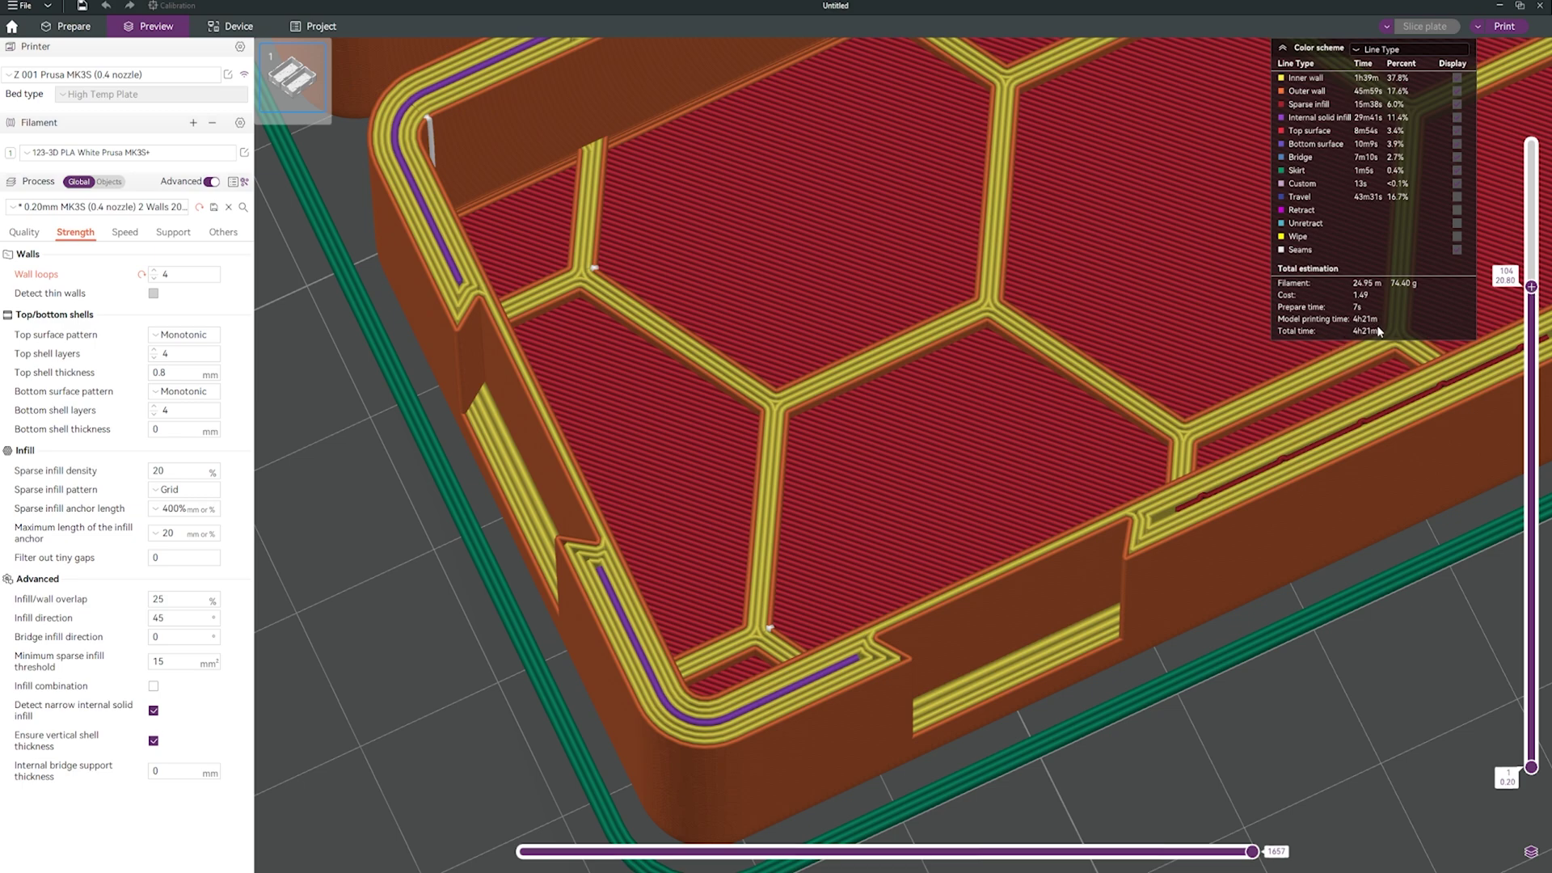
# Step: Enter 2 for Wall loops and reslice, restoring the 3h56m, 59.29 g estimate
pyautogui.doubleClick(174, 274)
pyautogui.write('2')
pyautogui.press('Return')
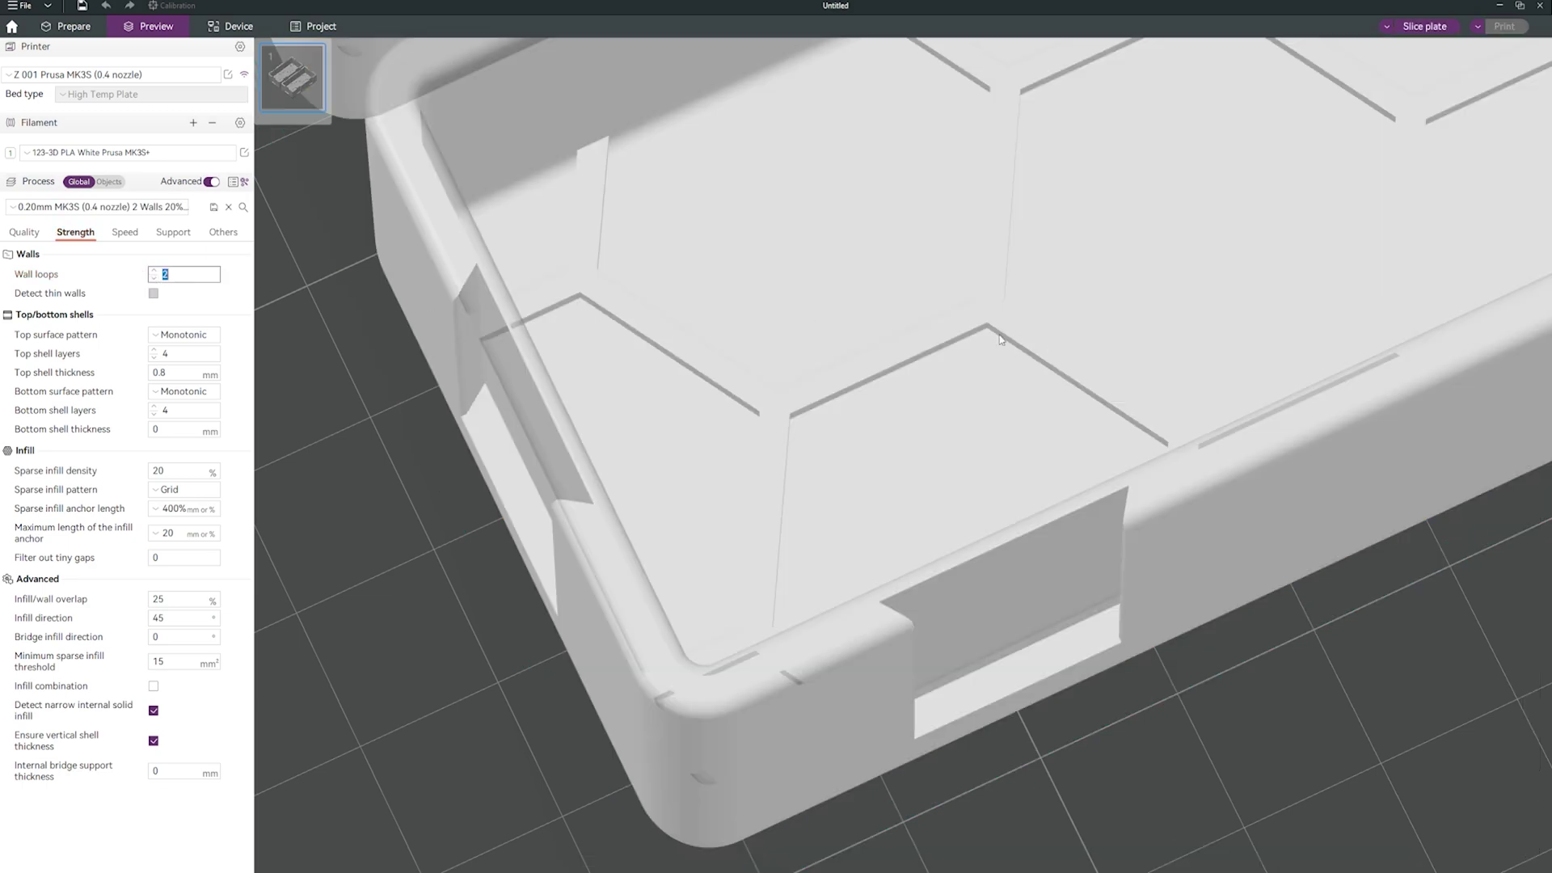
pyautogui.click(1422, 26)
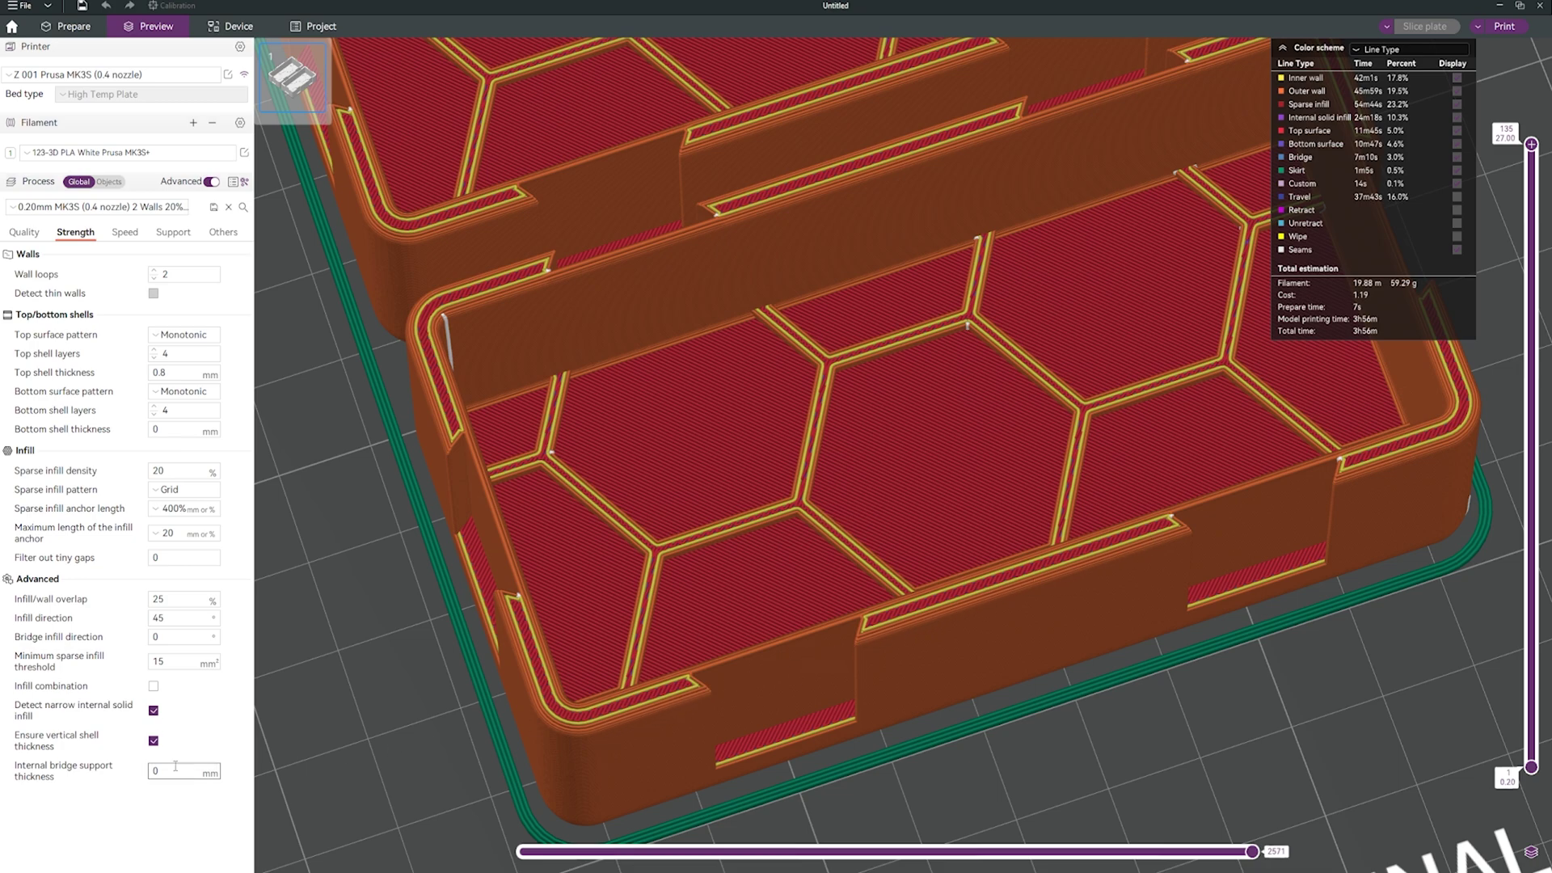
# Step: Leave 'Only one wall on first layer' off and enable 'Only one wall on top surfaces'
pyautogui.click(24, 232)
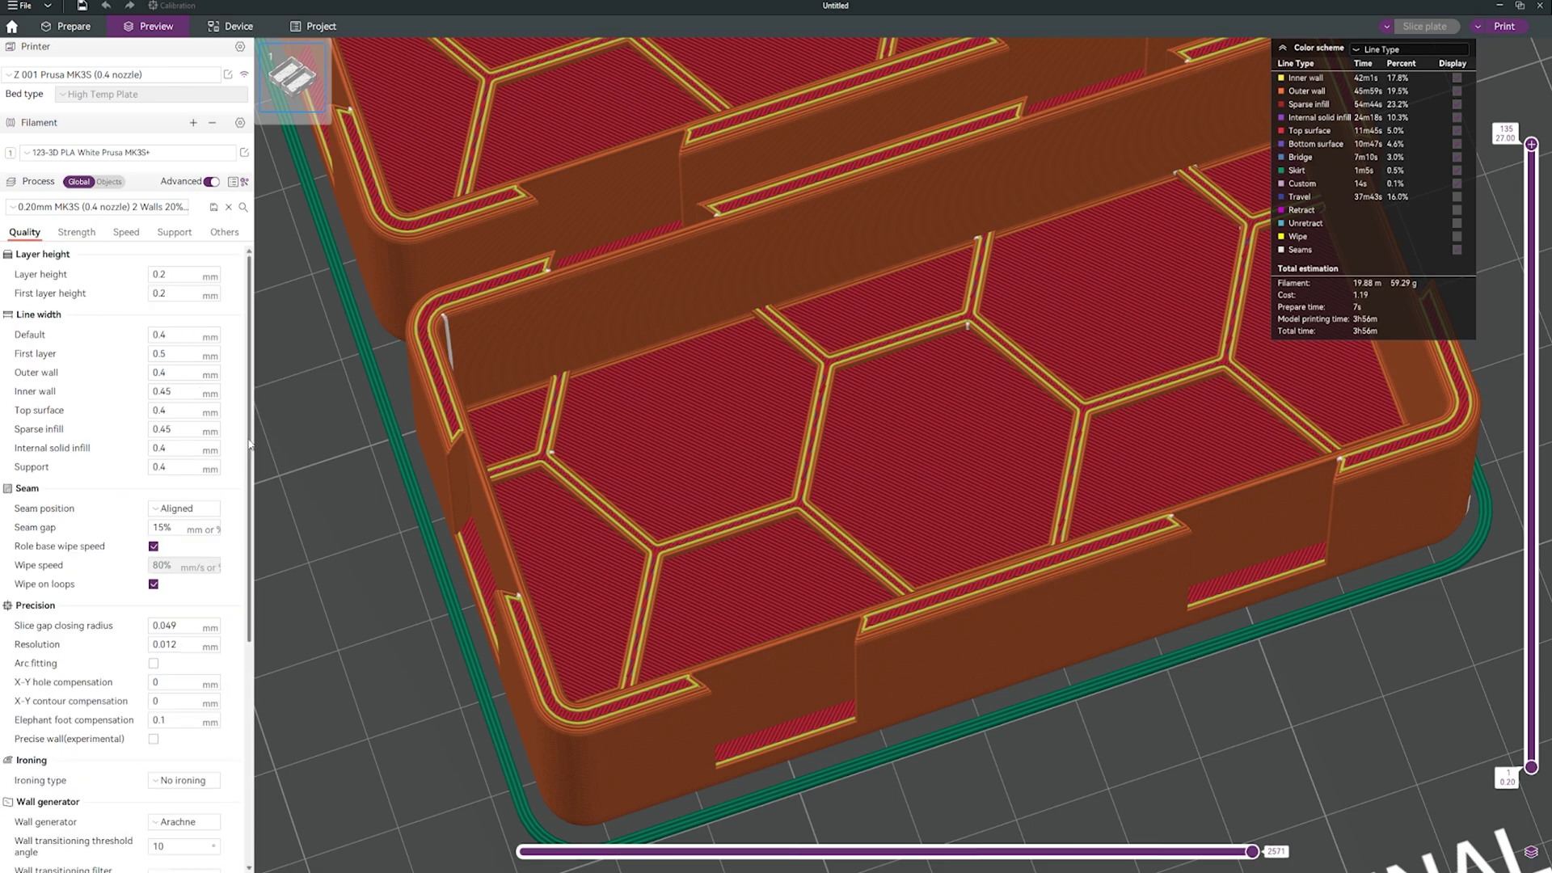
pyautogui.scroll(-6, 243, 566)
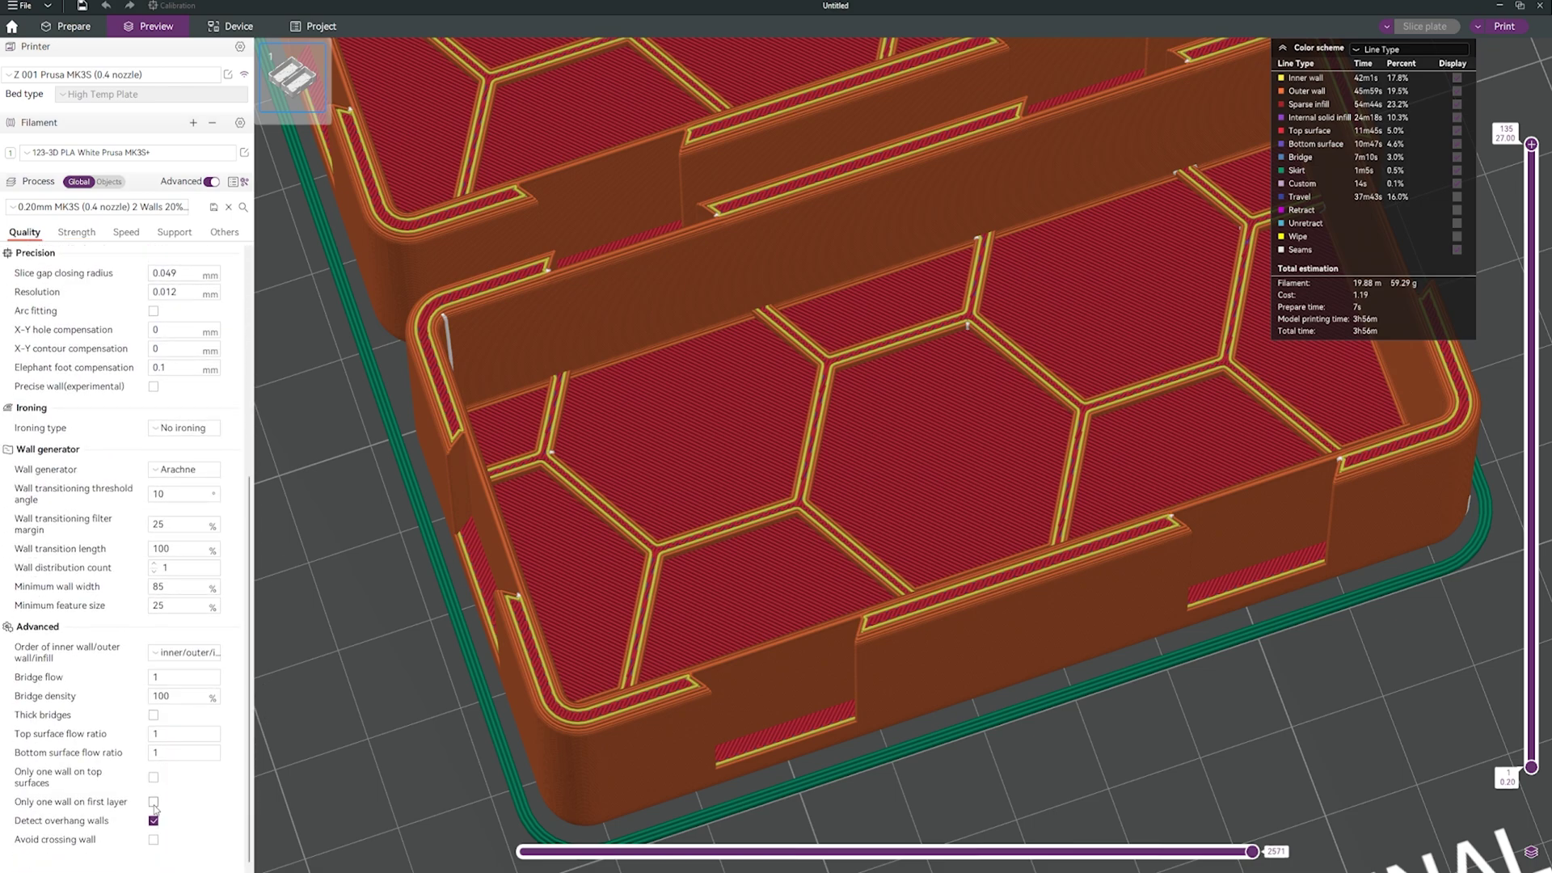
pyautogui.click(154, 801)
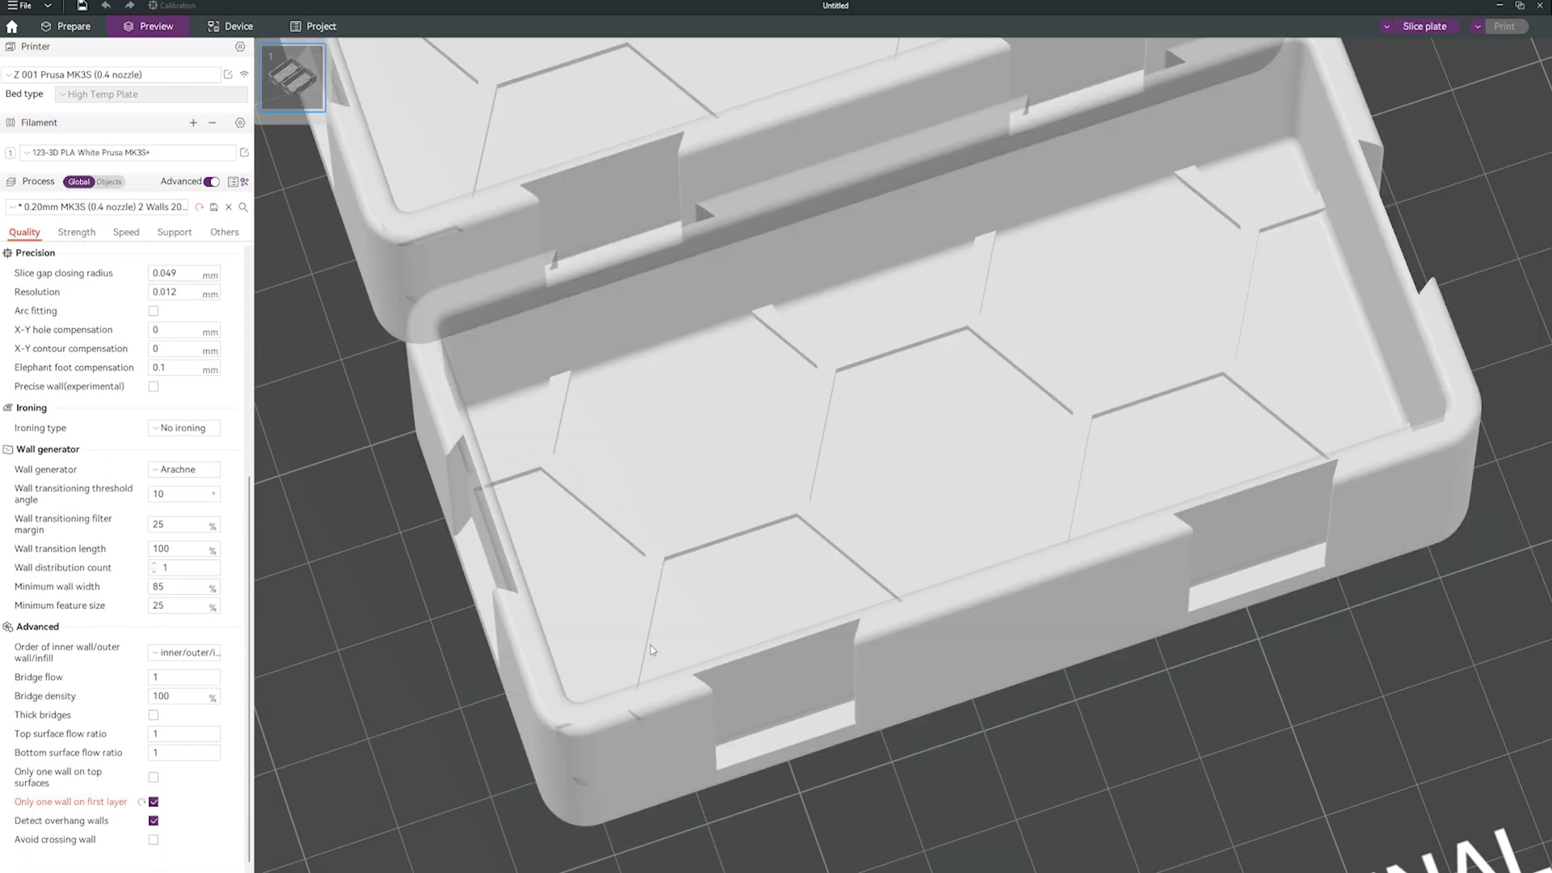
pyautogui.click(153, 801)
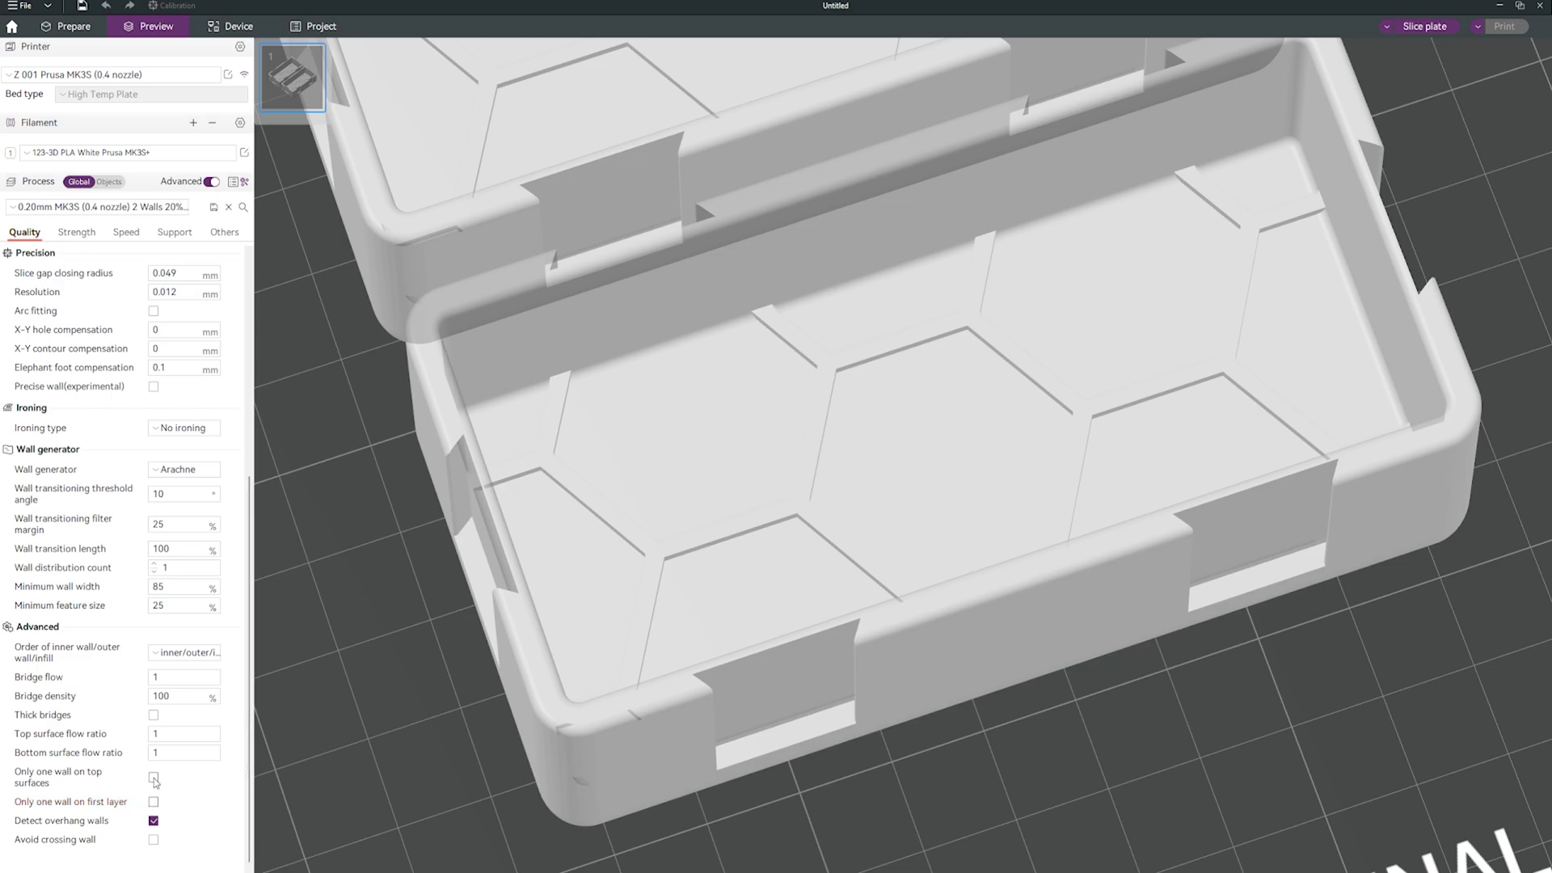
pyautogui.click(153, 777)
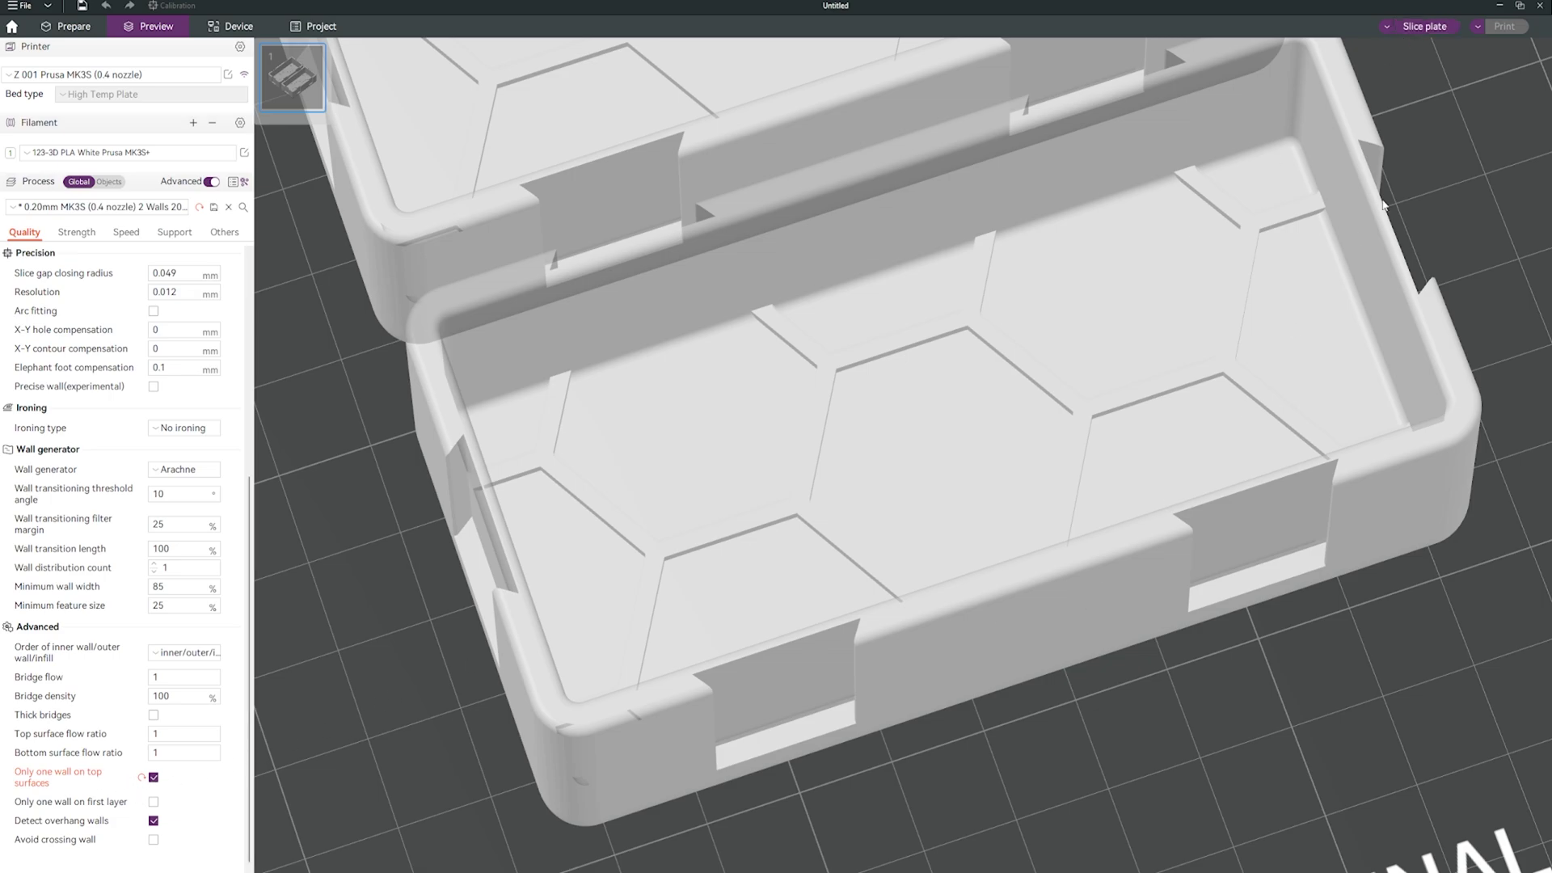
# Step: Re-slice the box plate and zoom in to inspect the top-surface walls
pyautogui.click(1435, 31)
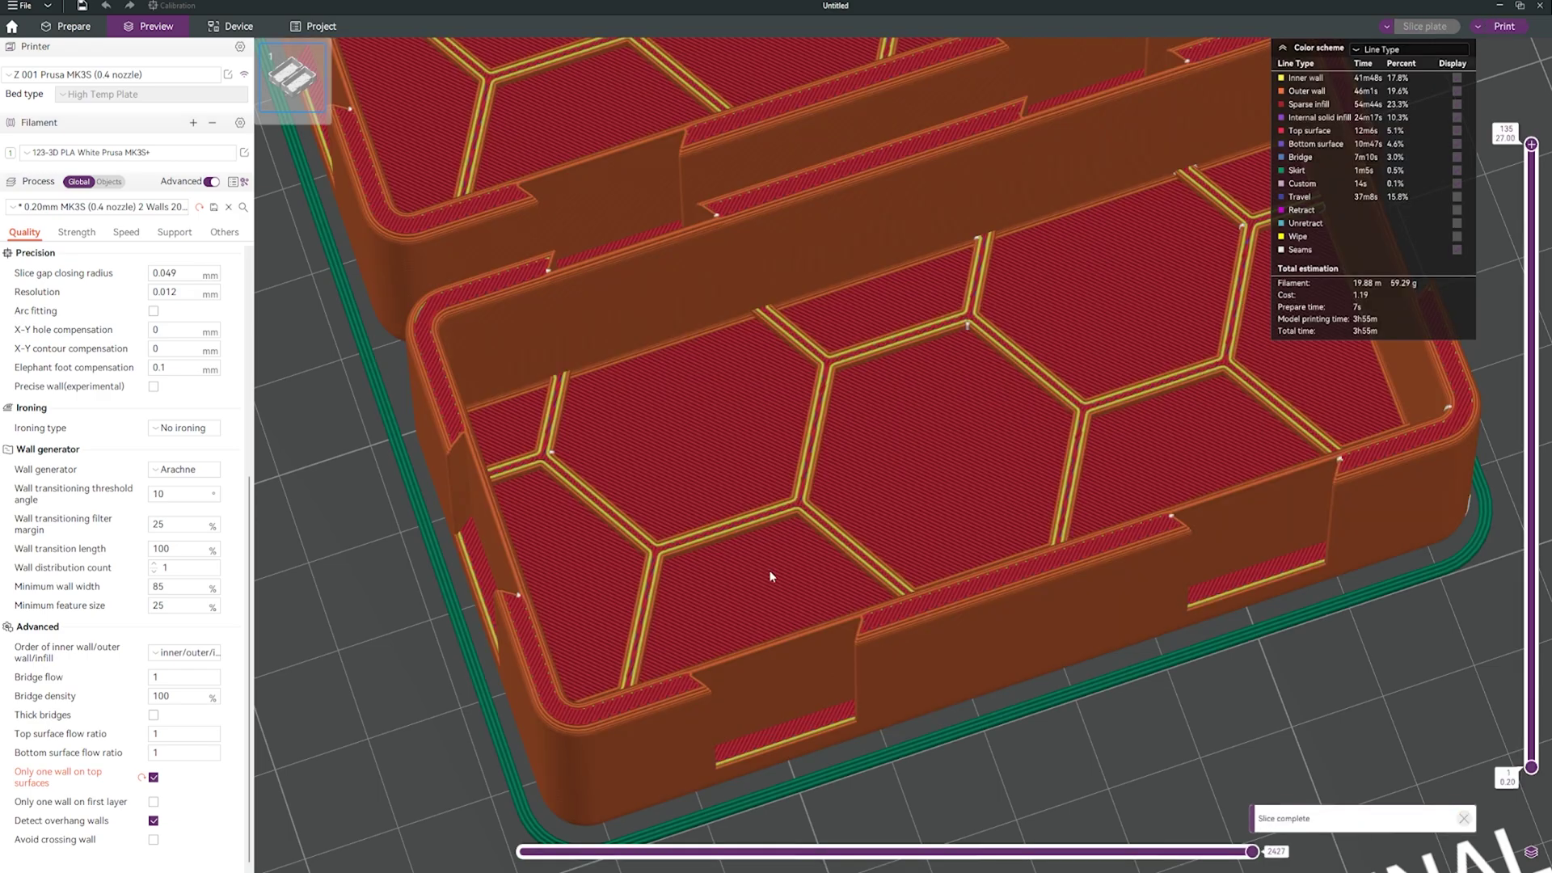
pyautogui.scroll(5, 754, 575)
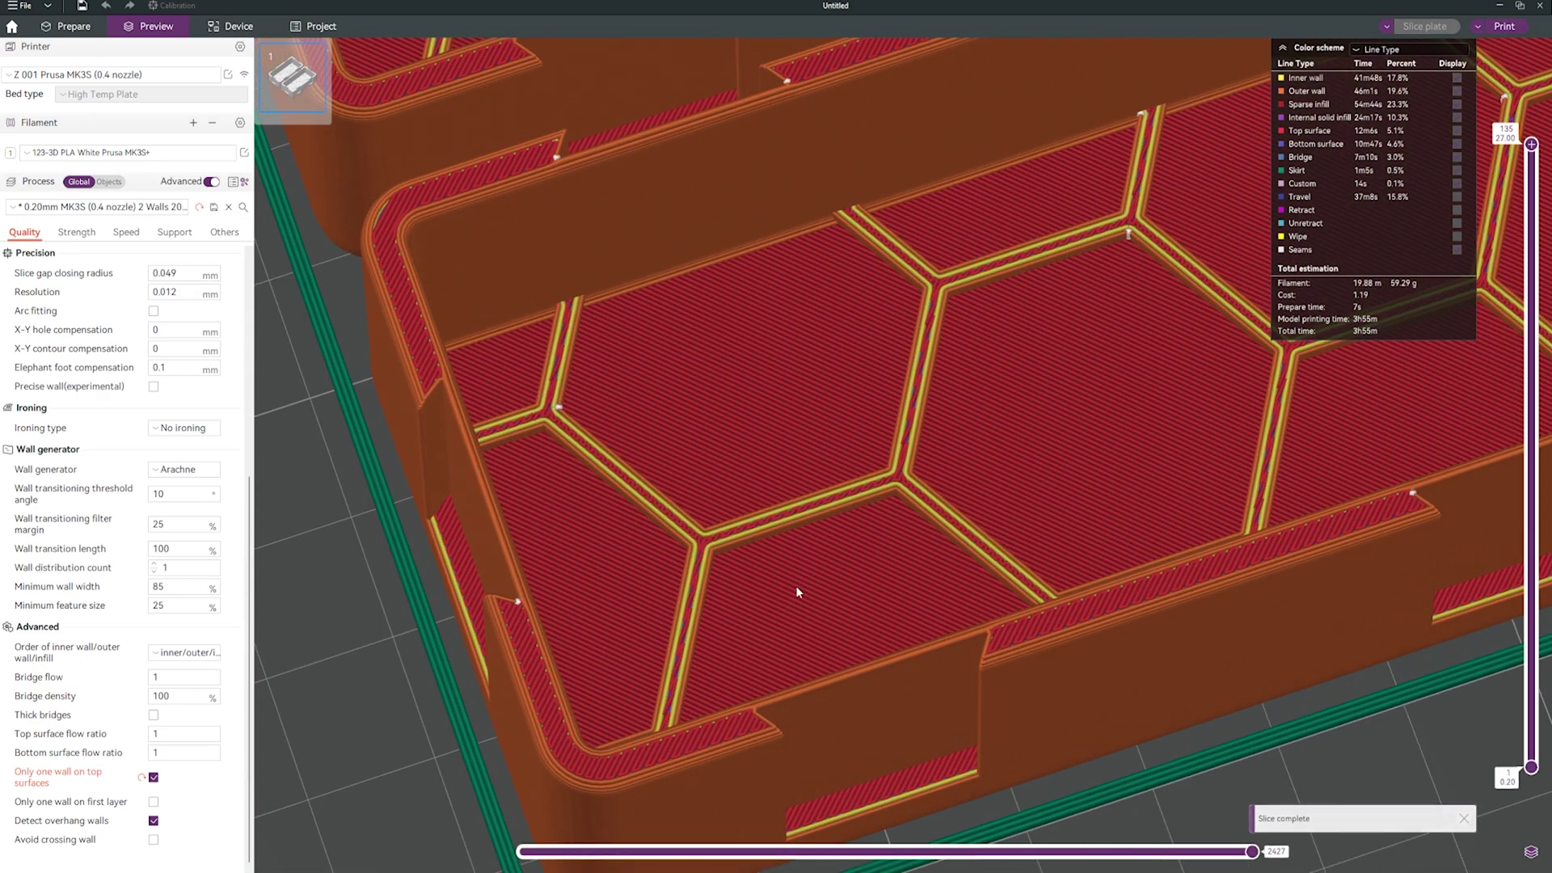
pyautogui.scroll(3, 795, 585)
pyautogui.scroll(3, 679, 621)
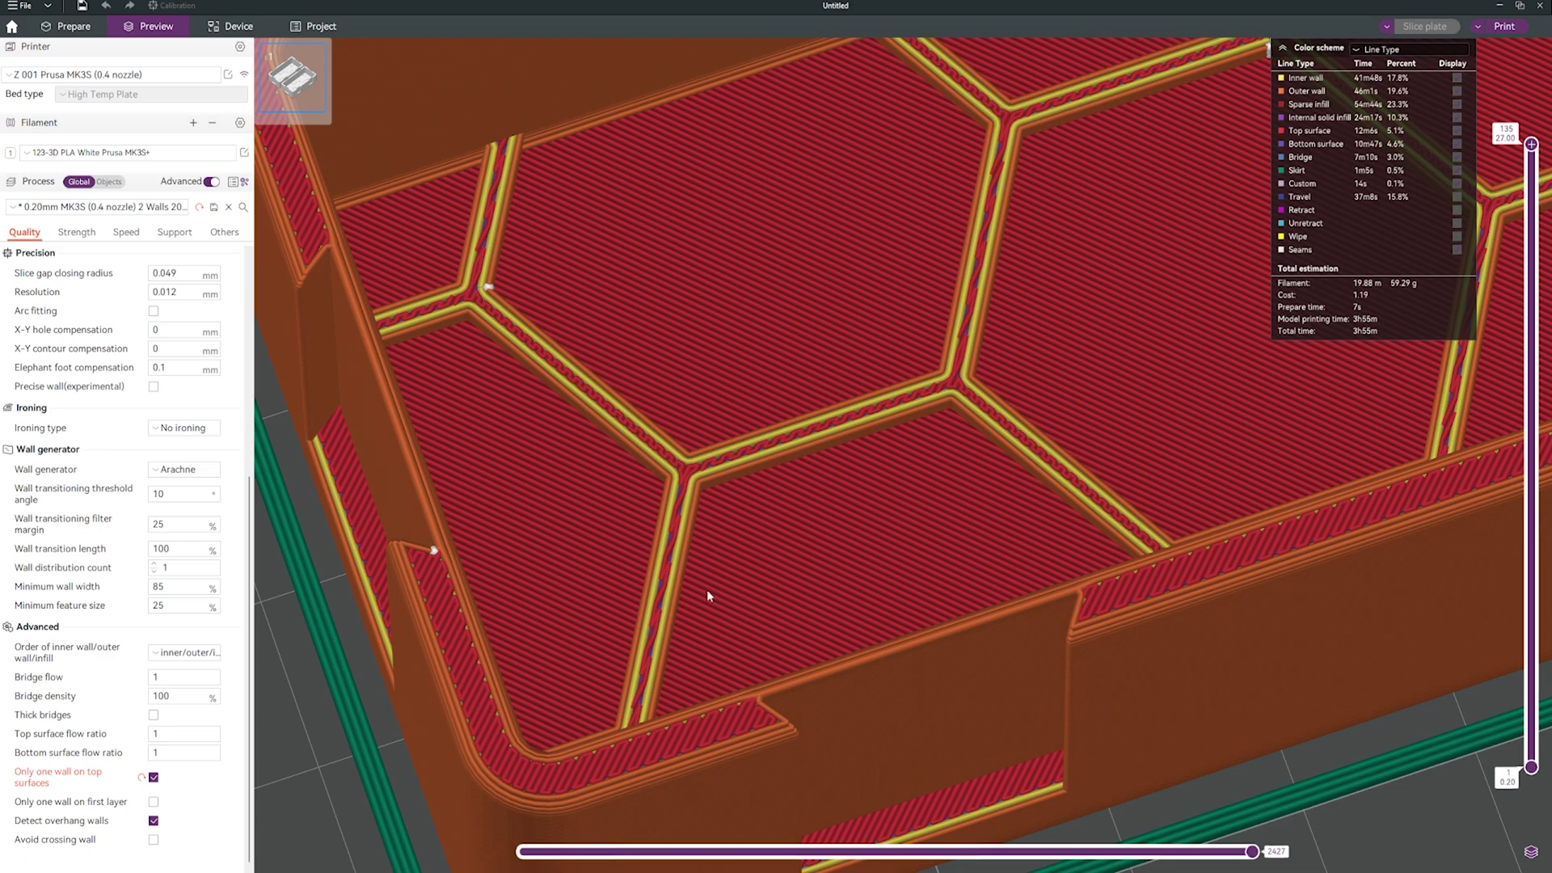
pyautogui.scroll(-5, 711, 584)
pyautogui.scroll(3, 787, 556)
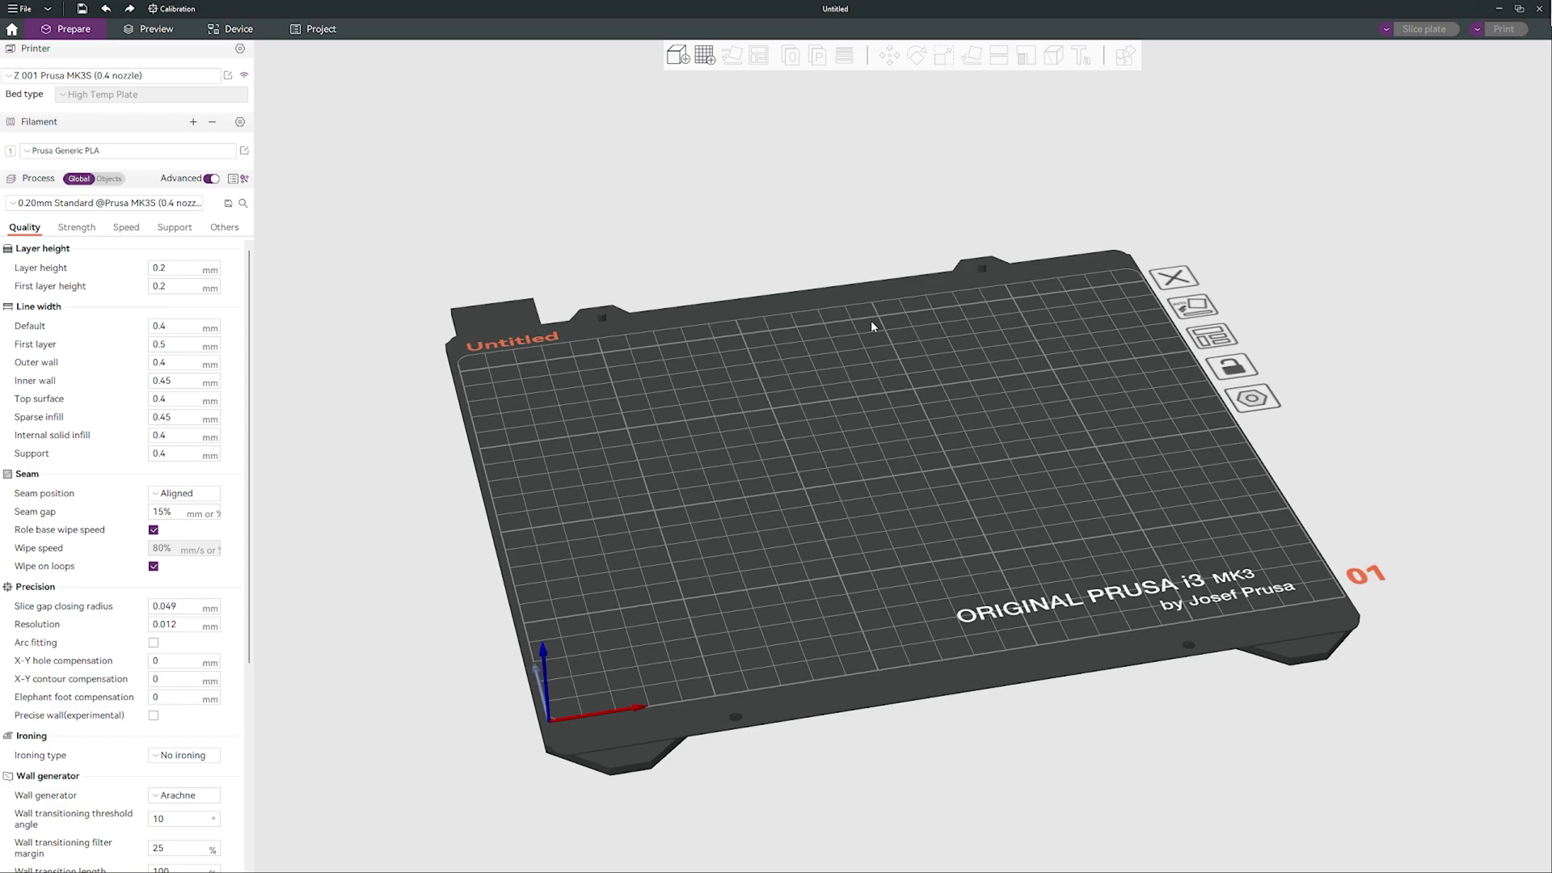
# Step: Tick the Creality K1 0.4, 0.6 and 0.8 mm nozzle variants and confirm the printer selection
pyautogui.moveTo(871, 326); pyautogui.dragTo(871, 330)
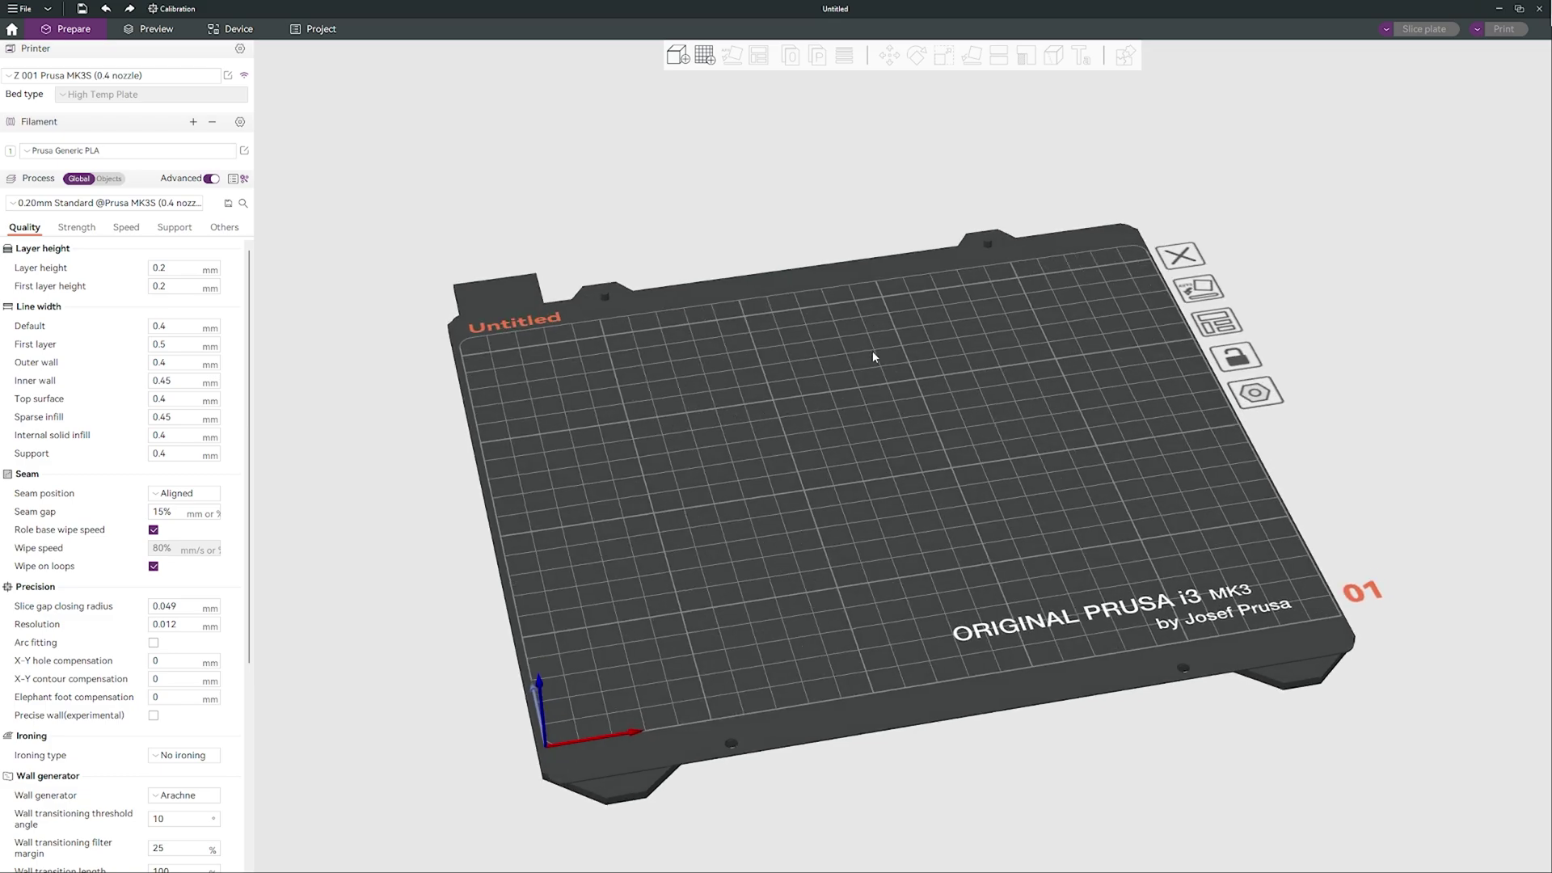
pyautogui.scroll(-3, 871, 356)
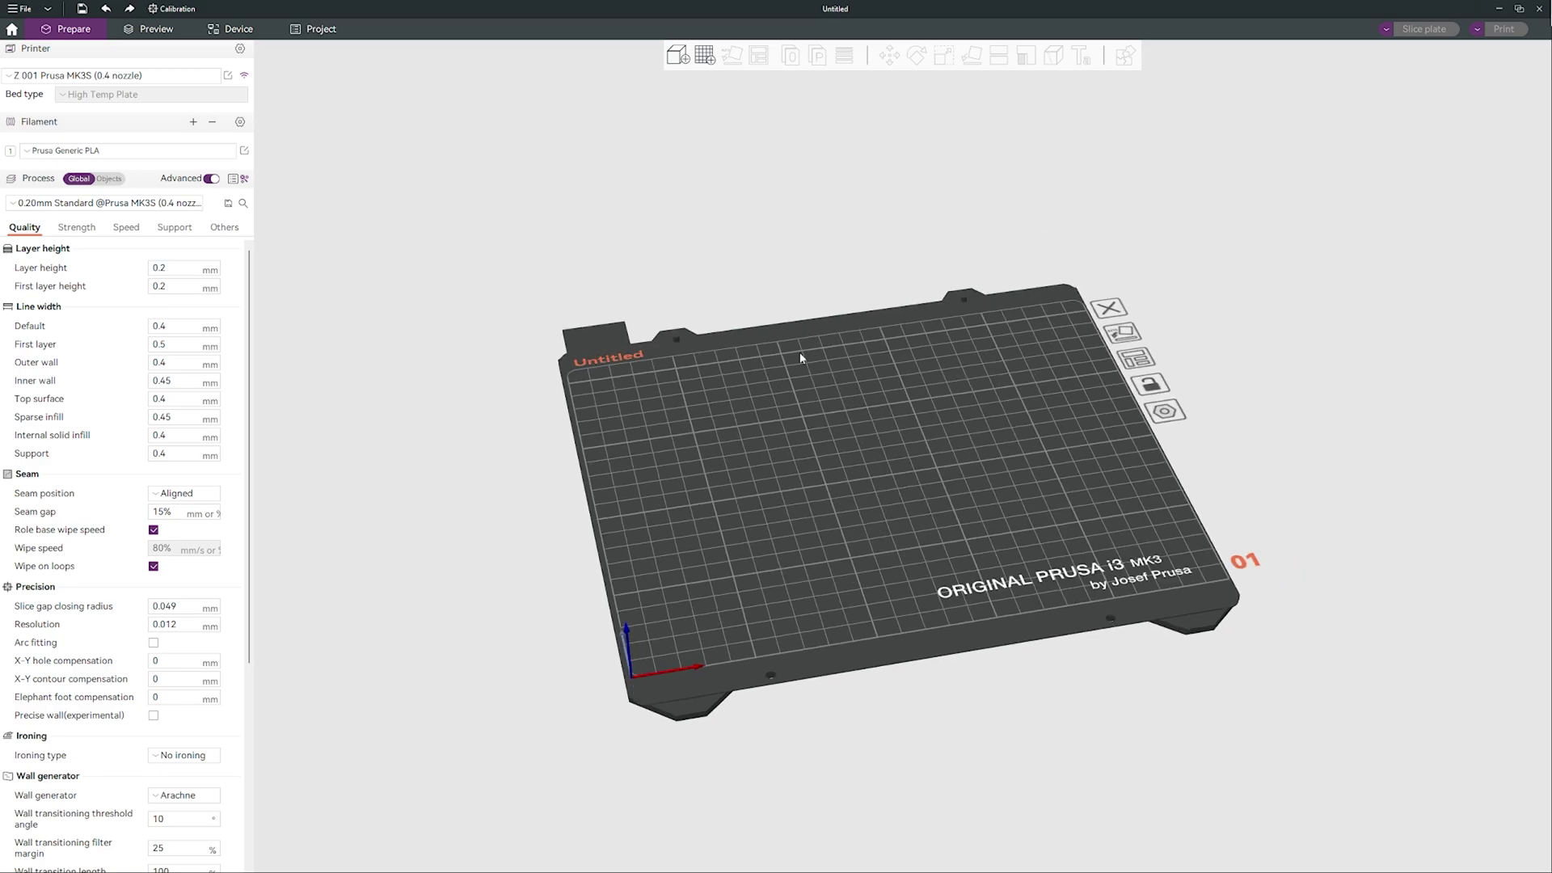
pyautogui.click(240, 49)
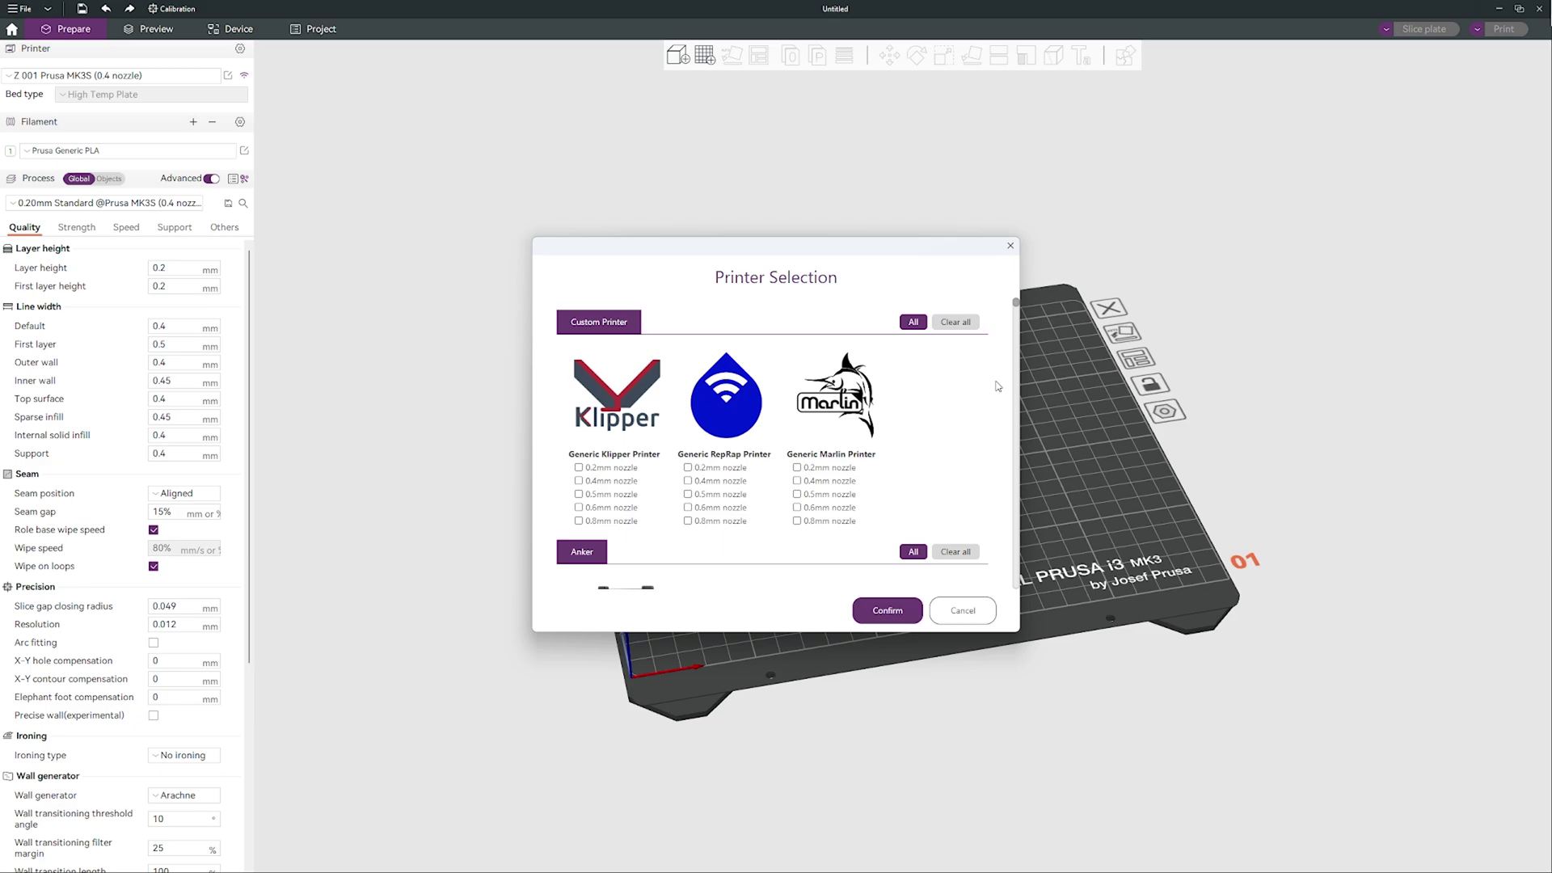
pyautogui.moveTo(1016, 306); pyautogui.dragTo(1019, 390)
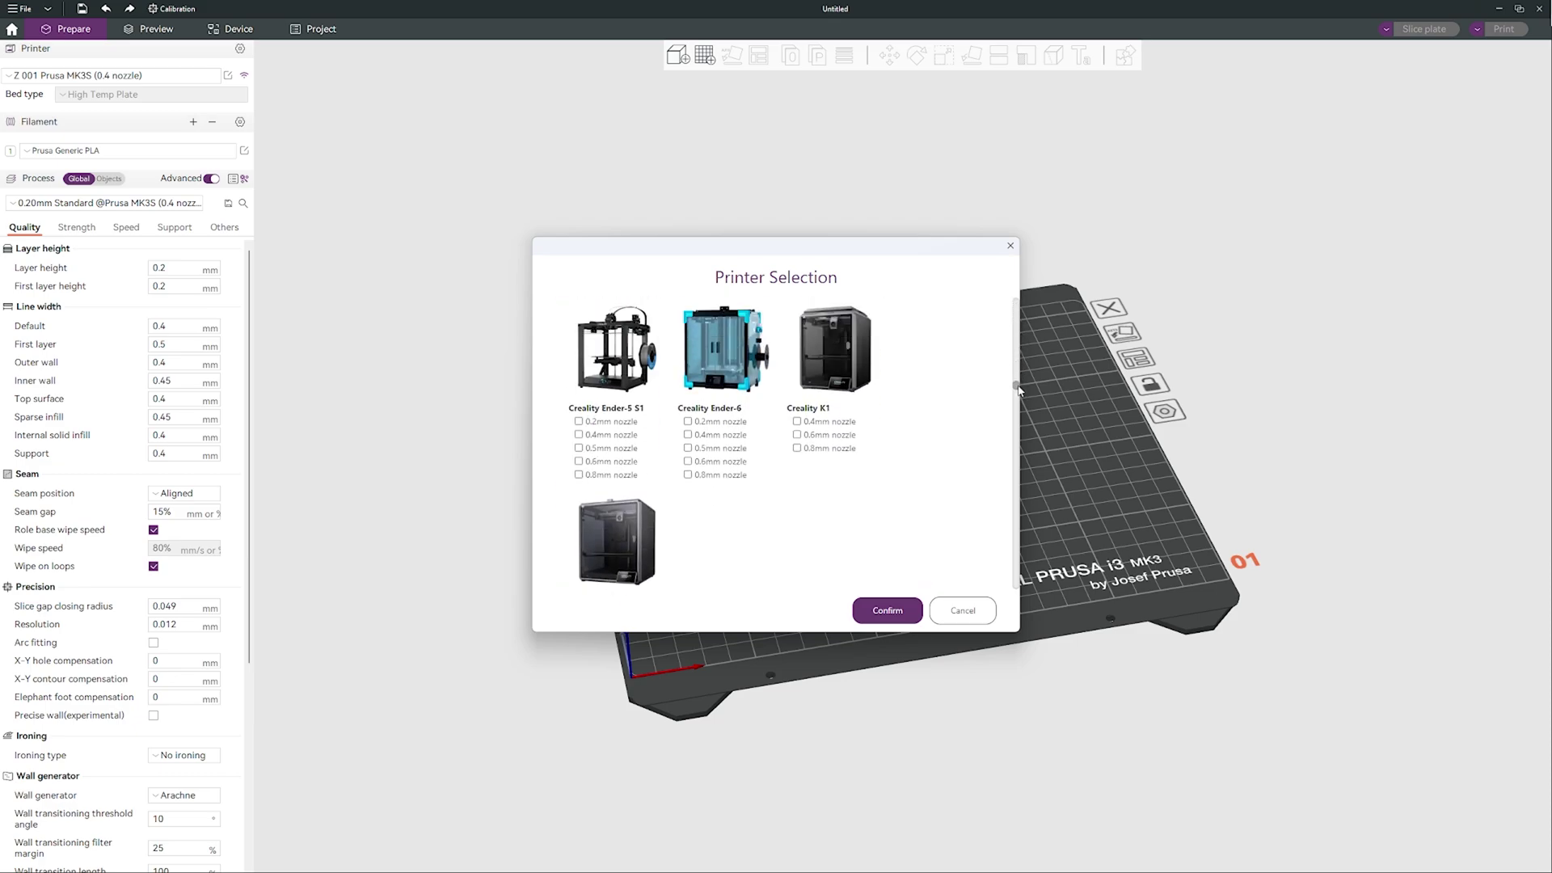
pyautogui.click(798, 436)
pyautogui.scroll(-1, 936, 472)
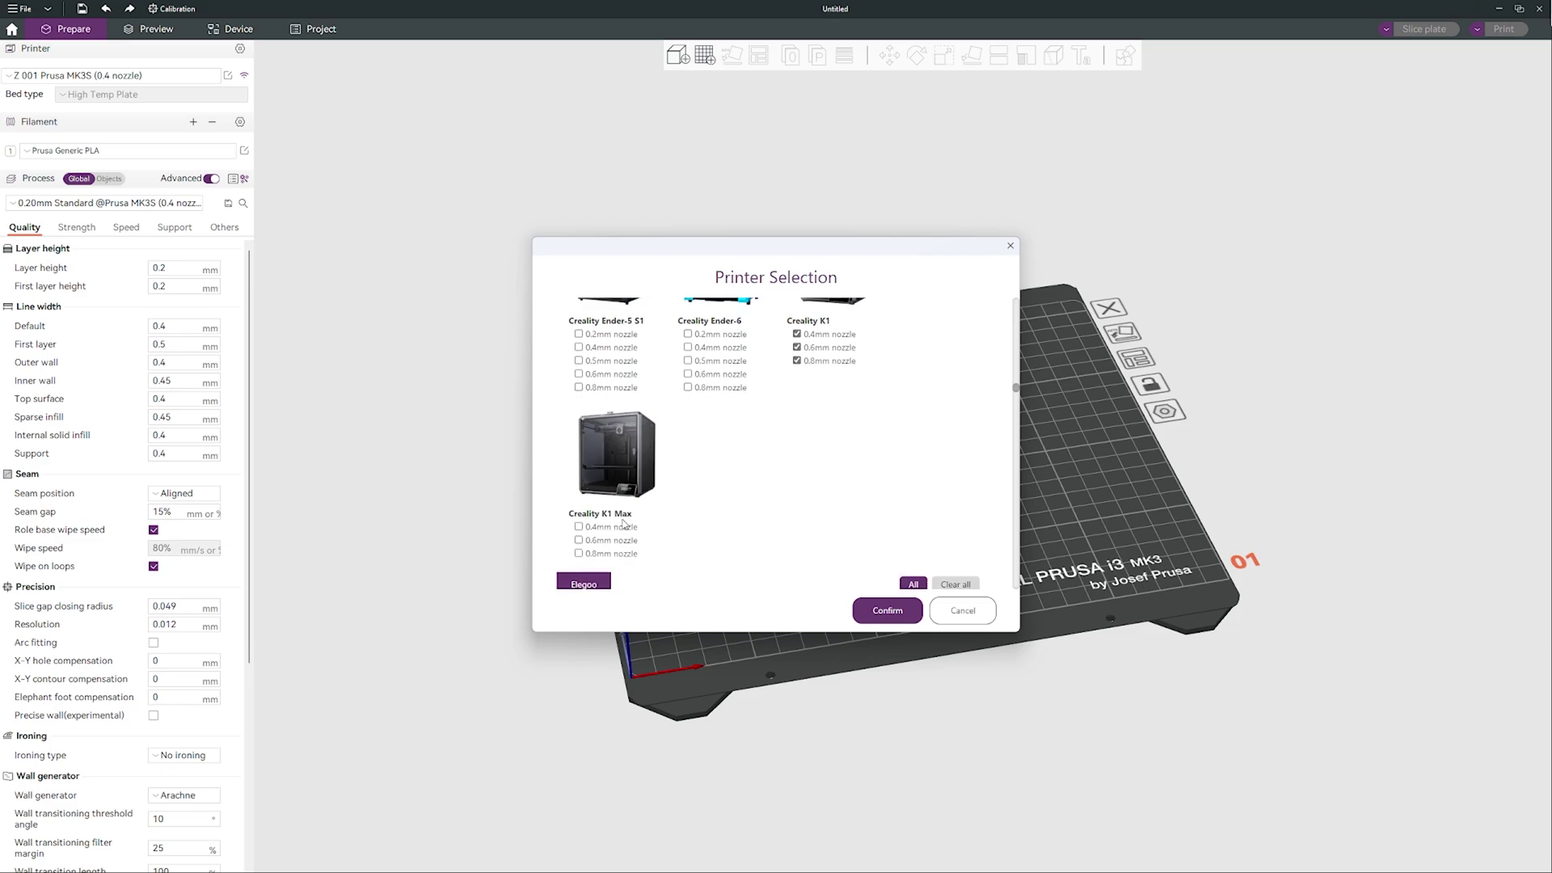
pyautogui.scroll(1, 817, 556)
pyautogui.click(889, 618)
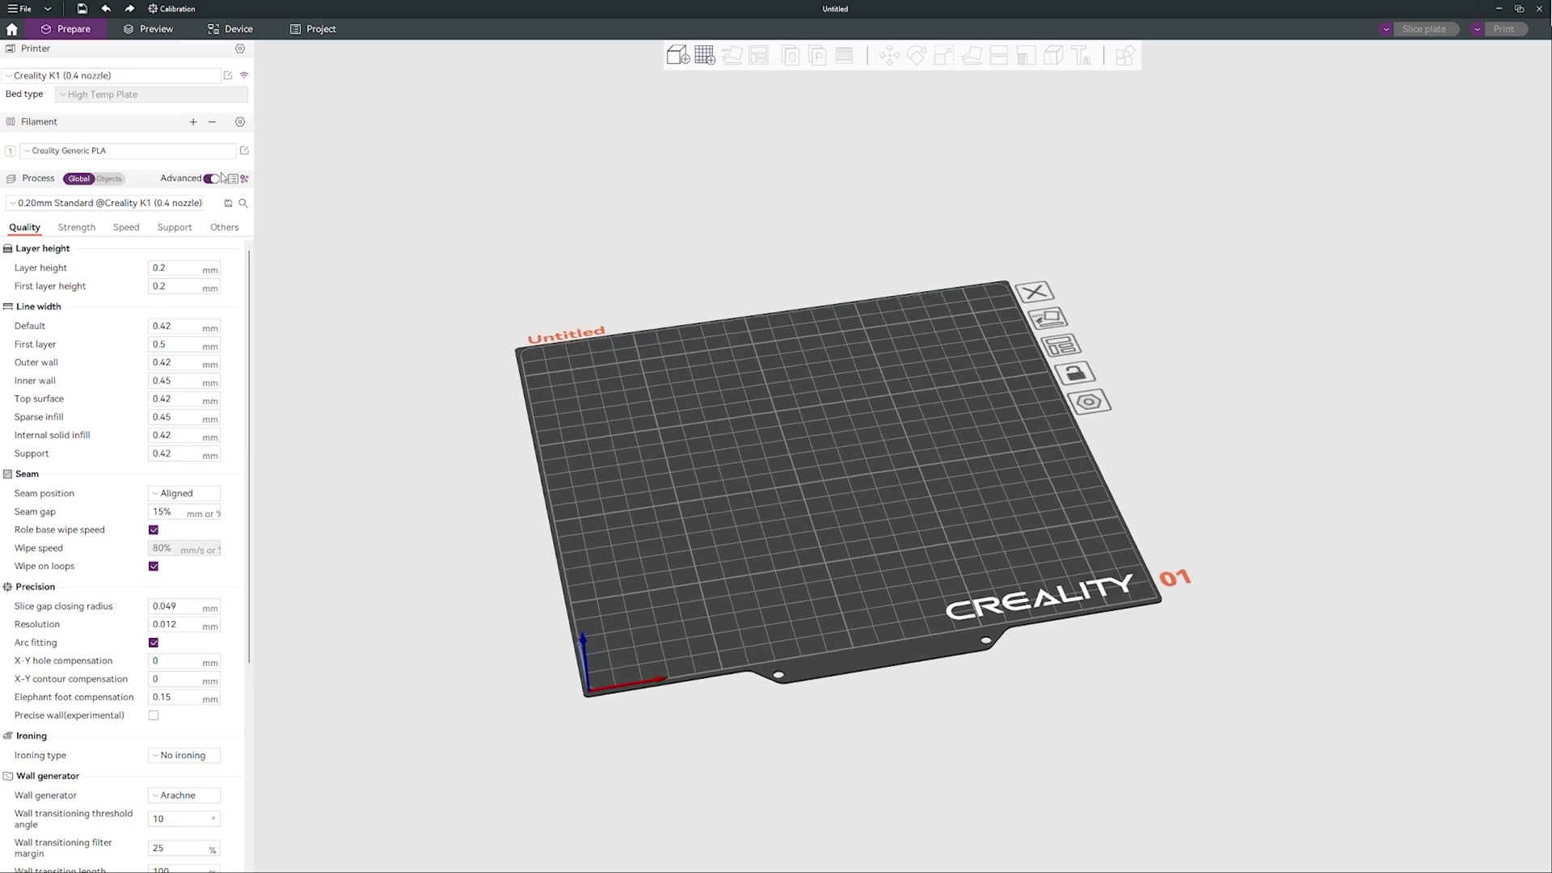
# Step: Try the 0.16mm Optimal process, then pick Creality K1 (0.4 nozzle) and Creality Generic PLA
pyautogui.click(145, 203)
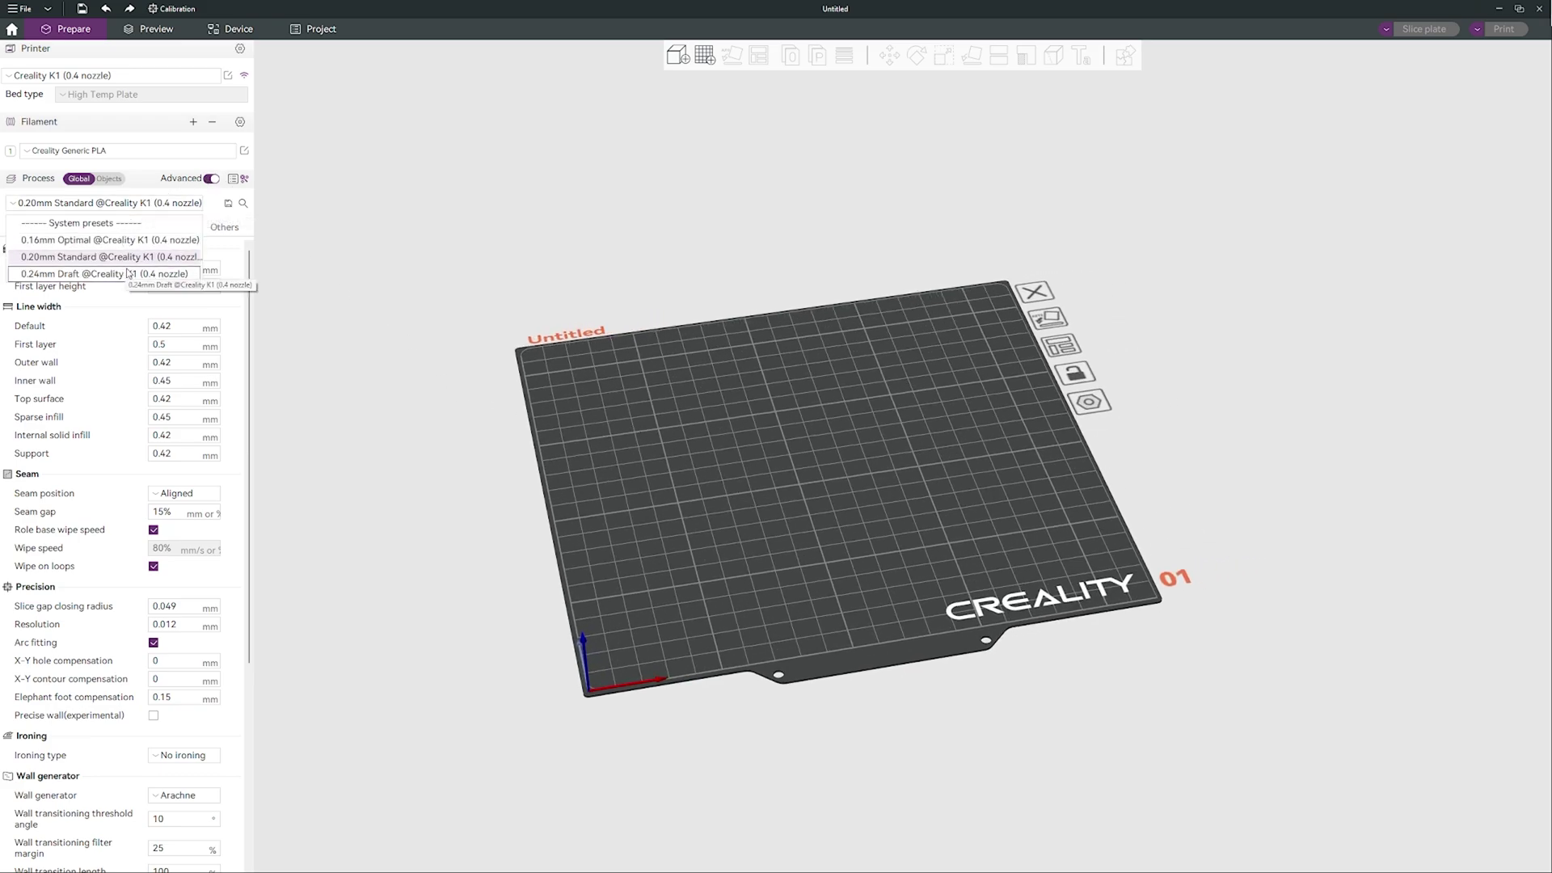
pyautogui.click(126, 240)
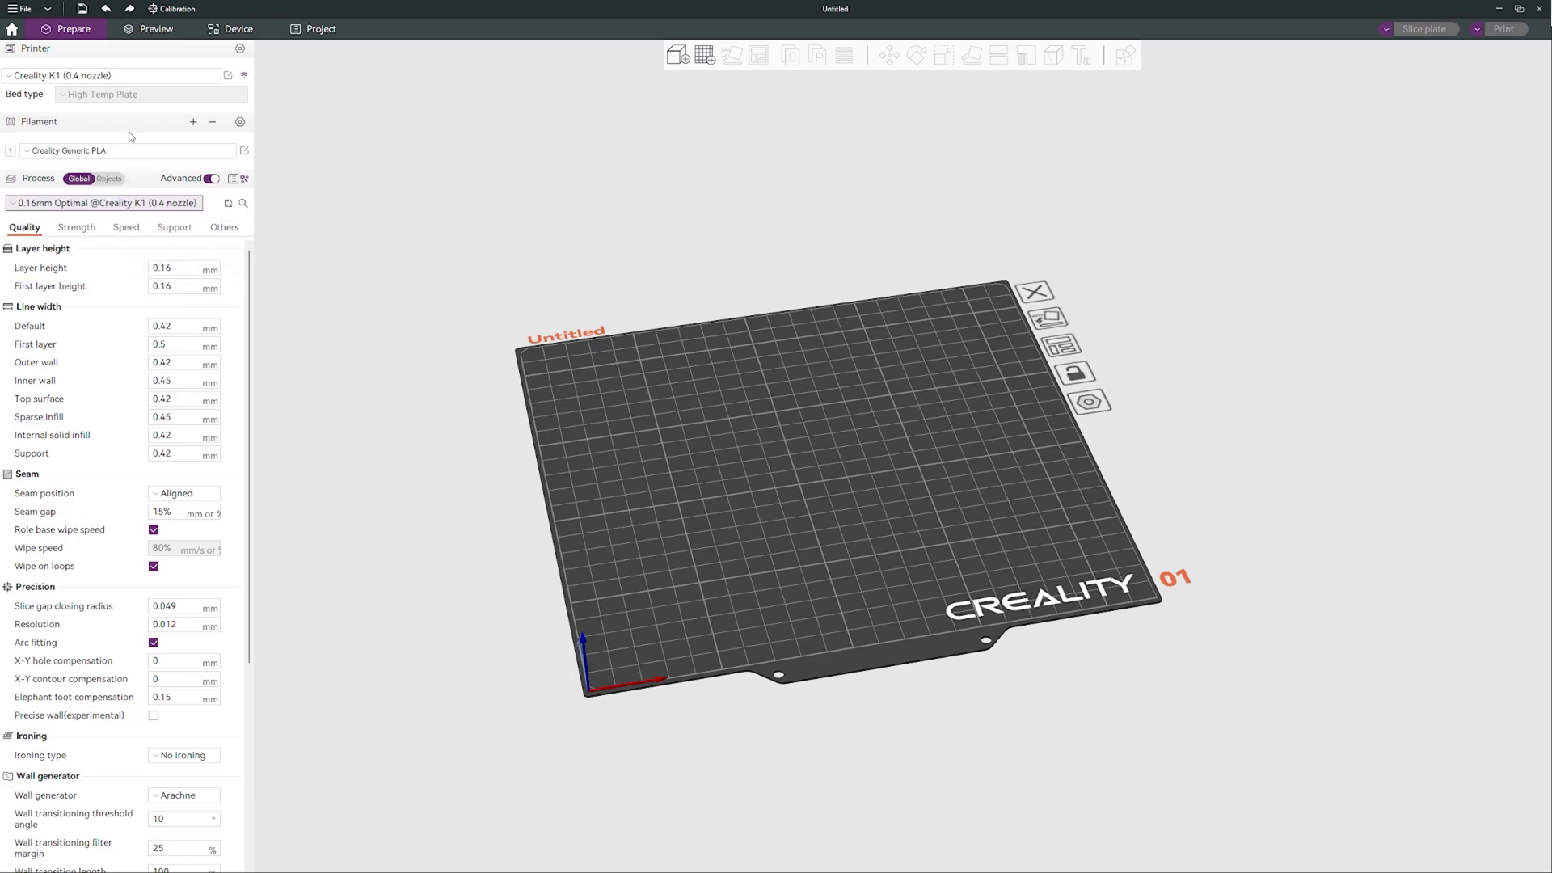
pyautogui.click(121, 75)
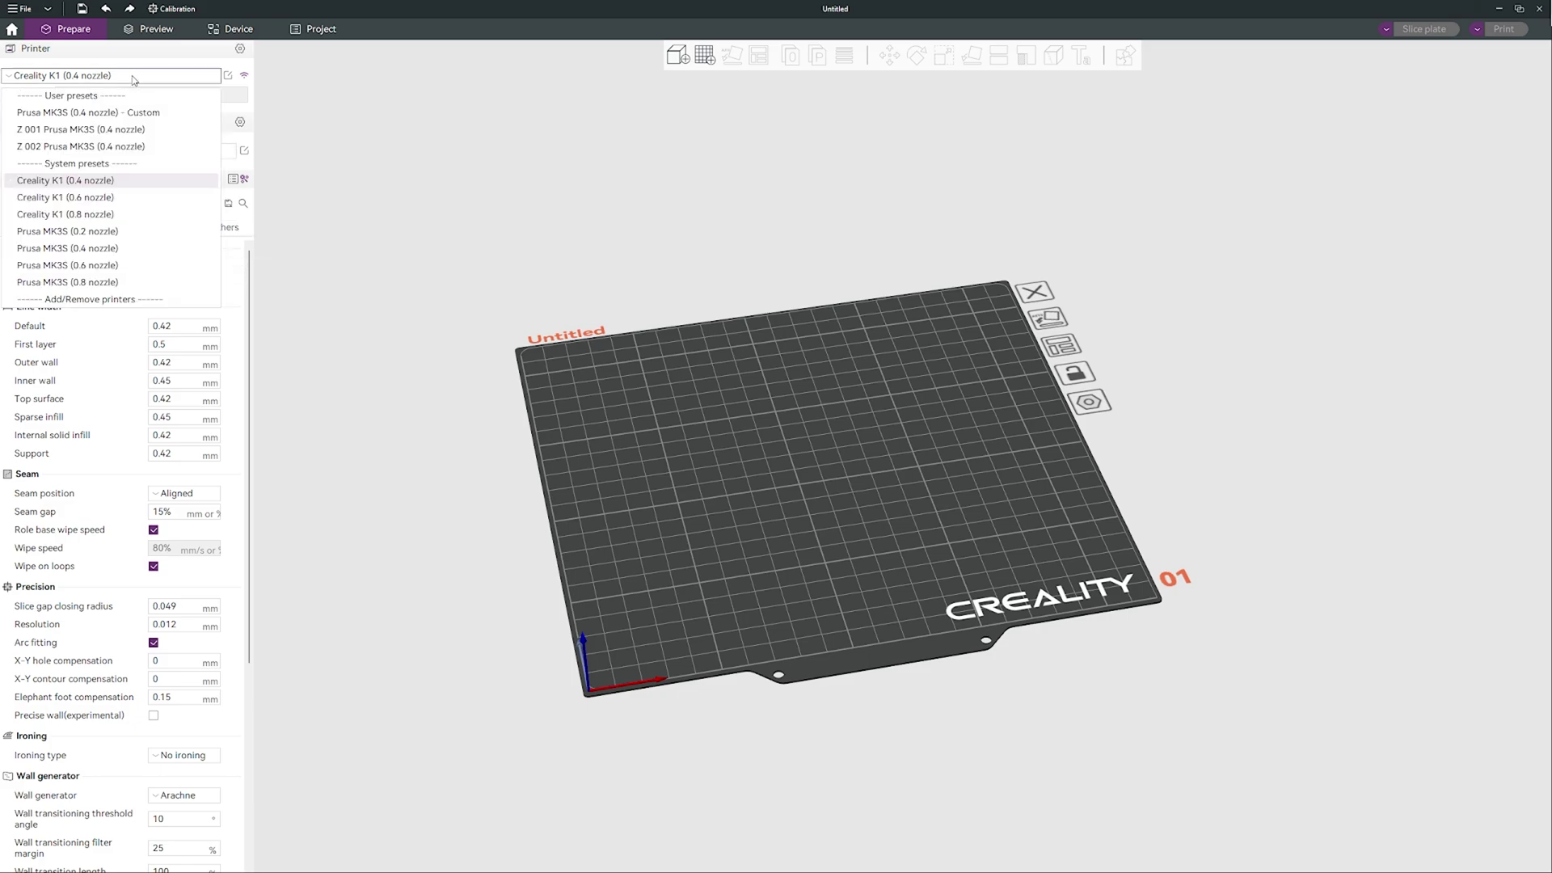
pyautogui.click(115, 181)
pyautogui.click(115, 152)
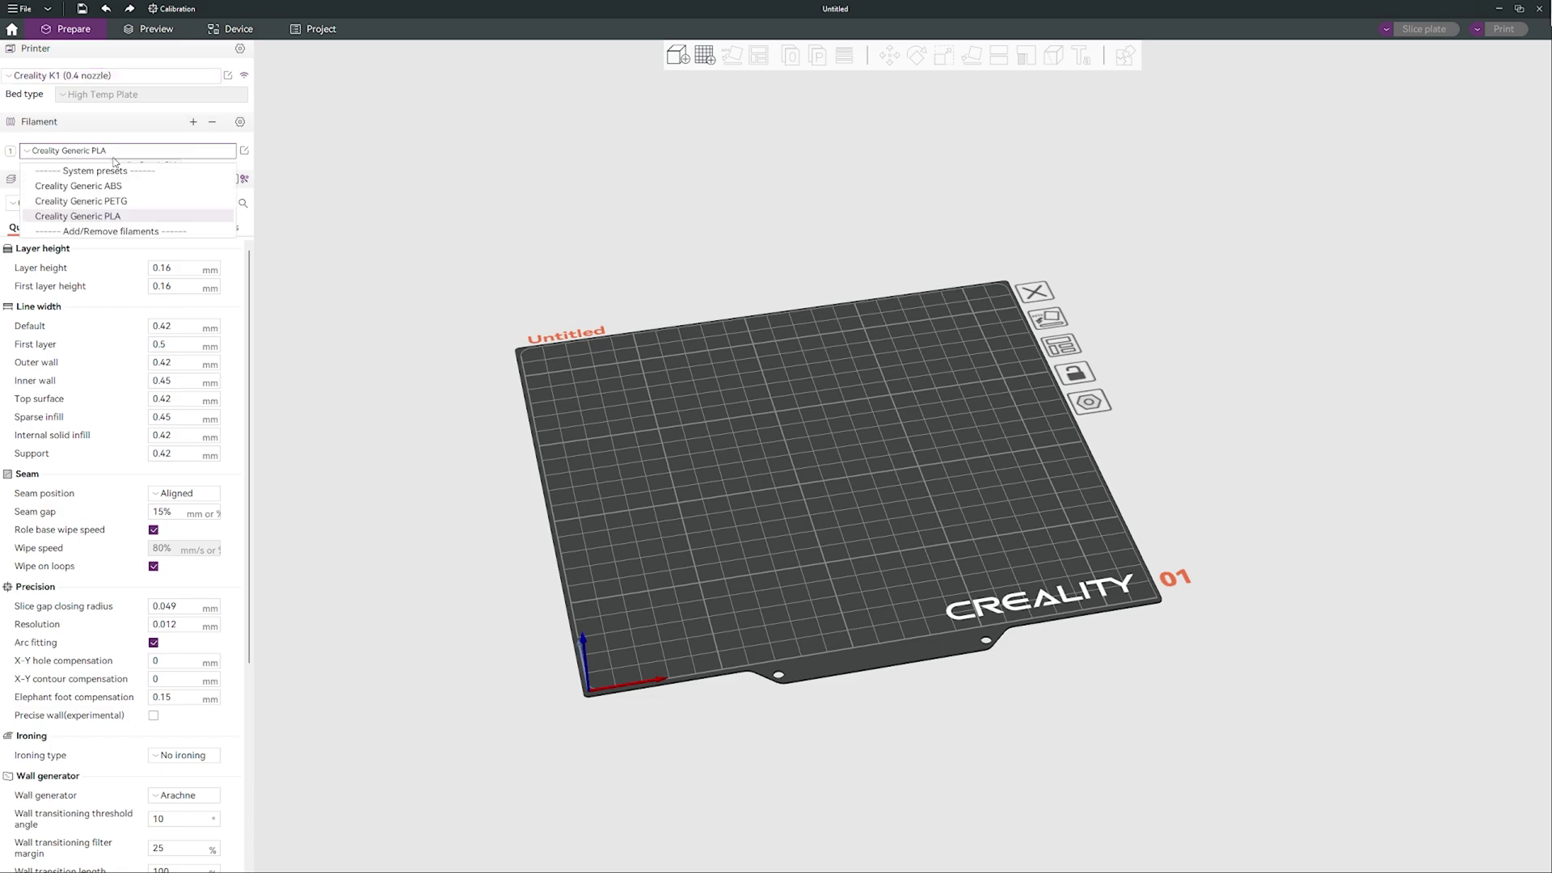
pyautogui.click(122, 216)
pyautogui.click(105, 203)
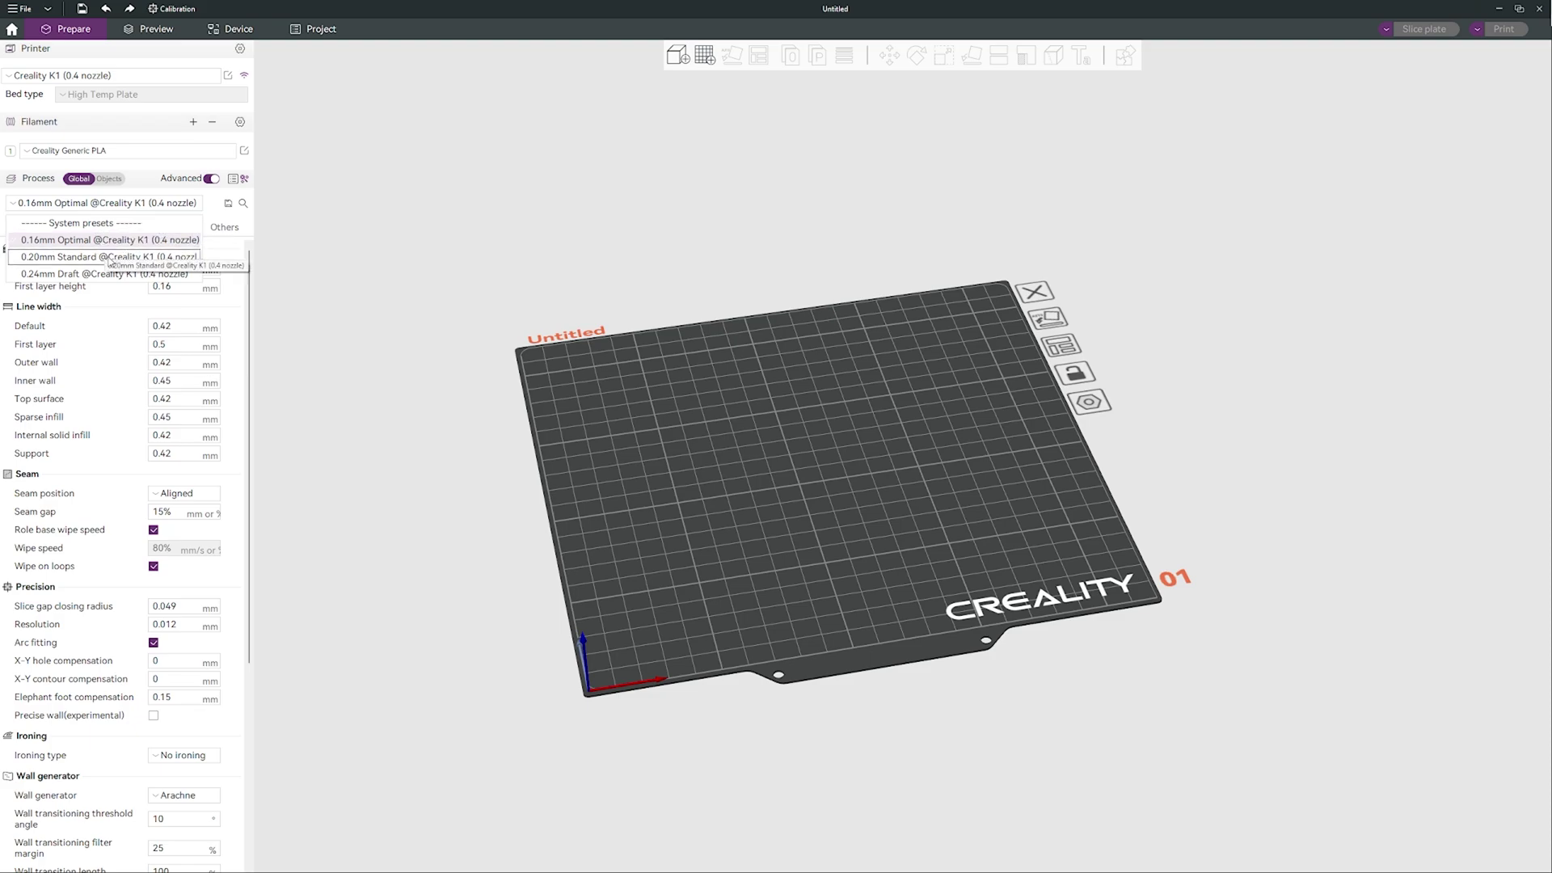
pyautogui.click(111, 258)
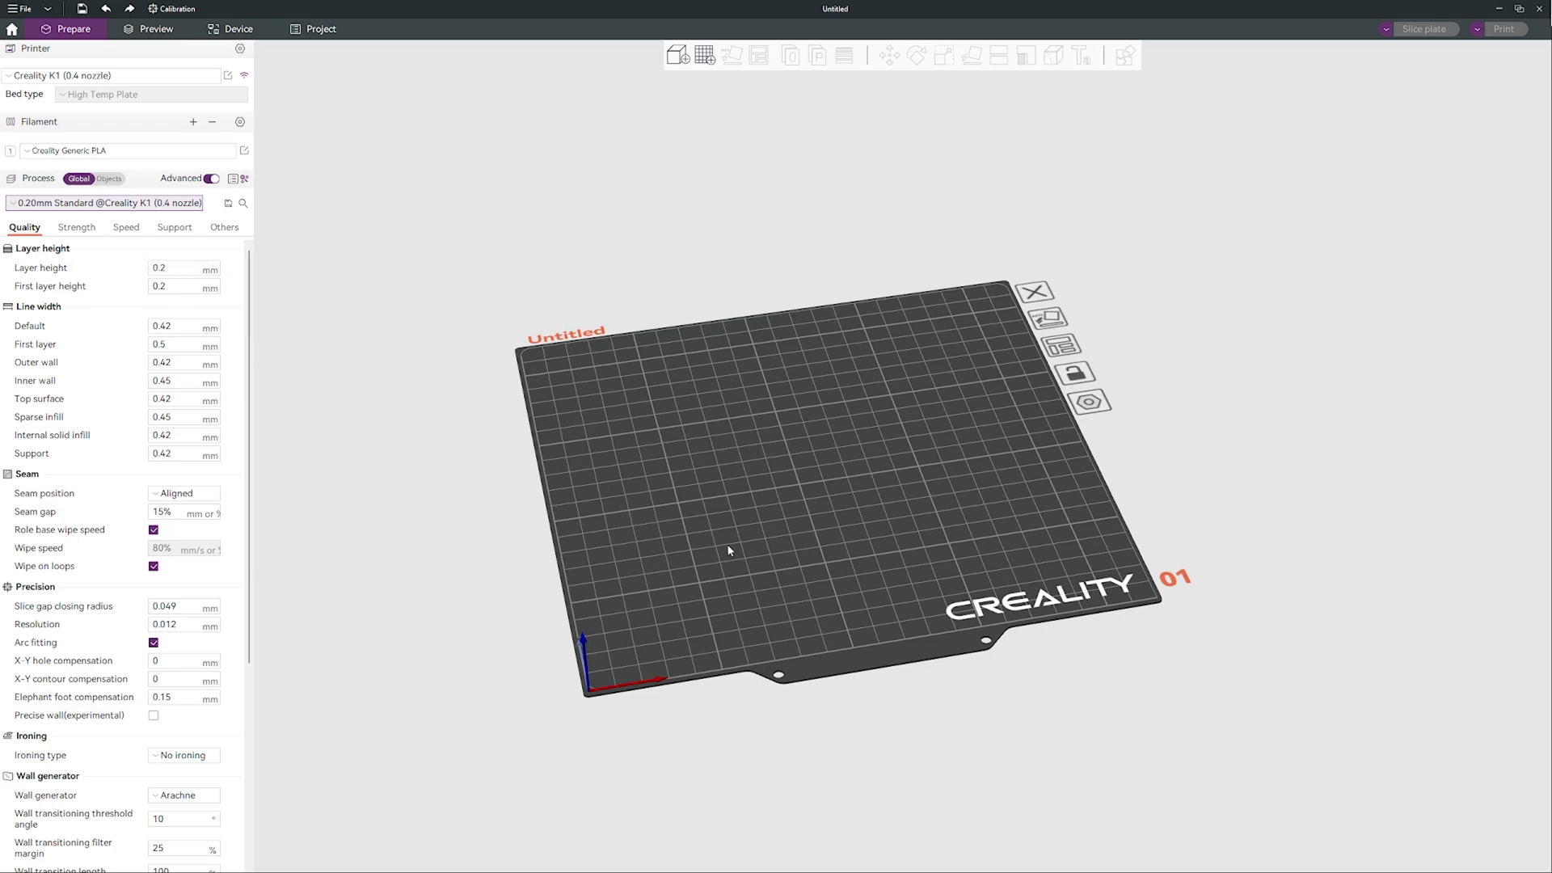
pyautogui.scroll(2, 732, 546)
pyautogui.click(190, 152)
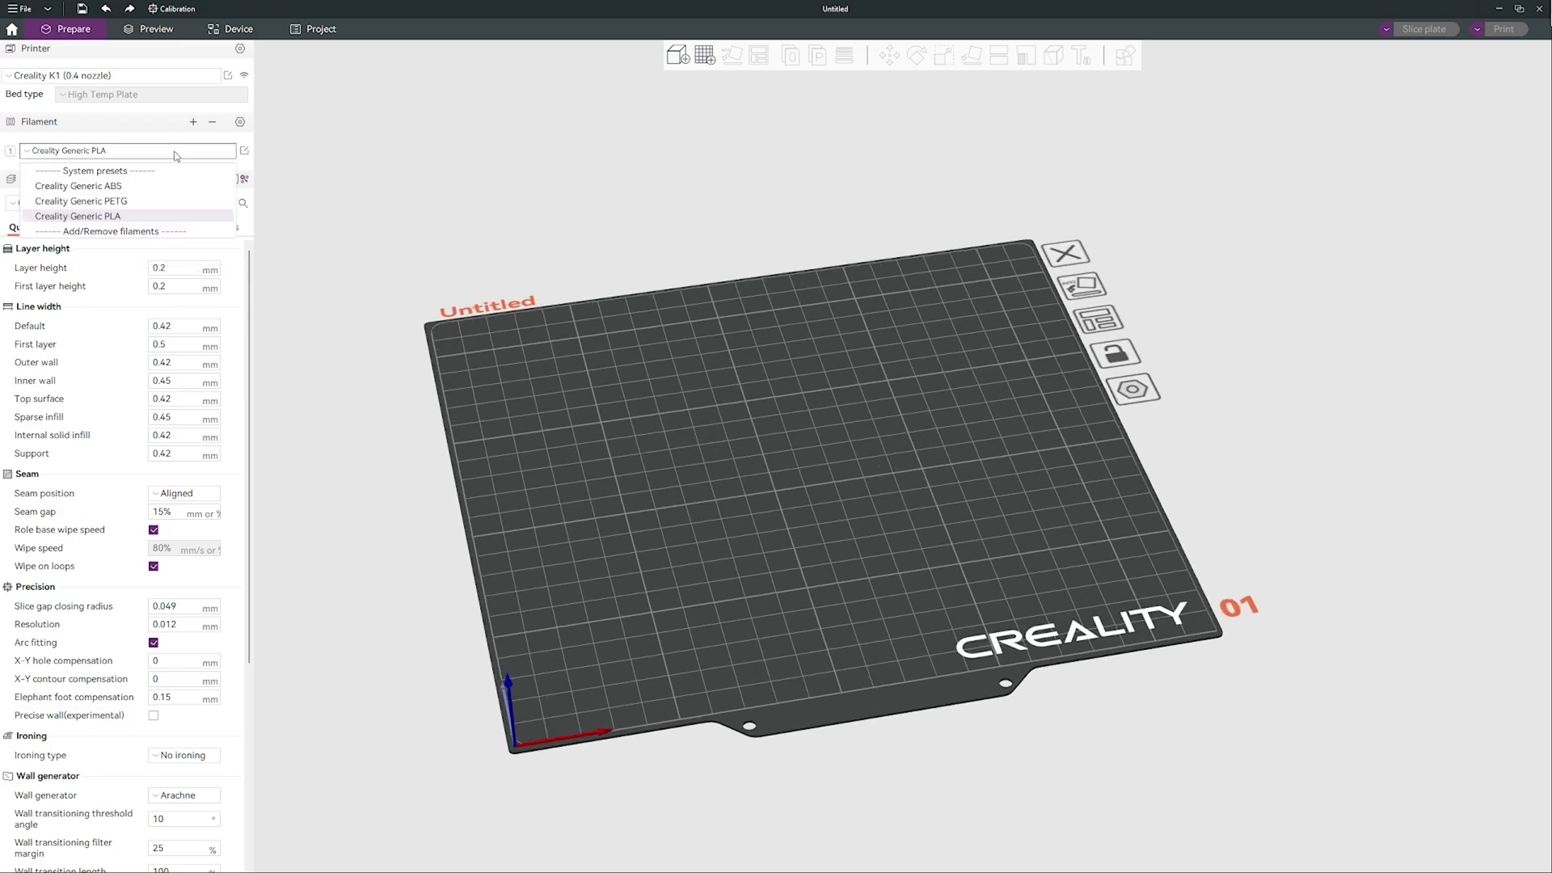
pyautogui.click(154, 216)
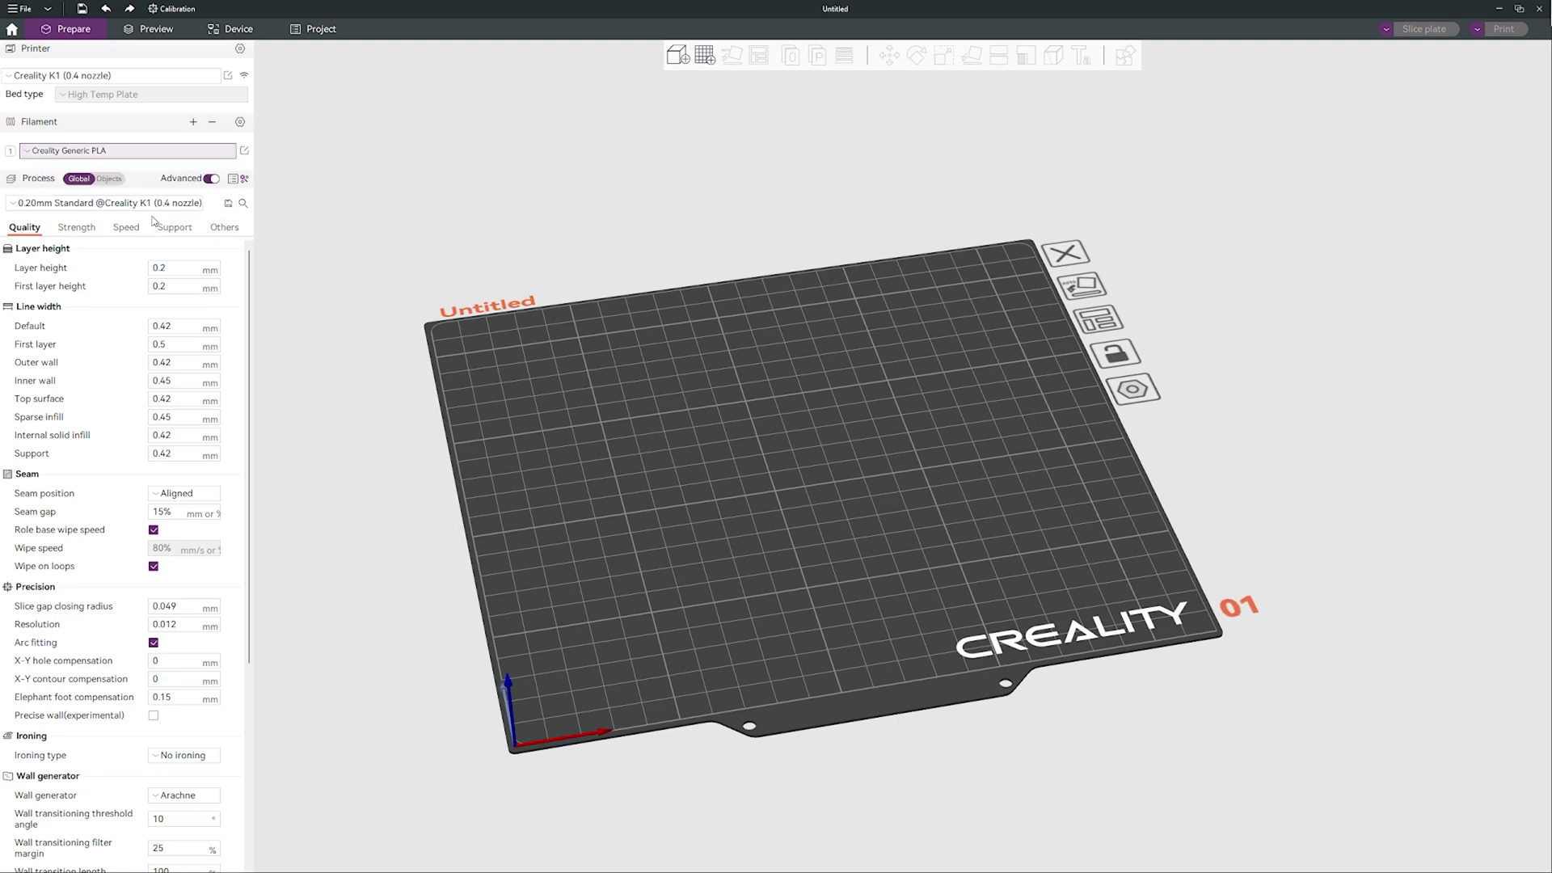
# Step: Lower the PLA filament's other-layers nozzle temperature to 205 °C and reduce the first-layer temperature
pyautogui.click(244, 151)
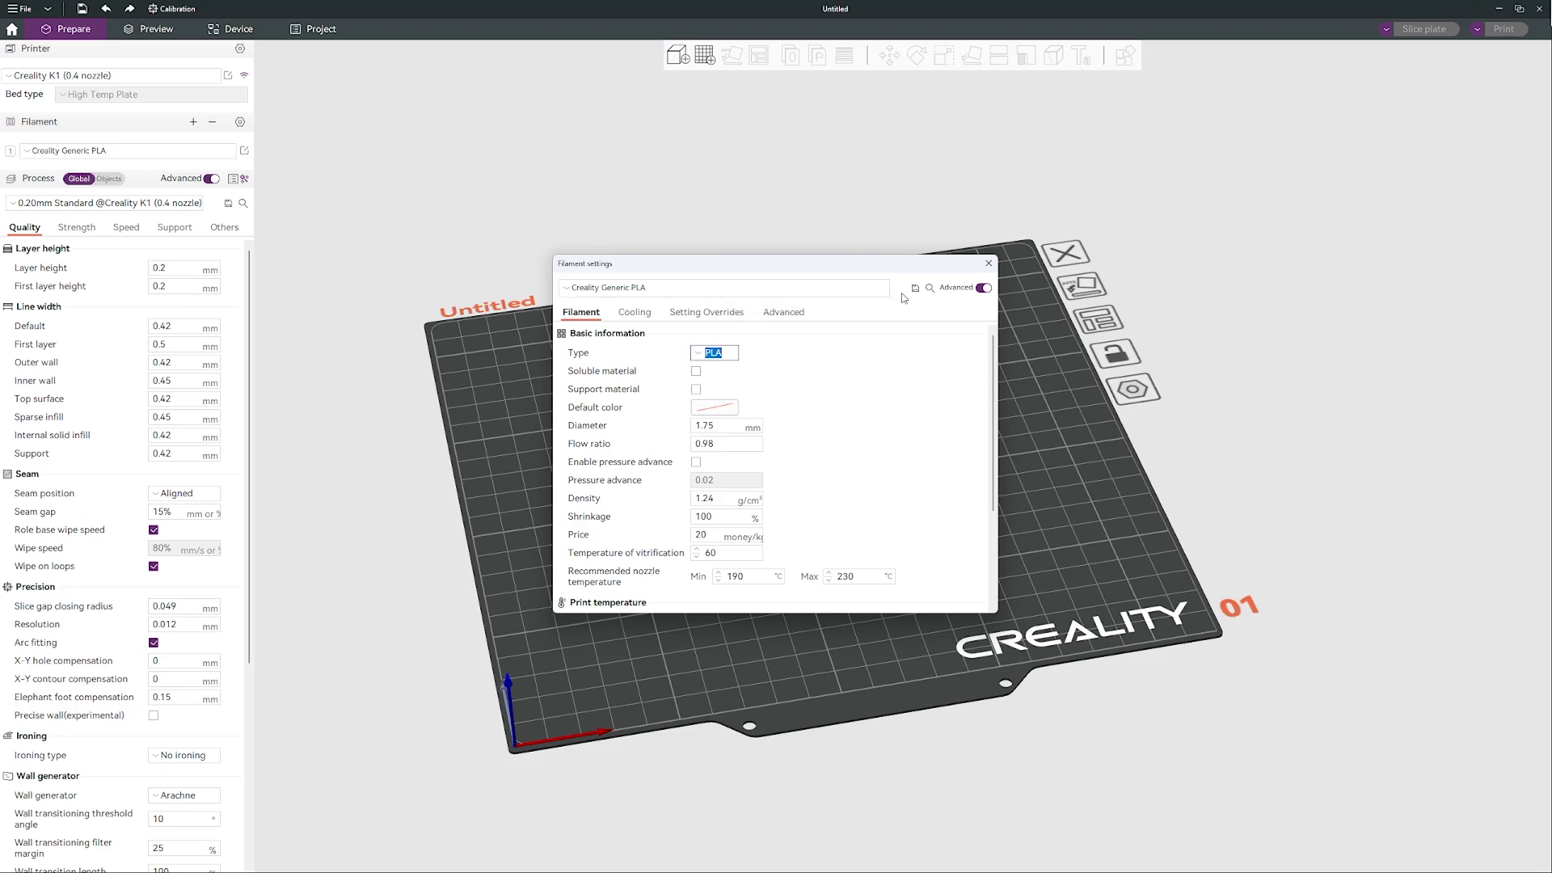
pyautogui.moveTo(994, 415); pyautogui.dragTo(1000, 524)
pyautogui.moveTo(995, 447); pyautogui.dragTo(1001, 546)
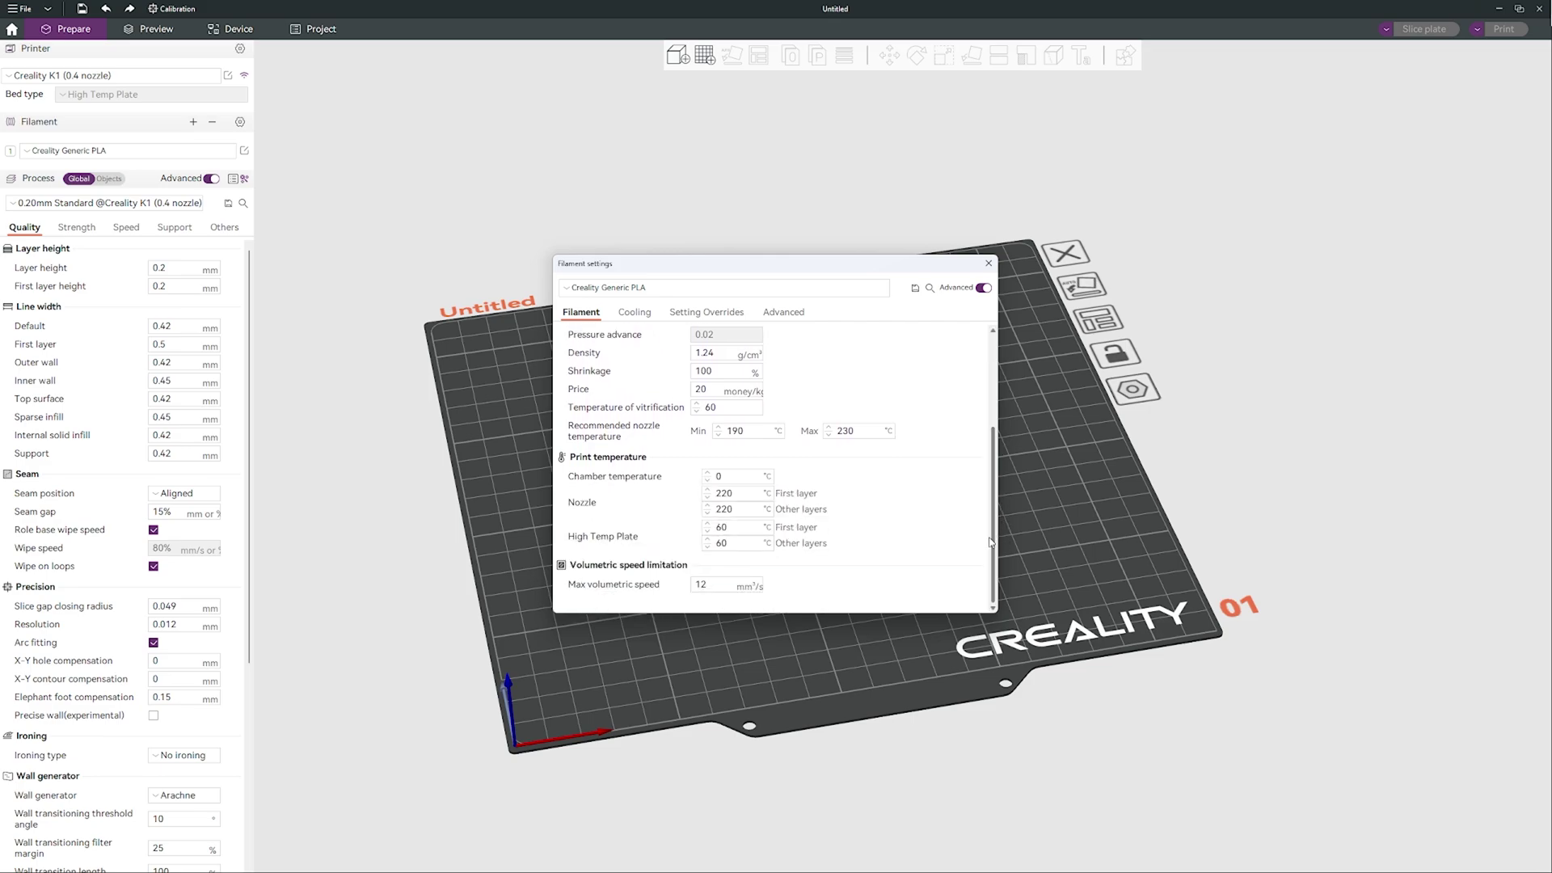
pyautogui.click(707, 515)
pyautogui.click(707, 515)
pyautogui.click(707, 514)
pyautogui.click(707, 514)
pyautogui.click(707, 515)
pyautogui.click(707, 515)
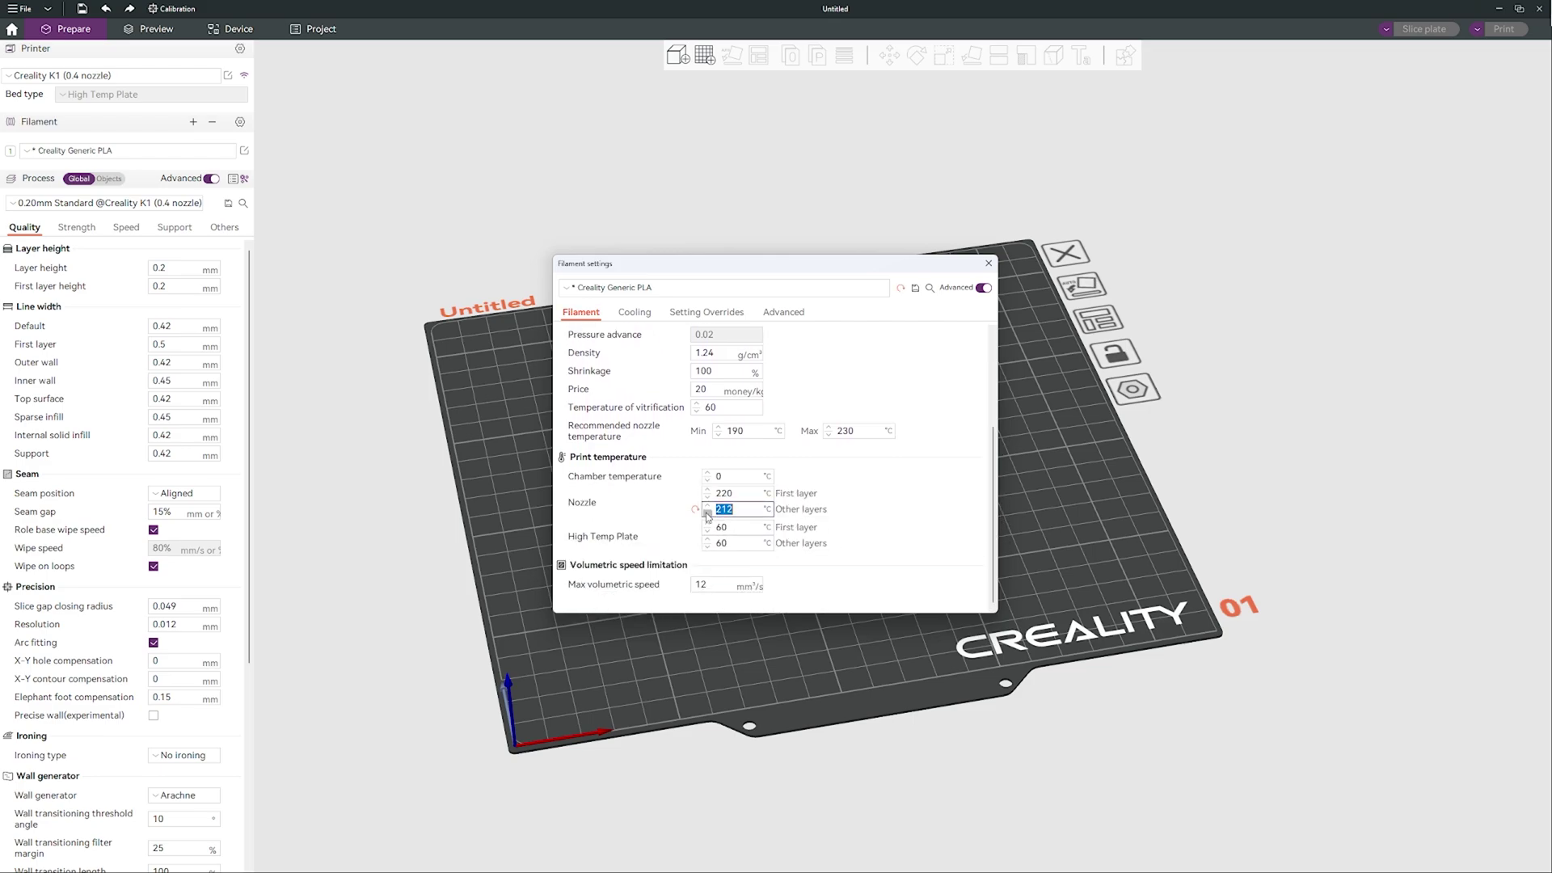
pyautogui.click(707, 514)
pyautogui.click(707, 515)
pyautogui.click(707, 514)
pyautogui.click(707, 515)
pyautogui.click(707, 498)
pyautogui.click(707, 498)
pyautogui.click(707, 498)
pyautogui.click(707, 498)
pyautogui.click(707, 498)
pyautogui.click(707, 498)
pyautogui.click(707, 497)
pyautogui.click(707, 497)
pyautogui.click(707, 497)
# Step: Save the filament as user preset '123-3D PLA White' and close the filament settings
pyautogui.click(916, 289)
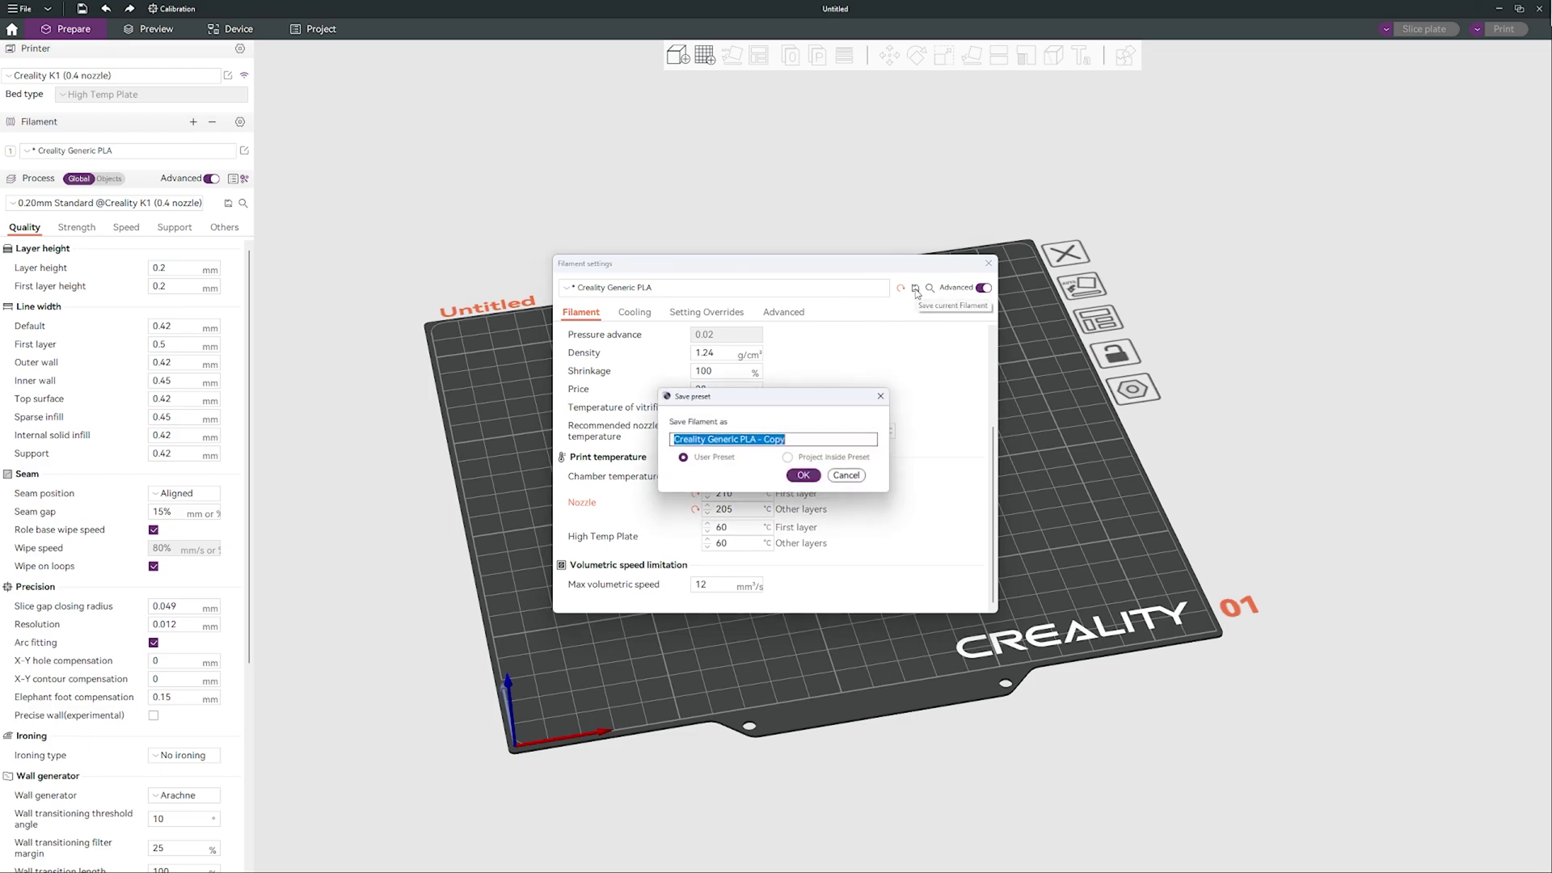
pyautogui.click(811, 439)
pyautogui.moveTo(790, 440); pyautogui.dragTo(669, 453)
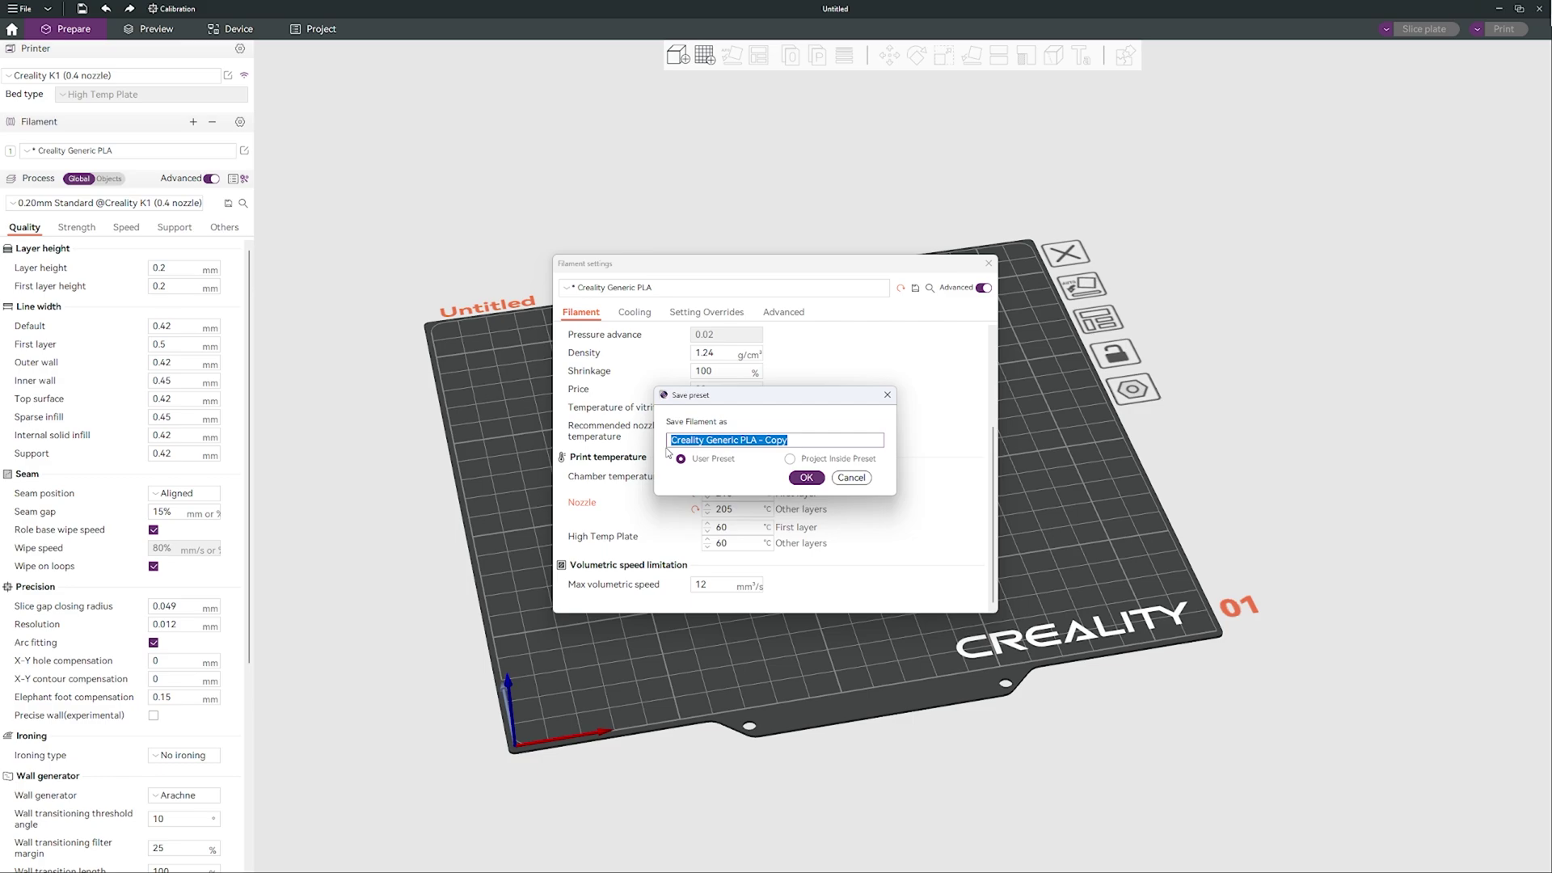
pyautogui.write('123-')
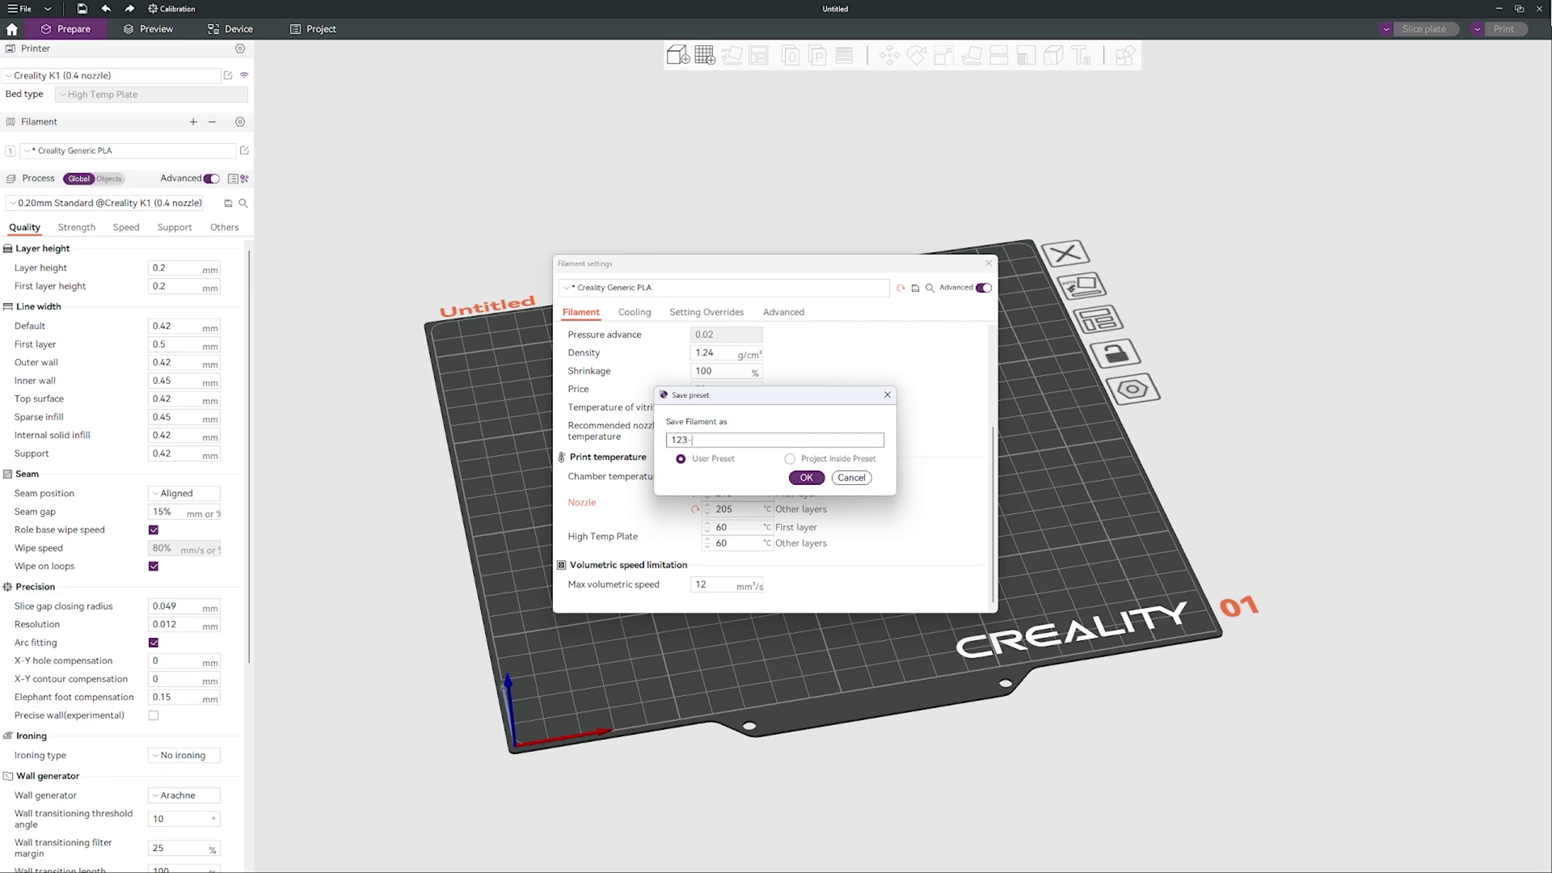
pyautogui.write('3D ')
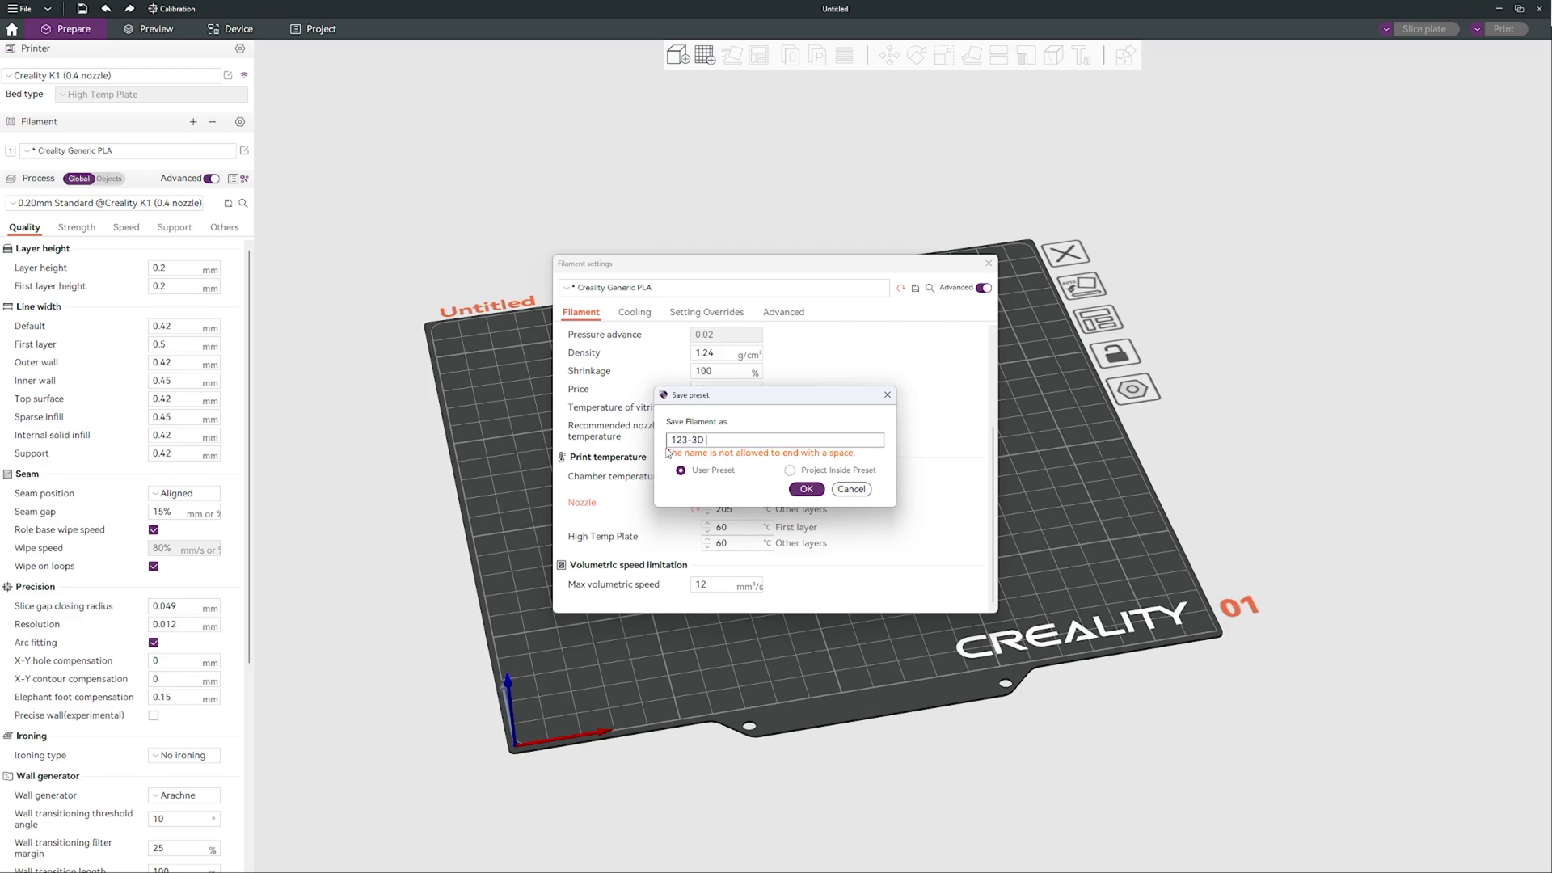
pyautogui.write('PLA White')
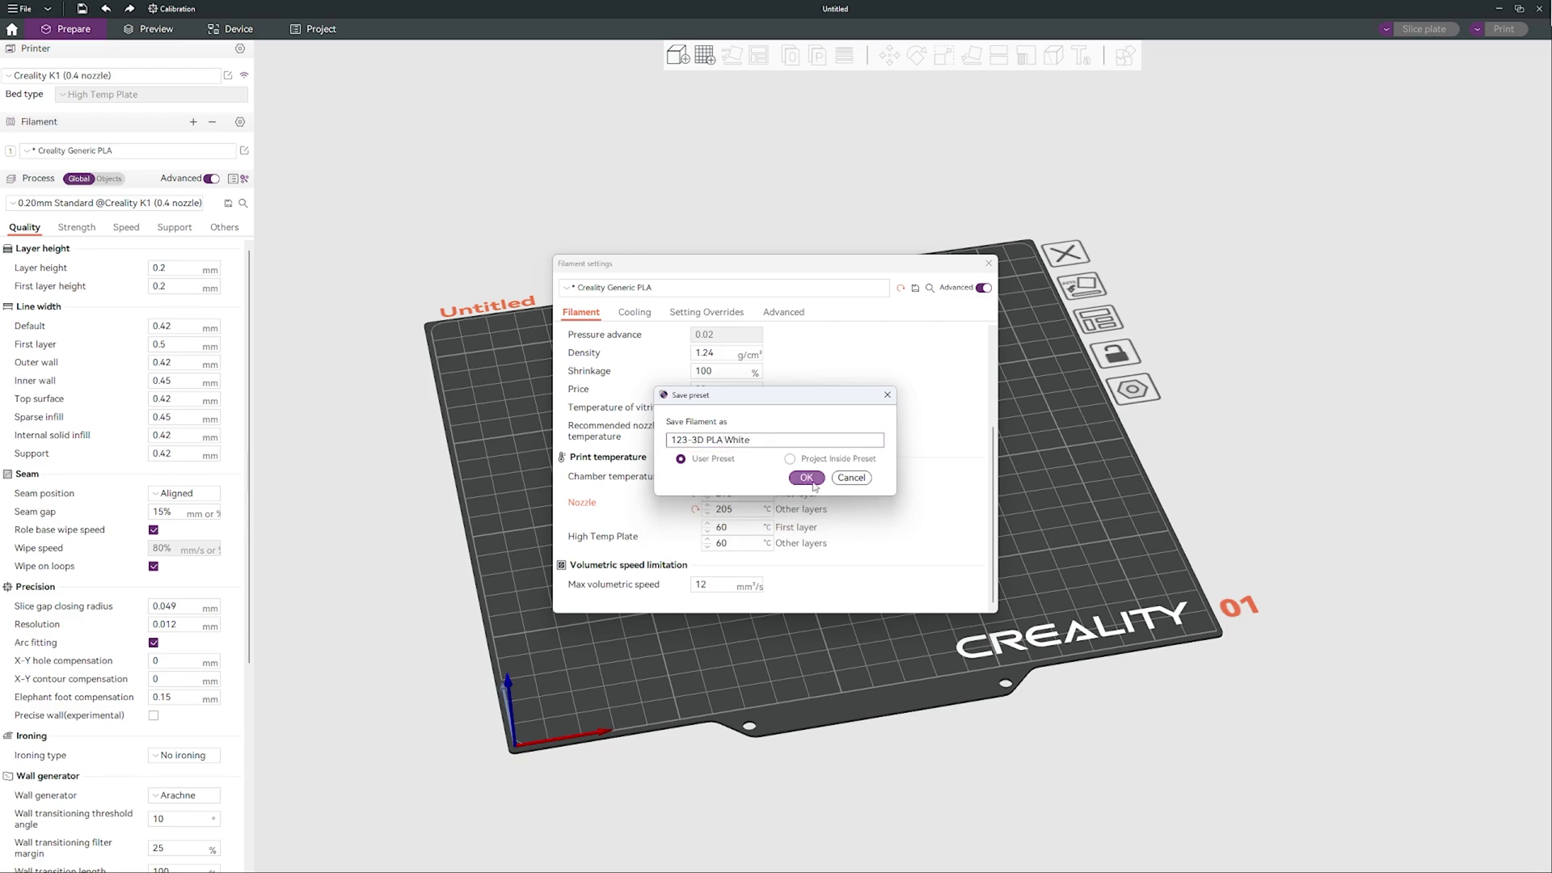
pyautogui.click(806, 477)
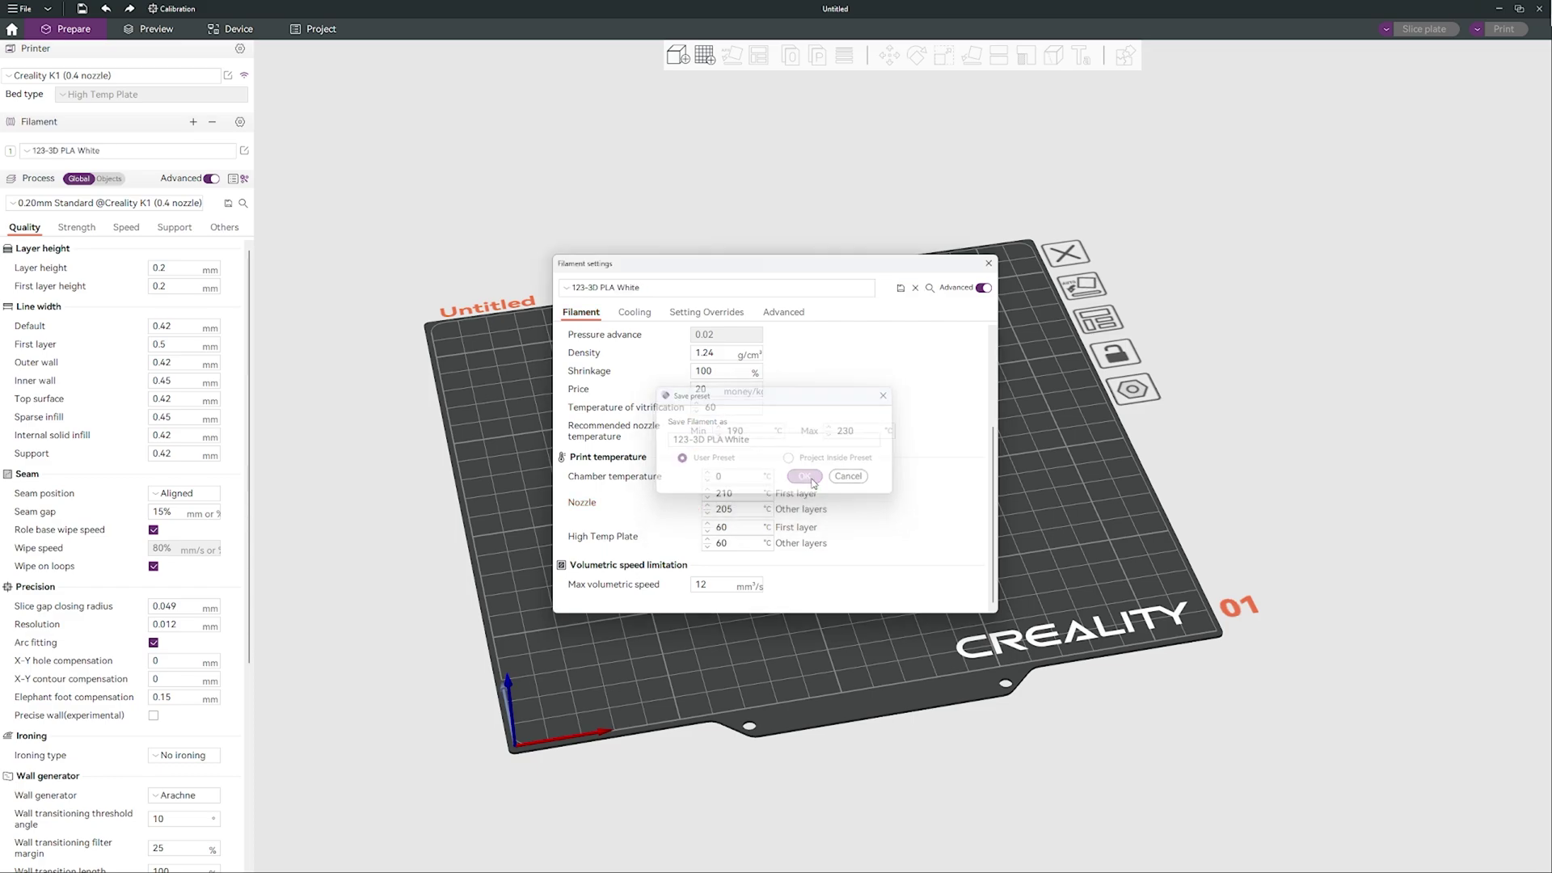
pyautogui.click(986, 262)
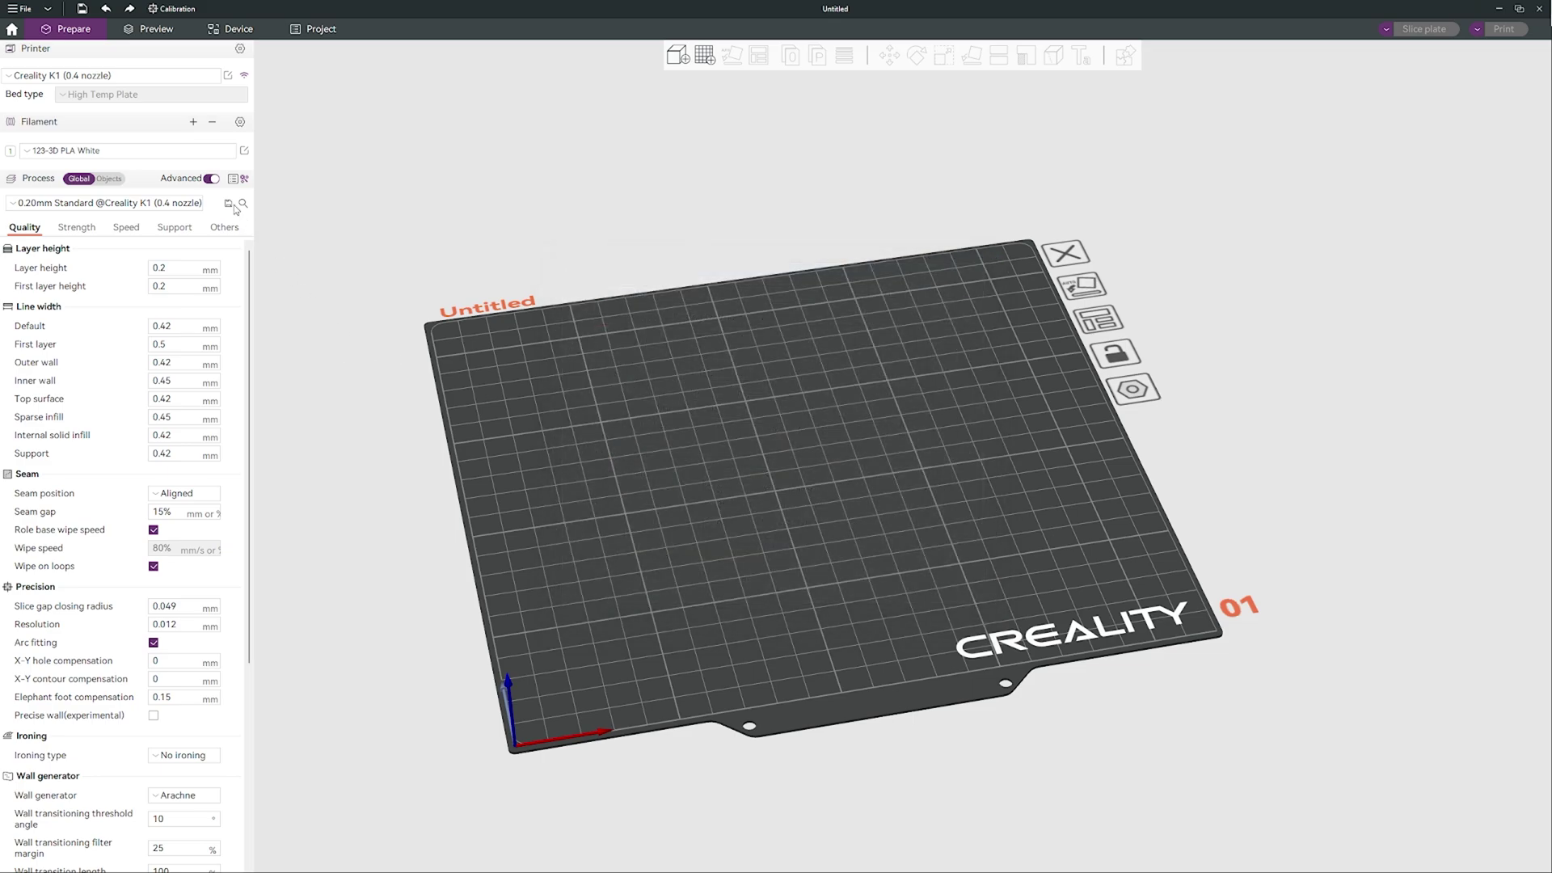
# Step: Auto-arrange the box on the plate, keeping the current filament preset
pyautogui.click(179, 152)
pyautogui.click(268, 253)
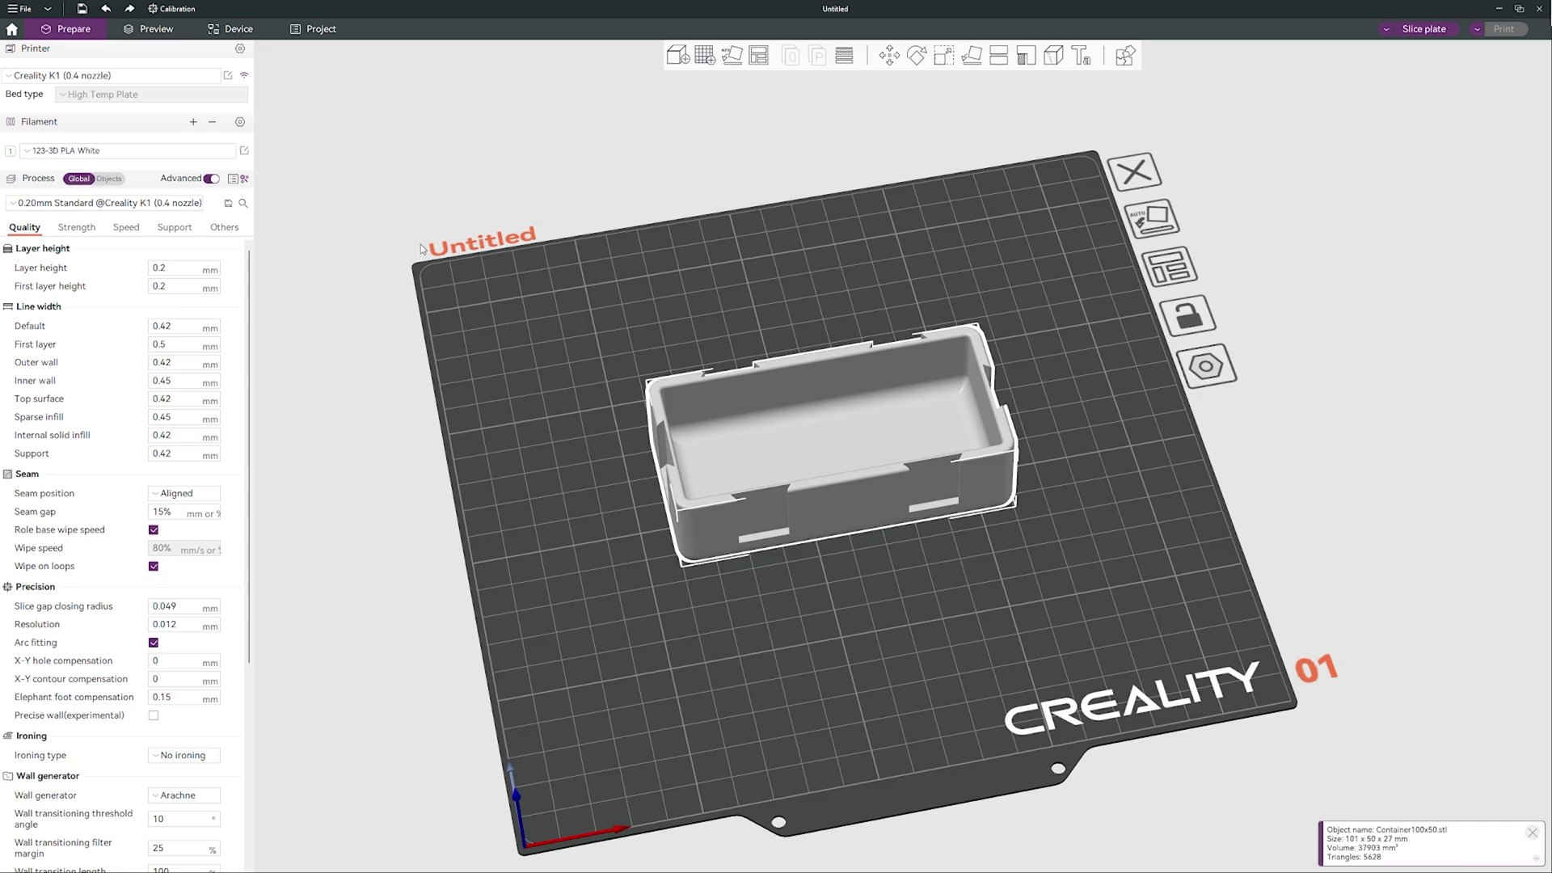
pyautogui.moveTo(603, 361); pyautogui.dragTo(624, 331)
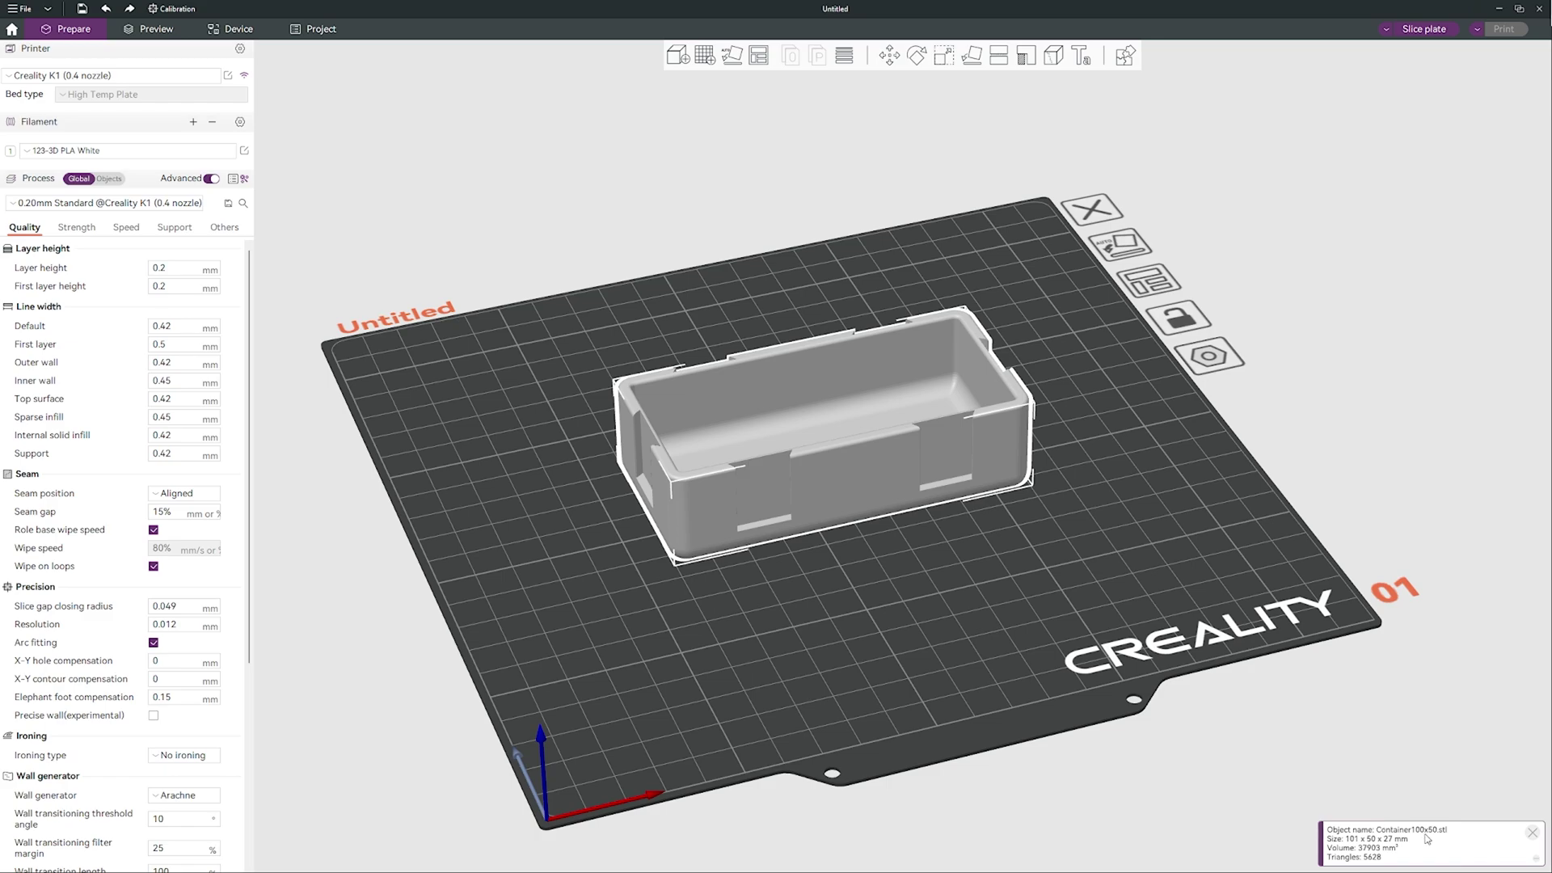
pyautogui.scroll(2, 1056, 598)
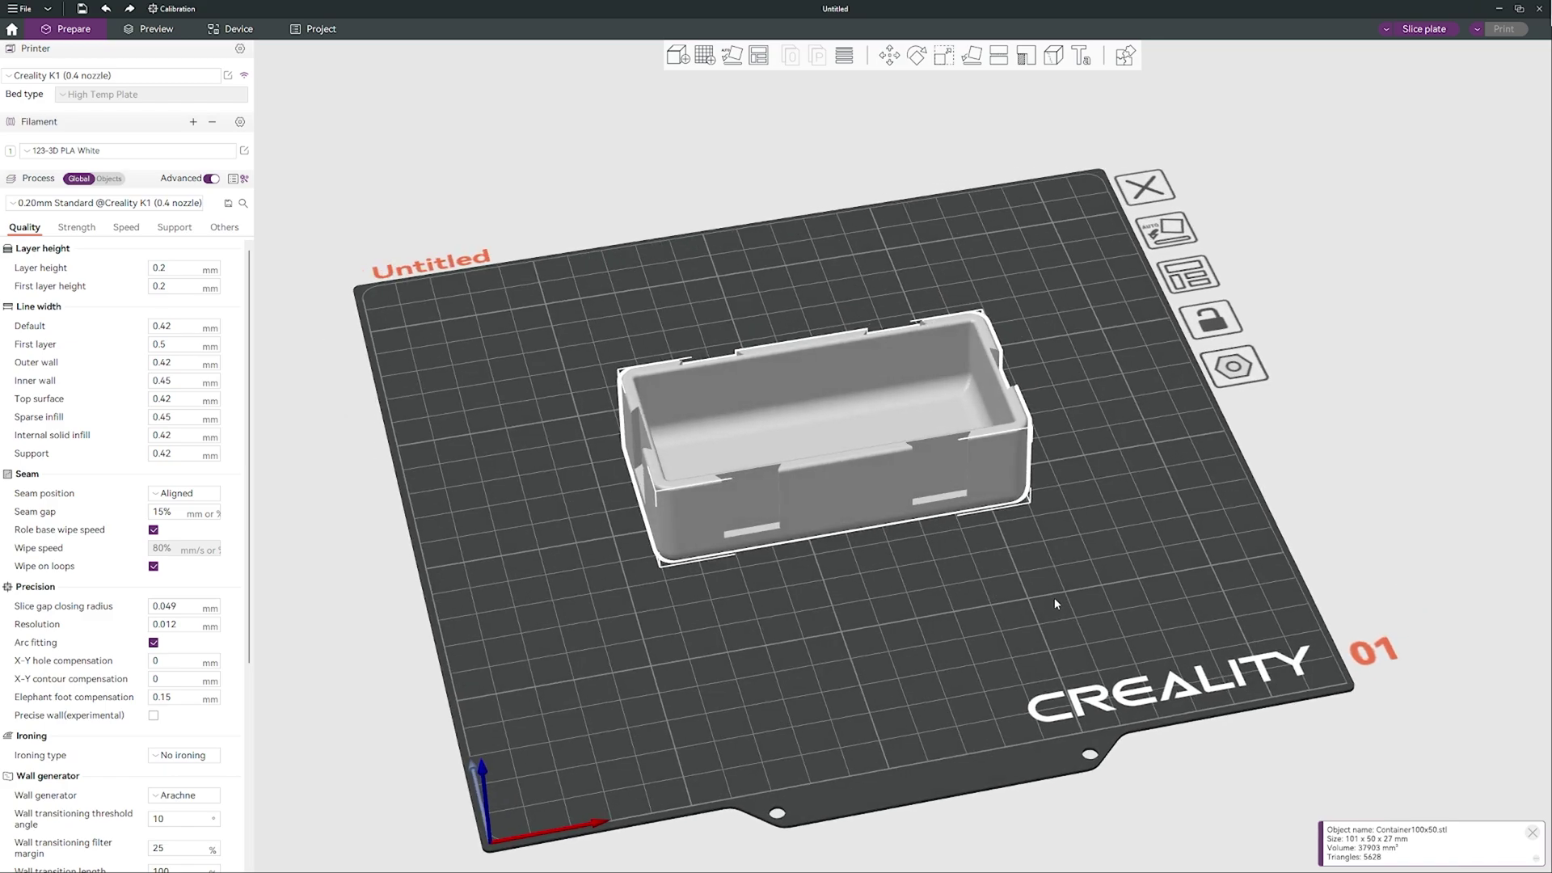
pyautogui.moveTo(1054, 598); pyautogui.dragTo(952, 522)
pyautogui.rightClick(758, 55)
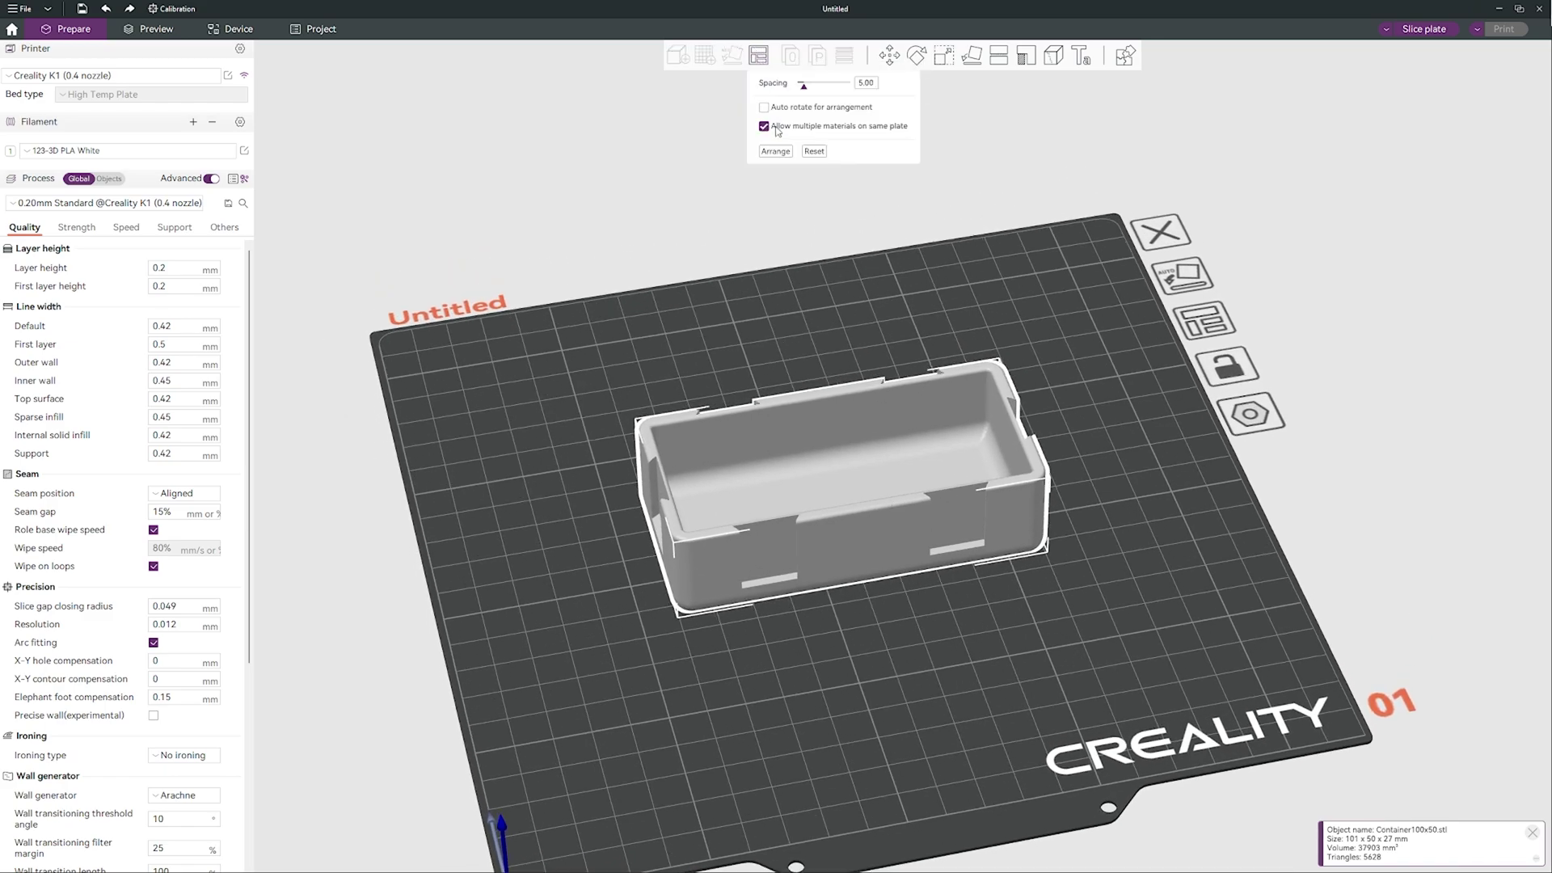
pyautogui.click(774, 152)
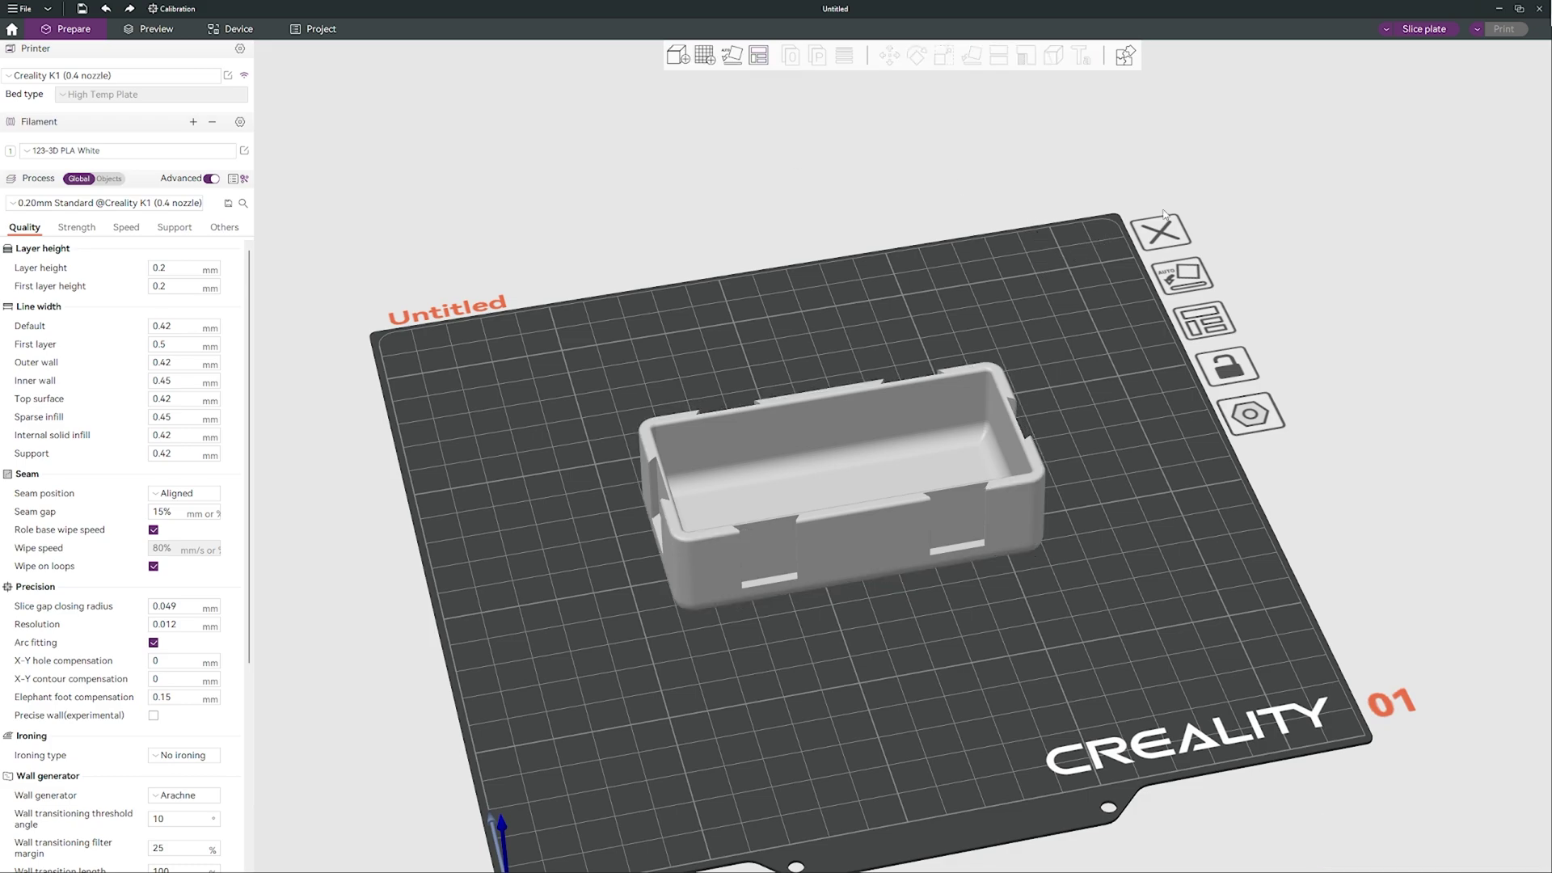
# Step: Slice the plate and preview the box toolpaths, about 1h17m of printing
pyautogui.click(1422, 29)
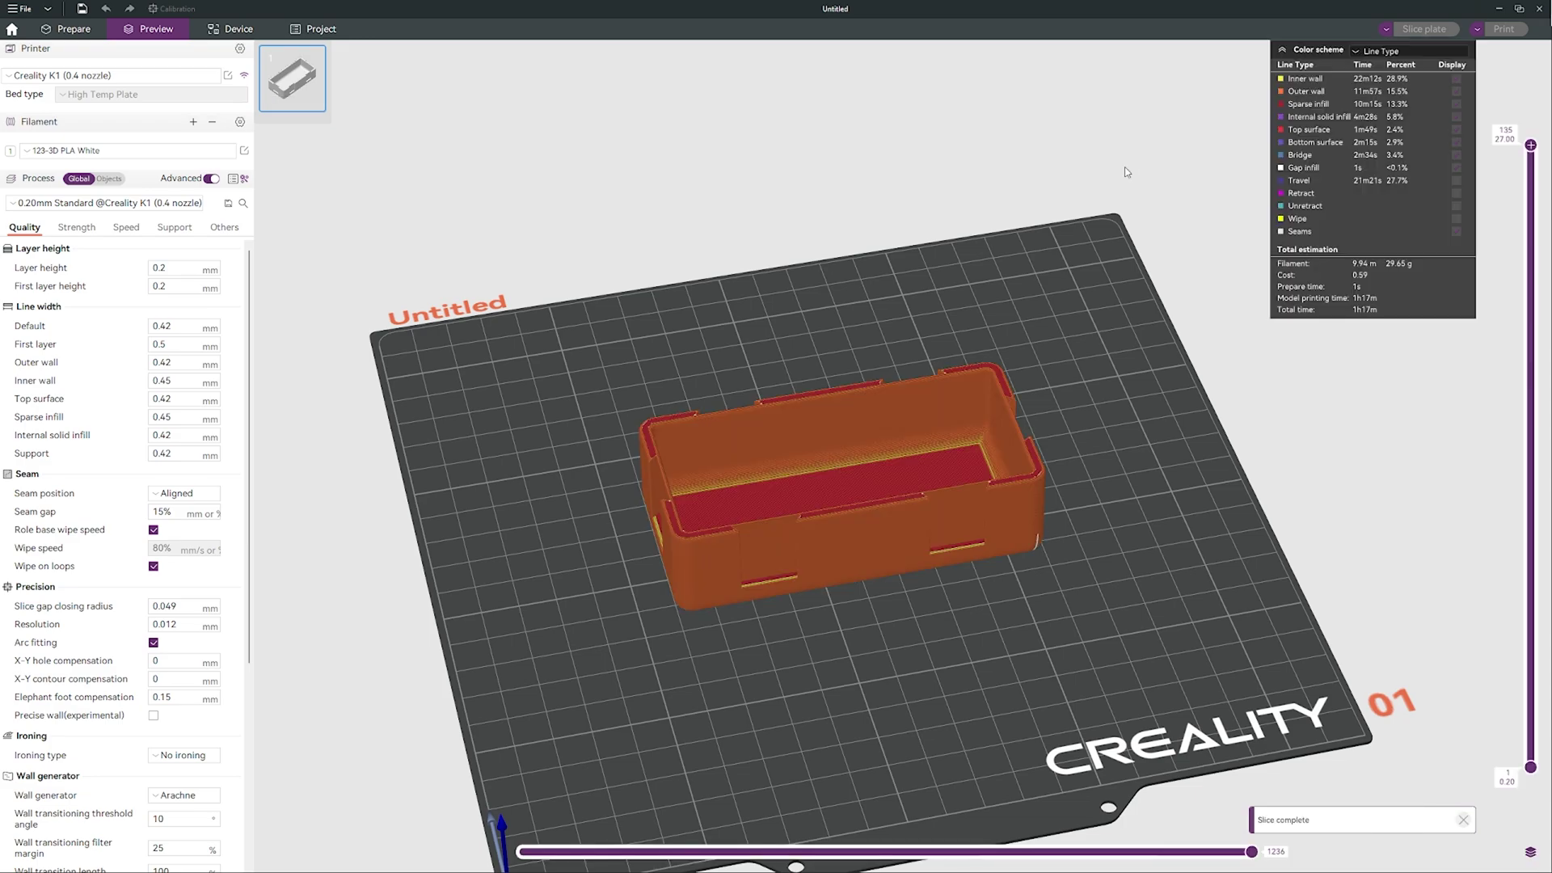
pyautogui.scroll(5, 977, 283)
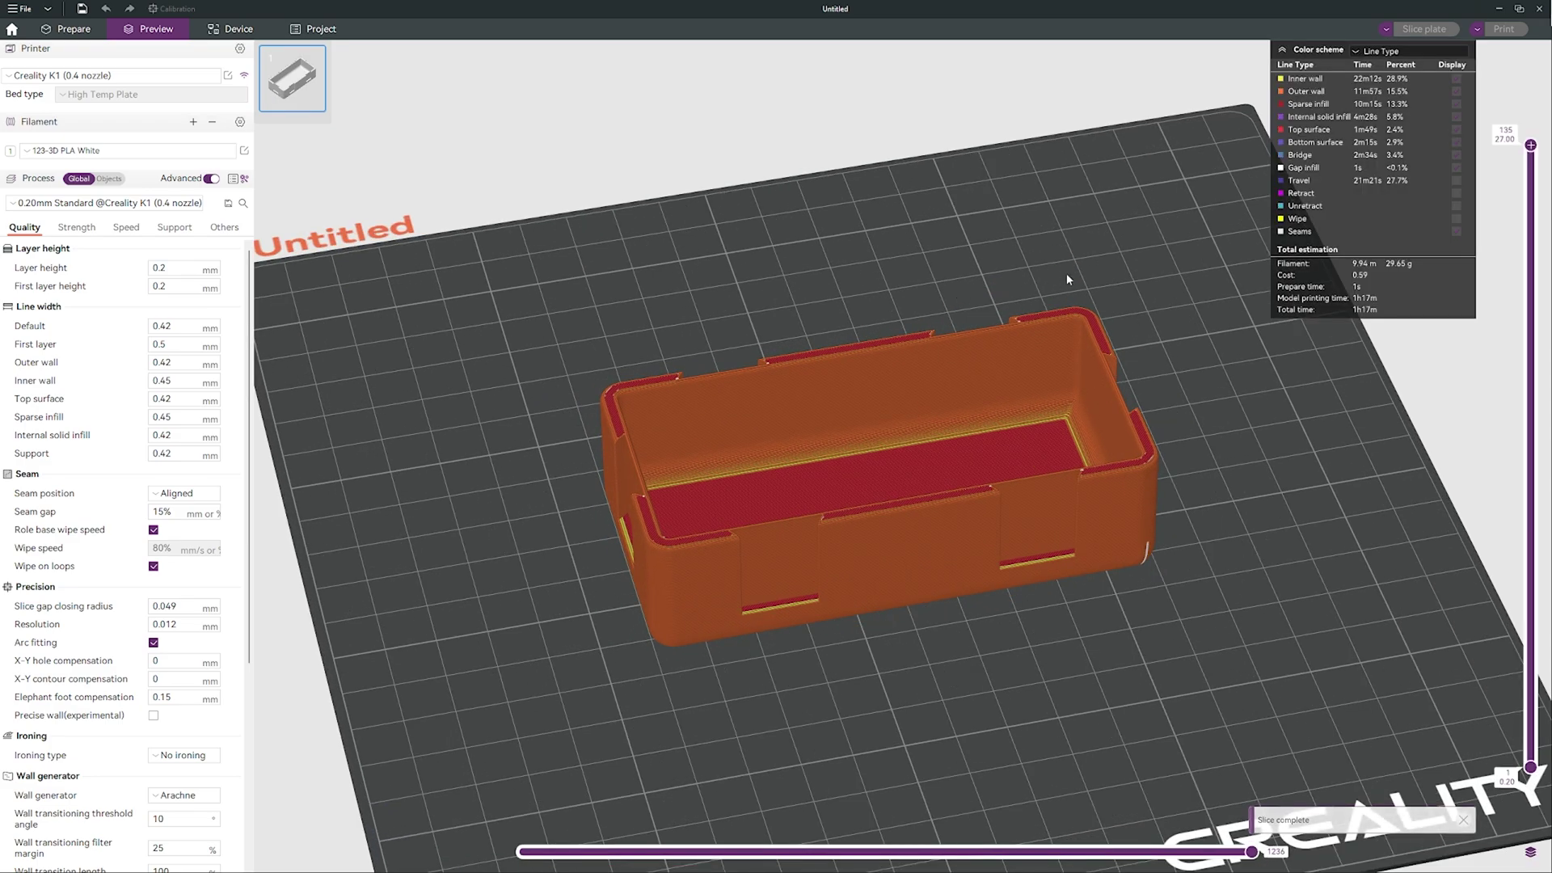
pyautogui.moveTo(913, 234); pyautogui.dragTo(945, 238)
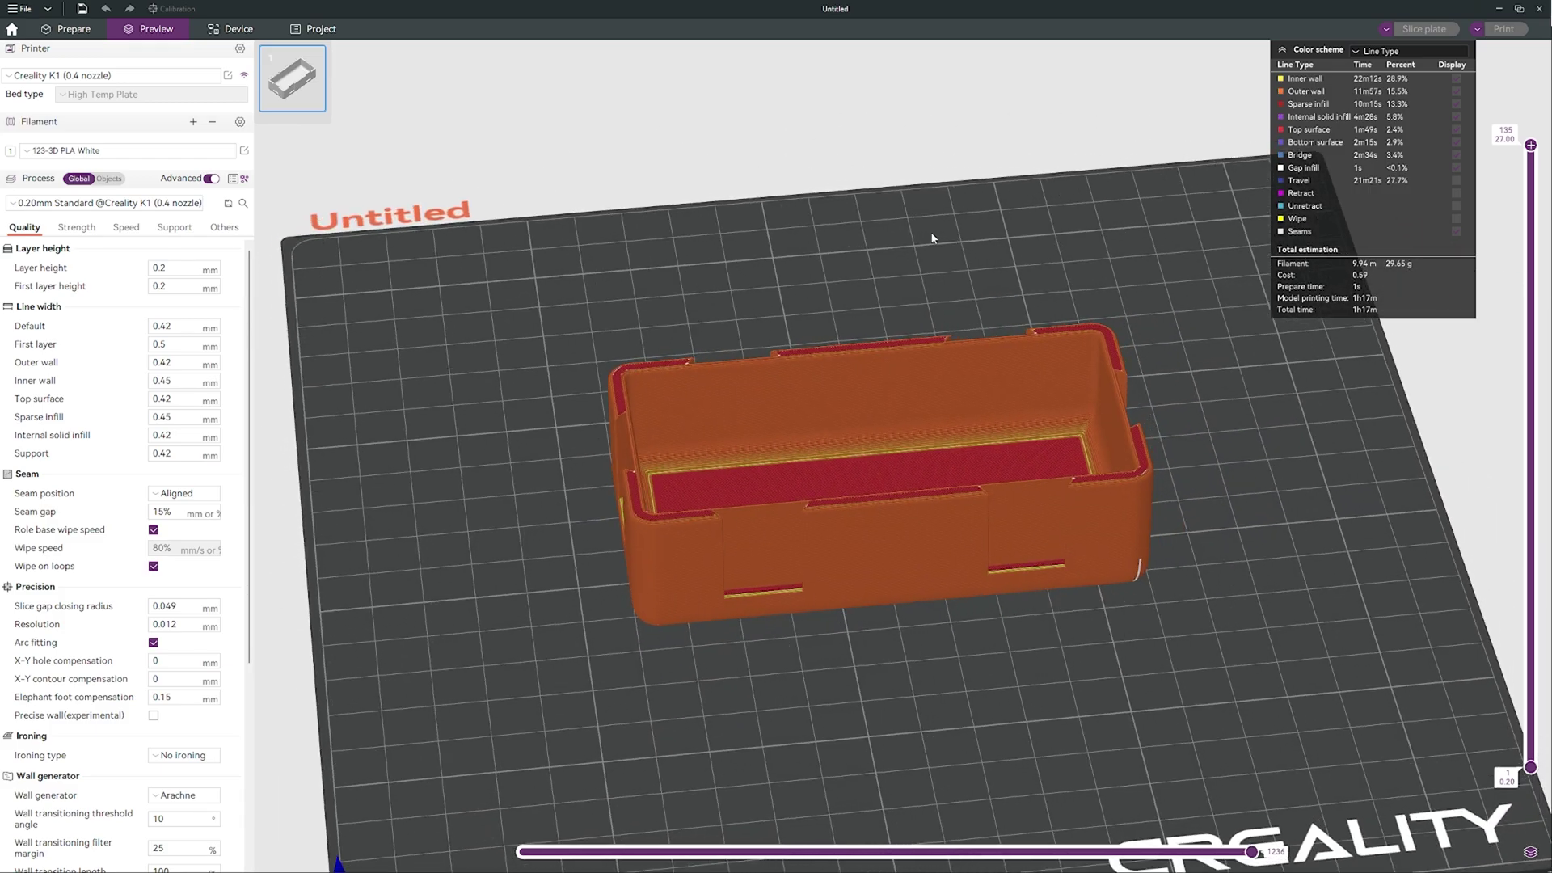
# Step: Set the skirt to 3 loops and 3 layers high
pyautogui.click(225, 228)
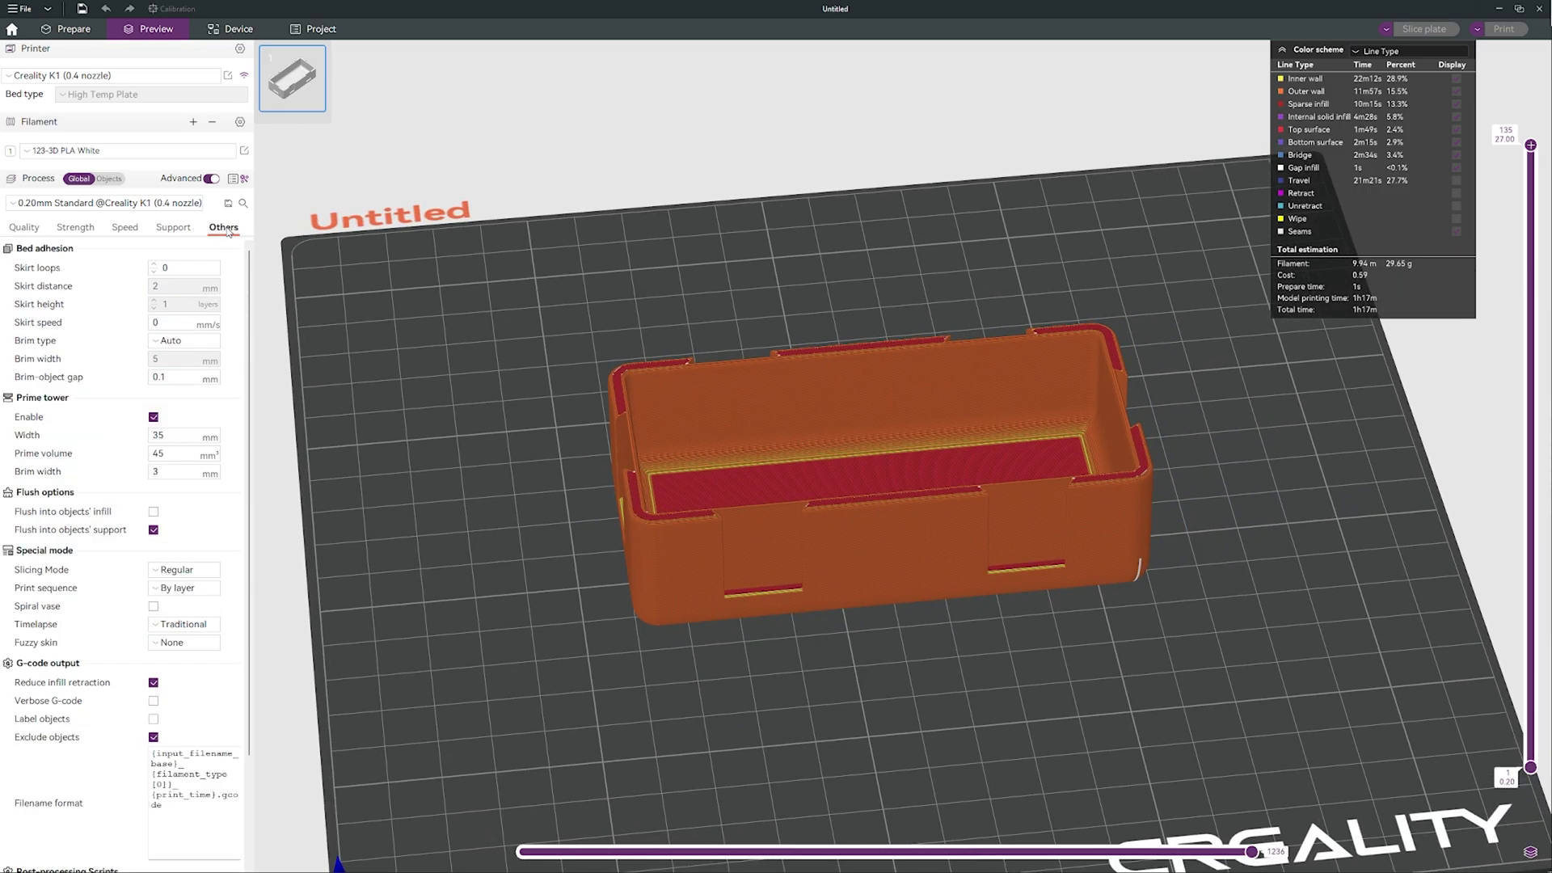
pyautogui.doubleClick(154, 264)
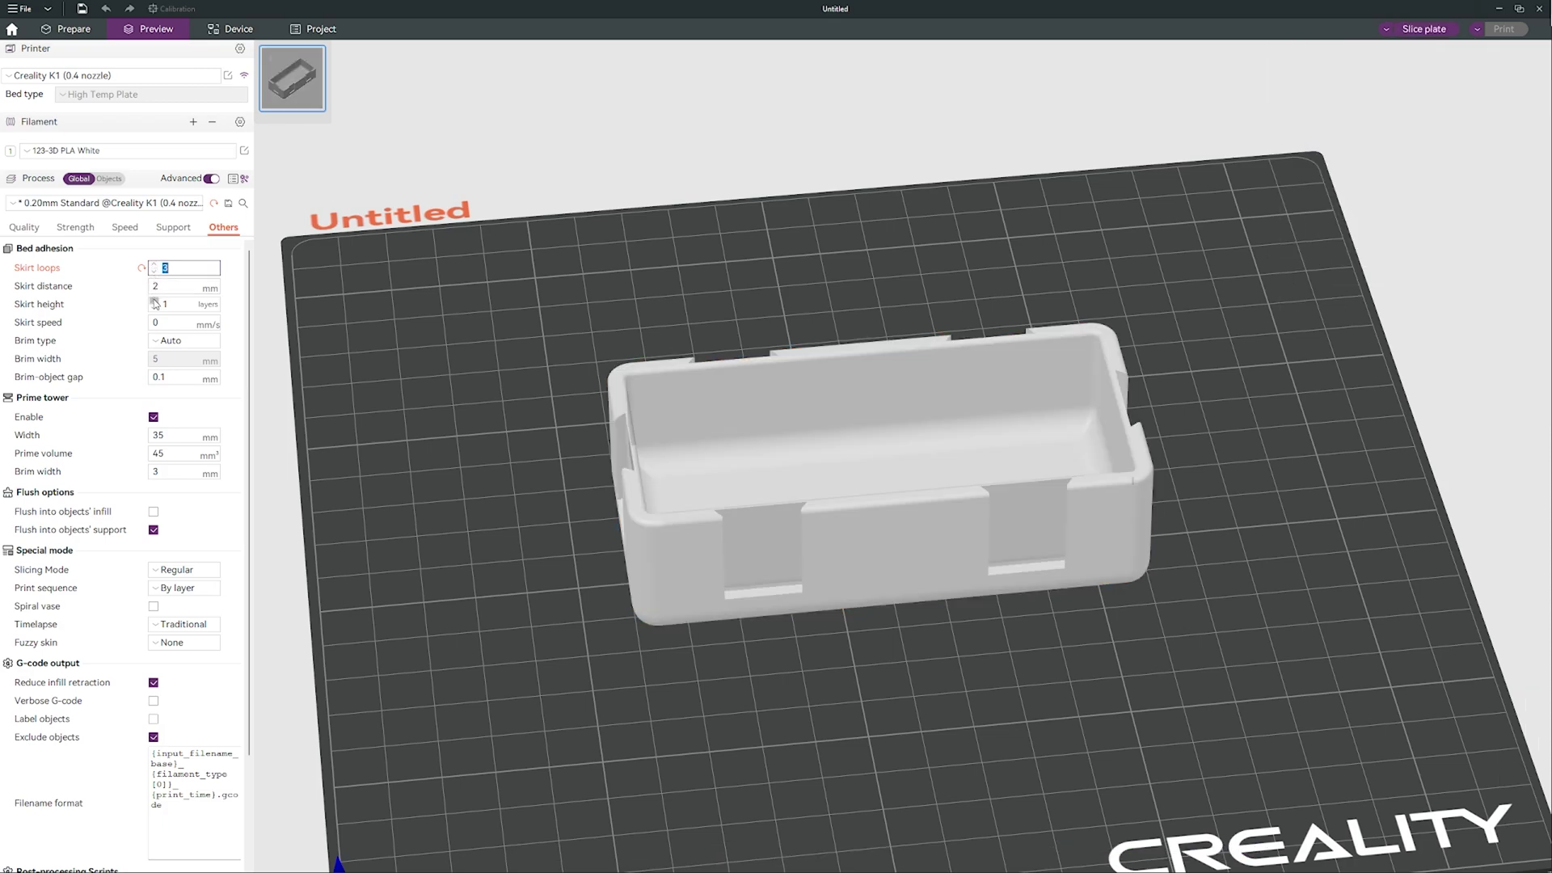
pyautogui.click(153, 302)
pyautogui.click(153, 301)
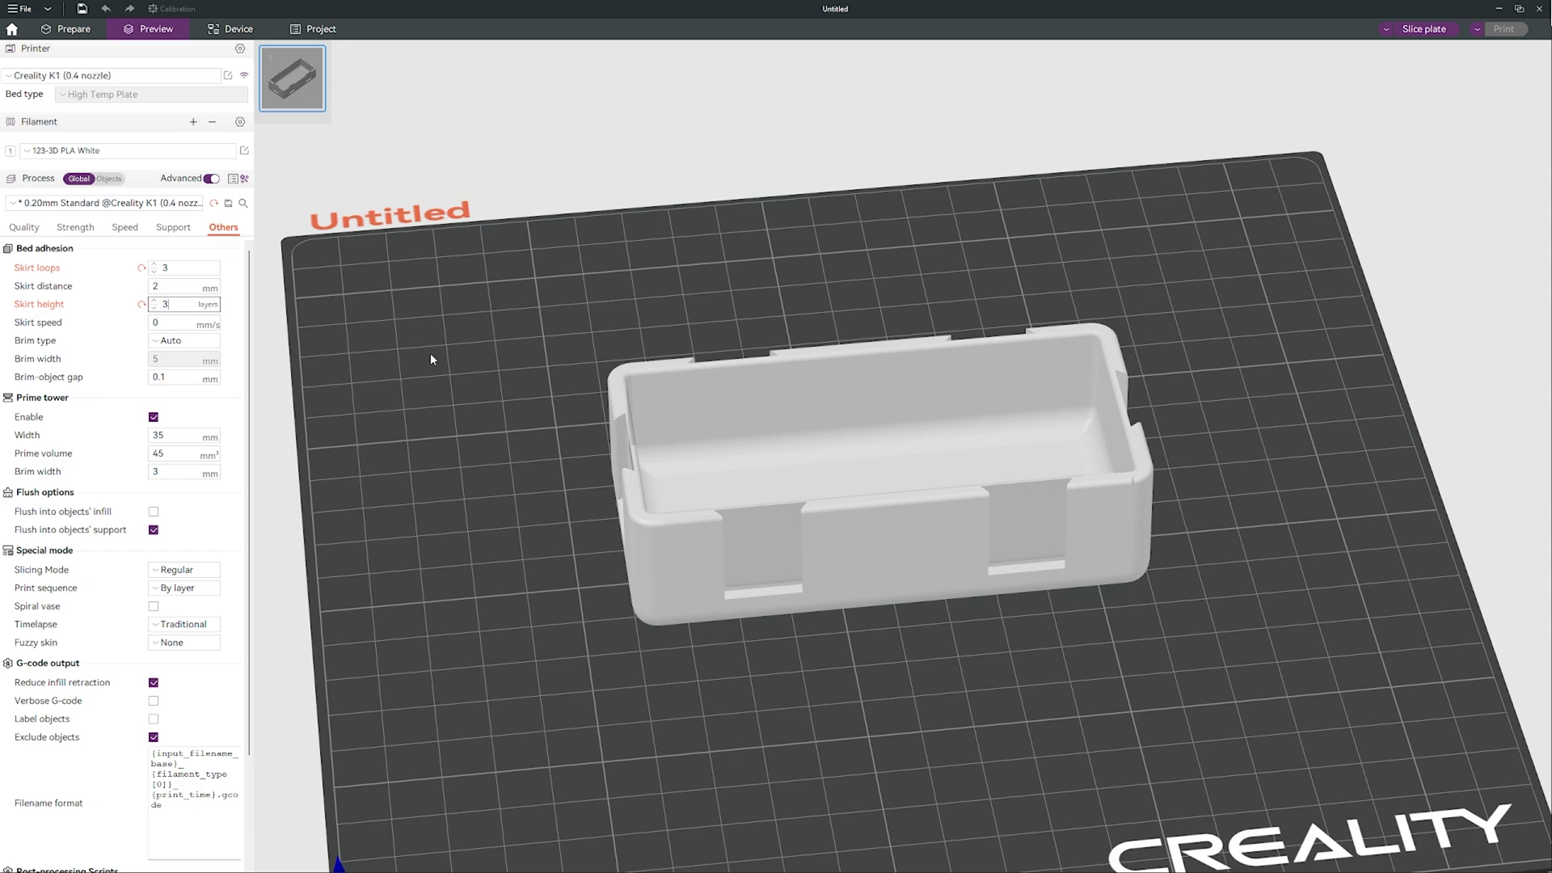
# Step: Check the infill density, then disable the prime tower
pyautogui.click(175, 233)
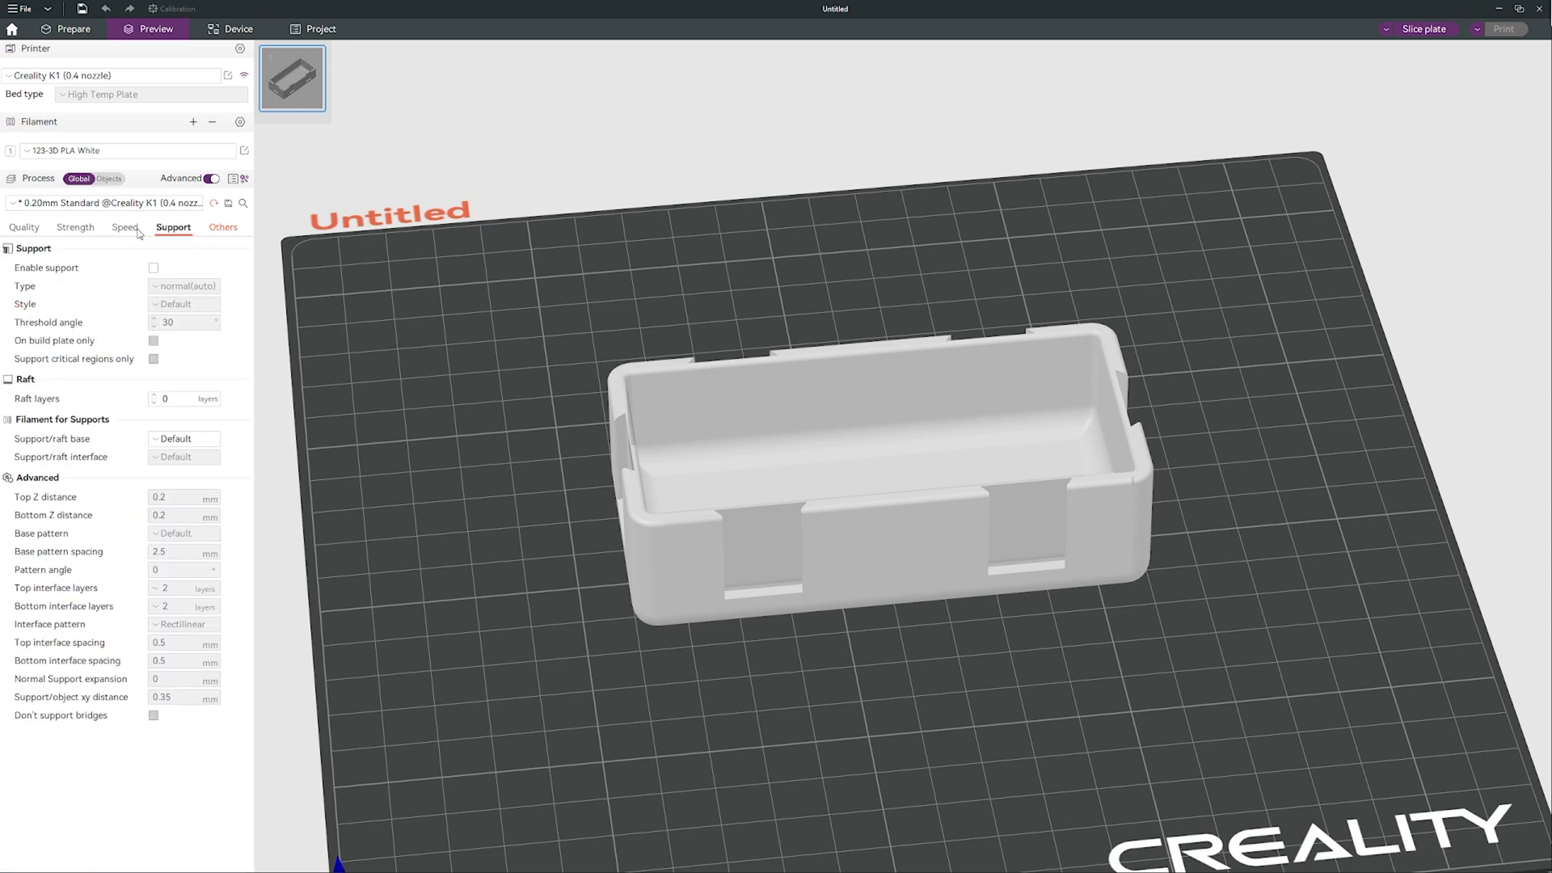
pyautogui.click(135, 232)
pyautogui.click(87, 232)
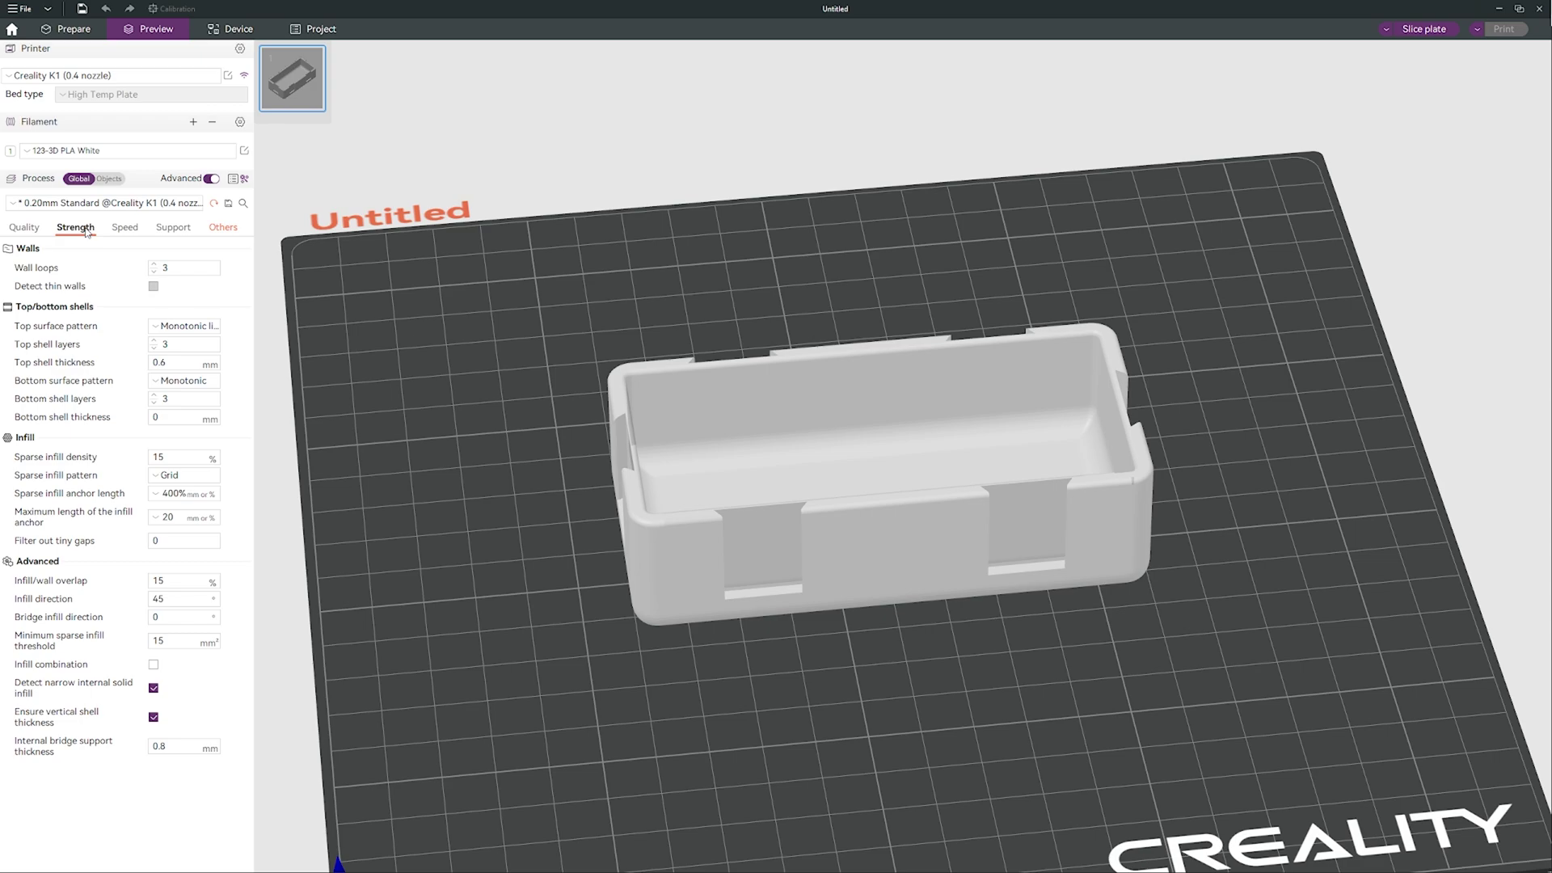
pyautogui.click(152, 458)
pyautogui.click(188, 455)
pyautogui.click(129, 232)
pyautogui.click(174, 230)
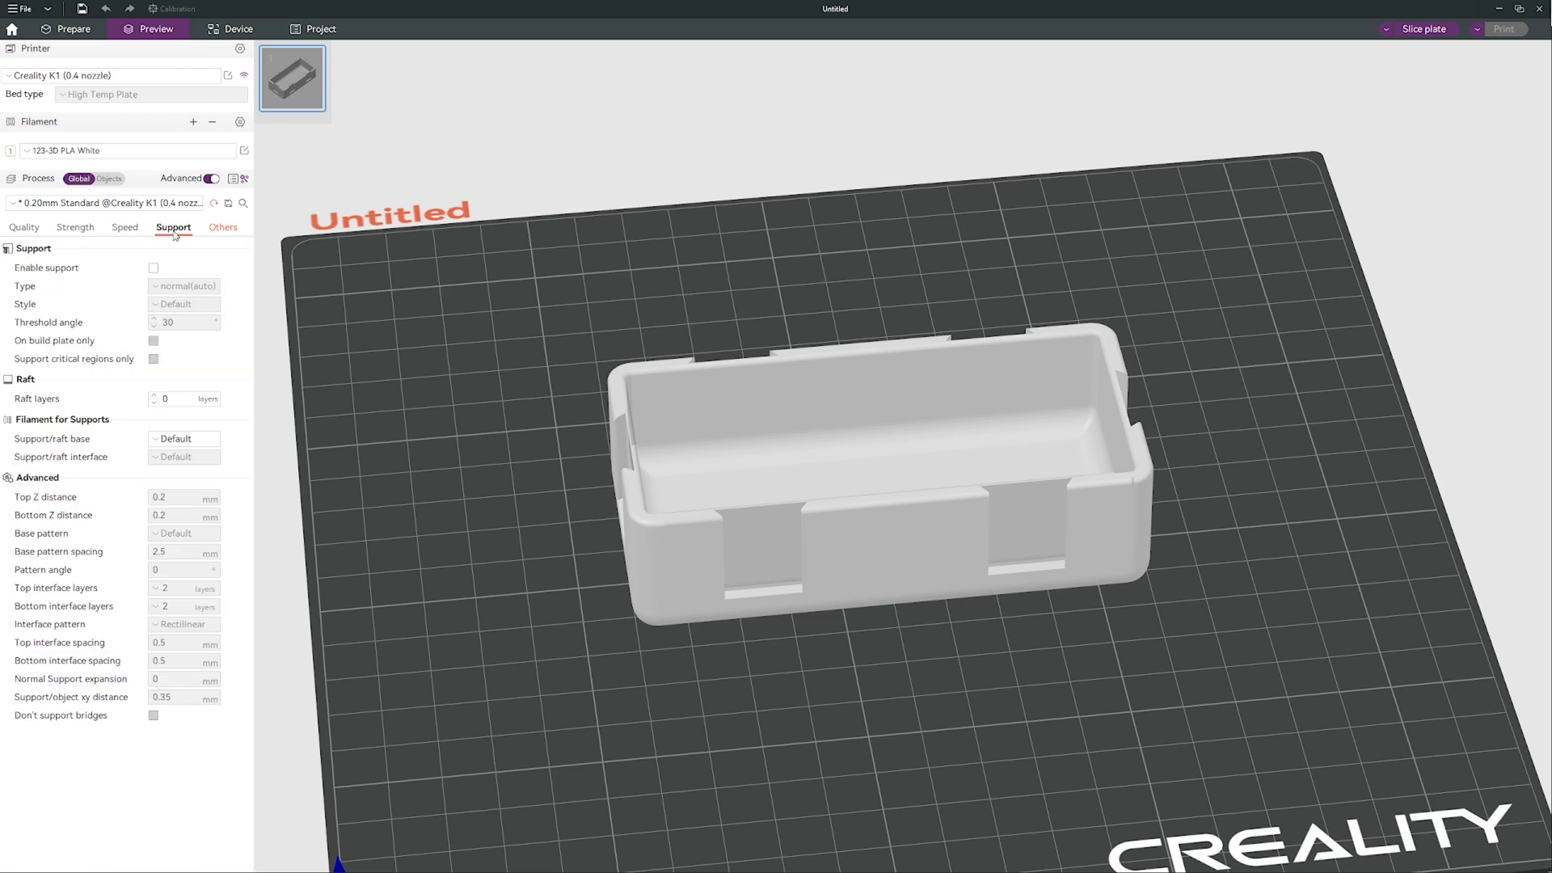
pyautogui.click(223, 231)
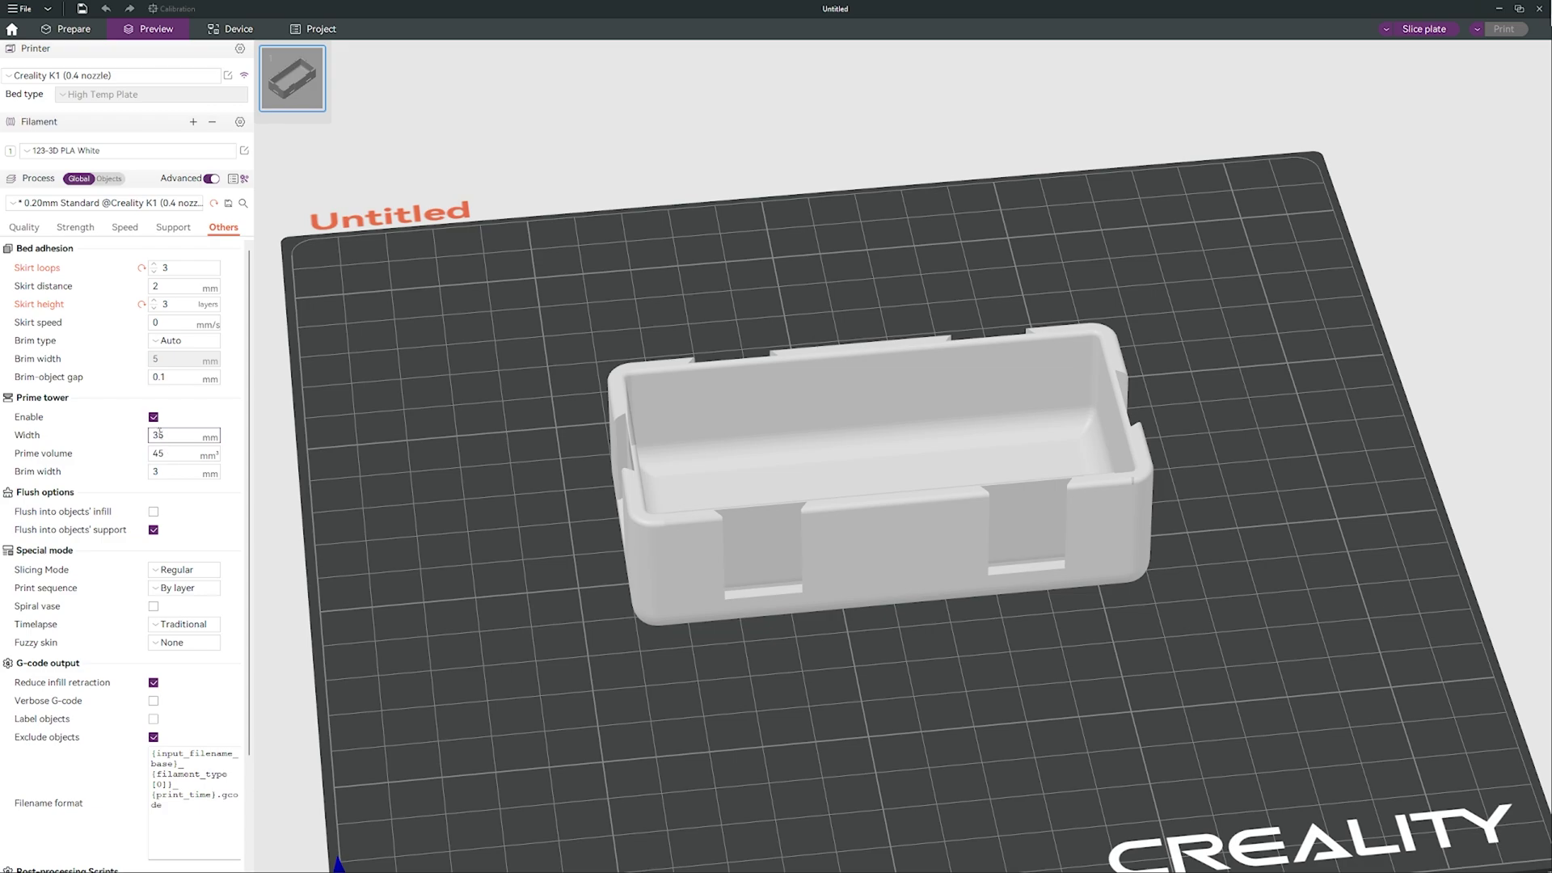
pyautogui.click(153, 417)
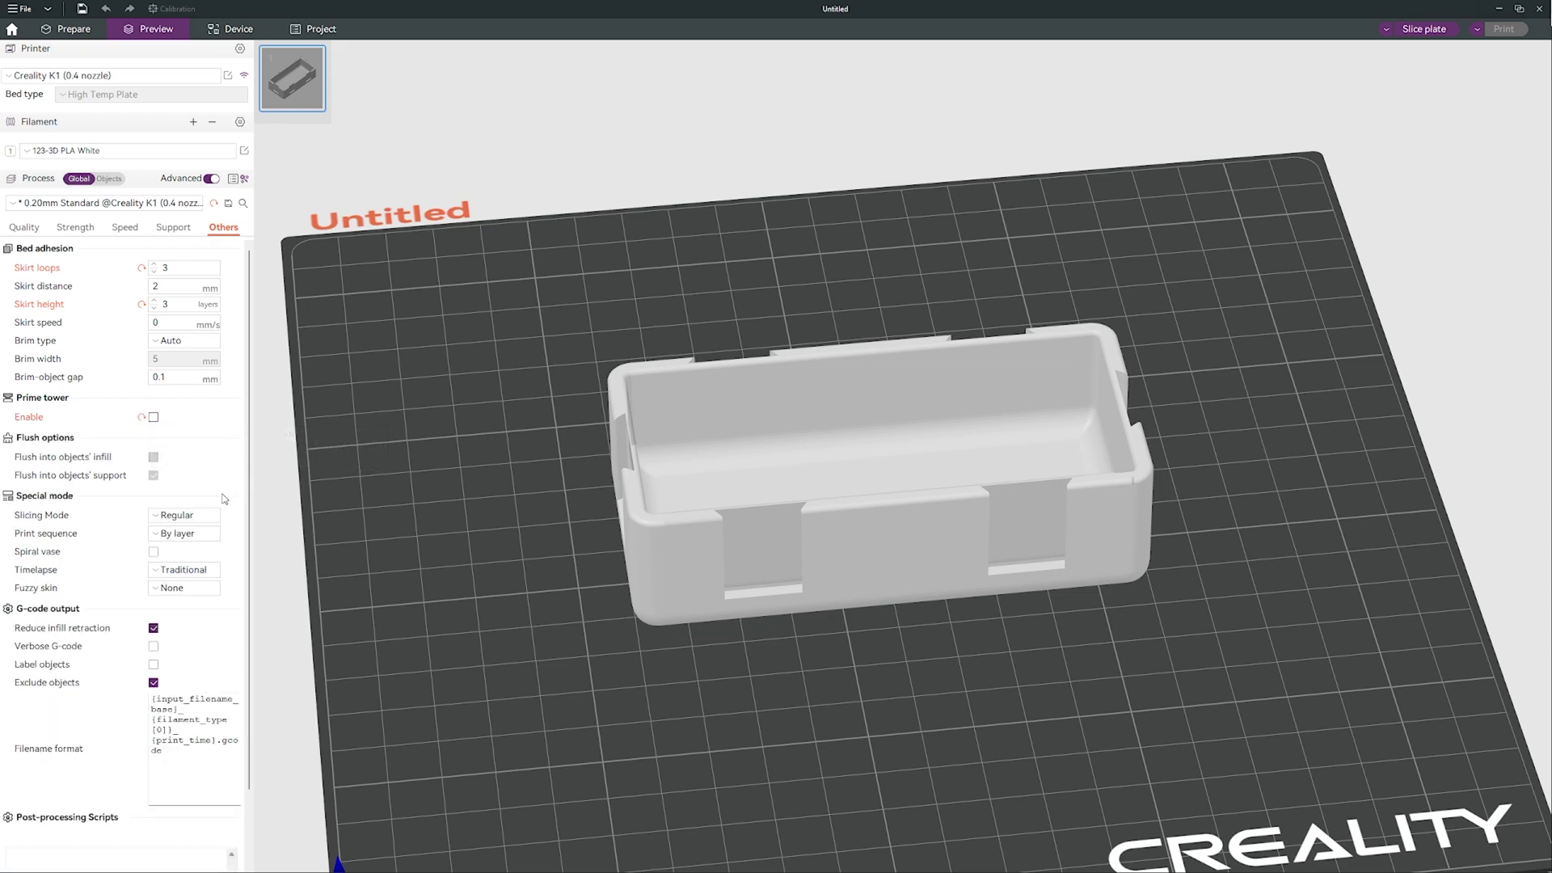
# Step: Reduce the wall loops from 3 to 2
pyautogui.click(177, 230)
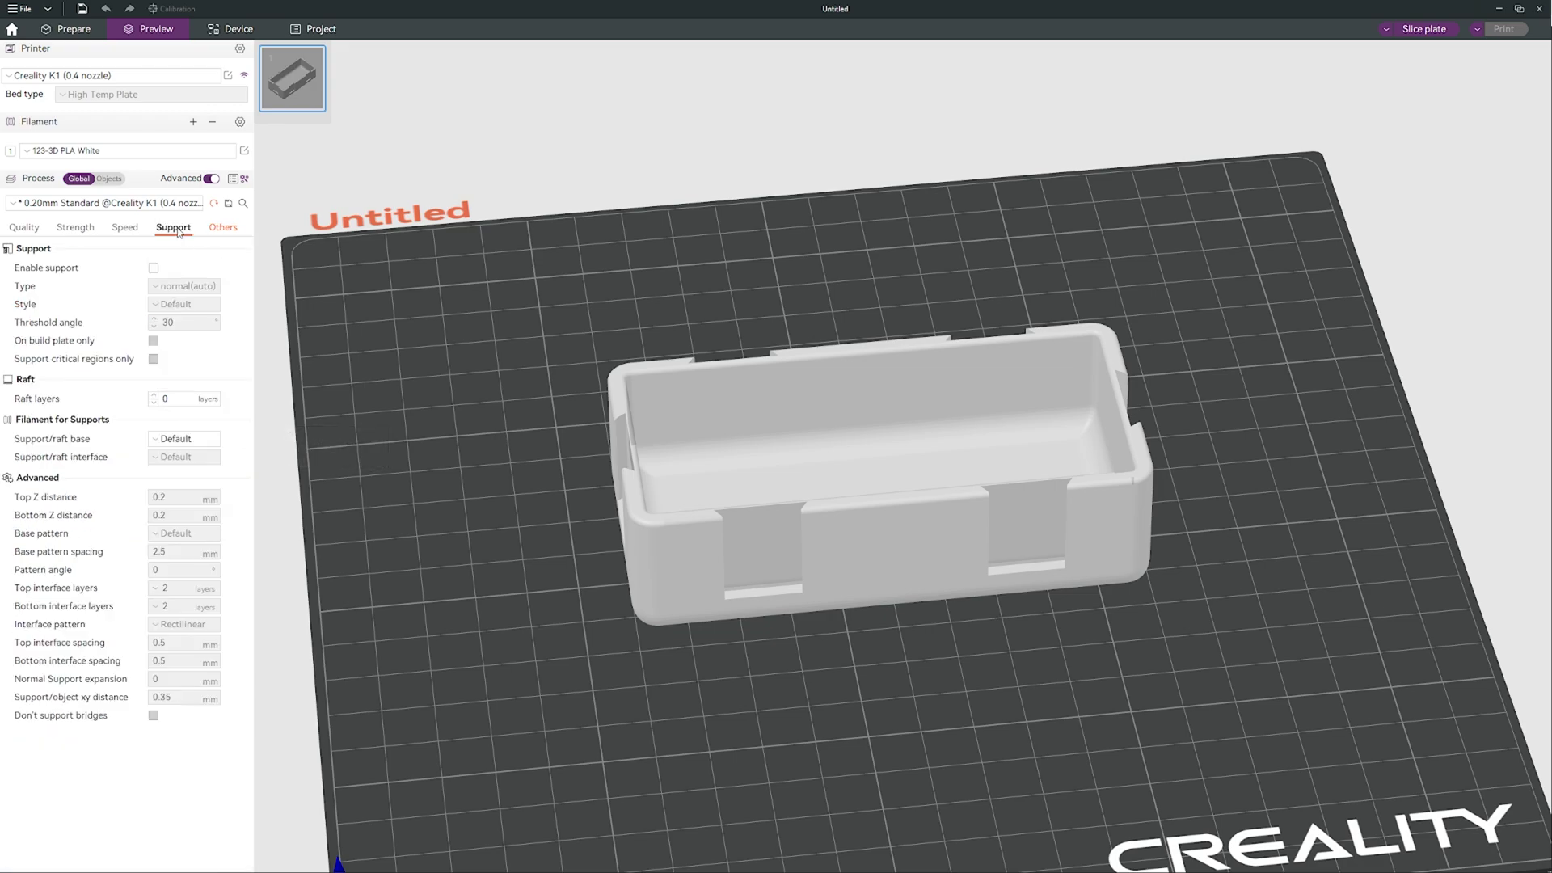
pyautogui.click(133, 231)
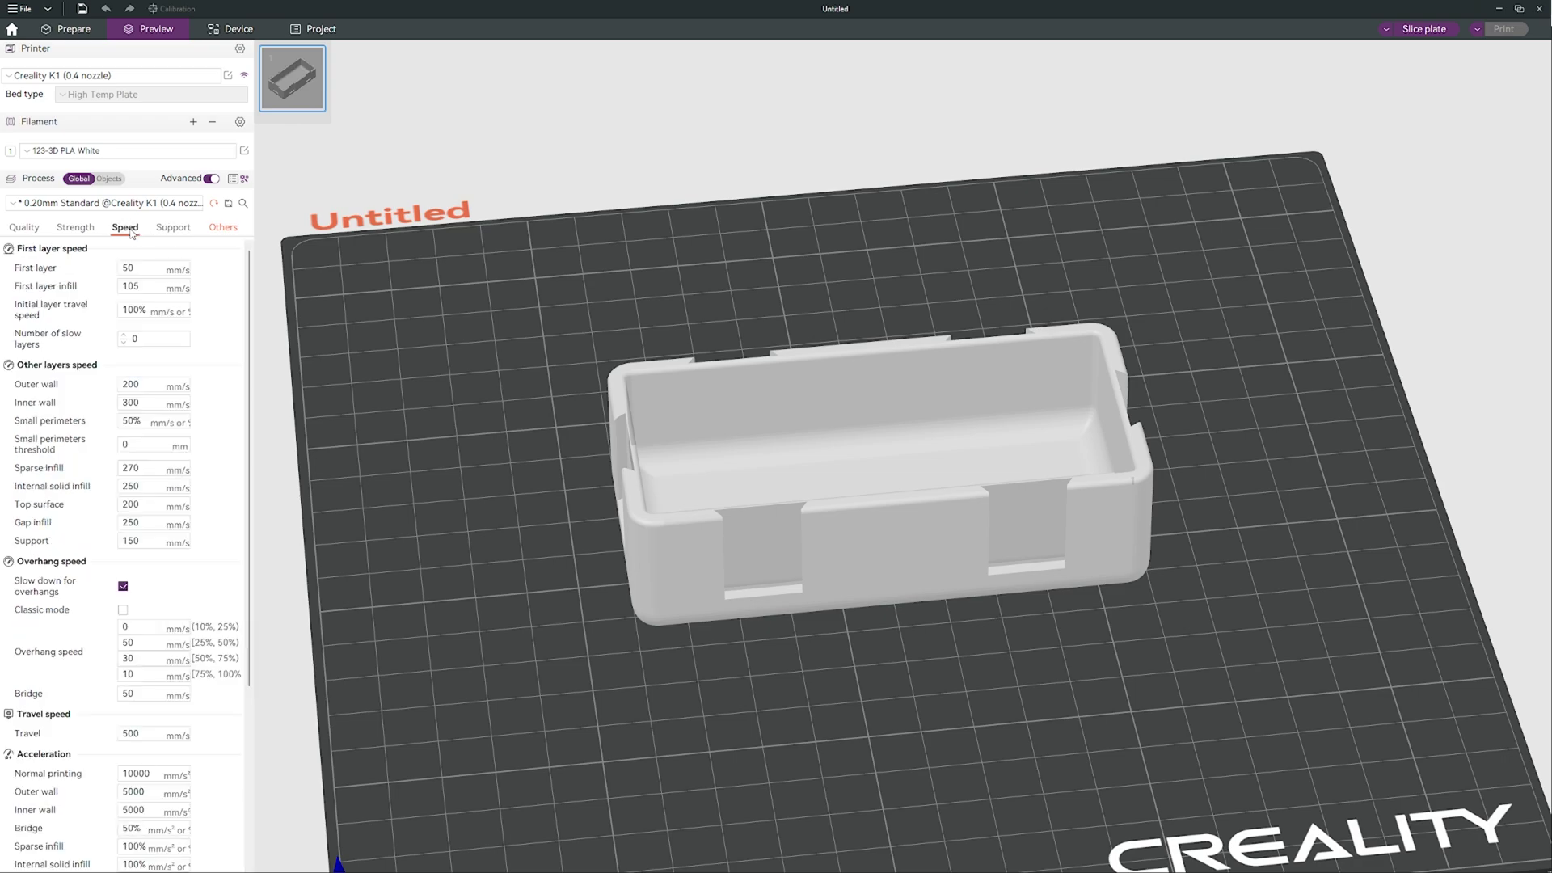
pyautogui.click(85, 230)
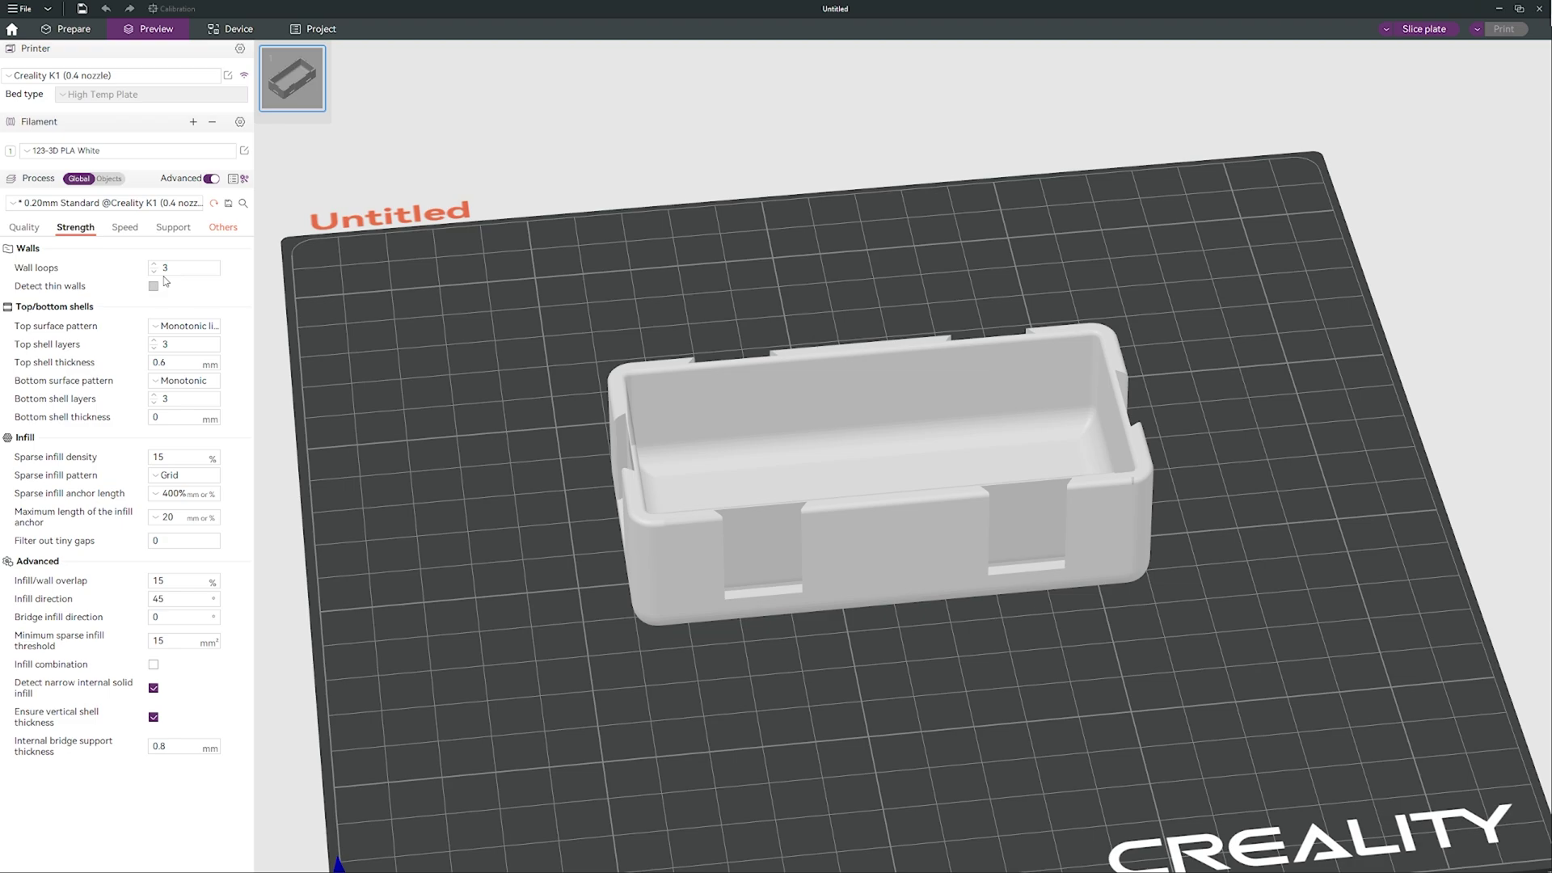
pyautogui.moveTo(242, 303); pyautogui.dragTo(425, 433)
pyautogui.scroll(3, 377, 371)
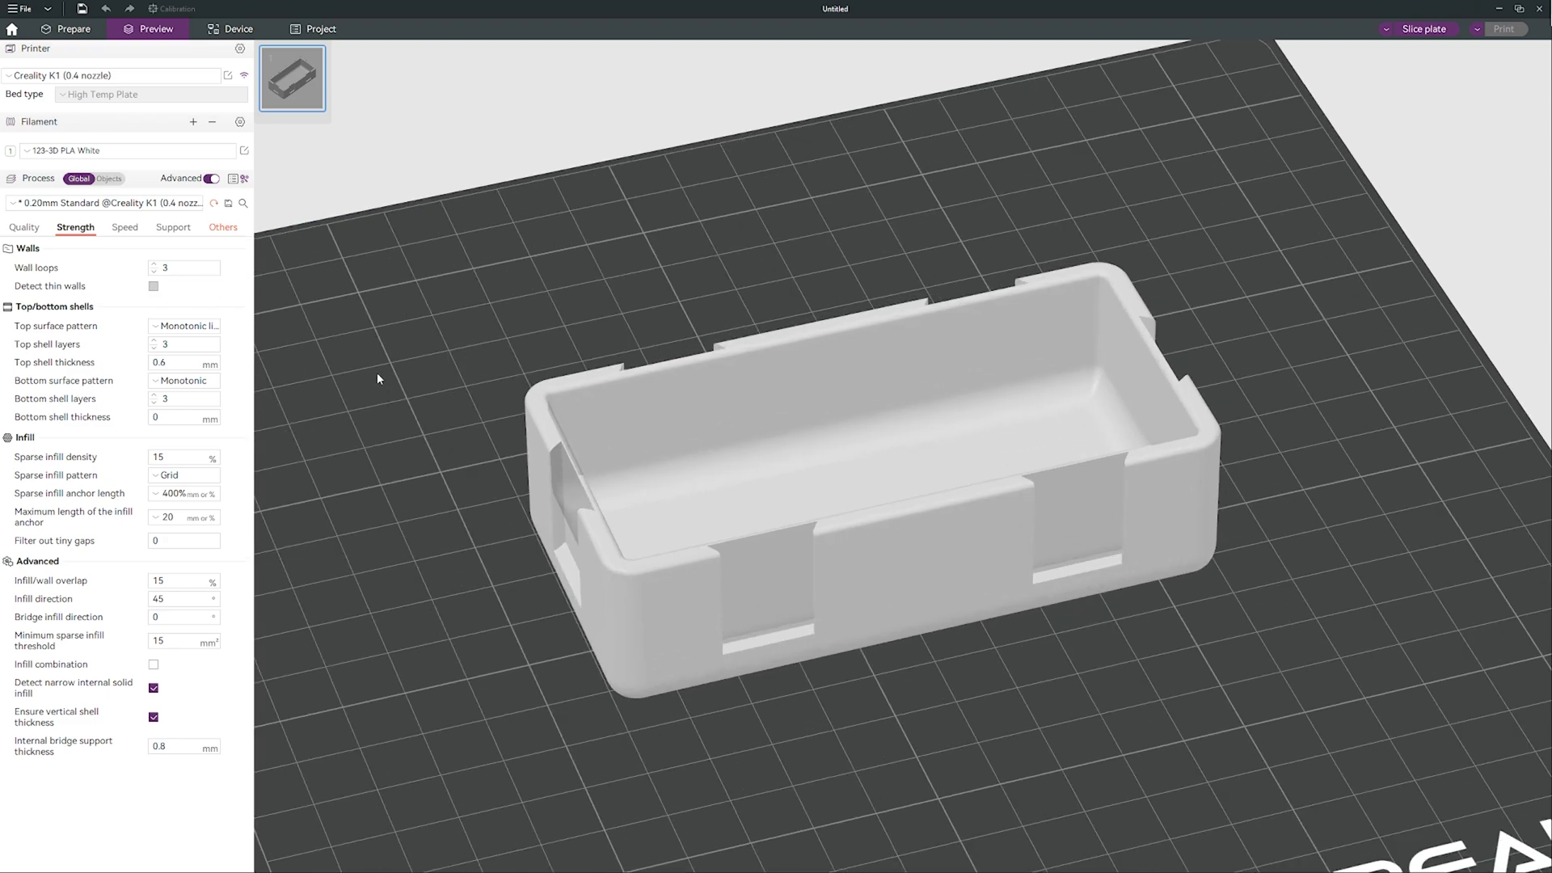
pyautogui.doubleClick(185, 269)
pyautogui.write('2')
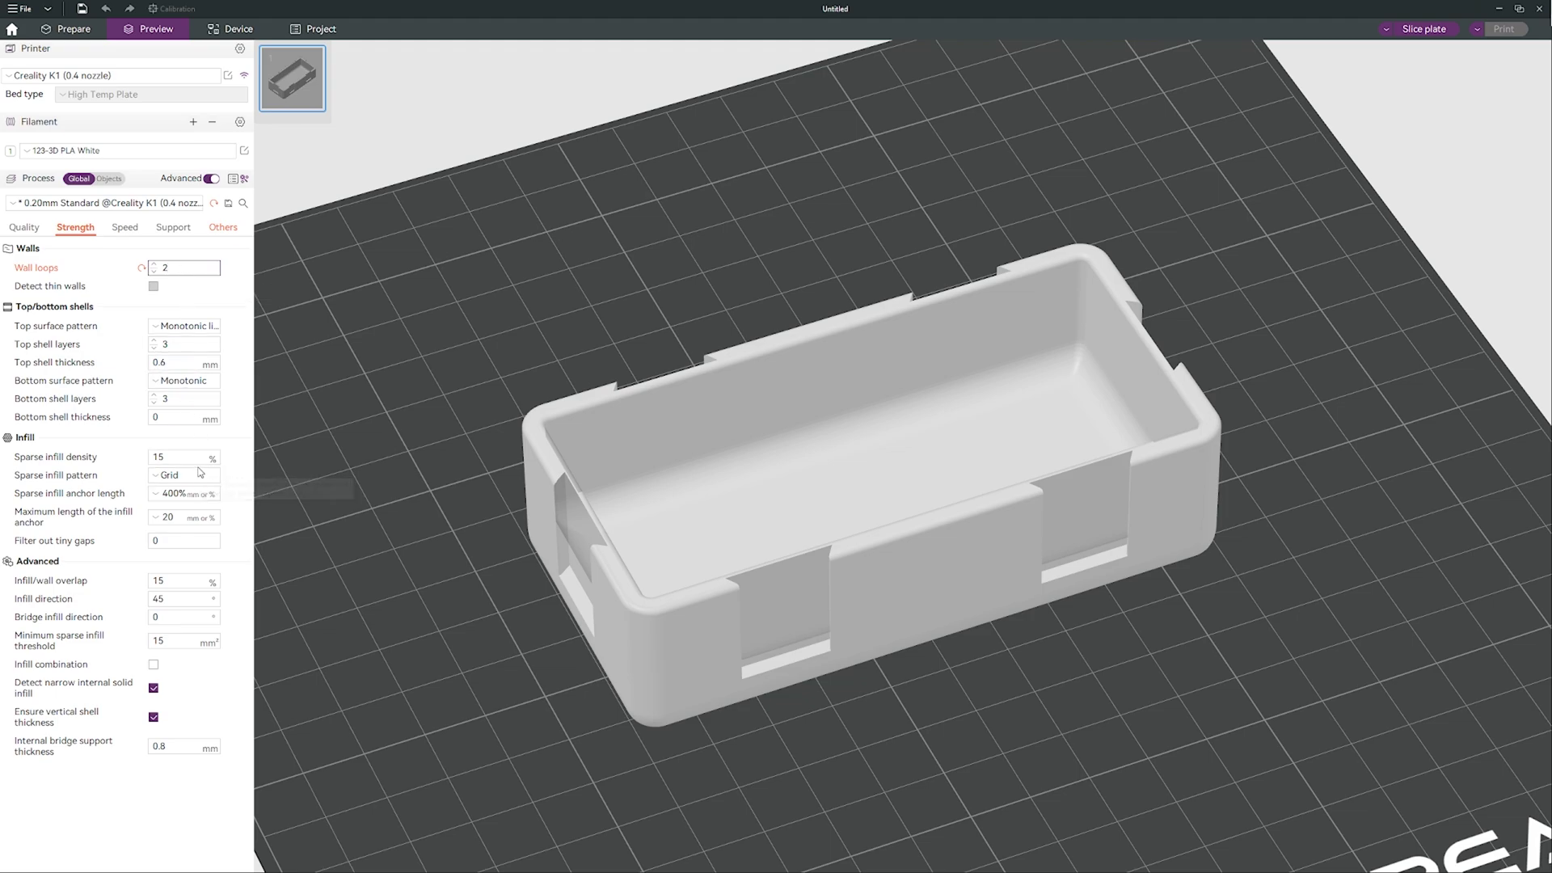
pyautogui.click(25, 228)
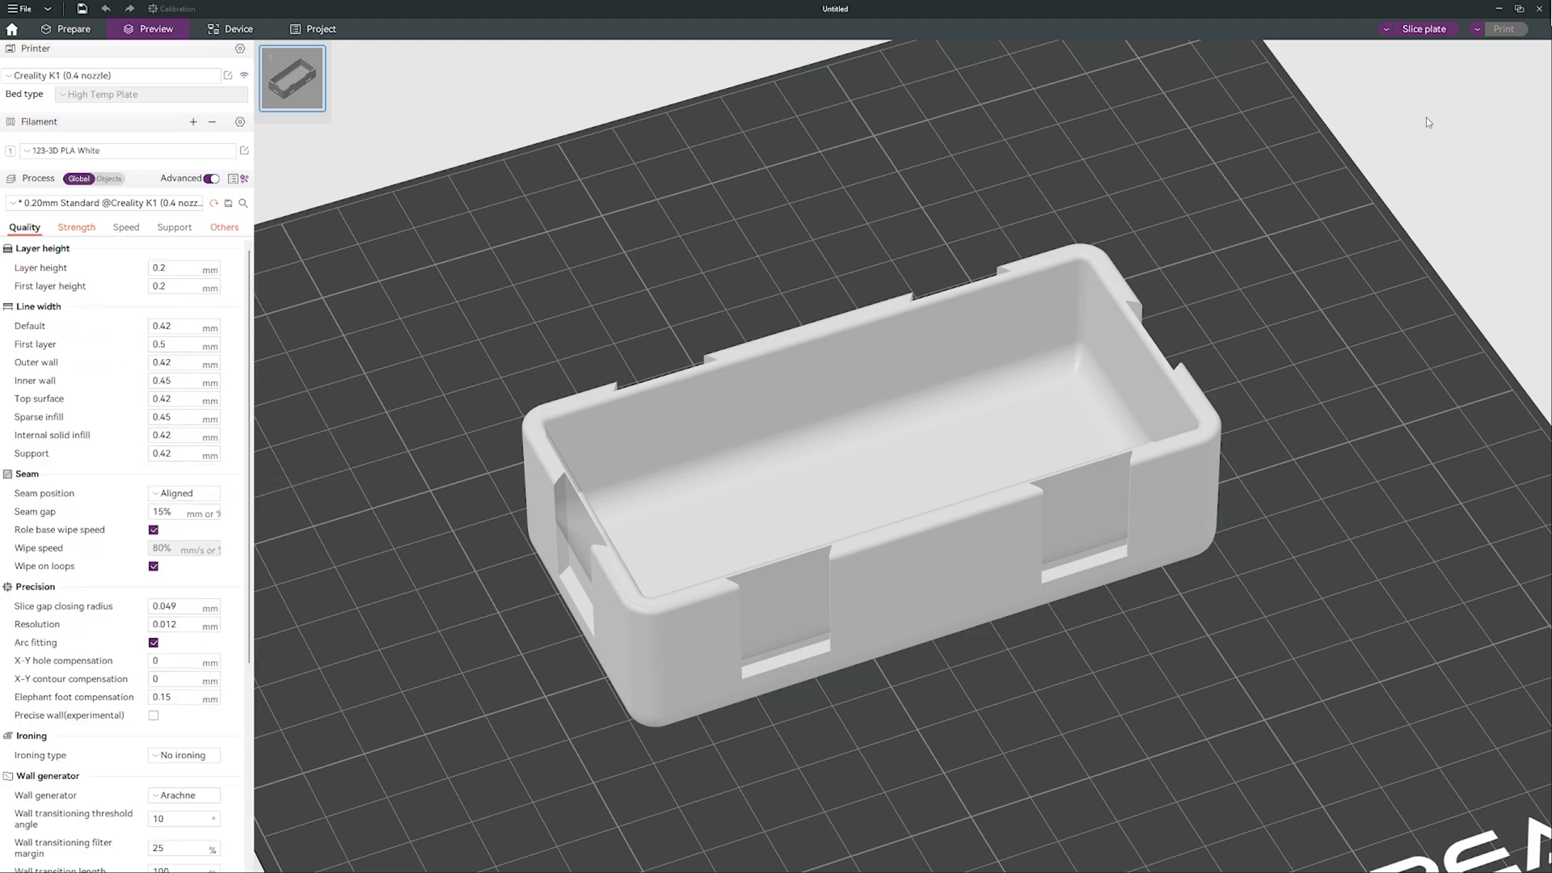
pyautogui.click(1424, 29)
pyautogui.moveTo(1182, 163); pyautogui.dragTo(1320, 283)
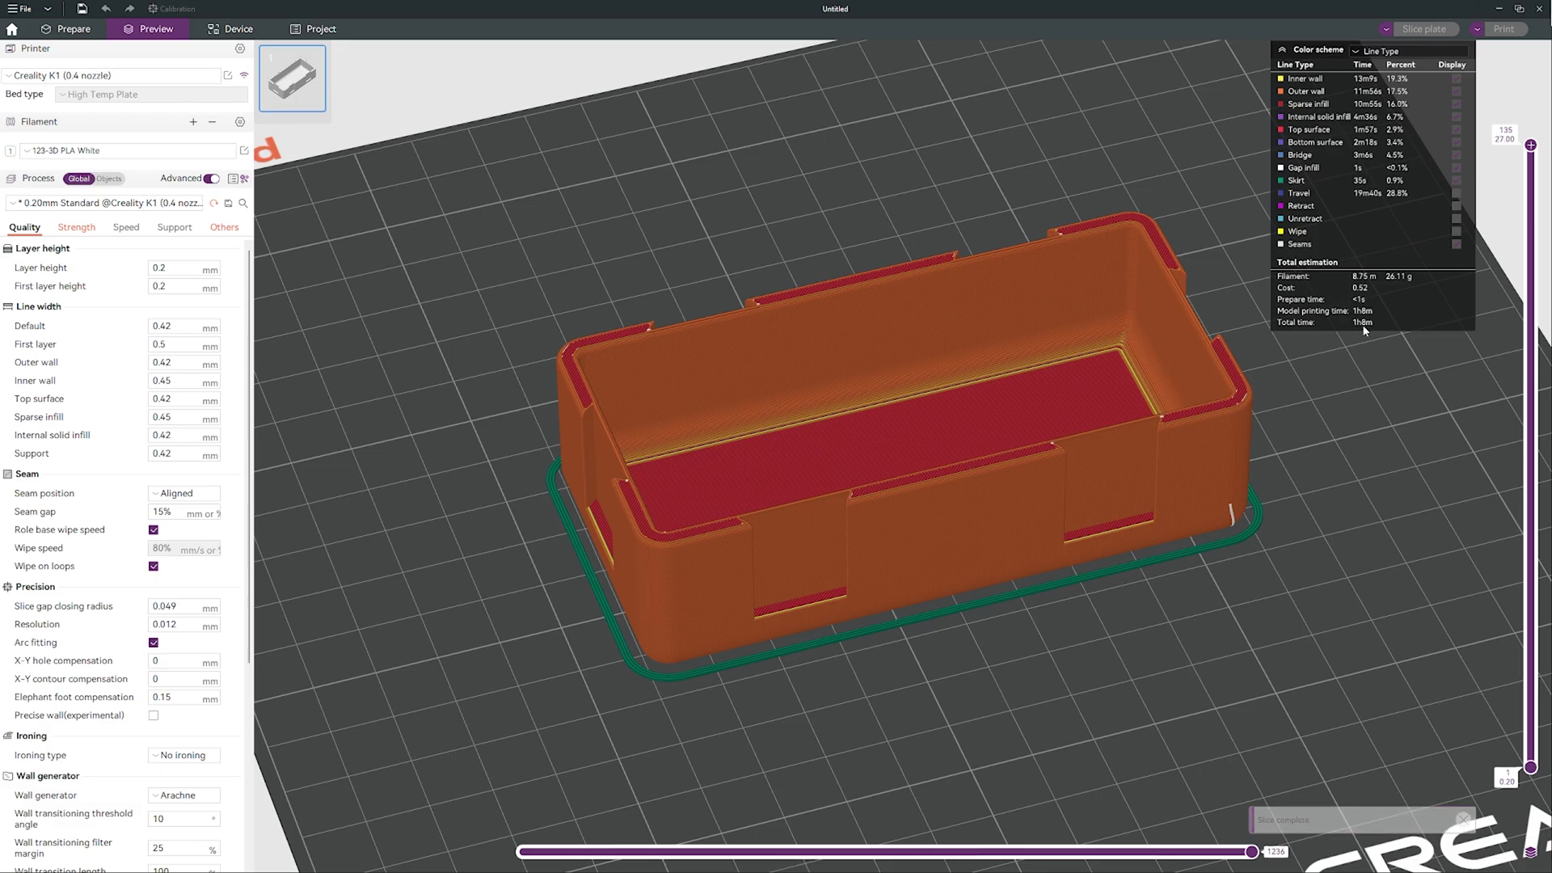
pyautogui.scroll(5, 774, 567)
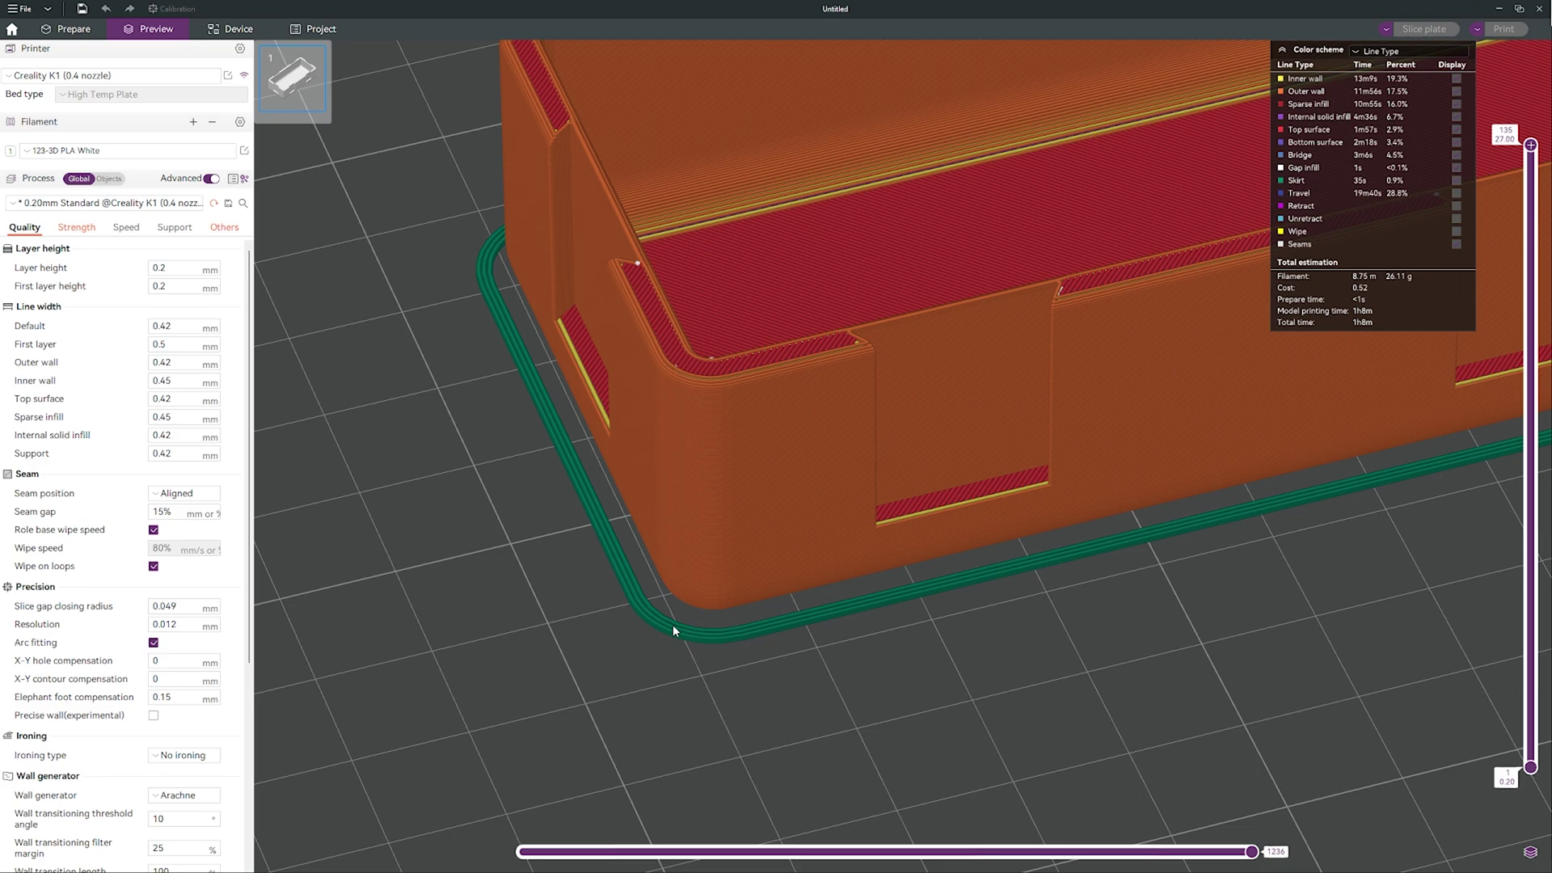
pyautogui.scroll(-5, 672, 624)
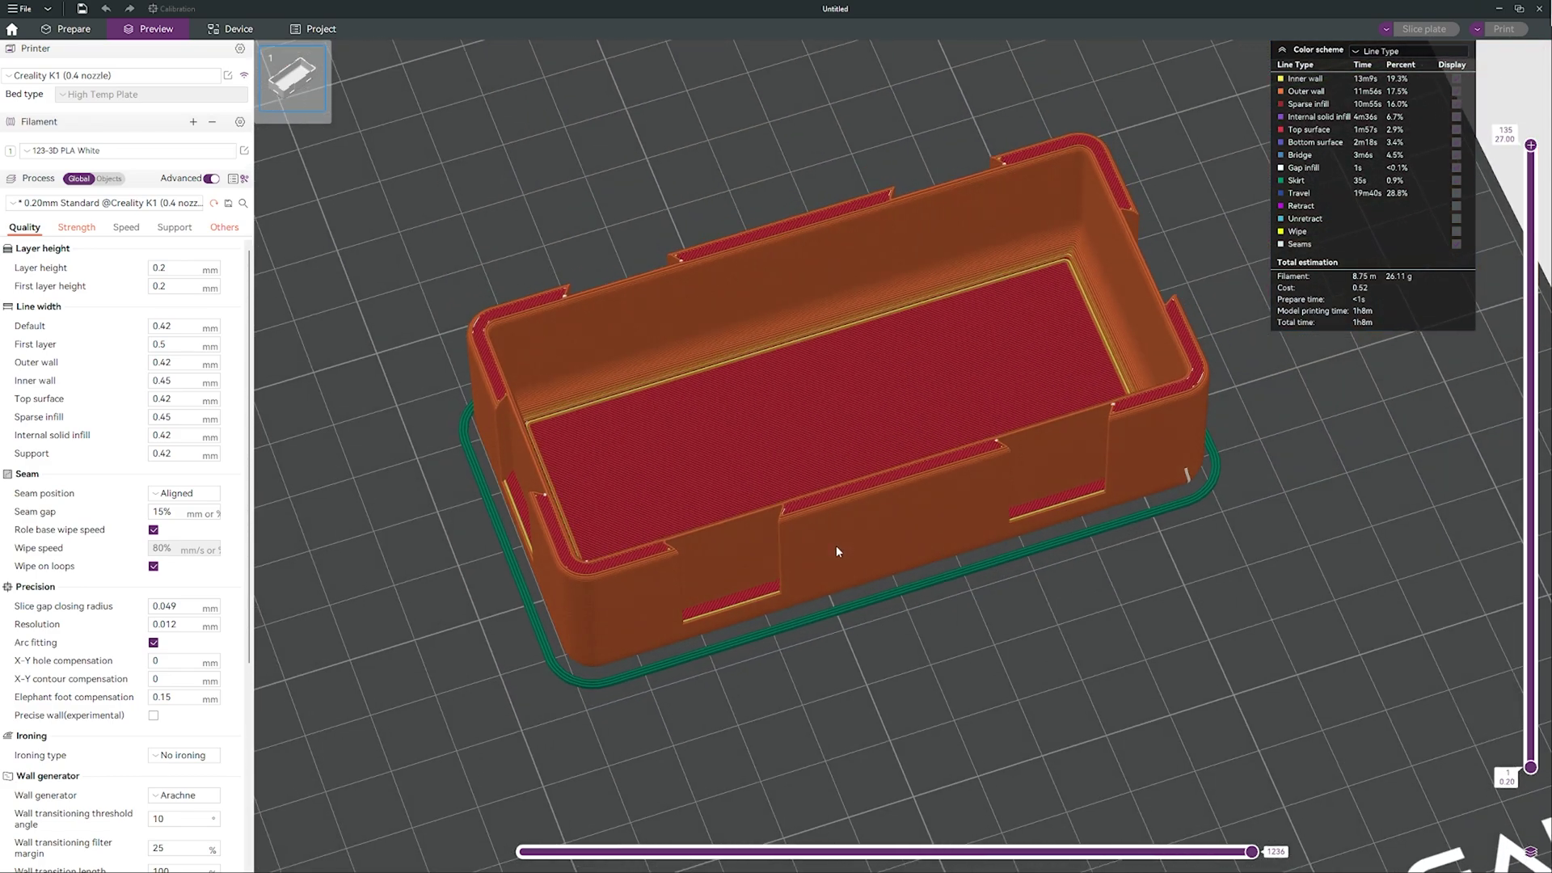
pyautogui.scroll(5, 874, 554)
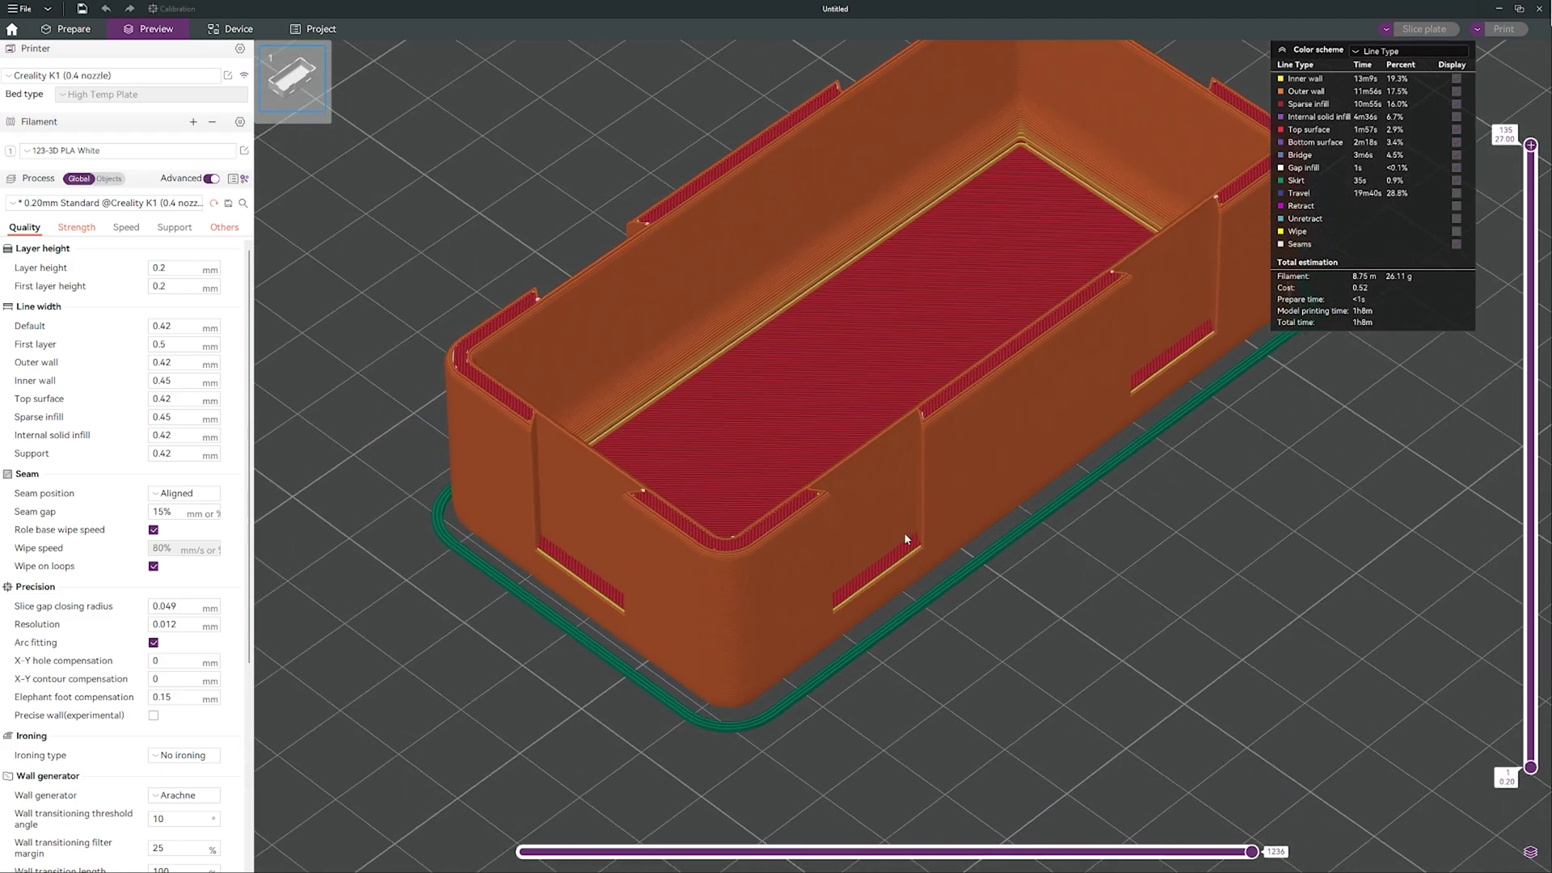
pyautogui.moveTo(1196, 436); pyautogui.dragTo(973, 510)
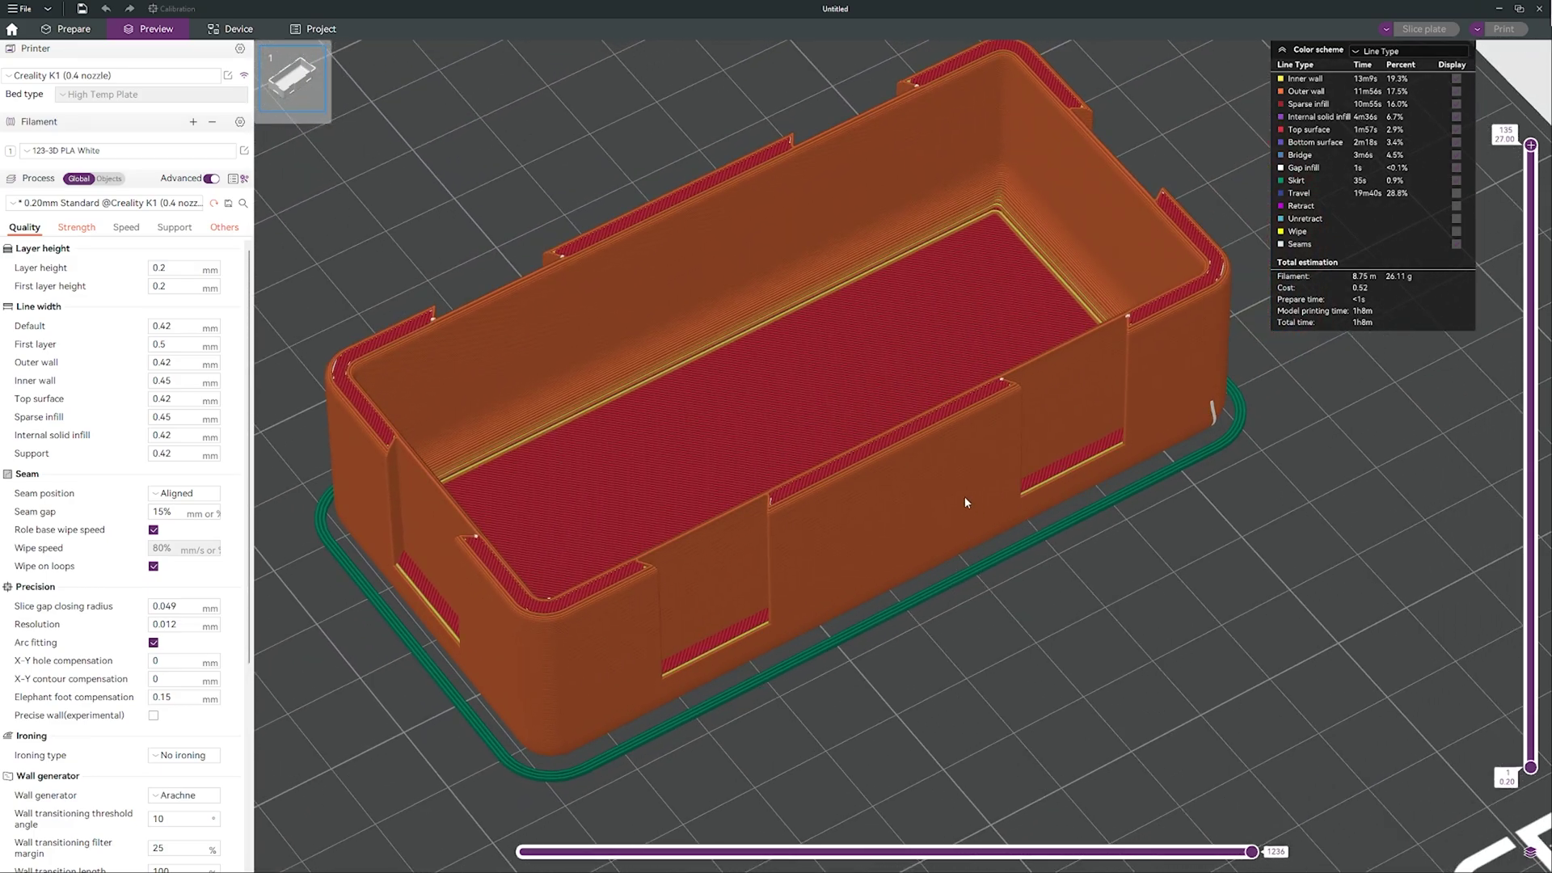
pyautogui.scroll(-3, 983, 479)
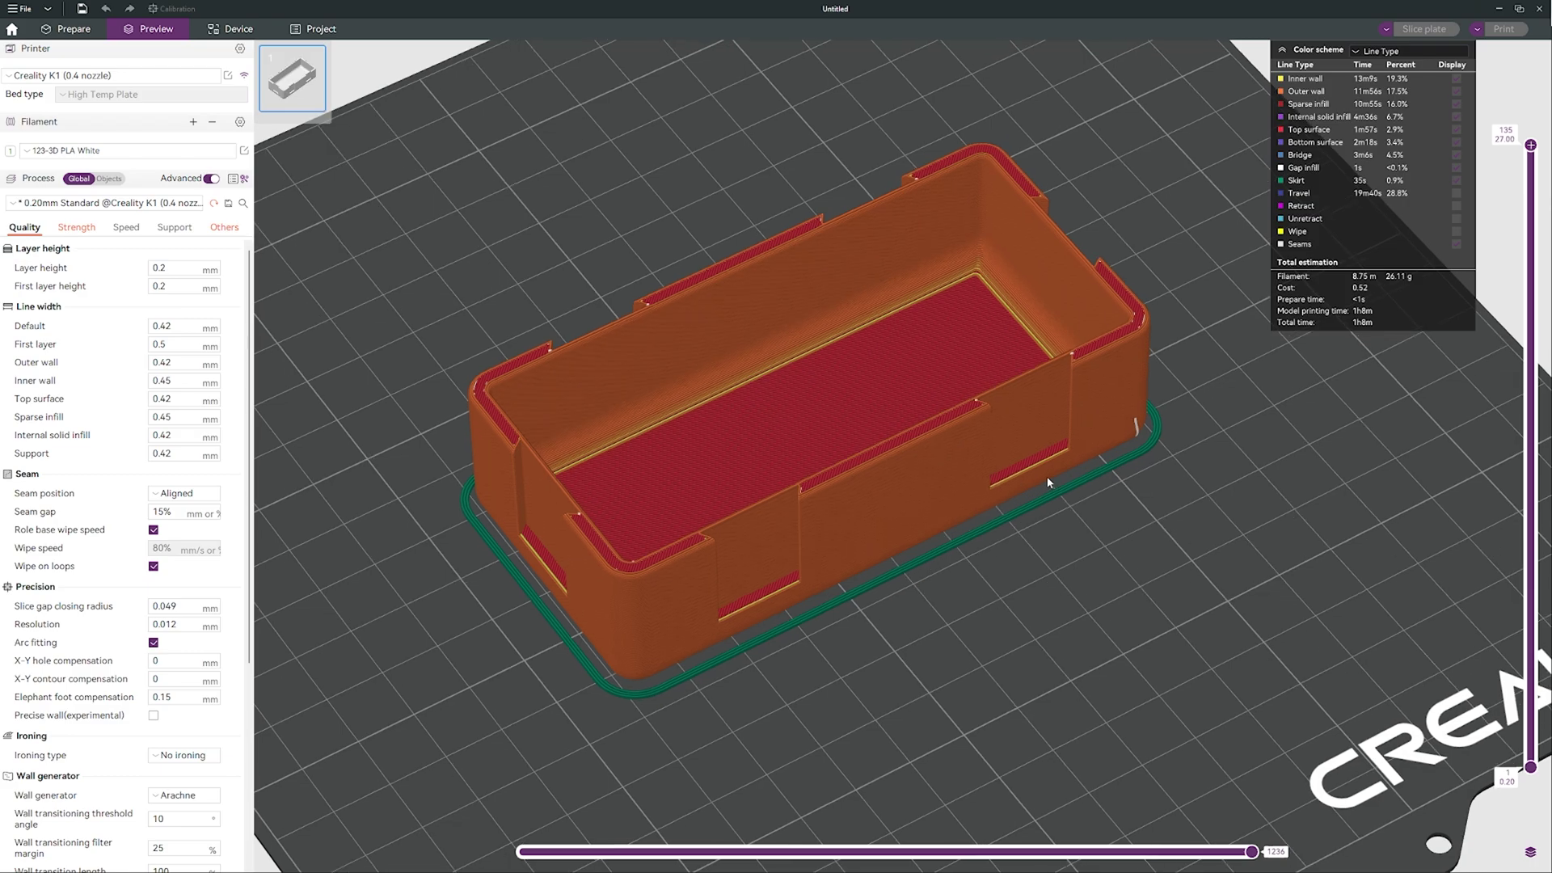
pyautogui.moveTo(1045, 476); pyautogui.dragTo(942, 488)
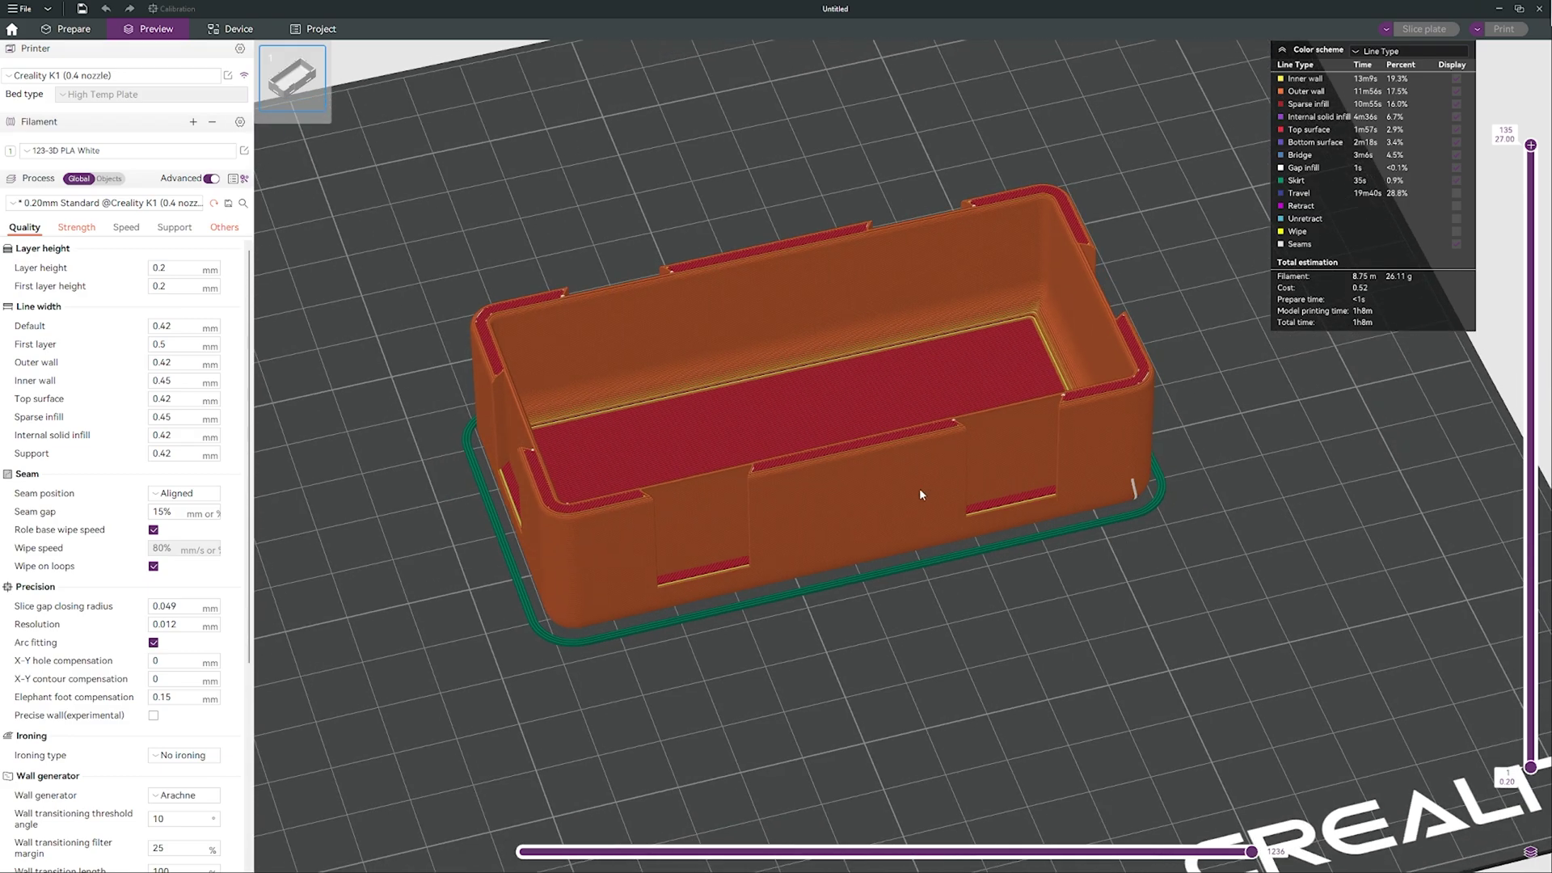
pyautogui.scroll(-5, 917, 488)
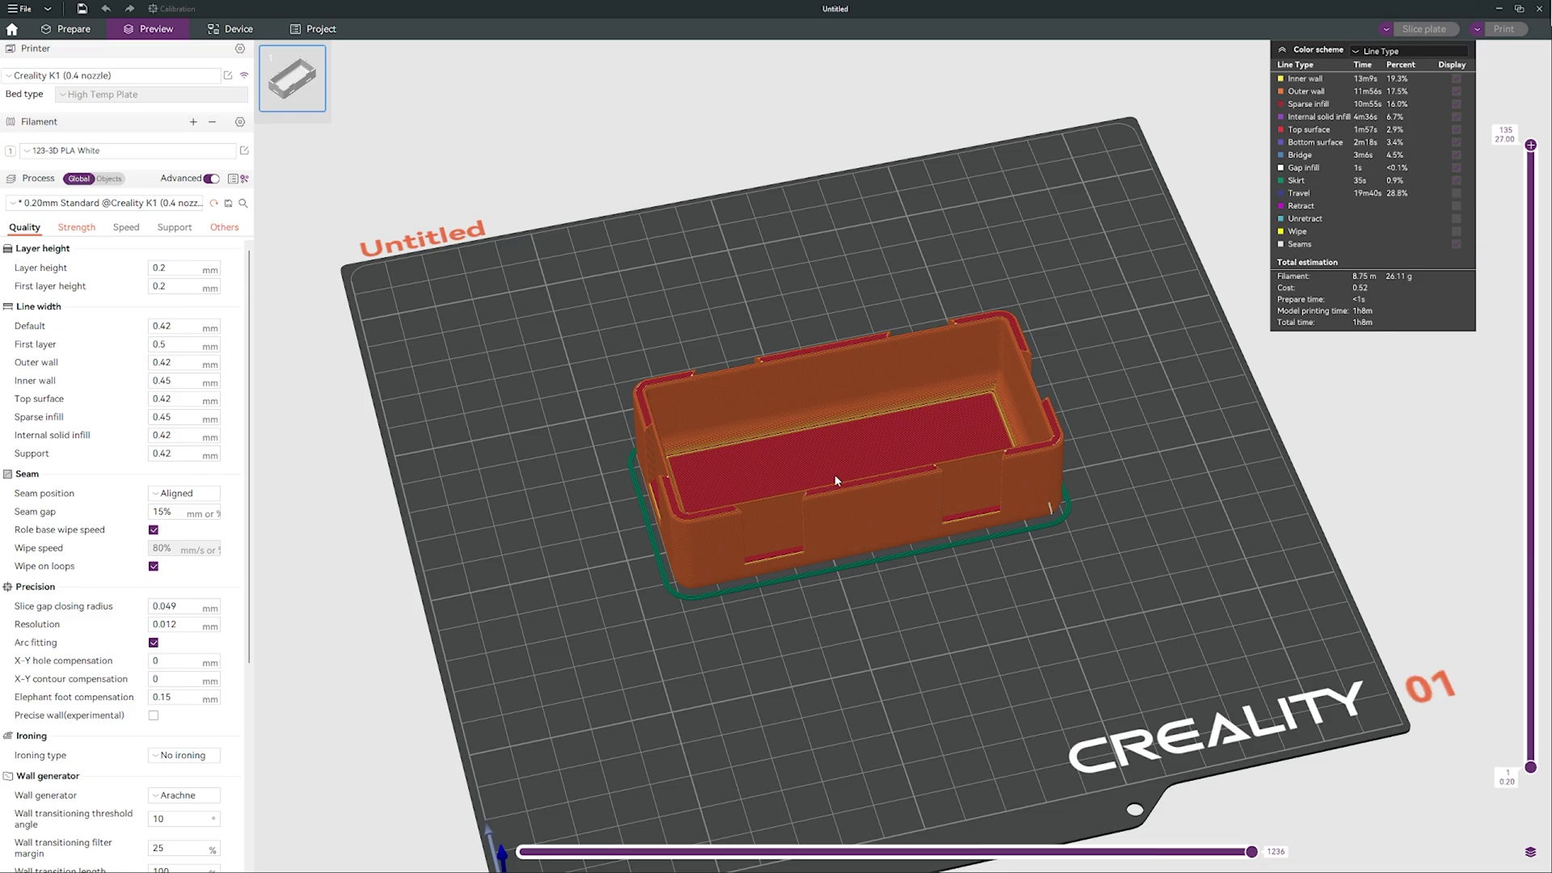
pyautogui.moveTo(834, 473)
pyautogui.mouseDown()
pyautogui.moveTo(876, 468)
pyautogui.moveTo(845, 477)
pyautogui.mouseUp()
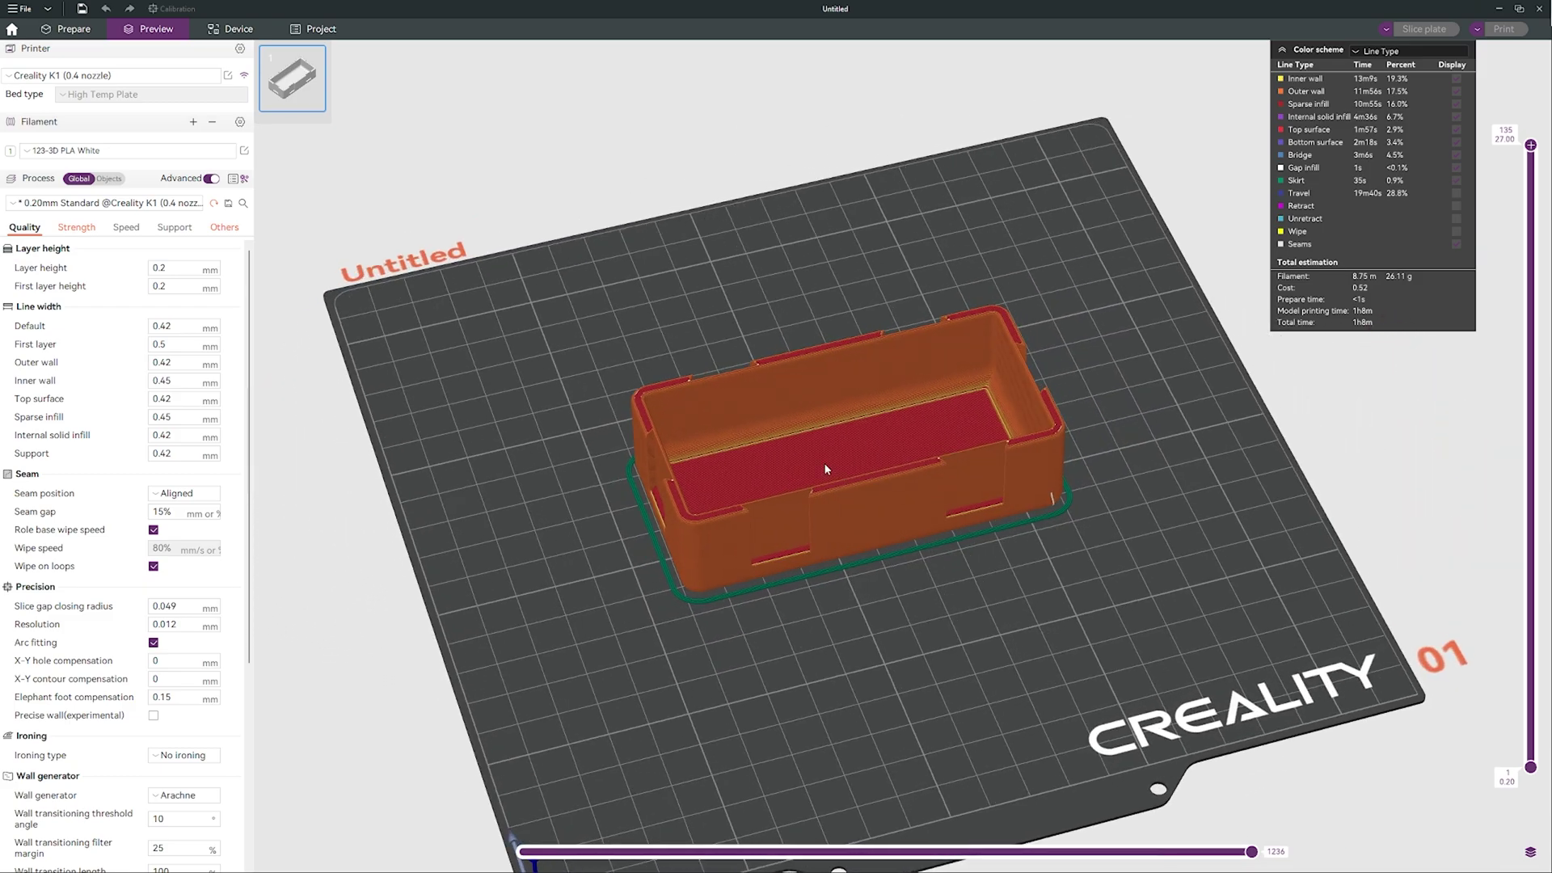
pyautogui.scroll(2, 826, 468)
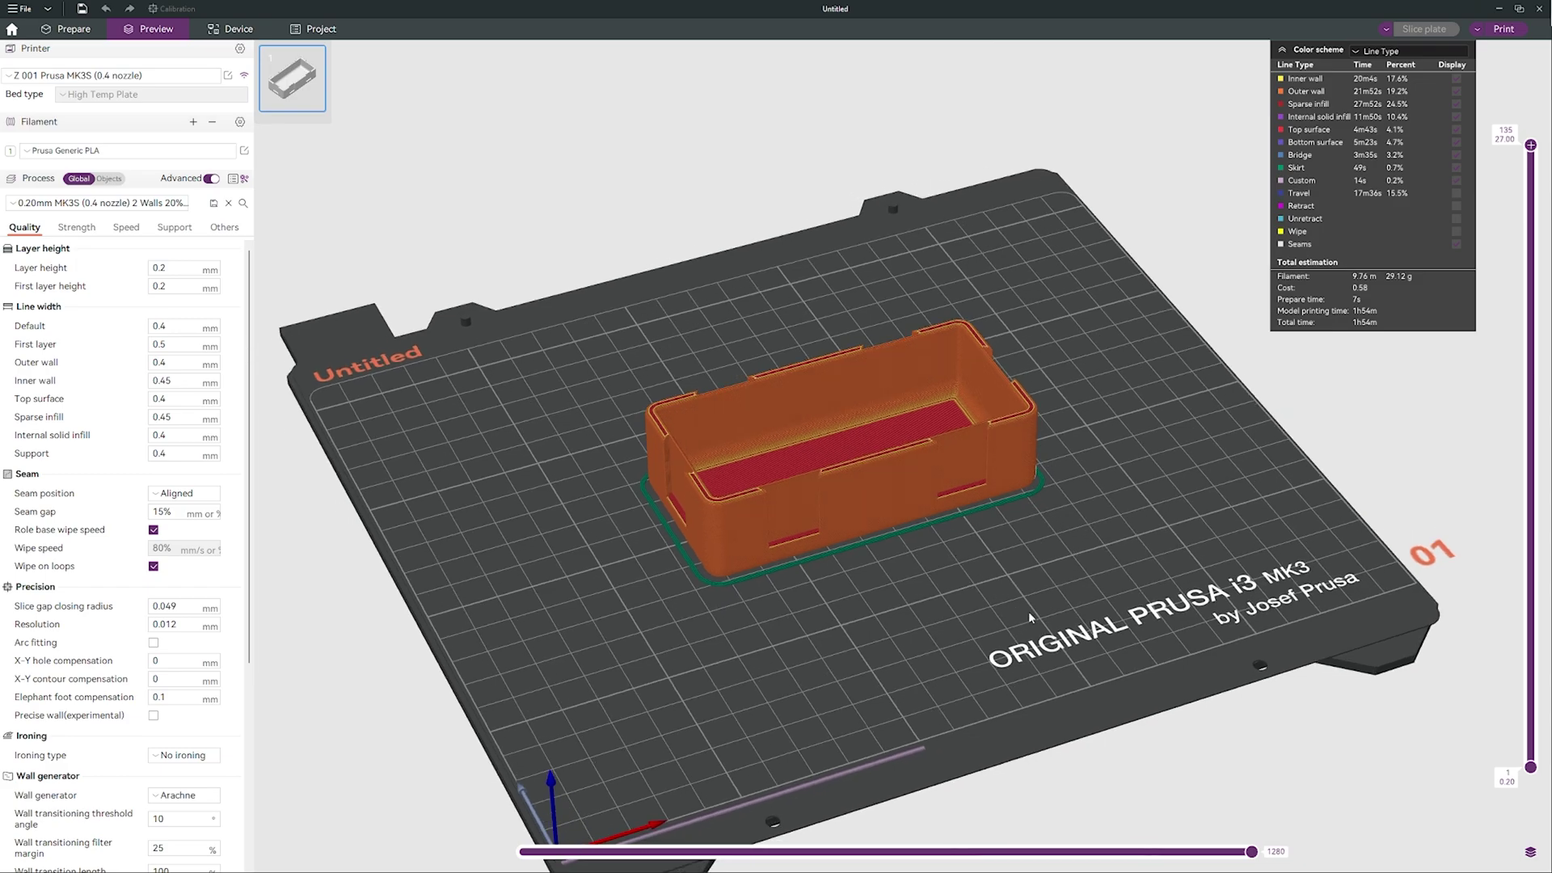
# Step: Limit the Prusa MK3S box preview (1h54m) to show layers only up to 73
pyautogui.scroll(2, 986, 594)
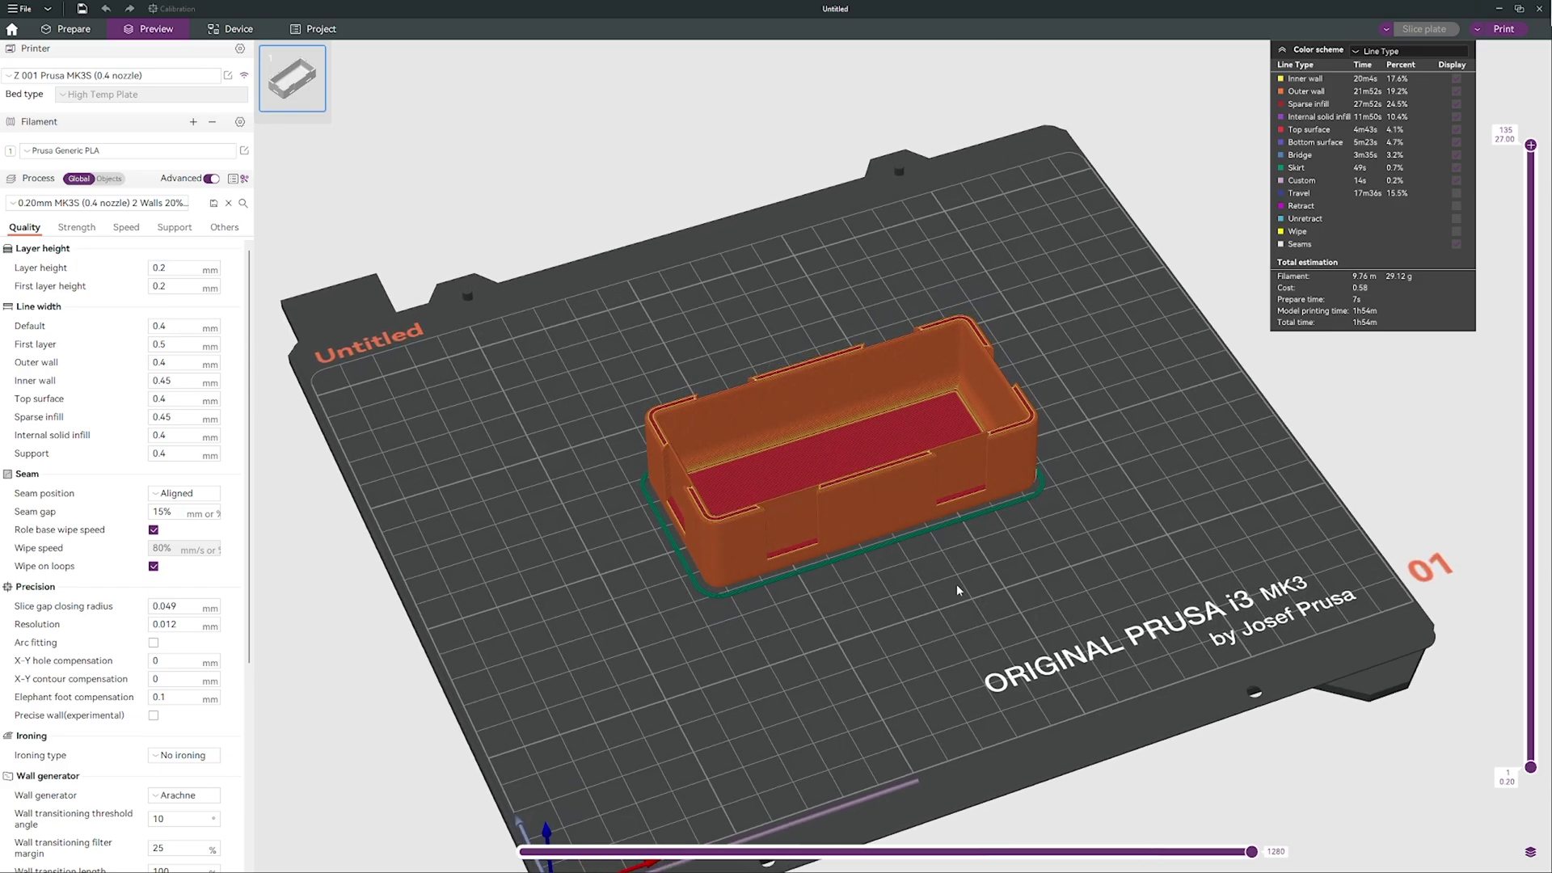
pyautogui.scroll(2, 939, 578)
pyautogui.scroll(1, 939, 577)
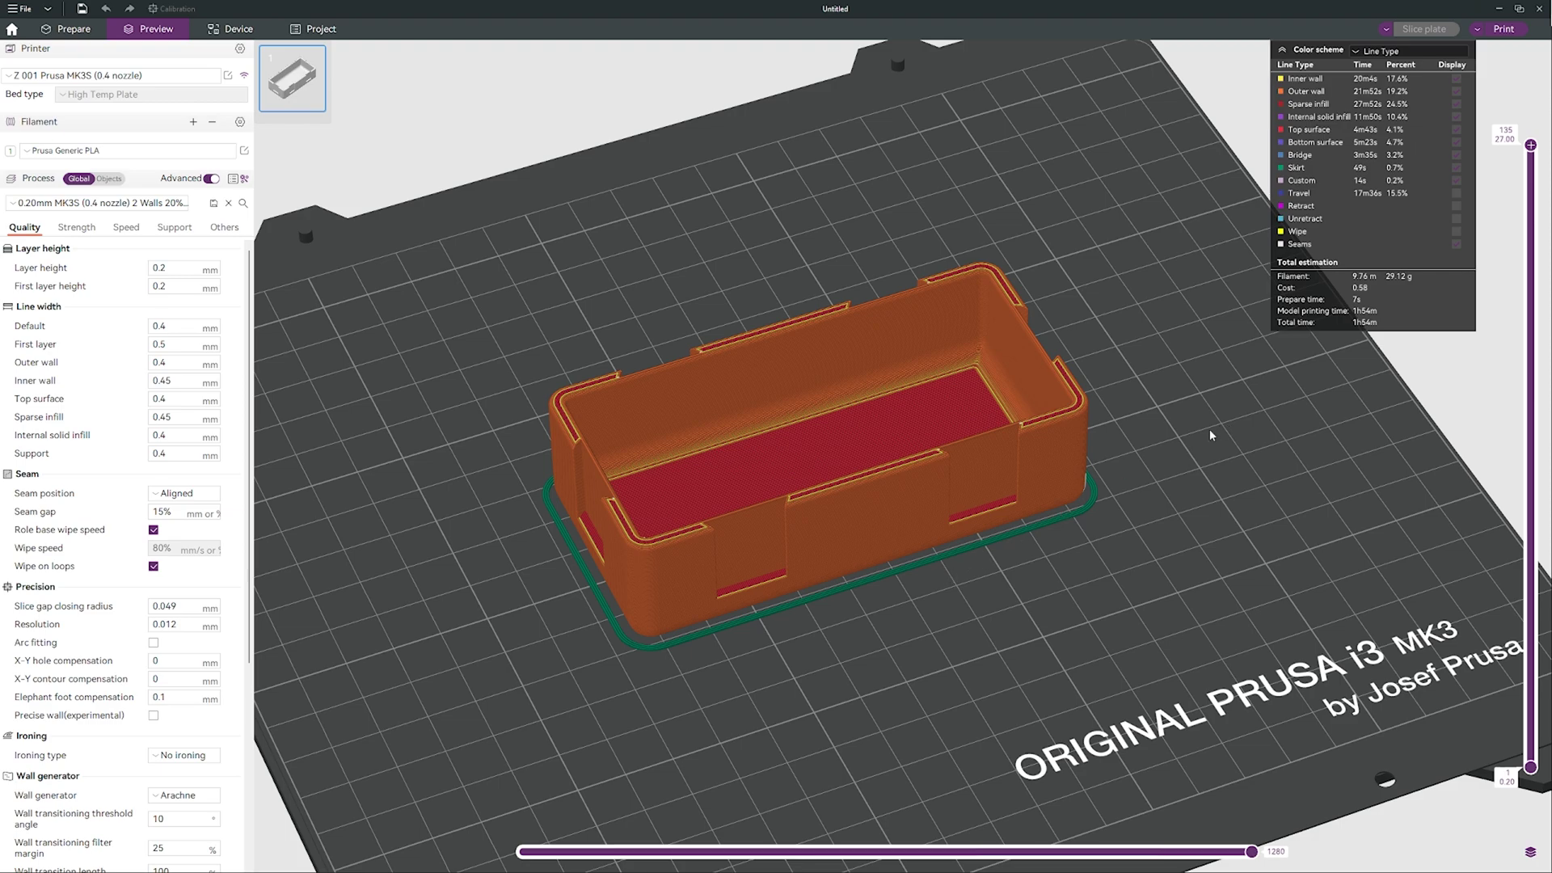
pyautogui.scroll(2, 1074, 477)
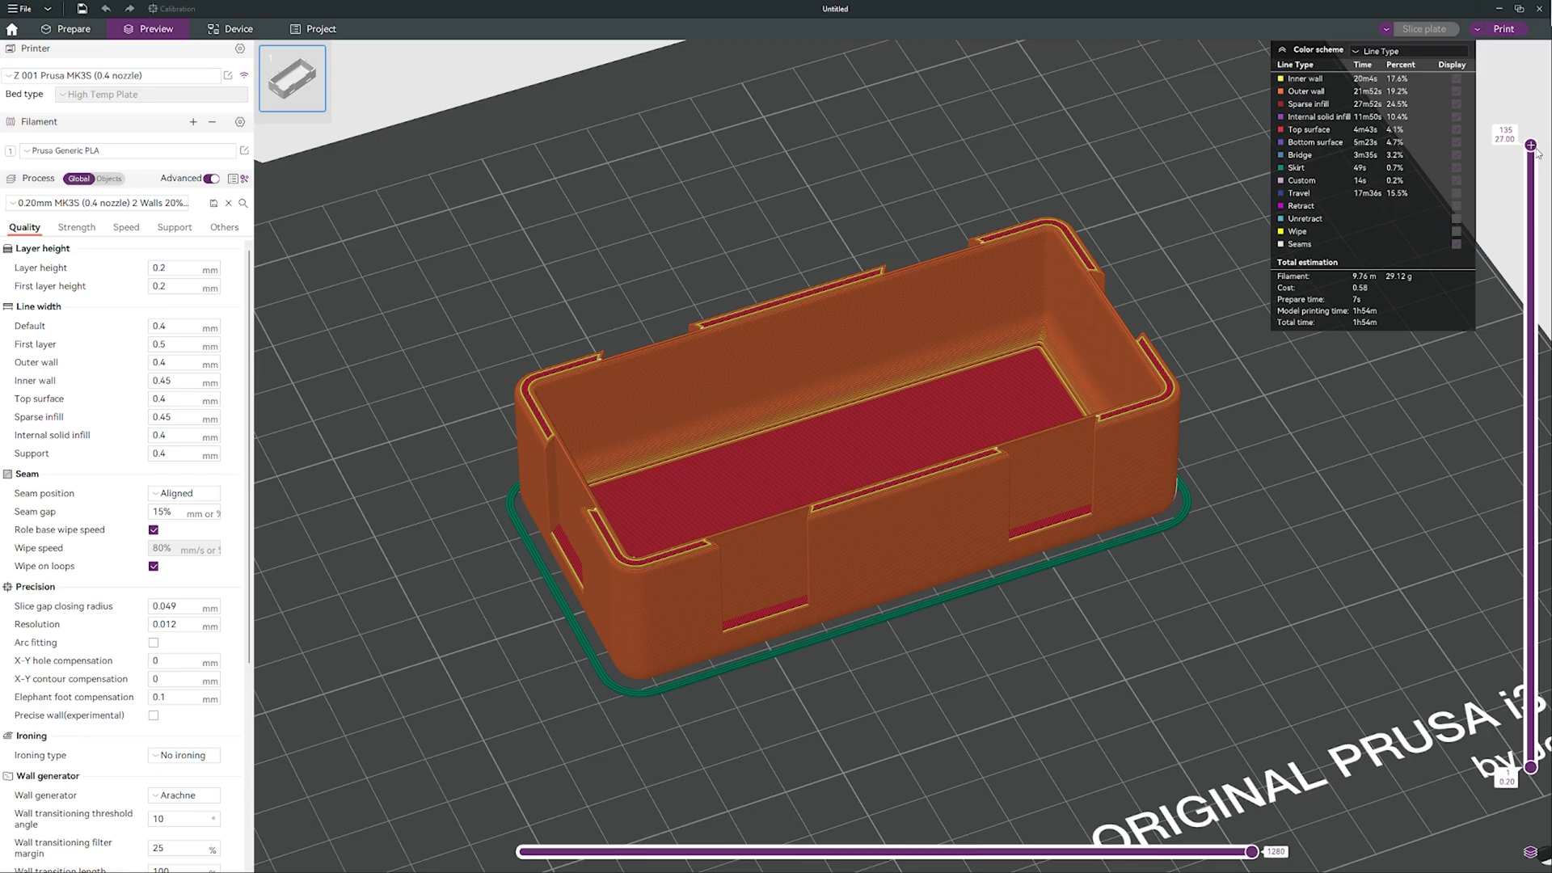
pyautogui.moveTo(1530, 145); pyautogui.dragTo(1529, 467)
pyautogui.moveTo(1220, 494); pyautogui.dragTo(1195, 457, button='right')
pyautogui.scroll(2, 1194, 457)
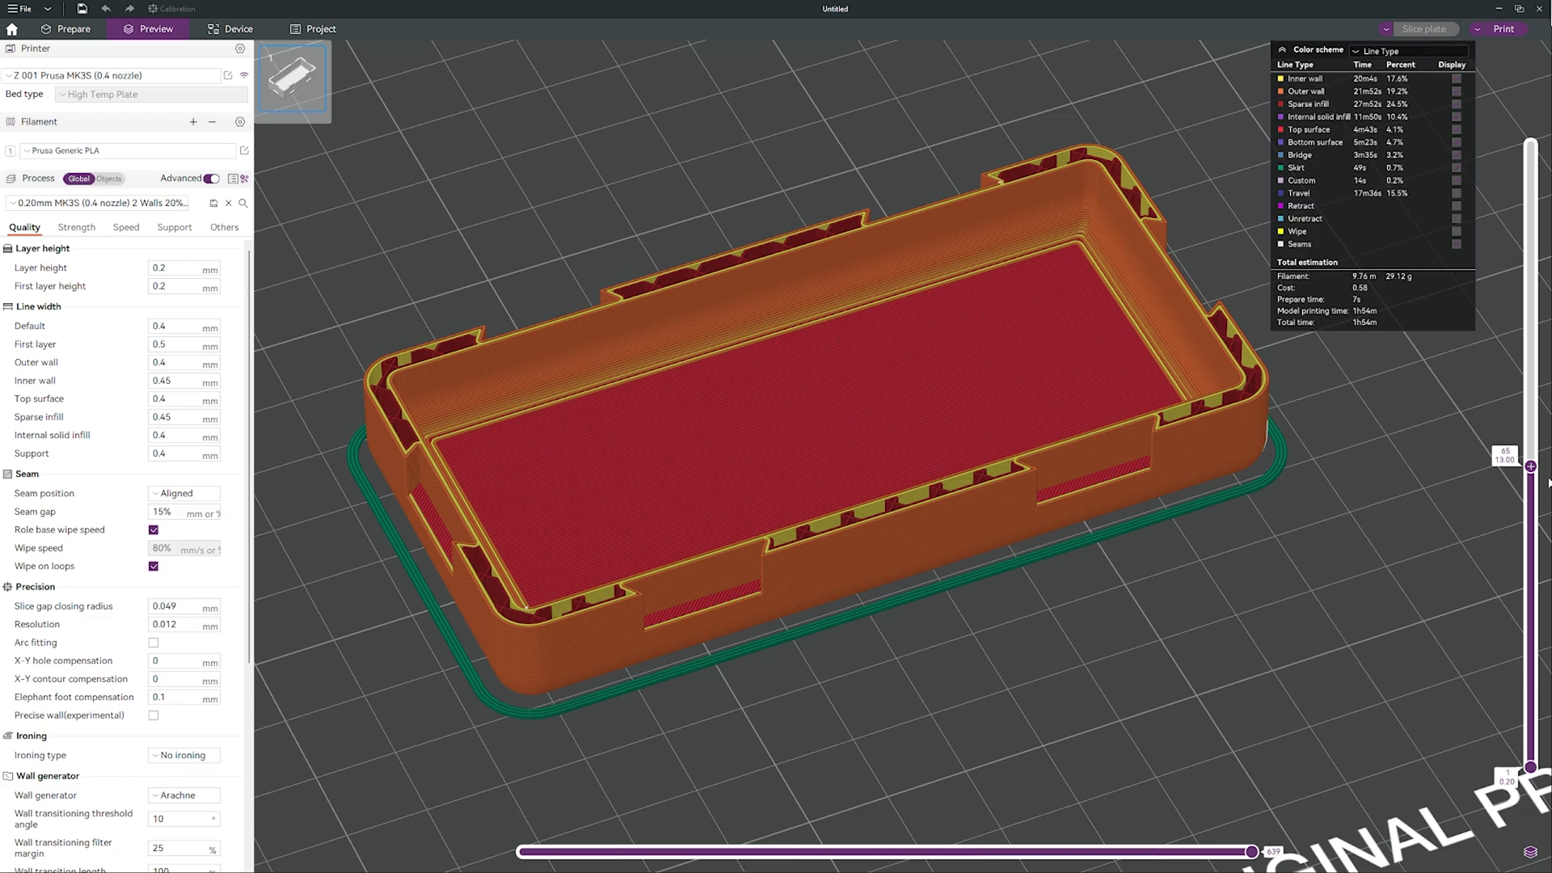
pyautogui.moveTo(1530, 466)
pyautogui.mouseDown()
pyautogui.moveTo(1540, 262)
pyautogui.moveTo(1532, 445)
pyautogui.mouseUp()
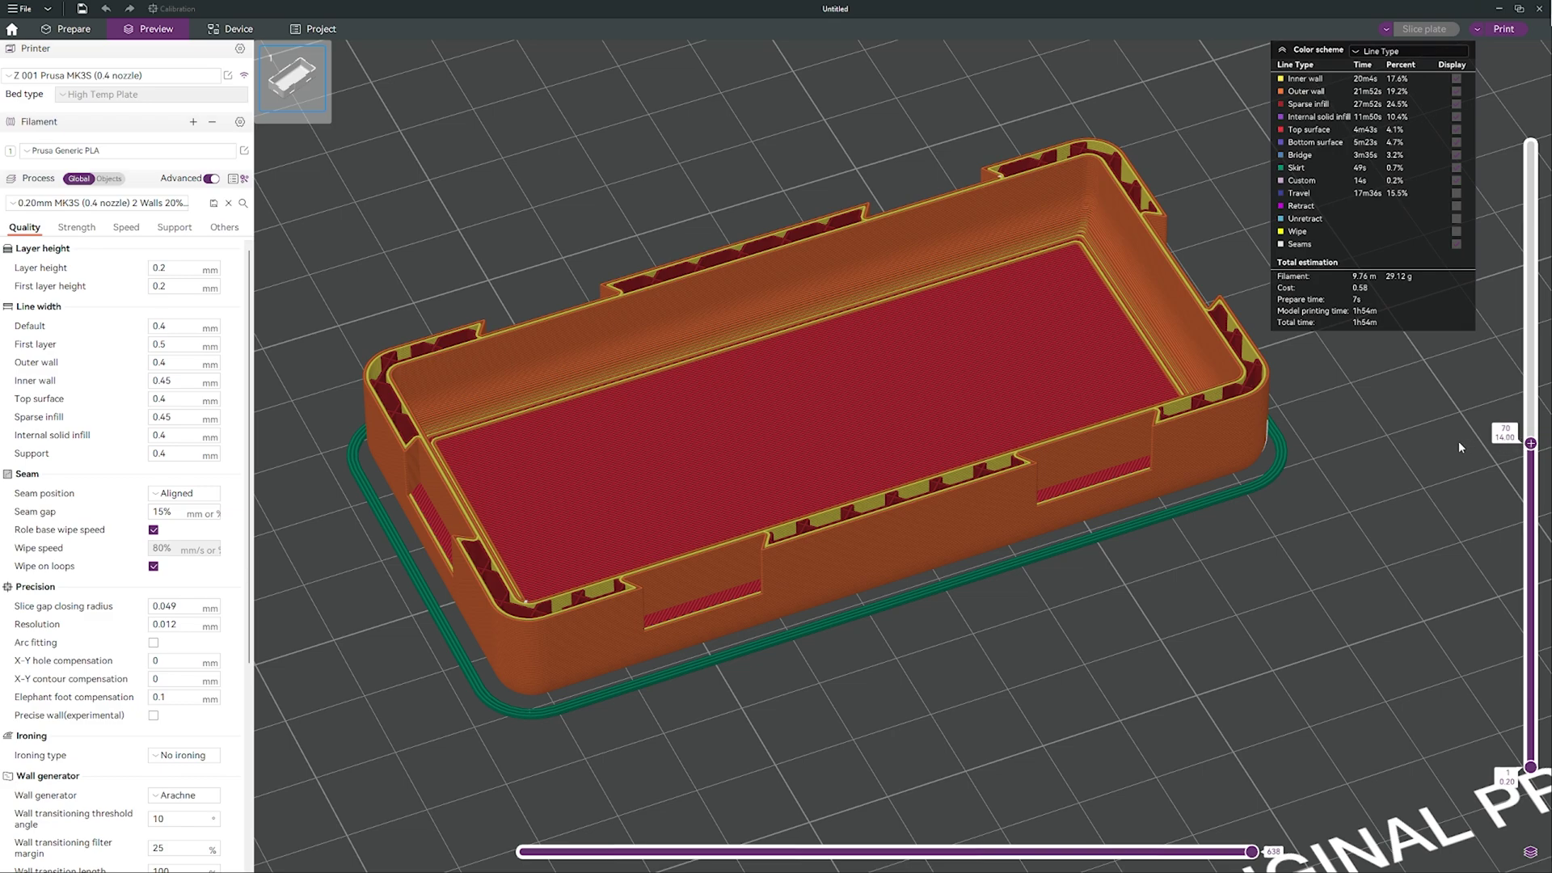
# Step: Insert an M600 filament change at layer 70 (14.00 mm), re-slice, and view up to layer 110
pyautogui.rightClick(1532, 447)
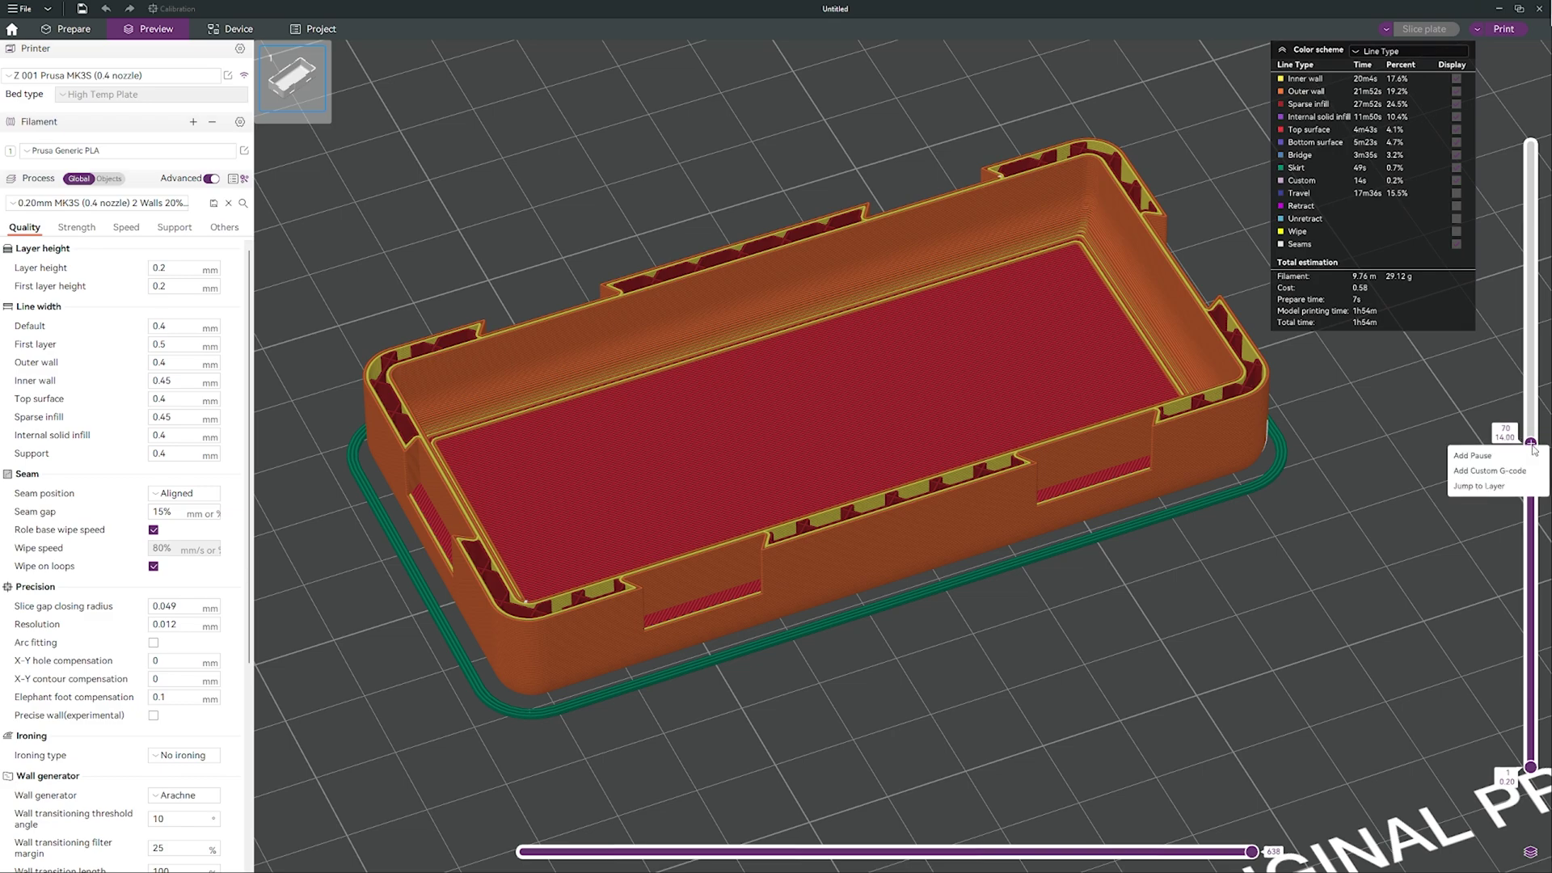
pyautogui.click(1489, 470)
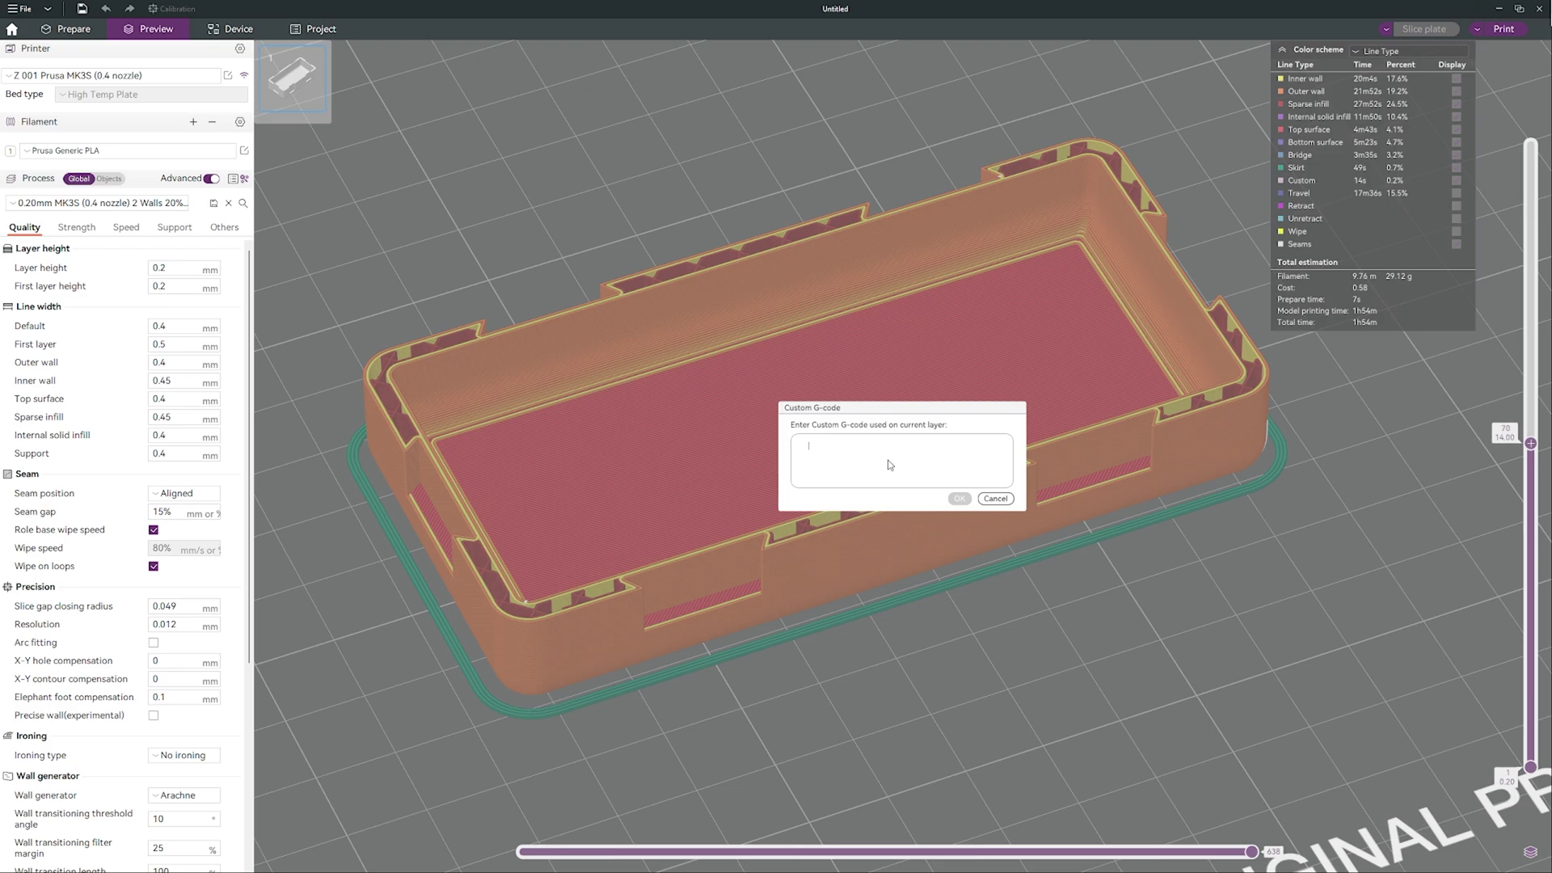
pyautogui.write('M600')
pyautogui.click(958, 498)
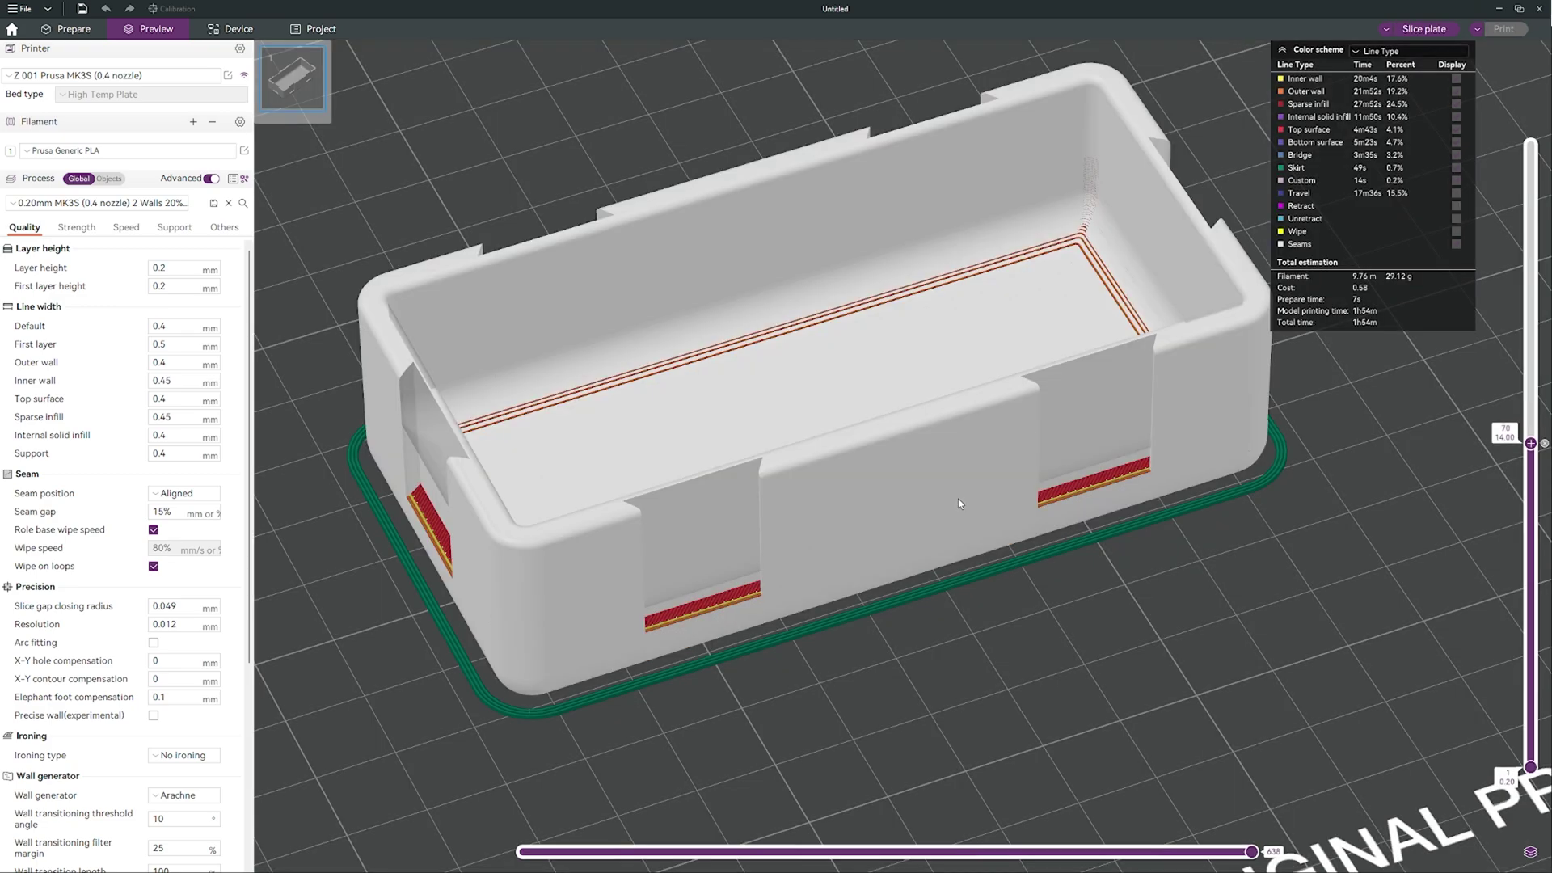
pyautogui.click(1424, 29)
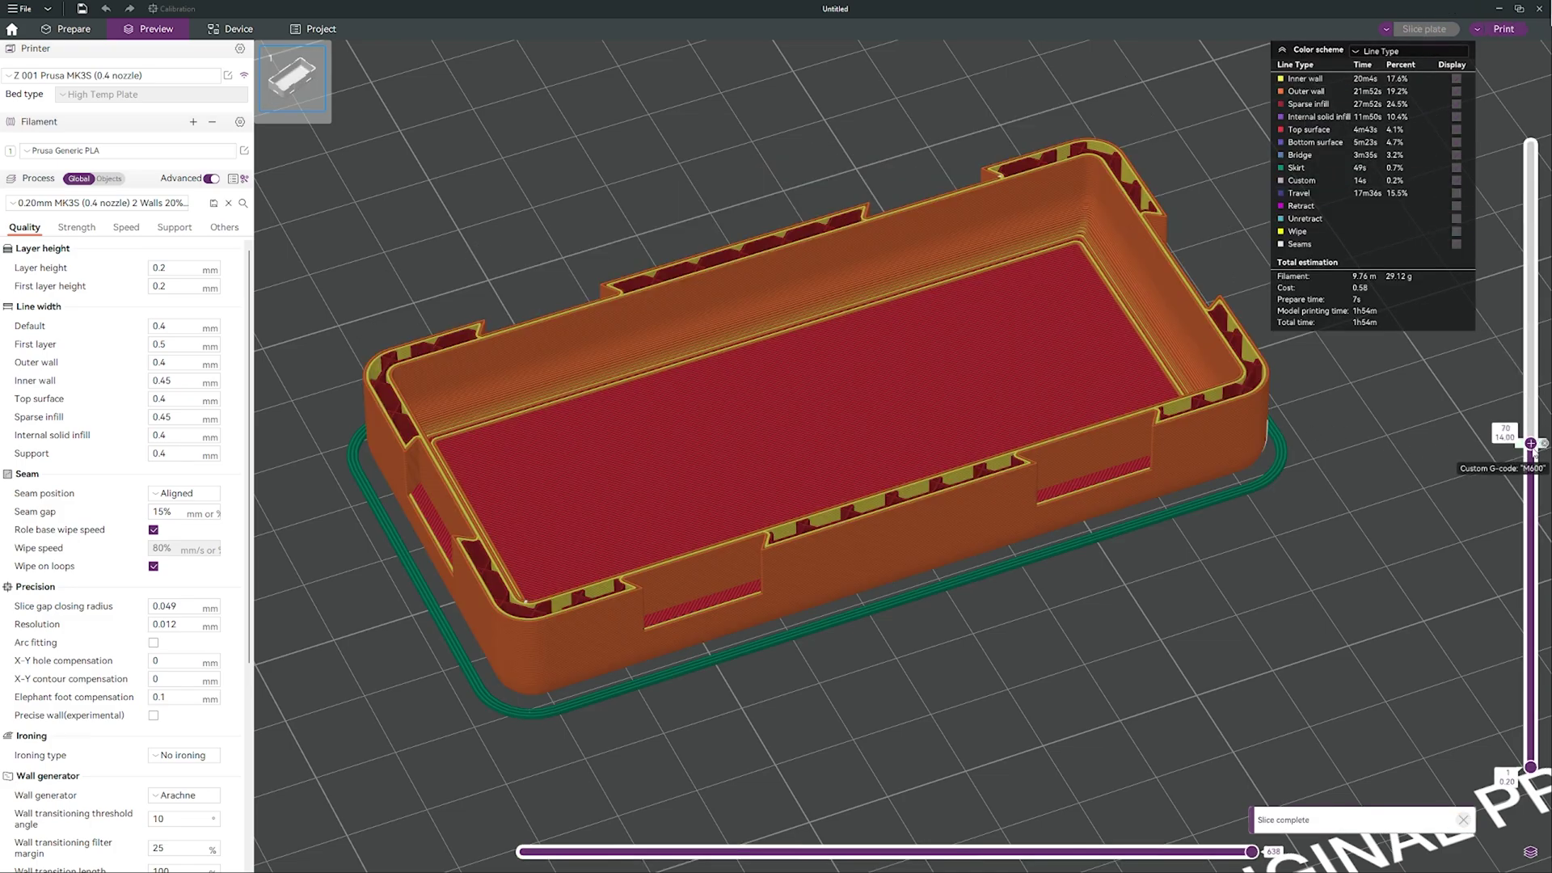
pyautogui.moveTo(1531, 443); pyautogui.dragTo(1549, 134)
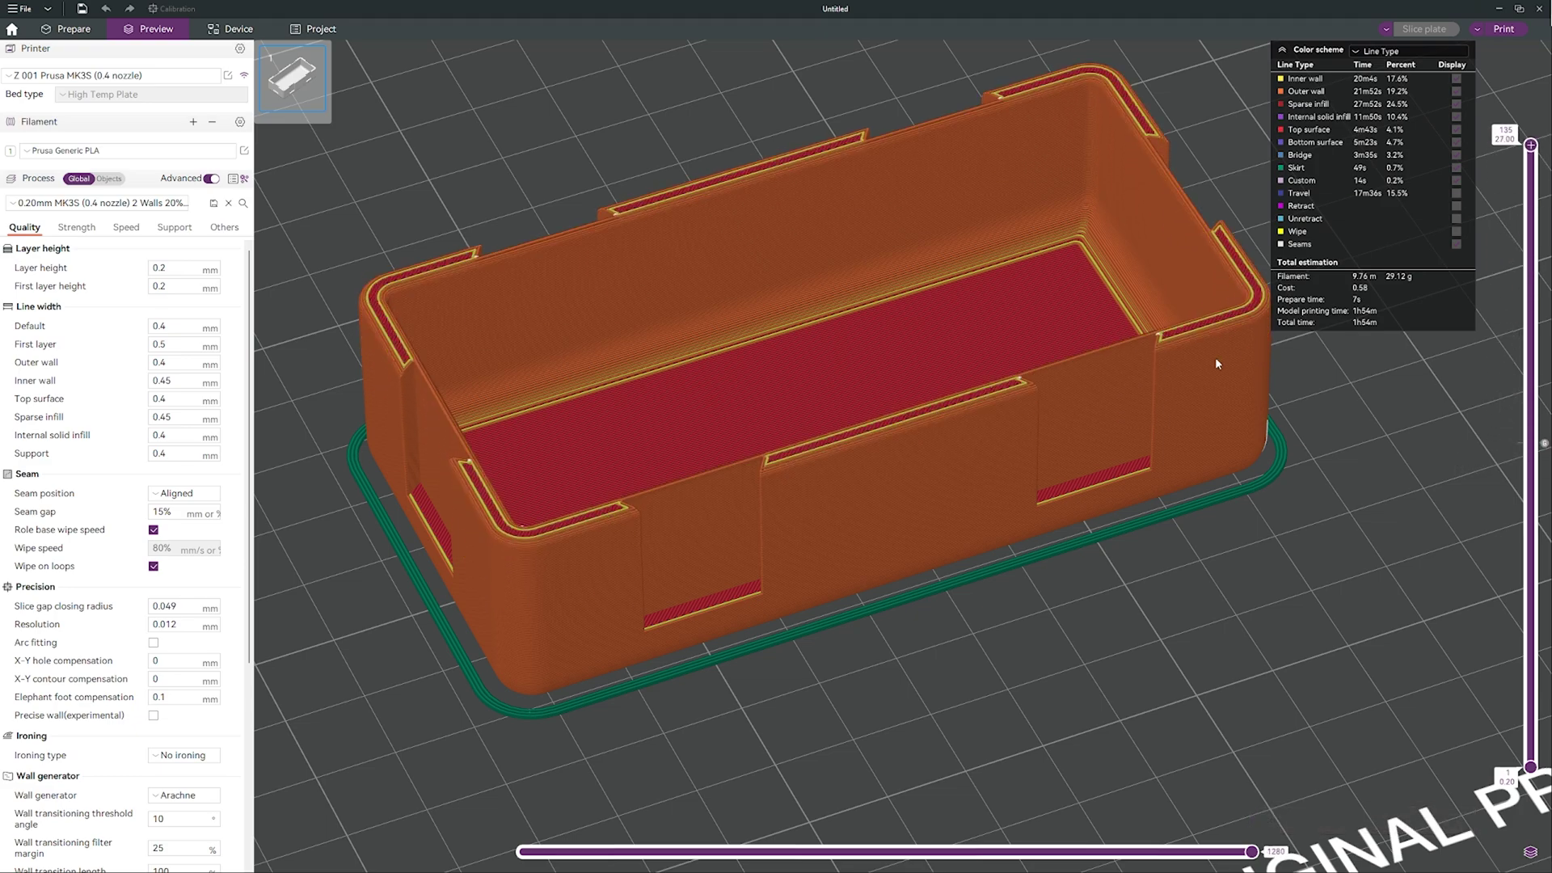
pyautogui.scroll(5, 1182, 389)
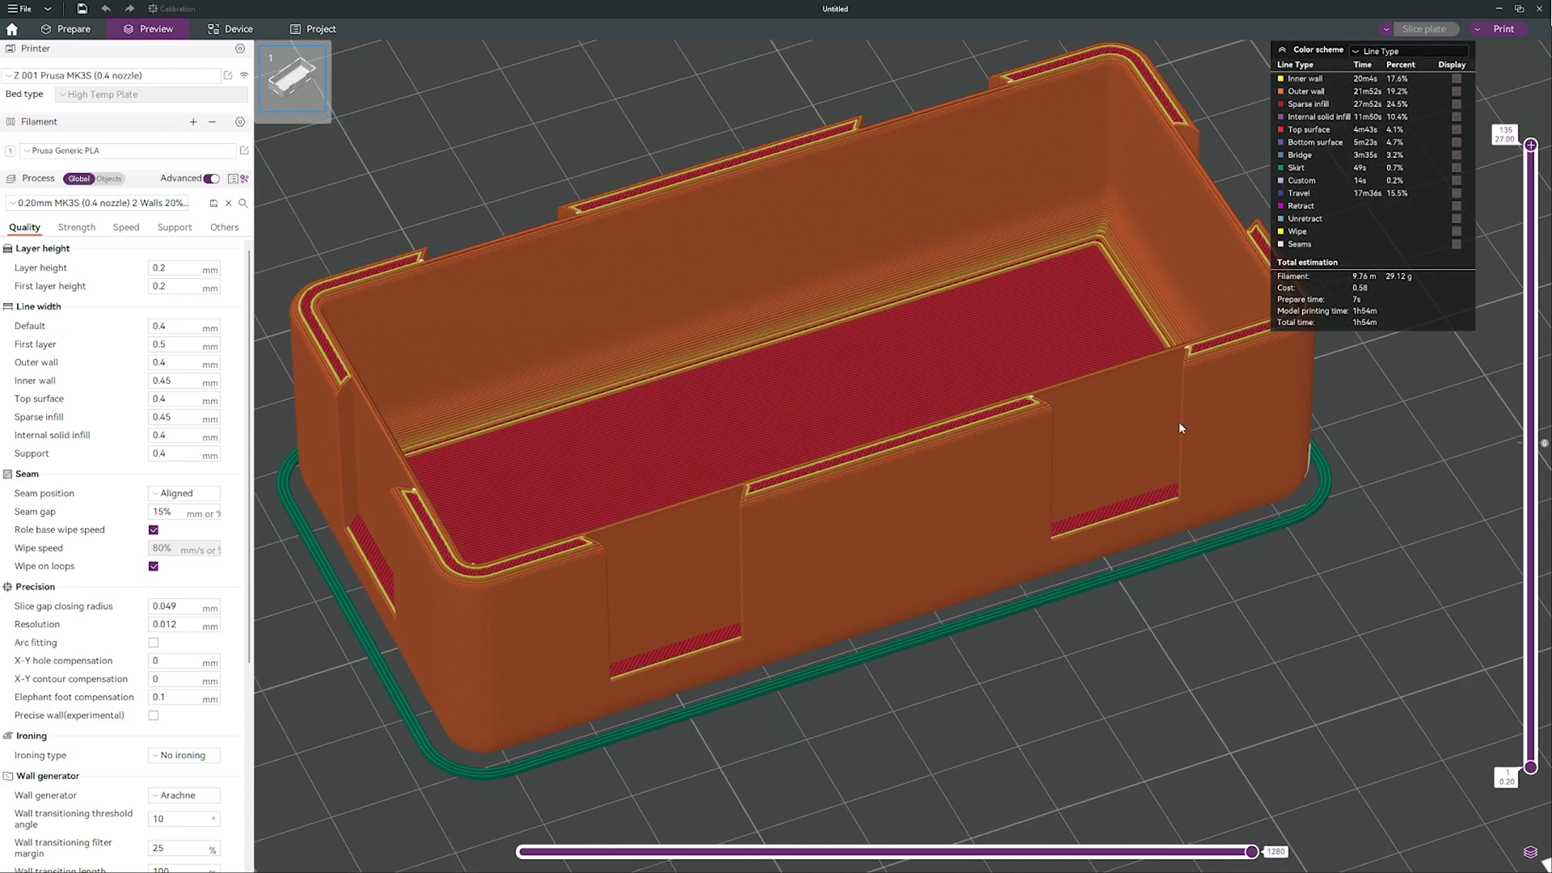
pyautogui.moveTo(1533, 154); pyautogui.dragTo(1530, 444)
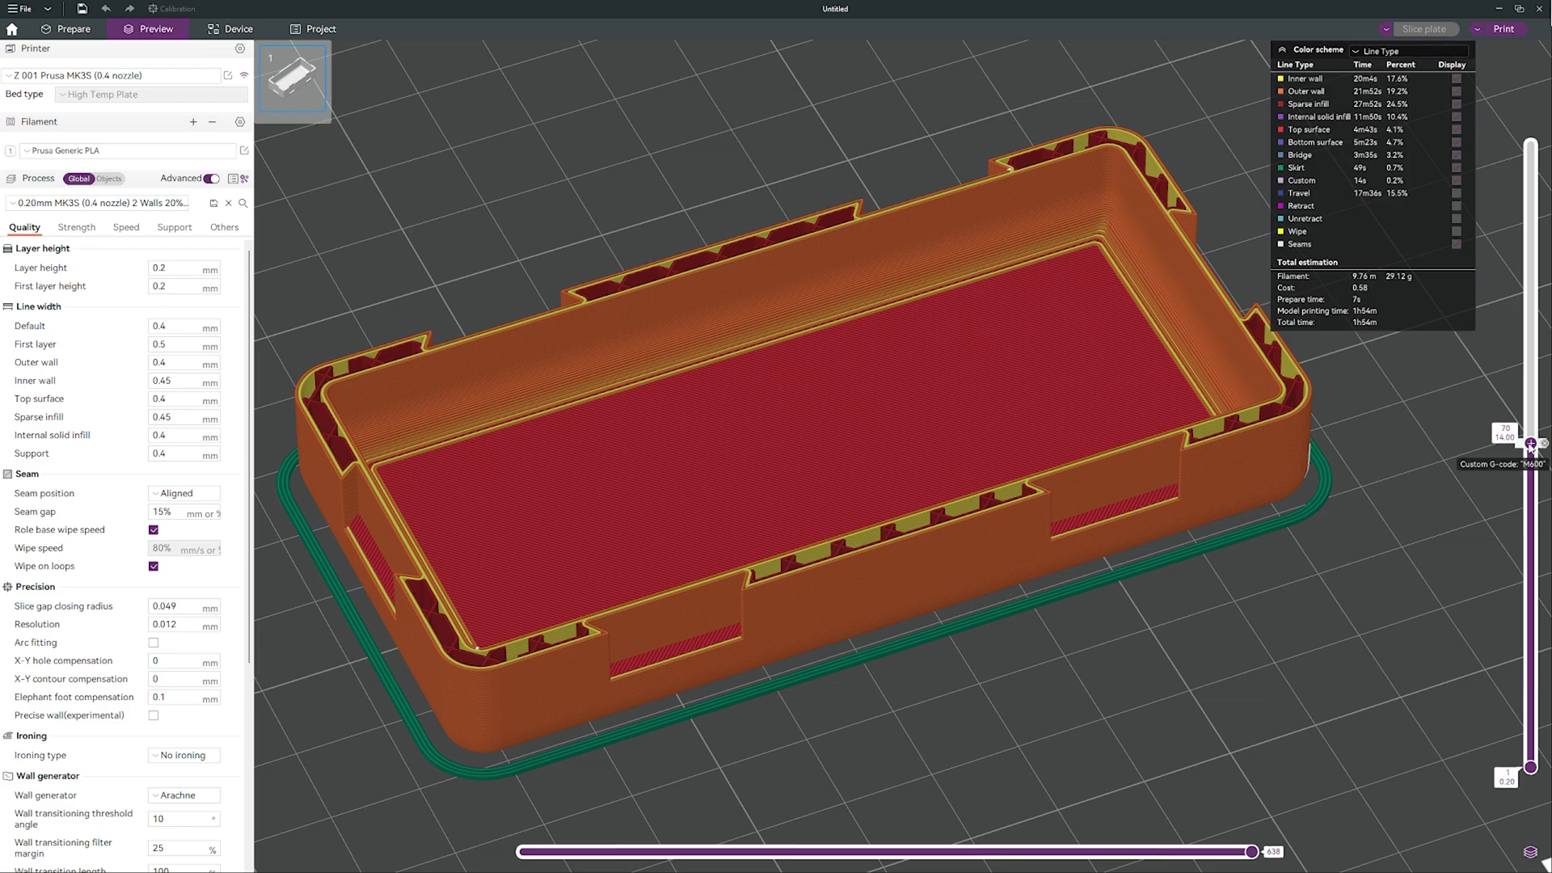
pyautogui.moveTo(1530, 444); pyautogui.dragTo(1532, 145)
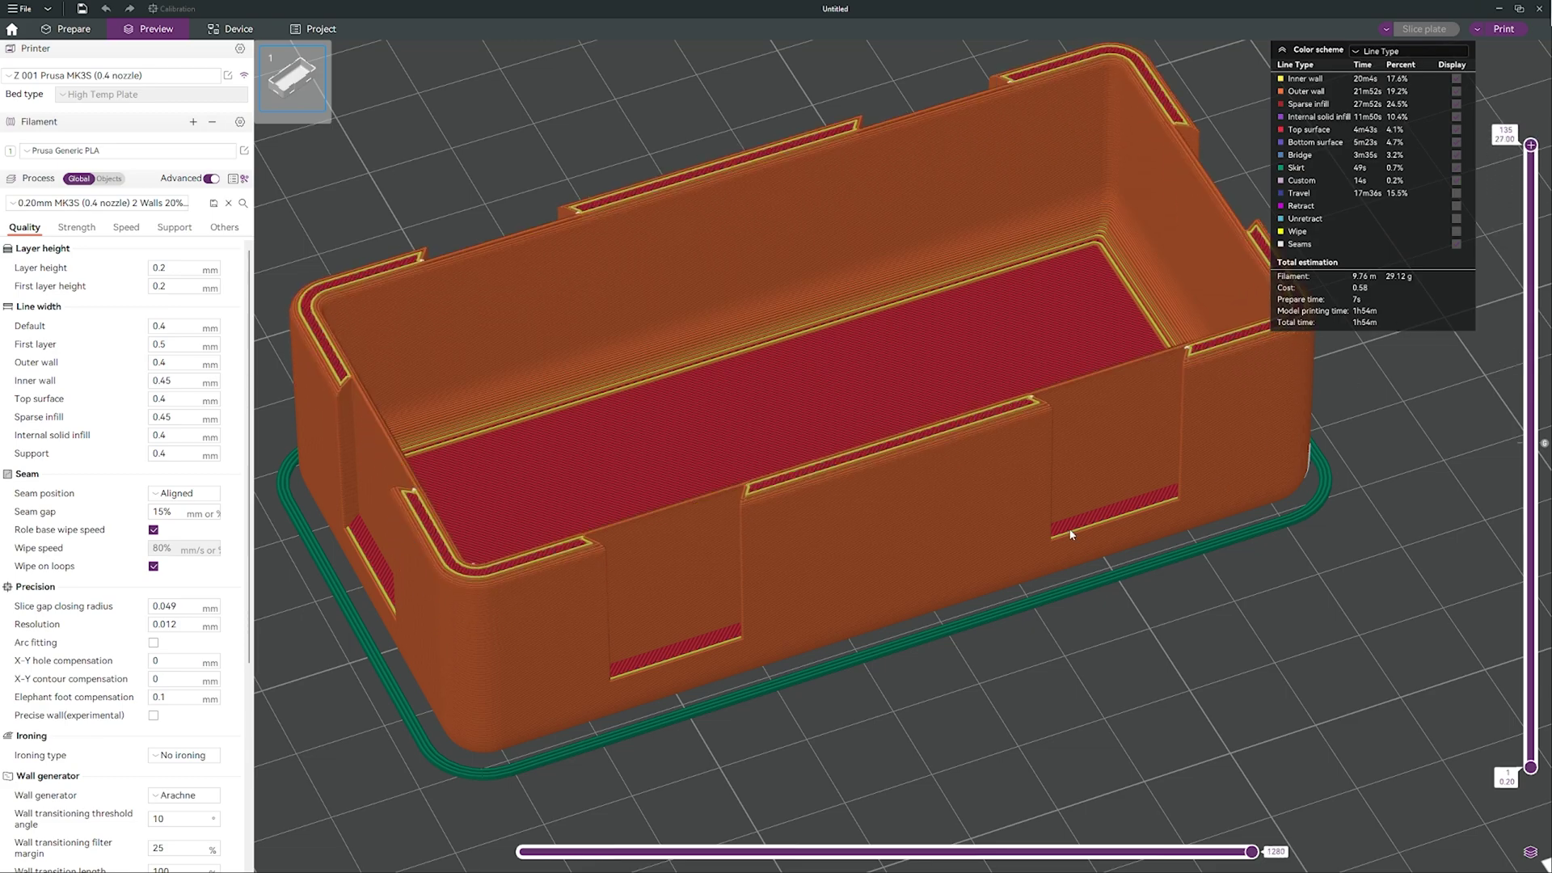
pyautogui.scroll(-10, 1071, 534)
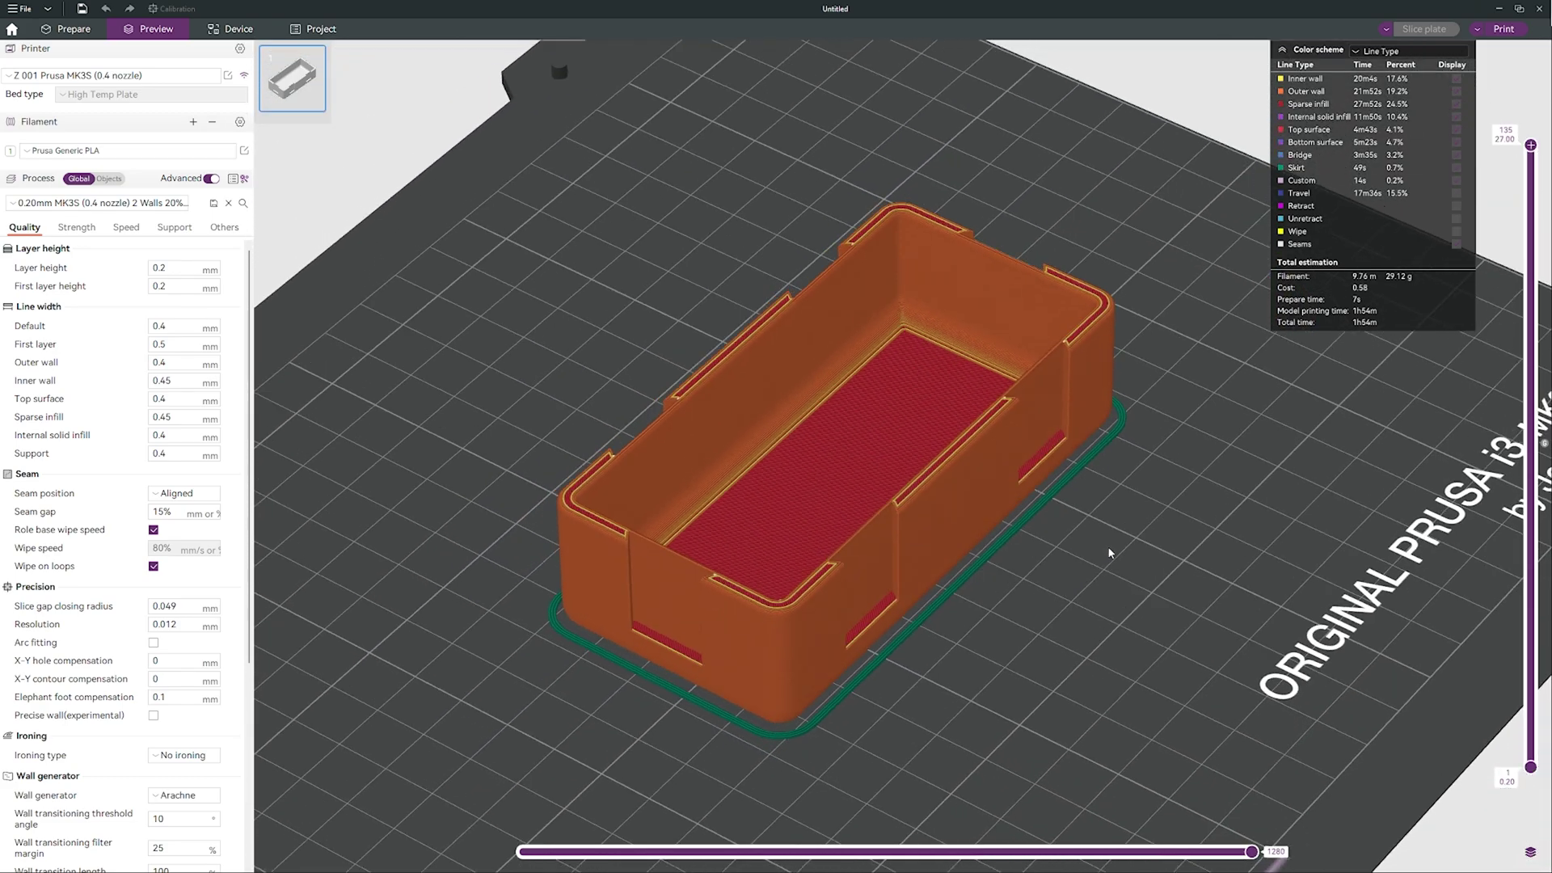
pyautogui.moveTo(1108, 553)
pyautogui.mouseDown()
pyautogui.moveTo(1127, 541)
pyautogui.moveTo(1098, 535)
pyautogui.moveTo(1093, 554)
pyautogui.mouseUp()
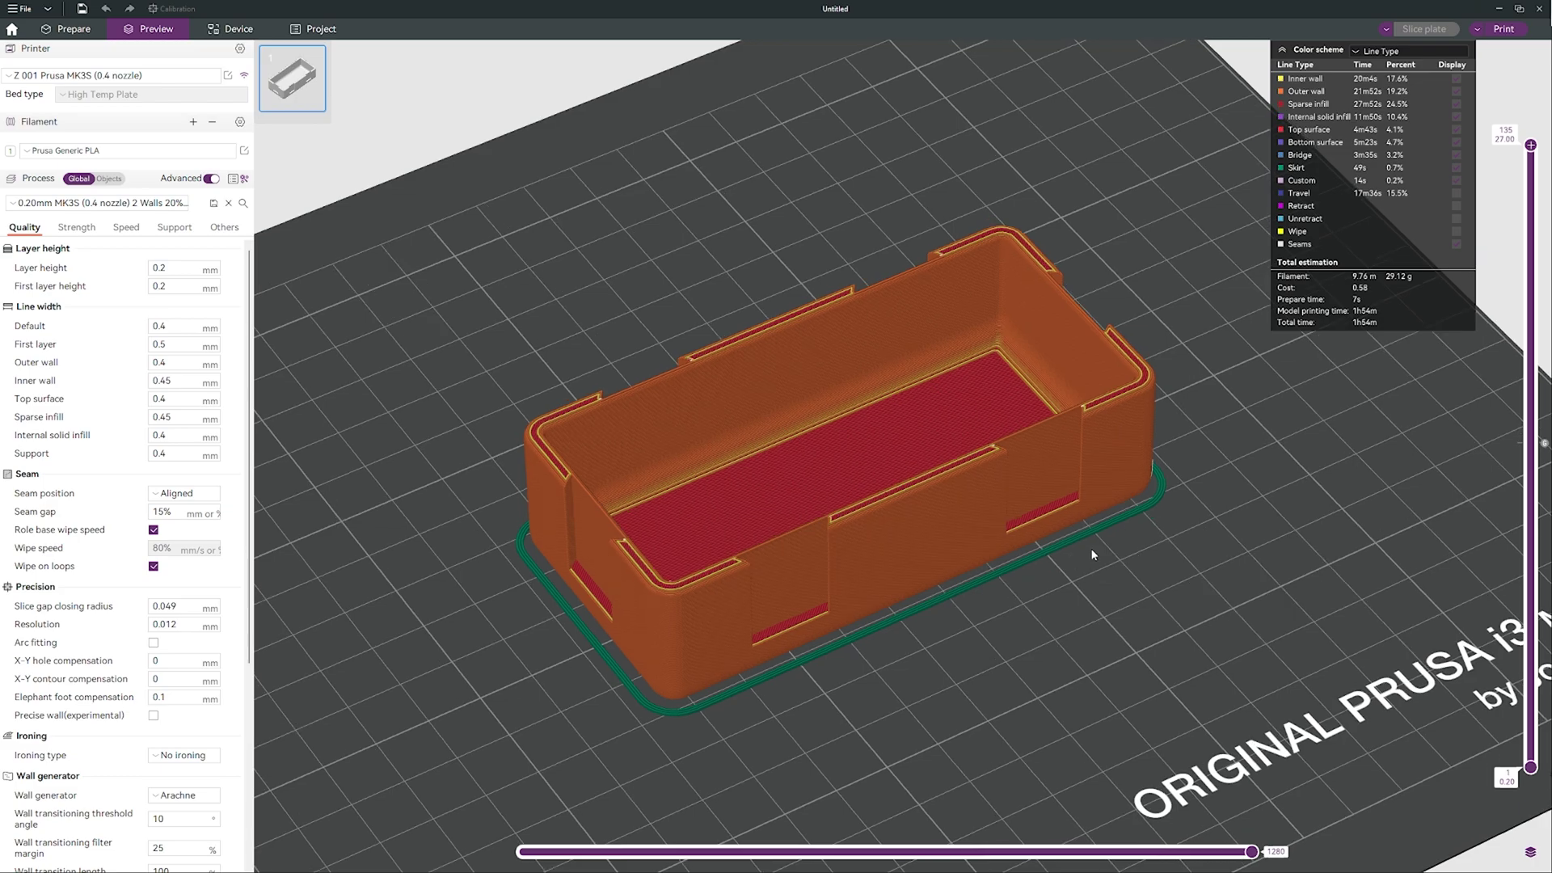
pyautogui.scroll(5, 1051, 585)
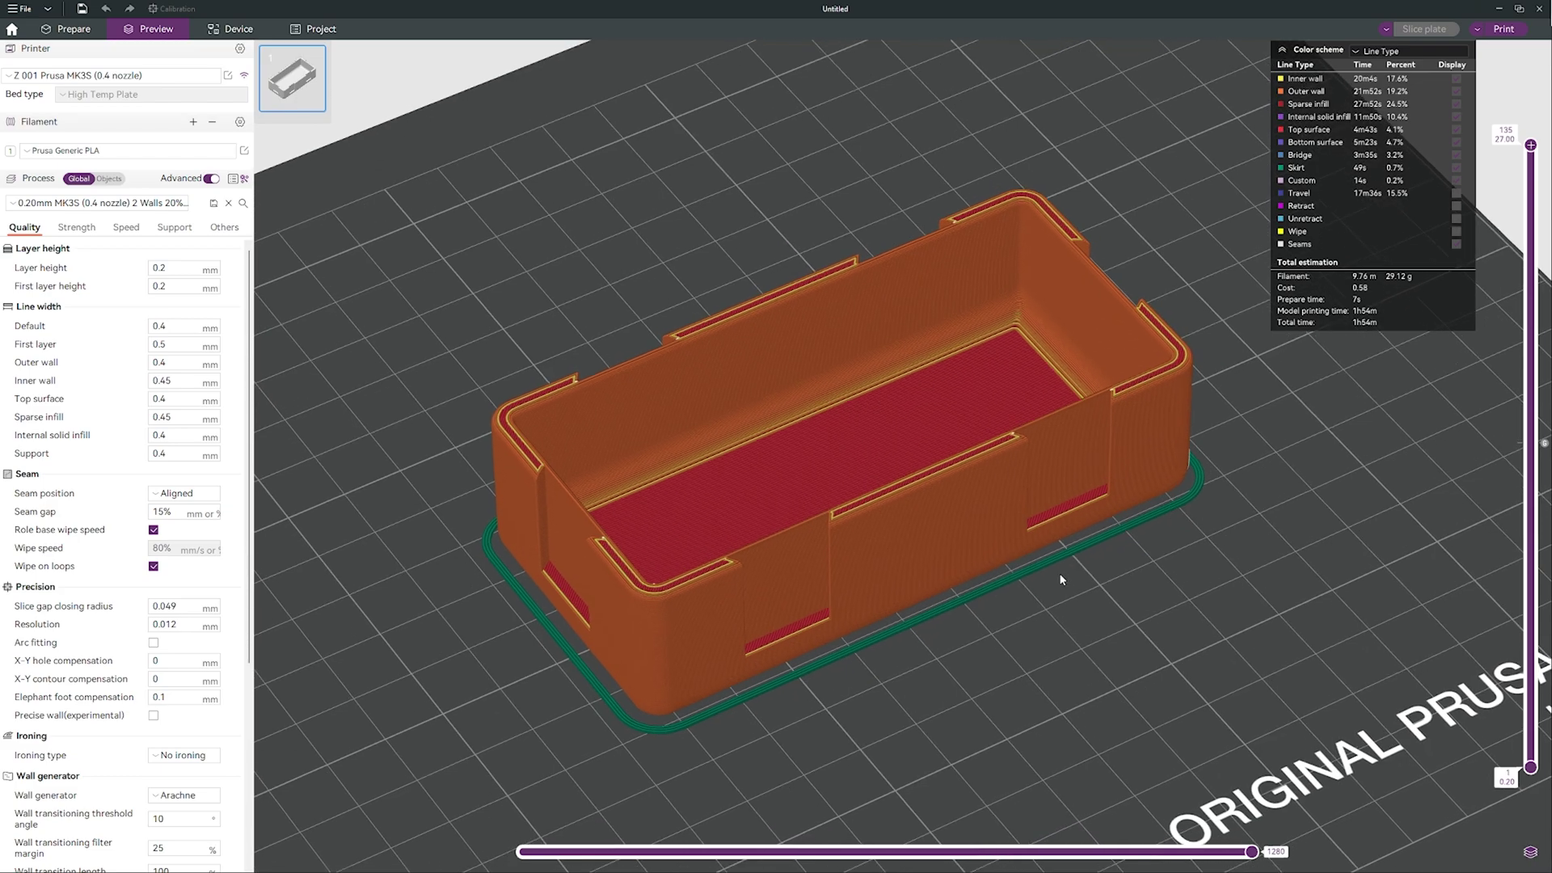
pyautogui.scroll(-5, 1102, 566)
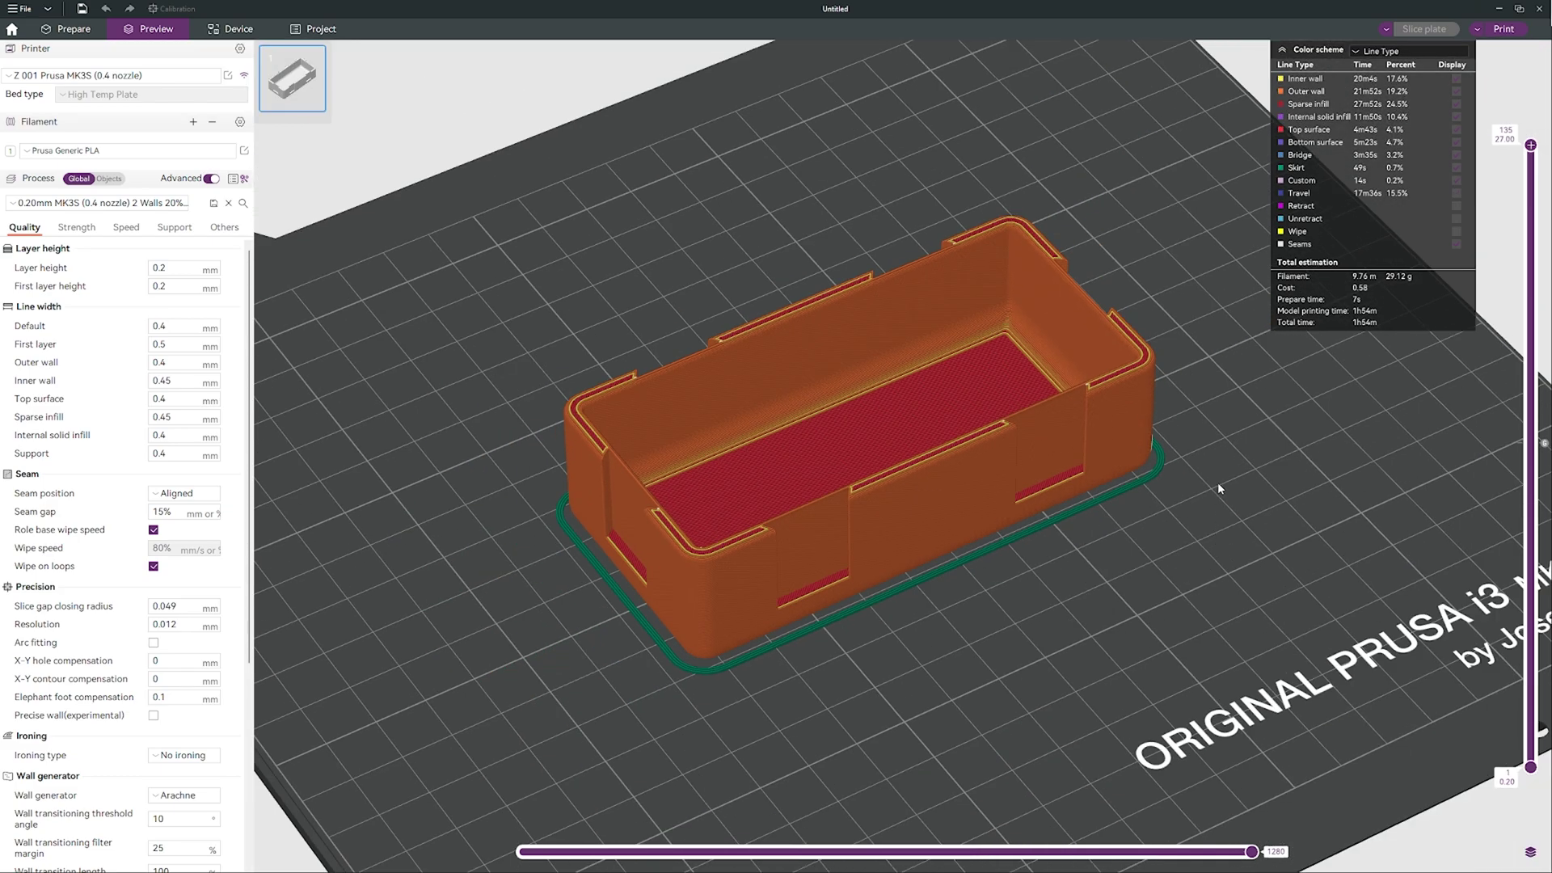
pyautogui.moveTo(1217, 481); pyautogui.dragTo(1216, 514)
pyautogui.scroll(2, 1216, 513)
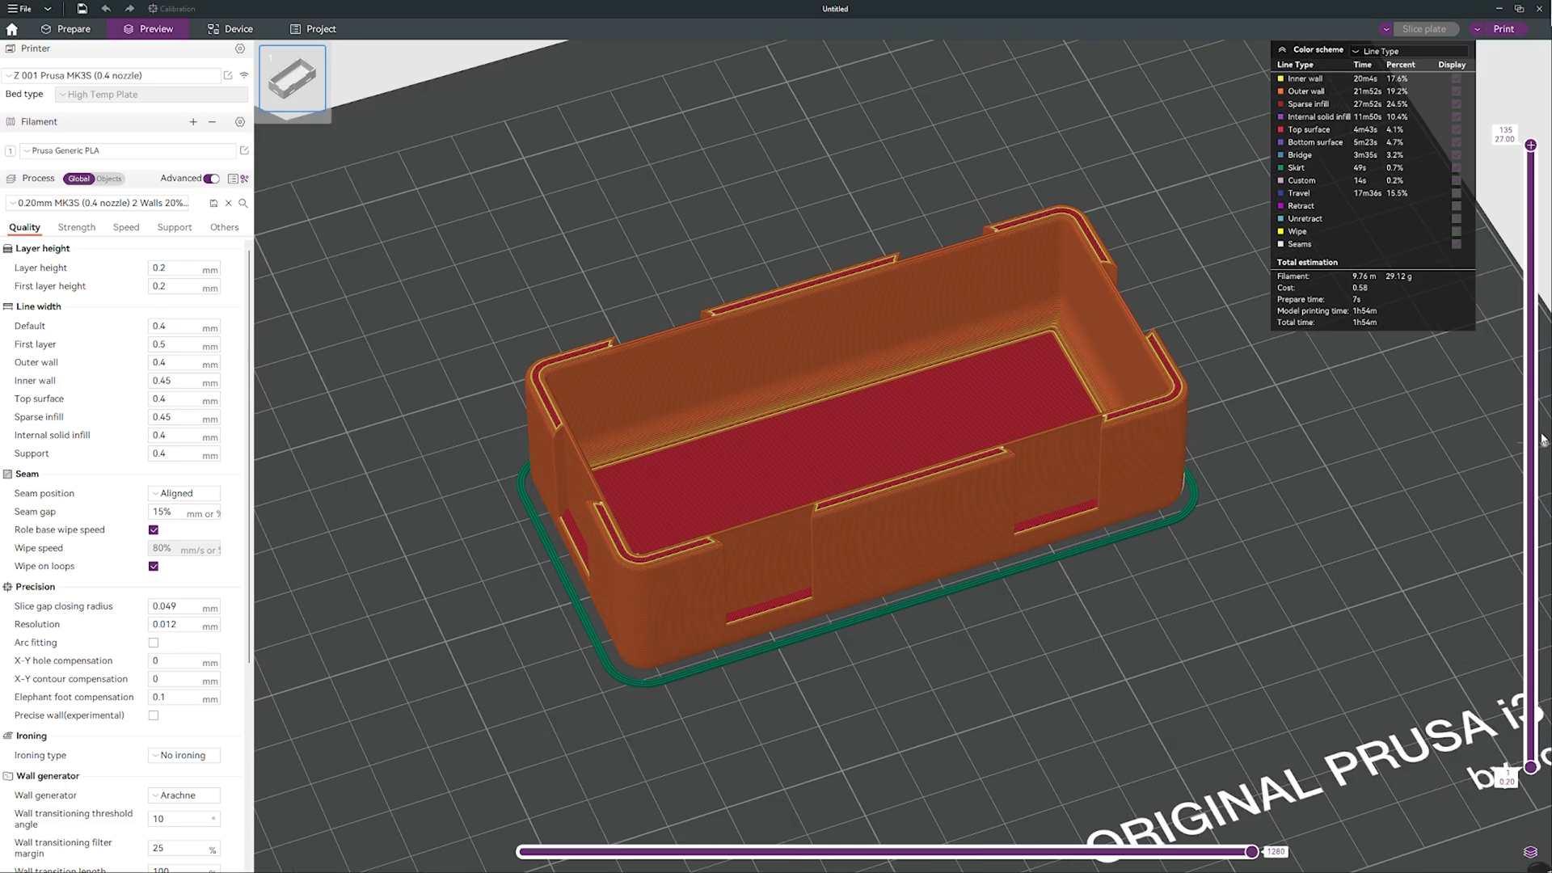
pyautogui.moveTo(1529, 145); pyautogui.dragTo(1541, 445)
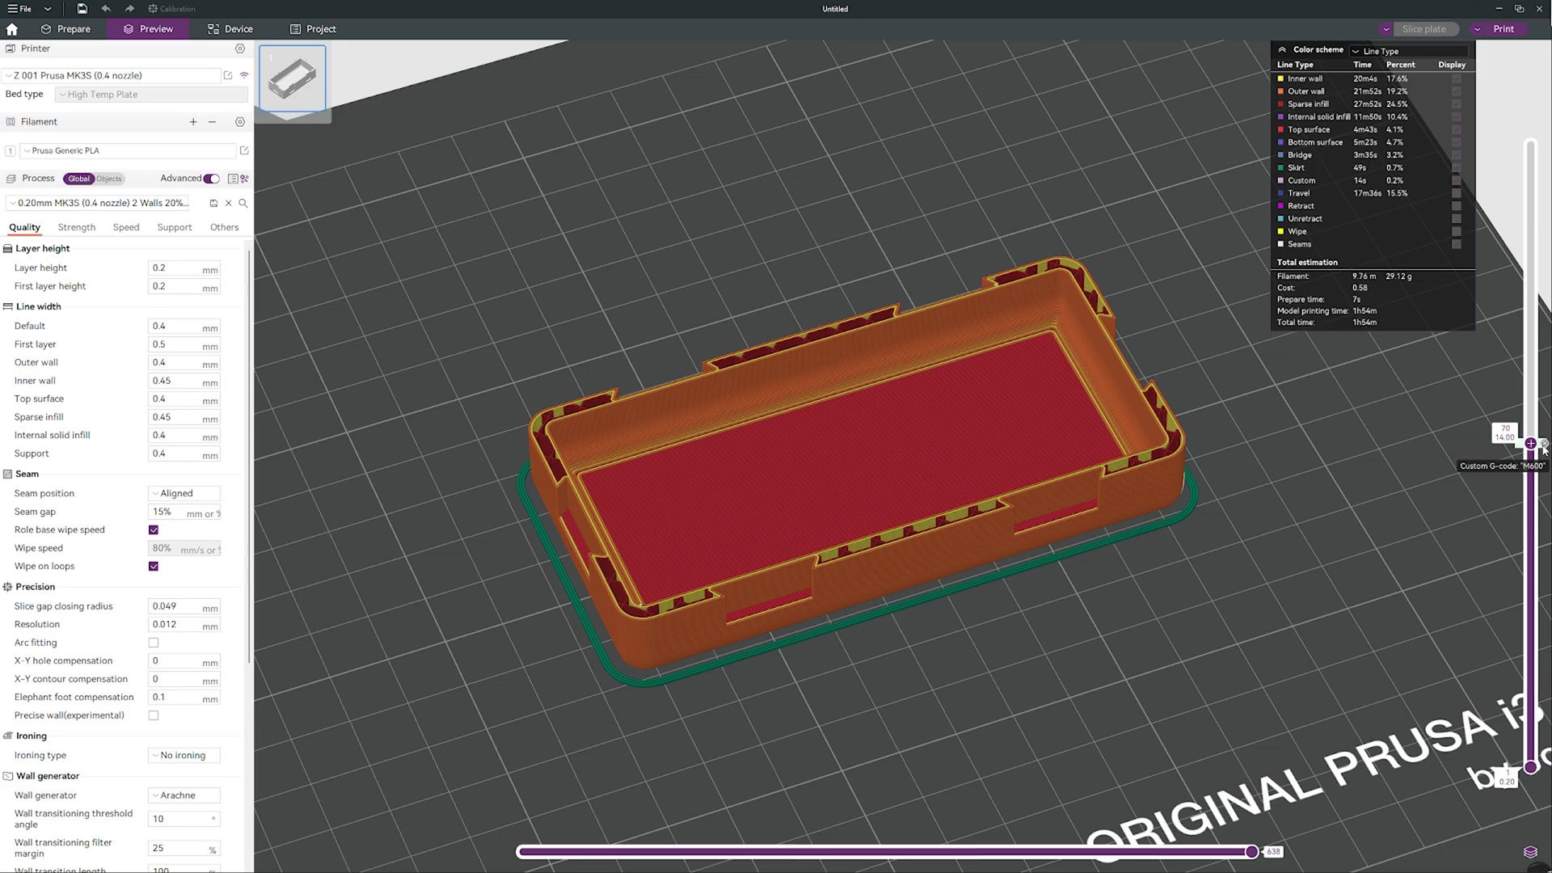
pyautogui.moveTo(1530, 442); pyautogui.dragTo(1547, 140)
pyautogui.moveTo(1240, 438); pyautogui.dragTo(1250, 478)
pyautogui.scroll(3, 1250, 485)
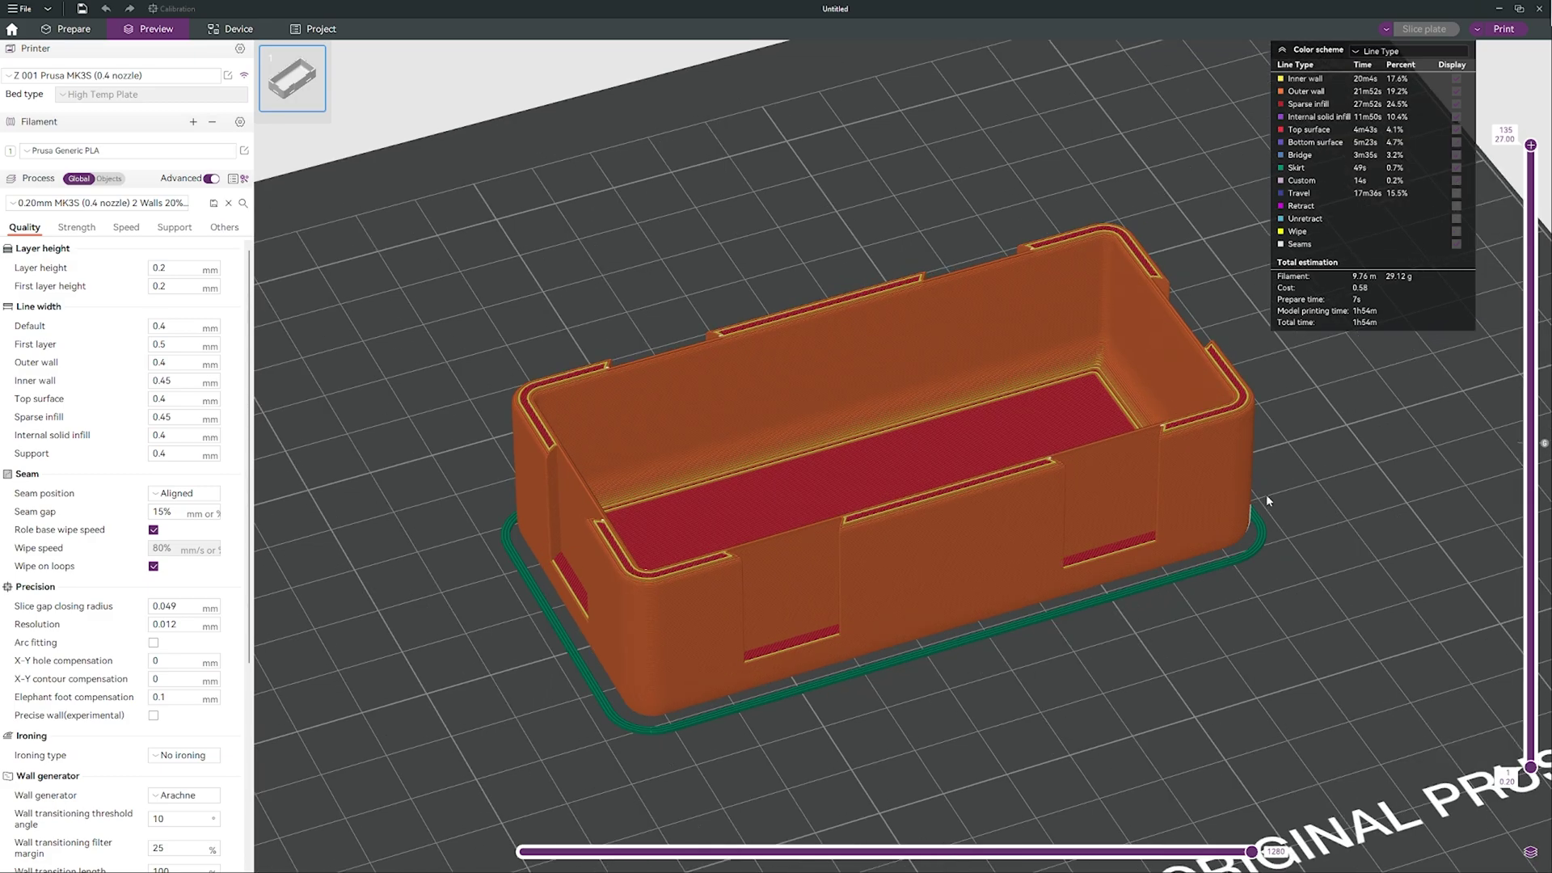
pyautogui.scroll(-5, 1266, 493)
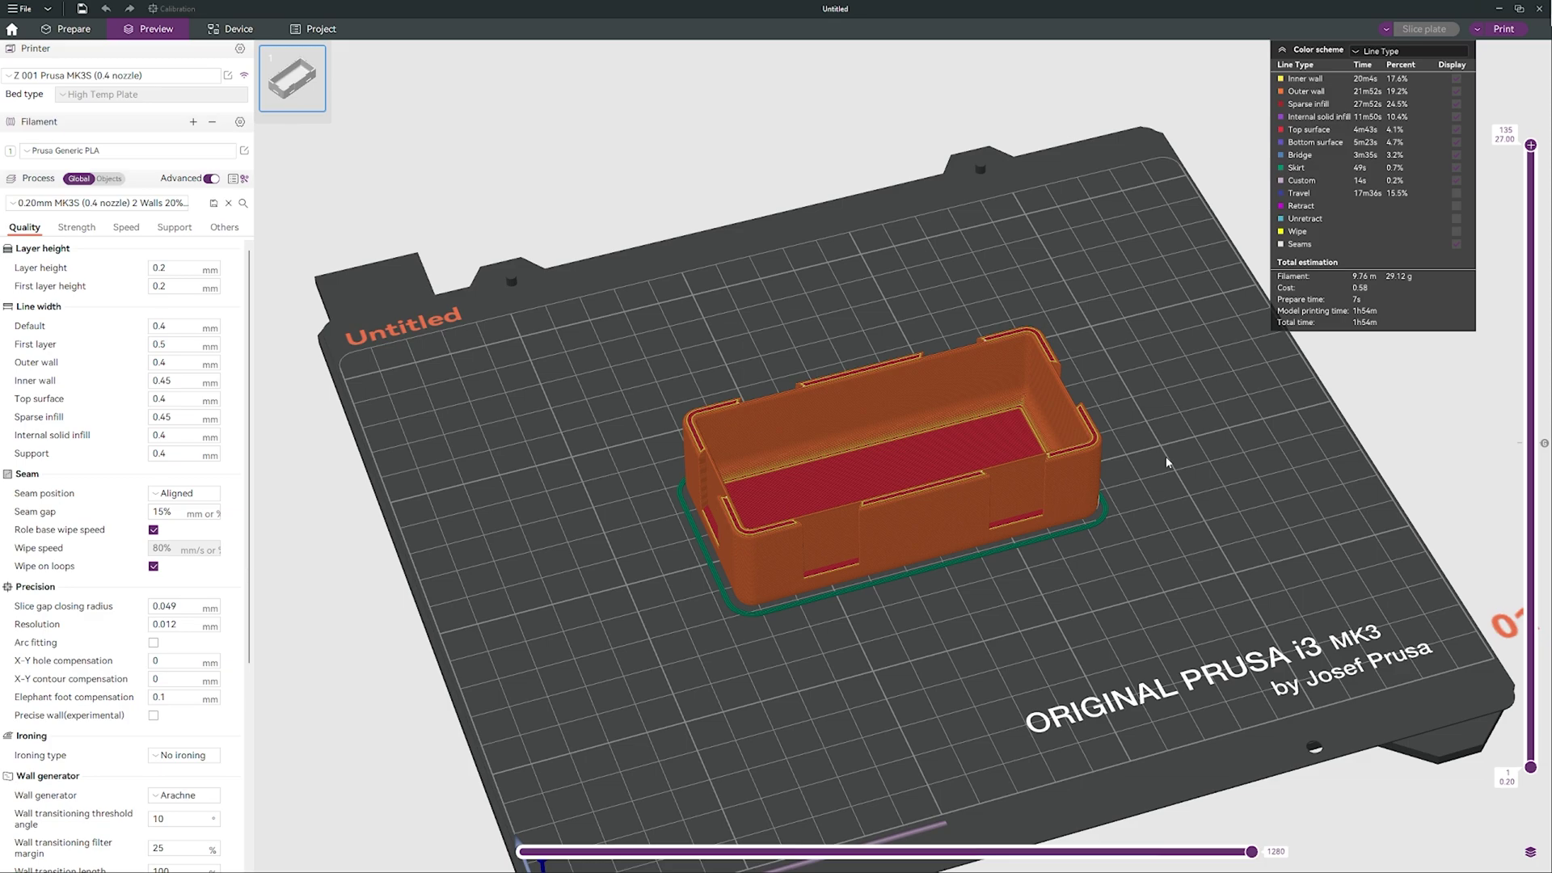
# Step: Remove the box from the plate and add a cylinder primitive instead
pyautogui.hotkey('ctrl', 'z')
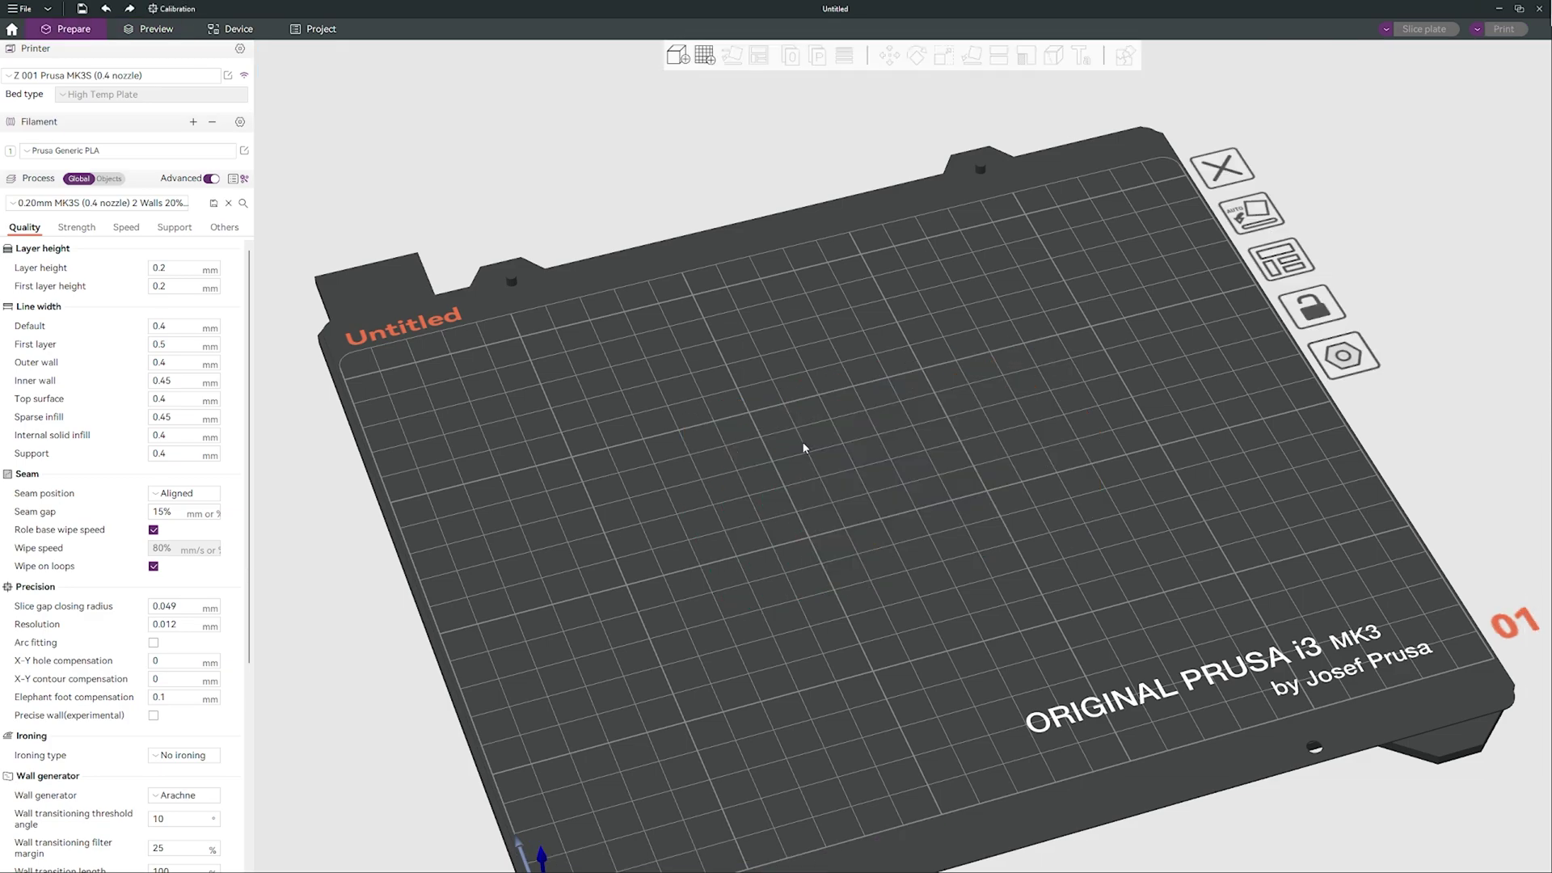
pyautogui.rightClick(802, 443)
pyautogui.moveTo(869, 526)
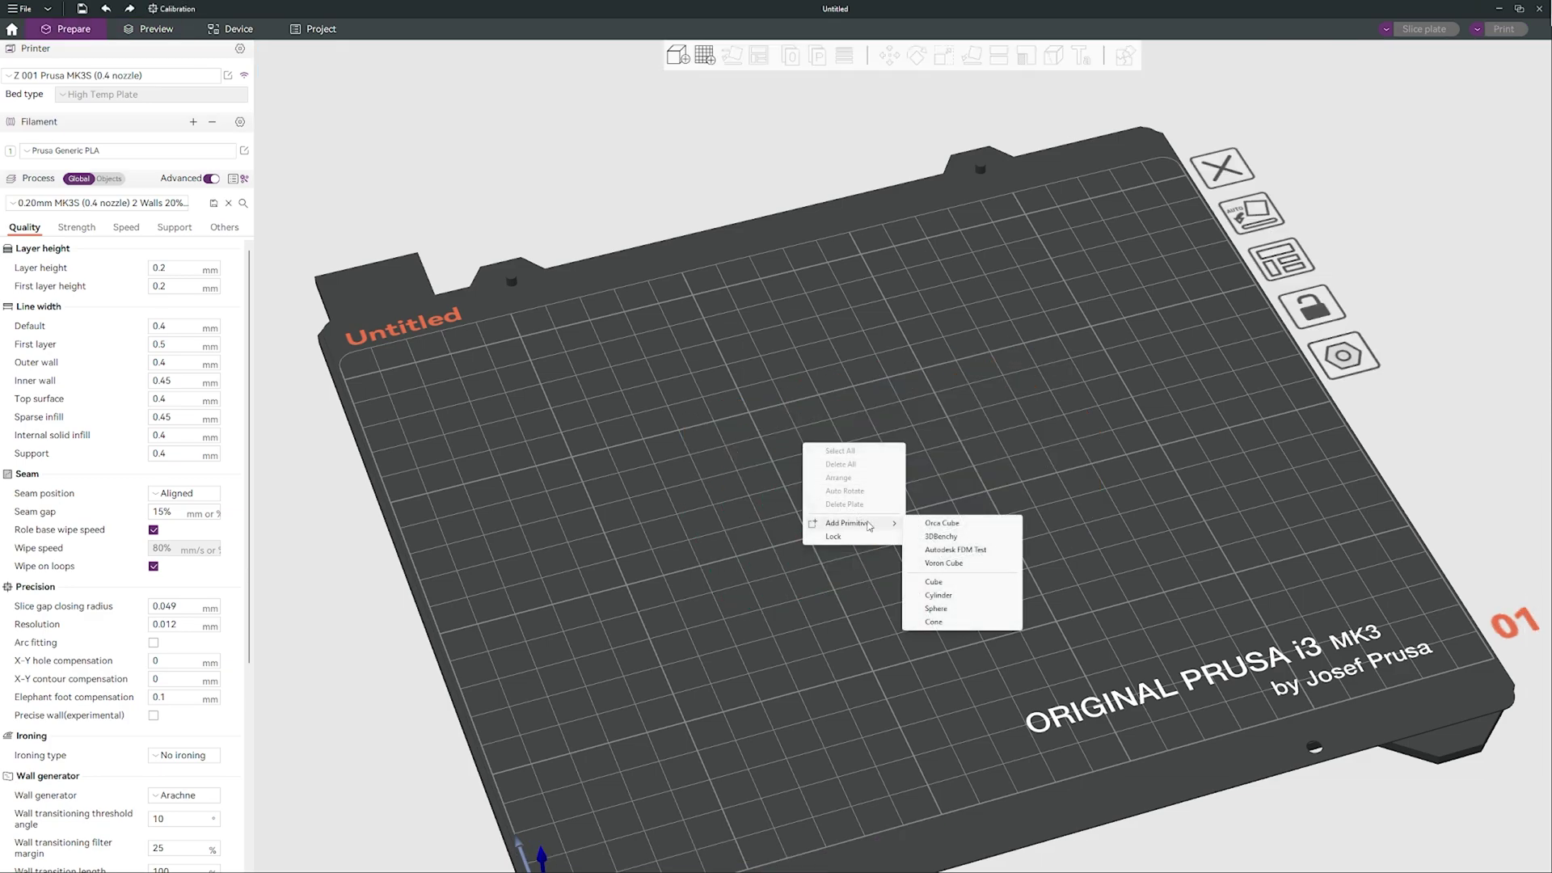
pyautogui.click(939, 595)
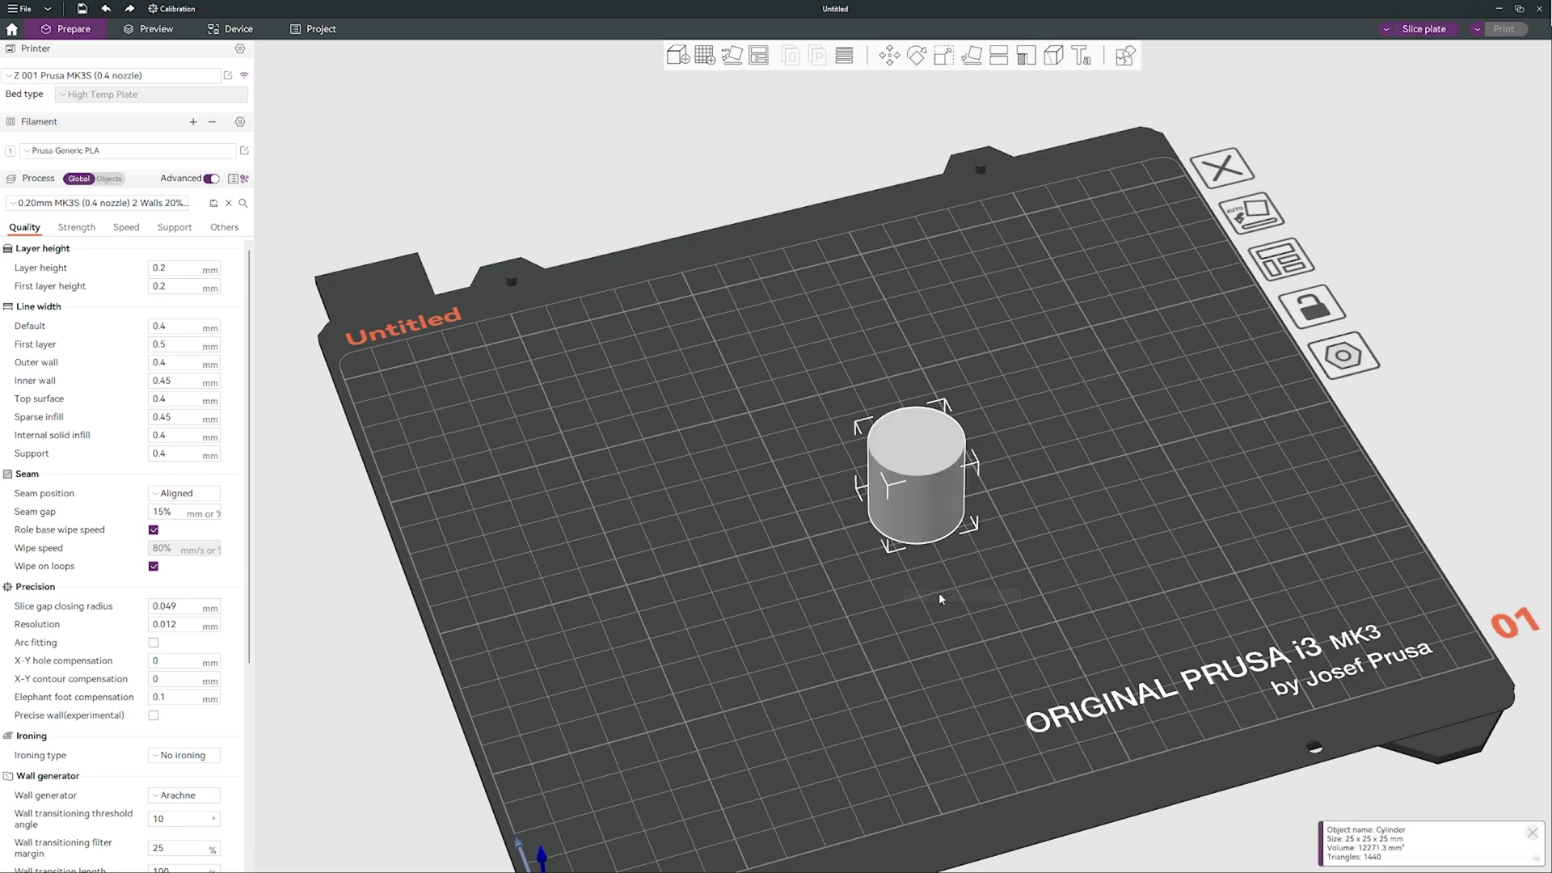
pyautogui.scroll(3, 948, 602)
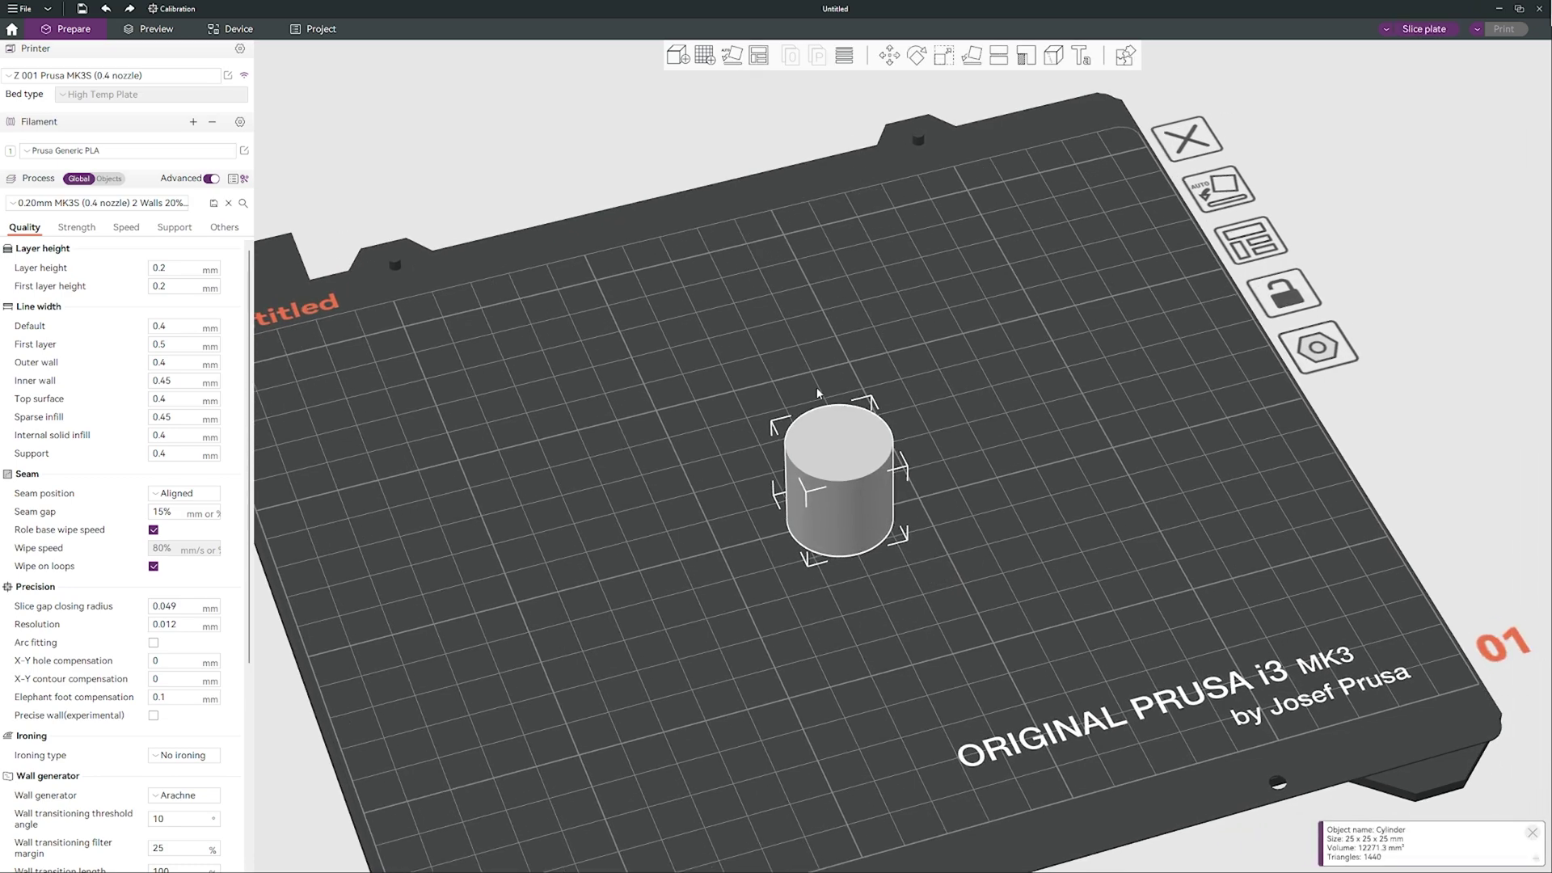
# Step: Scale the cylinder uniformly to 300% (75 × 75 × 75 mm) and inspect it on the bed
pyautogui.click(940, 59)
pyautogui.click(996, 101)
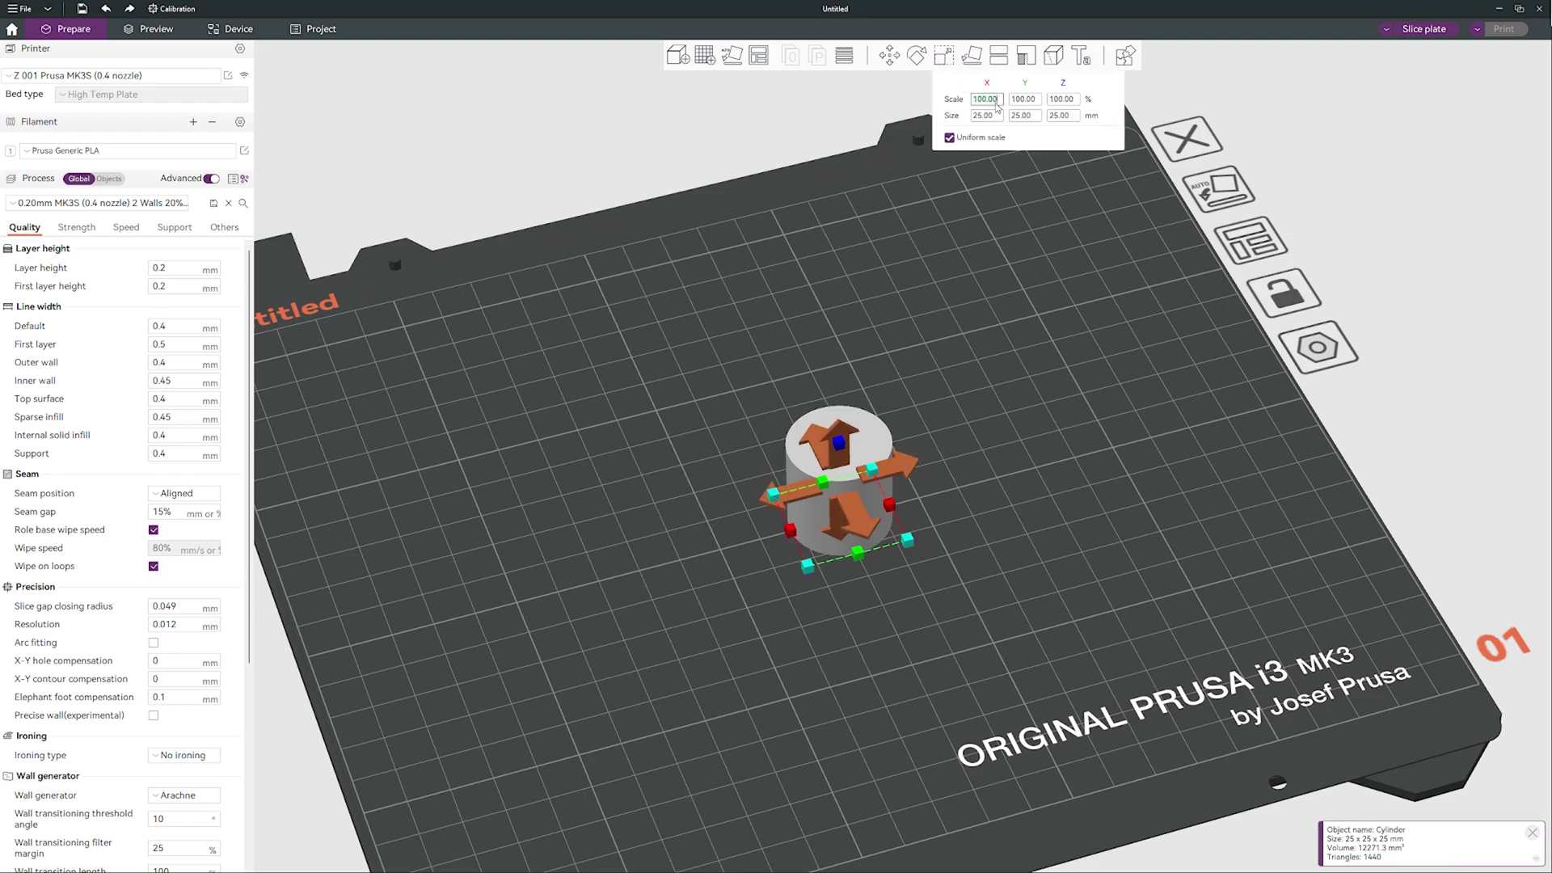
pyautogui.press('BackSpace')
pyautogui.press('BackSpace')
pyautogui.press('BackSpace')
pyautogui.press('BackSpace')
pyautogui.press('BackSpace')
pyautogui.press('BackSpace')
pyautogui.write('300')
pyautogui.press('Return')
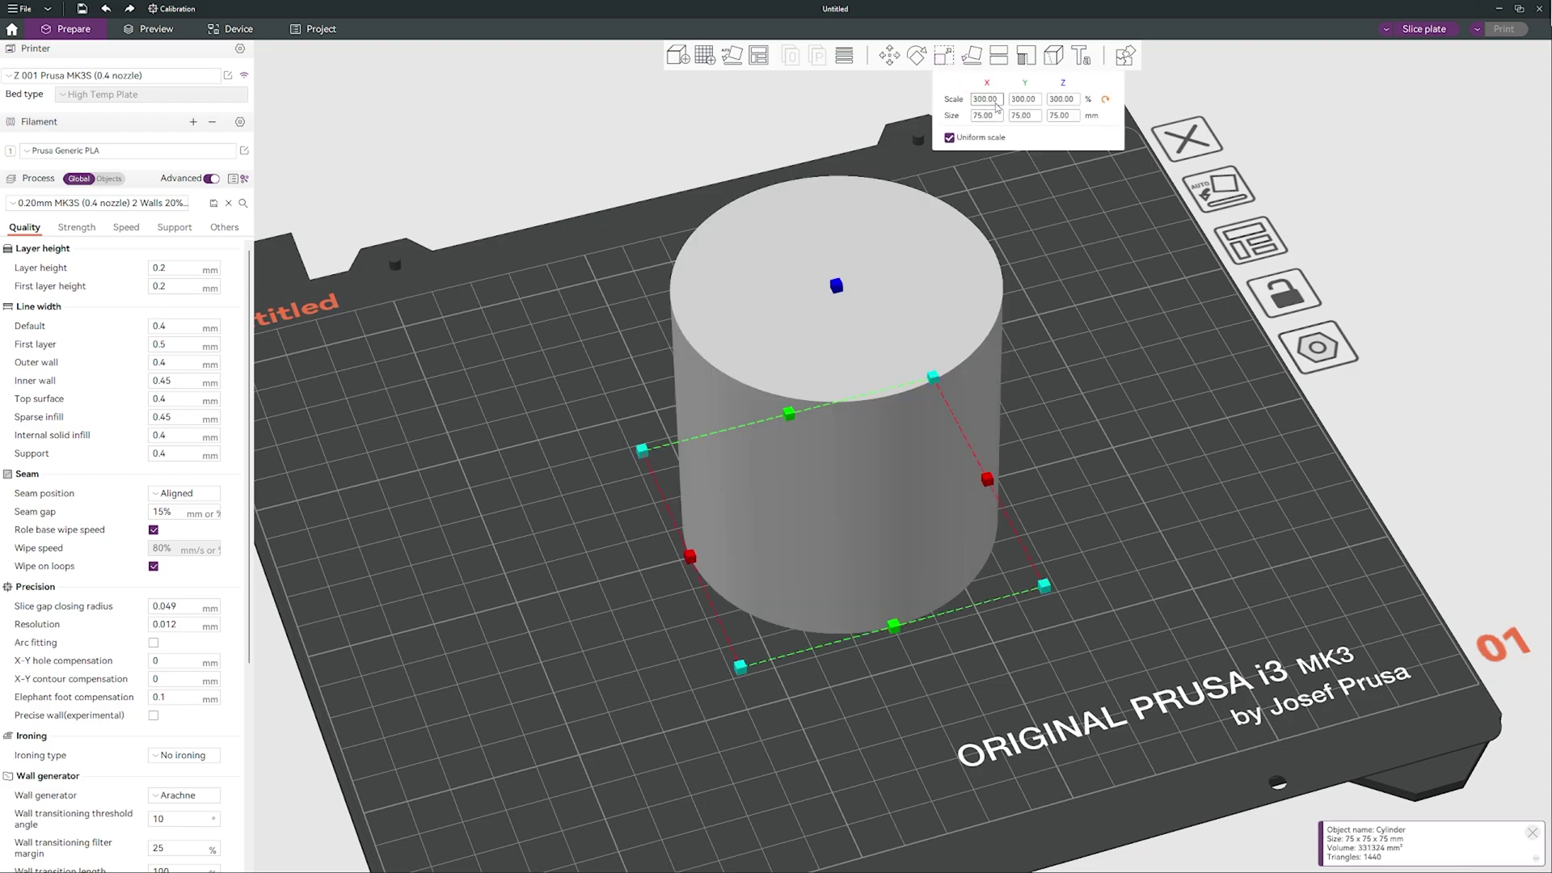
pyautogui.click(1087, 299)
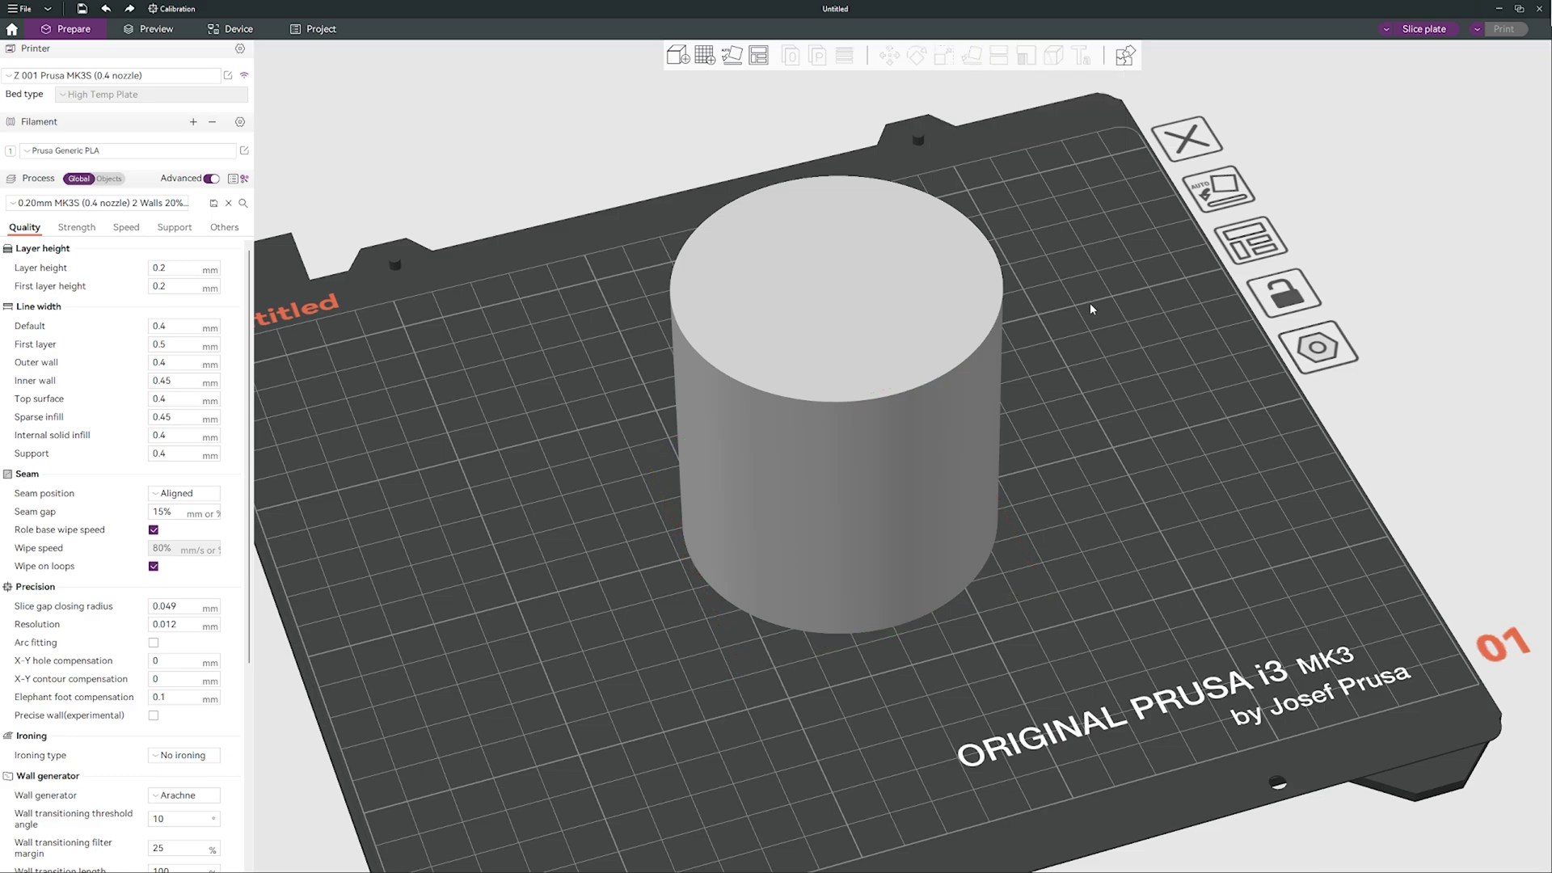
pyautogui.moveTo(1090, 302)
pyautogui.mouseDown()
pyautogui.moveTo(1121, 299)
pyautogui.moveTo(1089, 302)
pyautogui.mouseUp()
pyautogui.click(905, 318)
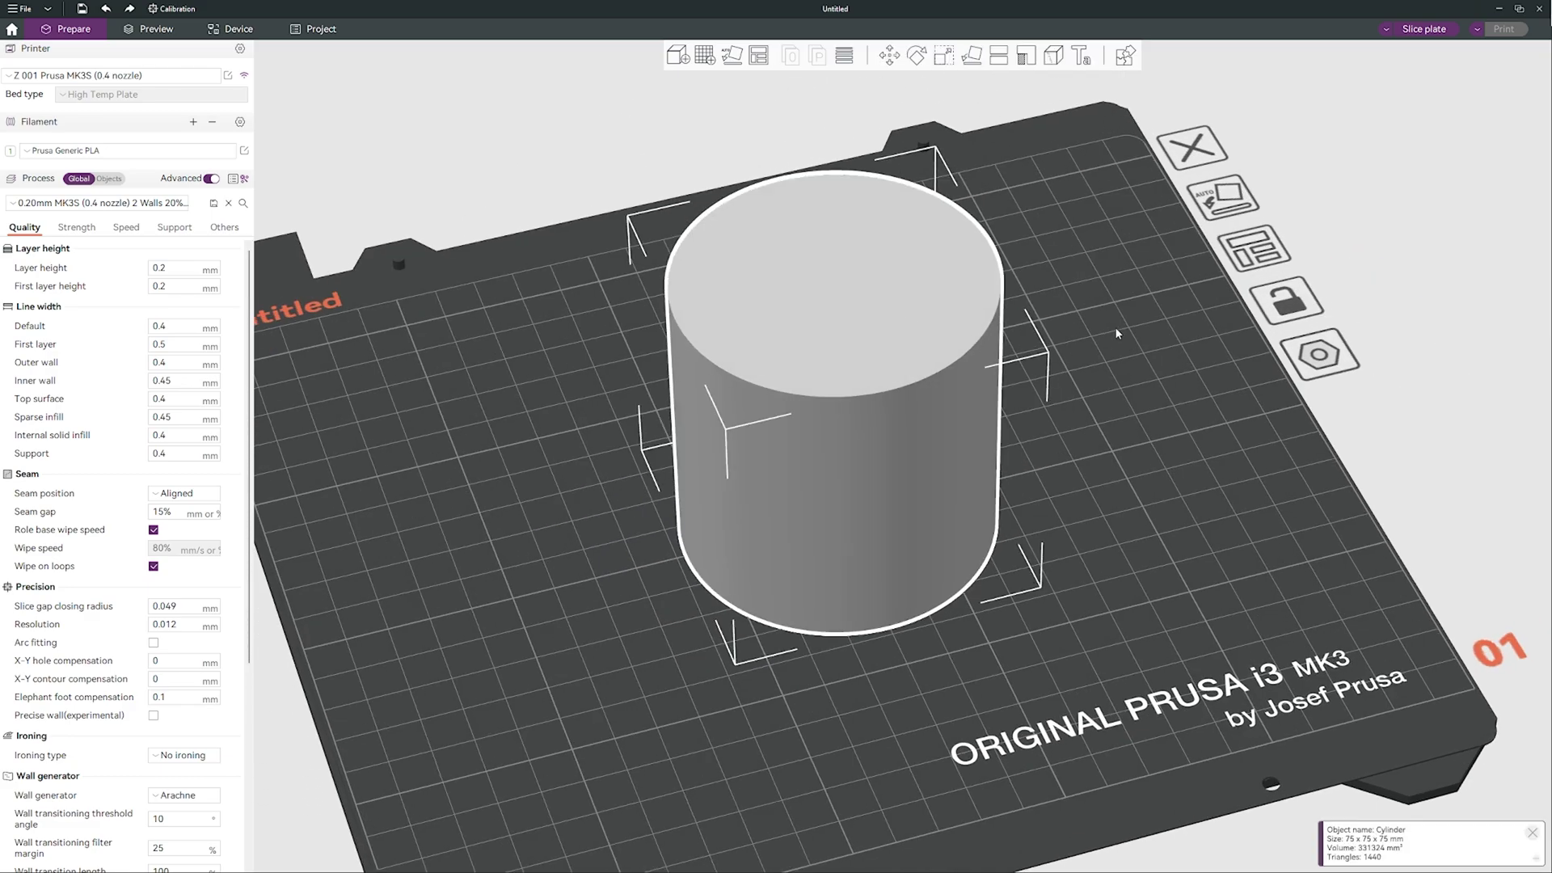
pyautogui.moveTo(1113, 327); pyautogui.dragTo(1099, 323, button='middle')
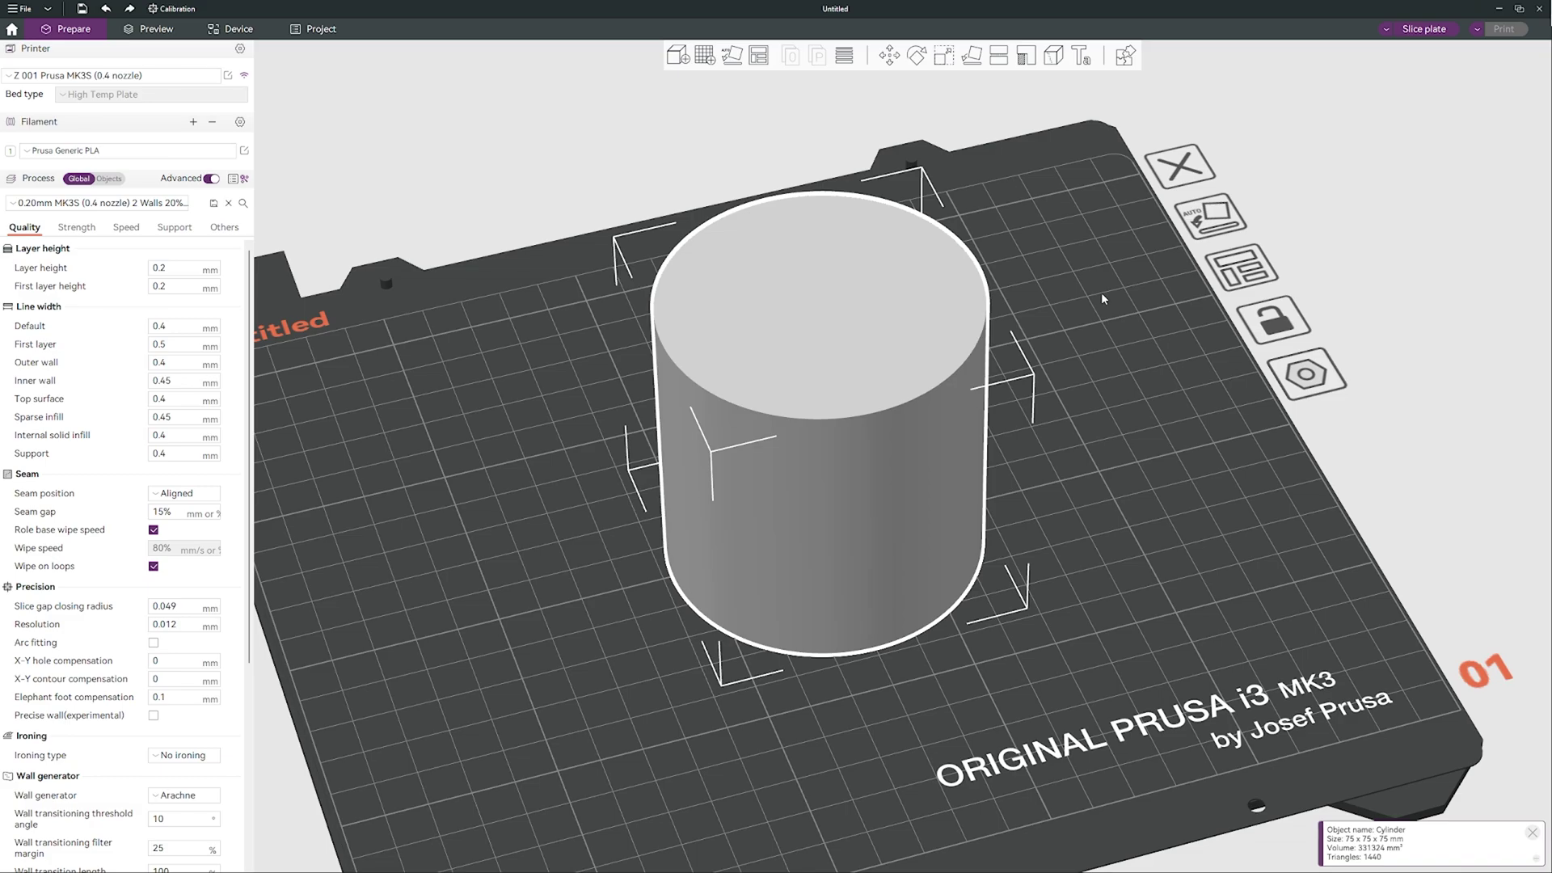
pyautogui.scroll(3, 1101, 295)
pyautogui.scroll(-5, 1101, 276)
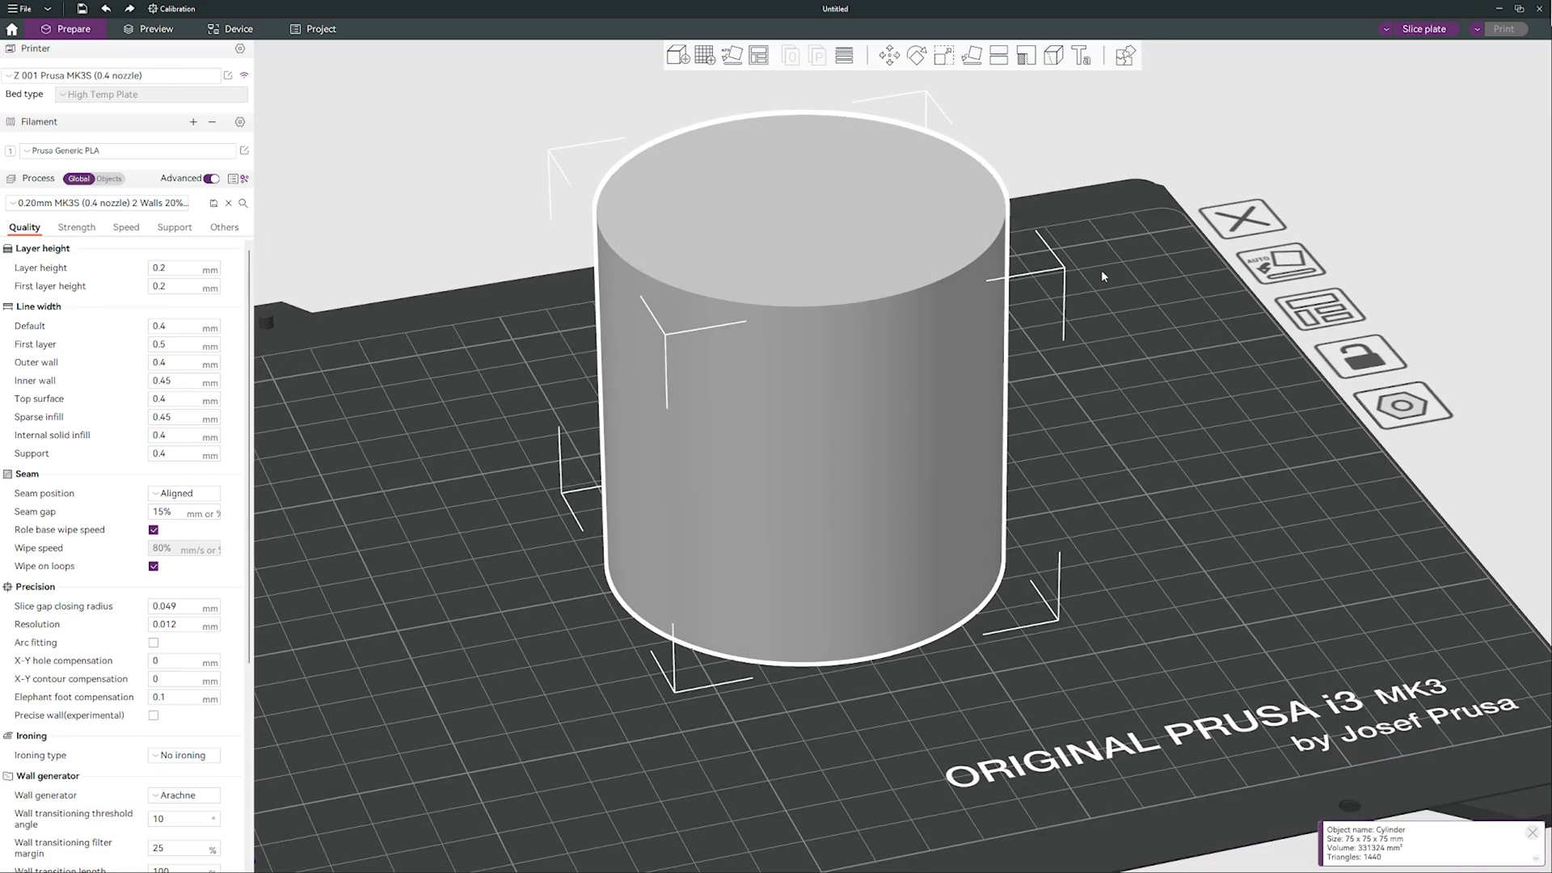
pyautogui.moveTo(1102, 279); pyautogui.dragTo(1088, 279)
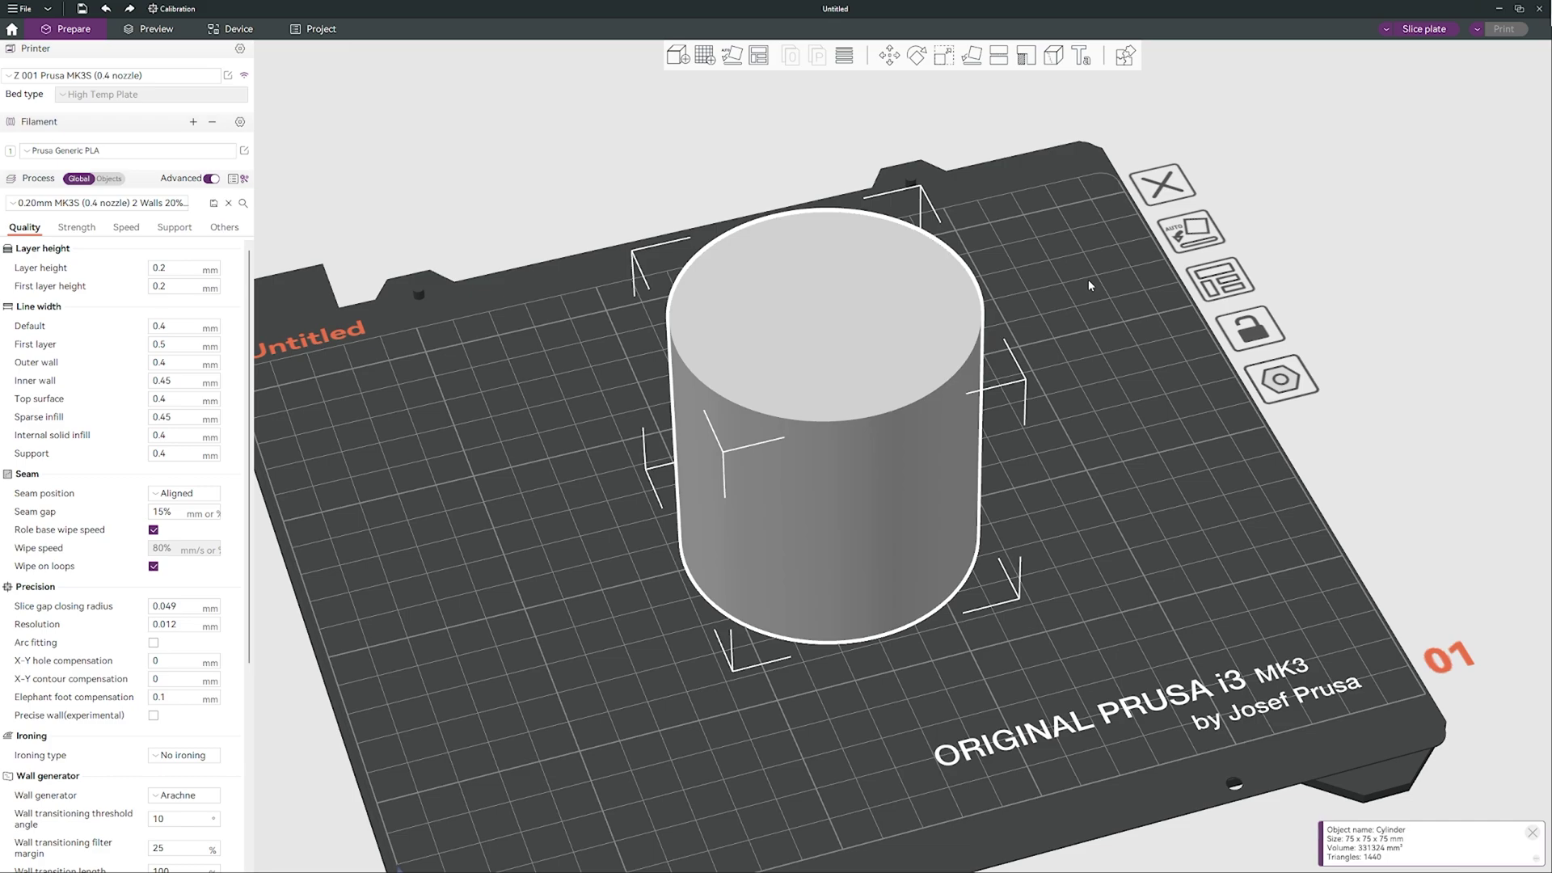
pyautogui.moveTo(1103, 313); pyautogui.dragTo(1046, 325, button='middle')
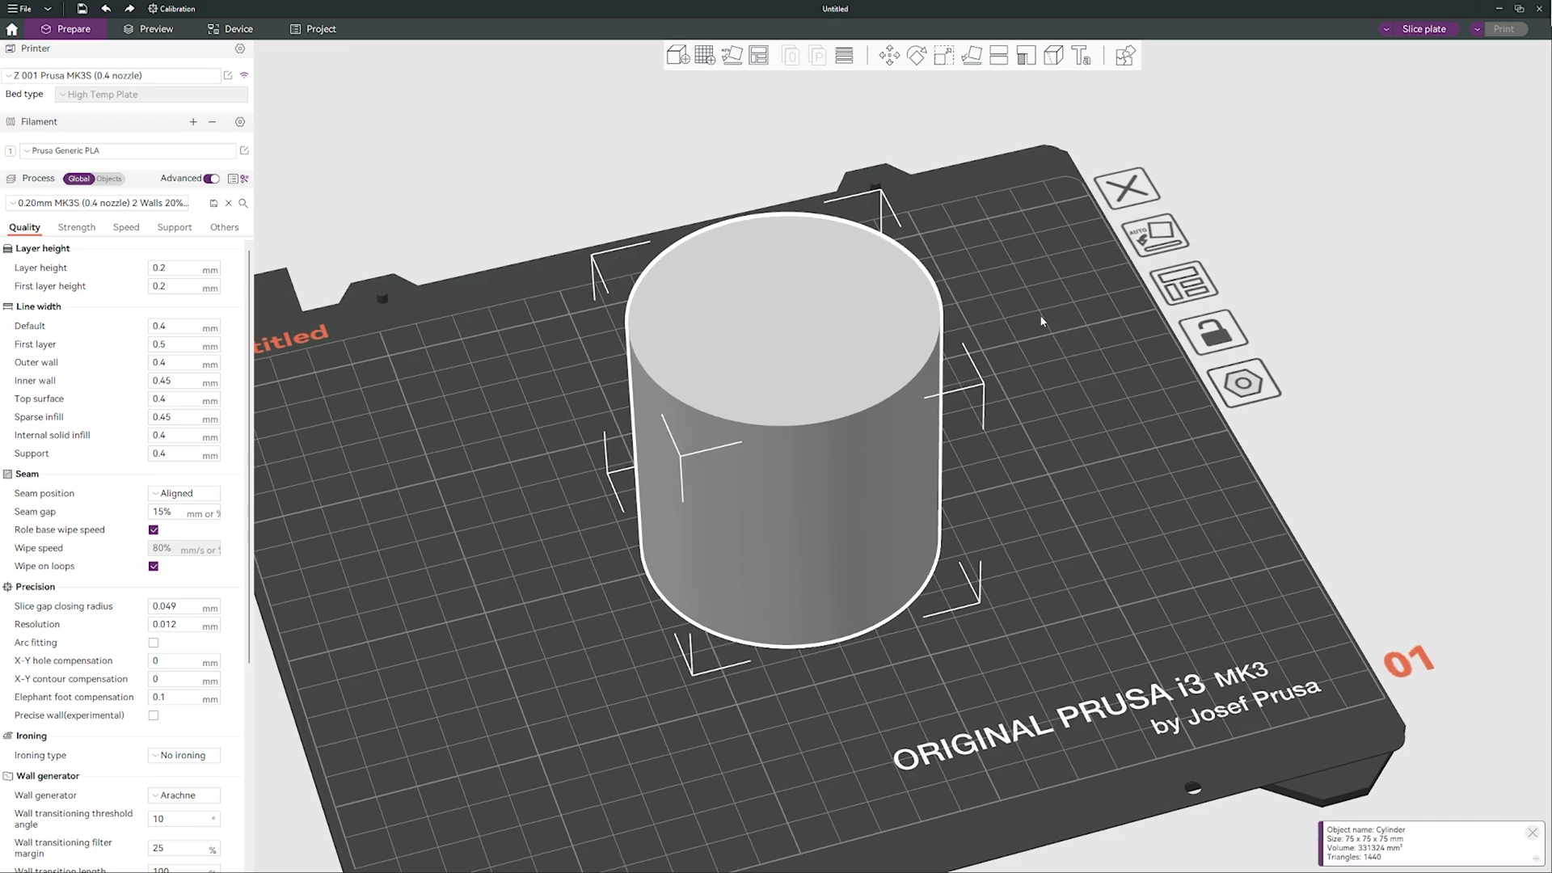
pyautogui.moveTo(1040, 313); pyautogui.dragTo(1056, 352)
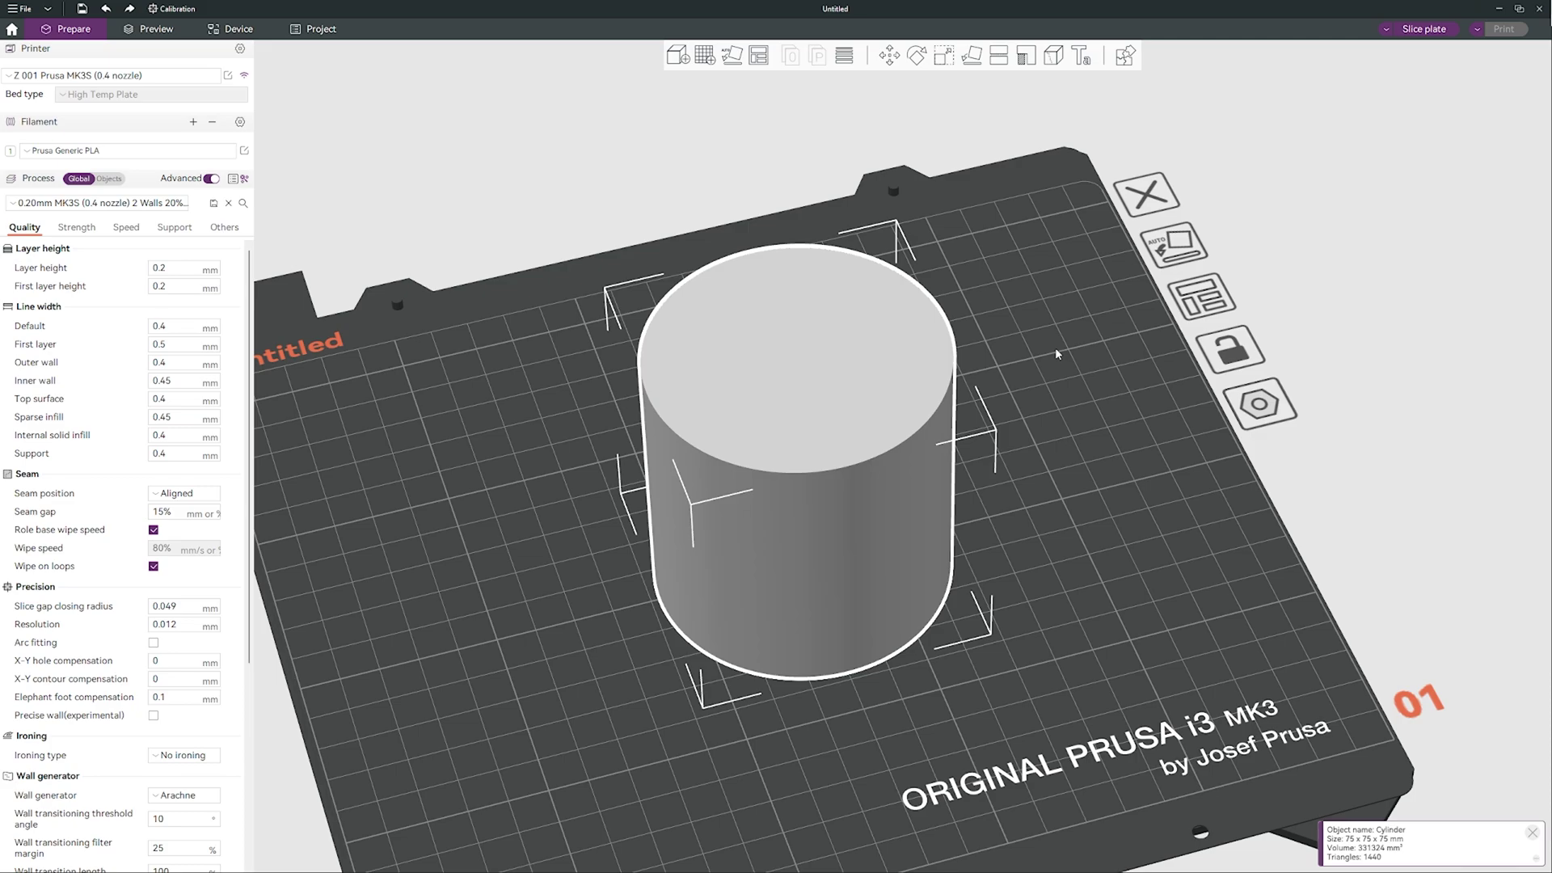
pyautogui.moveTo(1054, 349); pyautogui.dragTo(1054, 345)
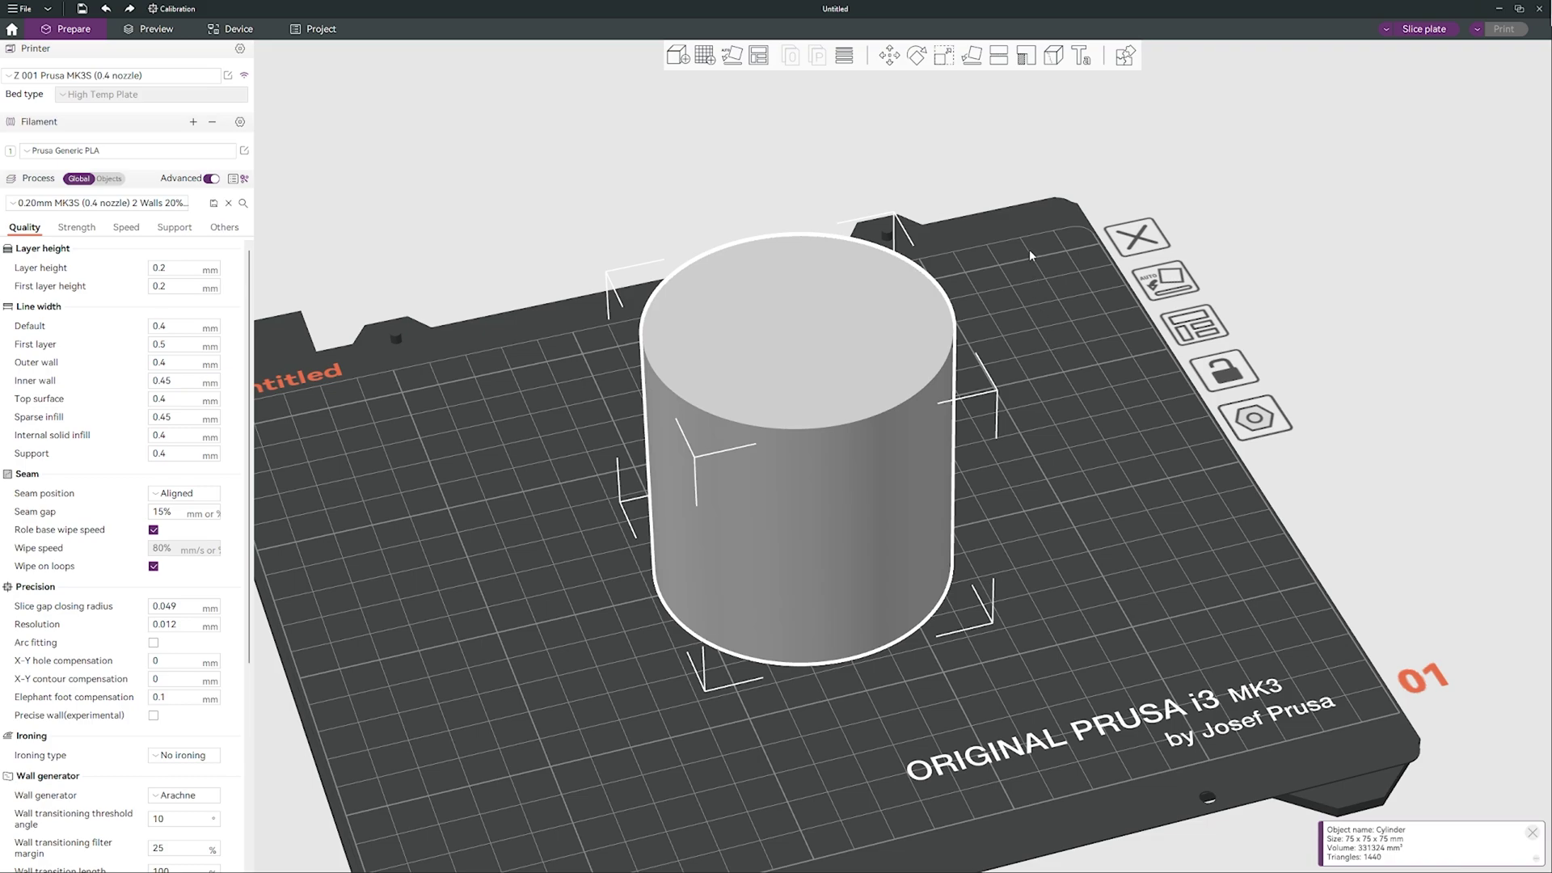
# Step: Tilt the cylinder's cut plane and raise it to 39.75 mm height
pyautogui.click(998, 56)
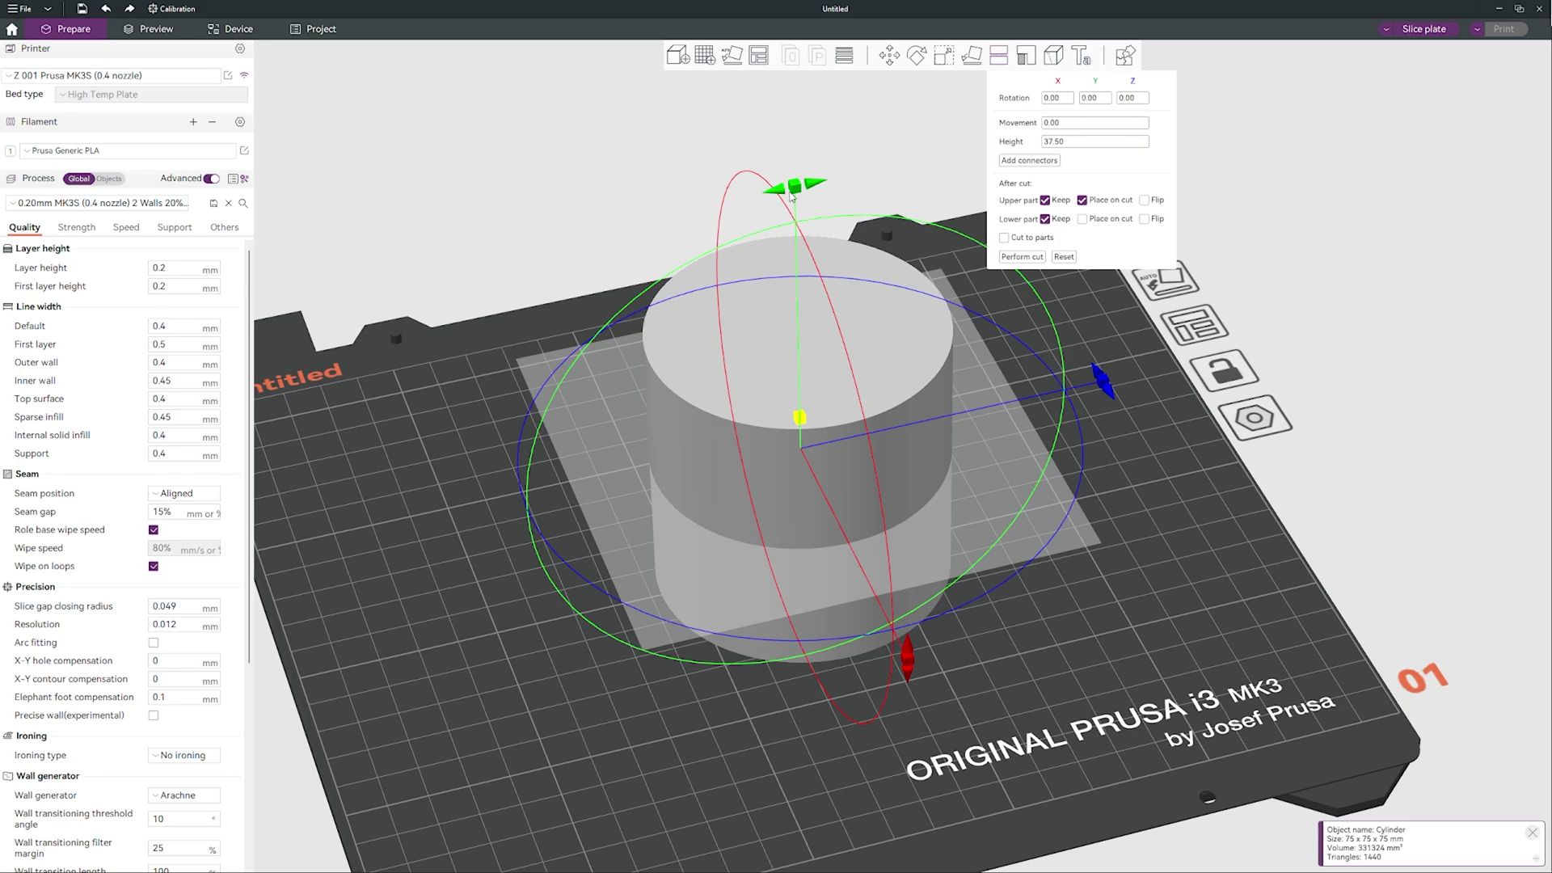
pyautogui.moveTo(800, 217); pyautogui.dragTo(859, 291)
pyautogui.moveTo(813, 416)
pyautogui.mouseDown()
pyautogui.moveTo(836, 261)
pyautogui.moveTo(833, 483)
pyautogui.moveTo(828, 410)
pyautogui.mouseUp()
pyautogui.moveTo(1110, 332); pyautogui.dragTo(1176, 368)
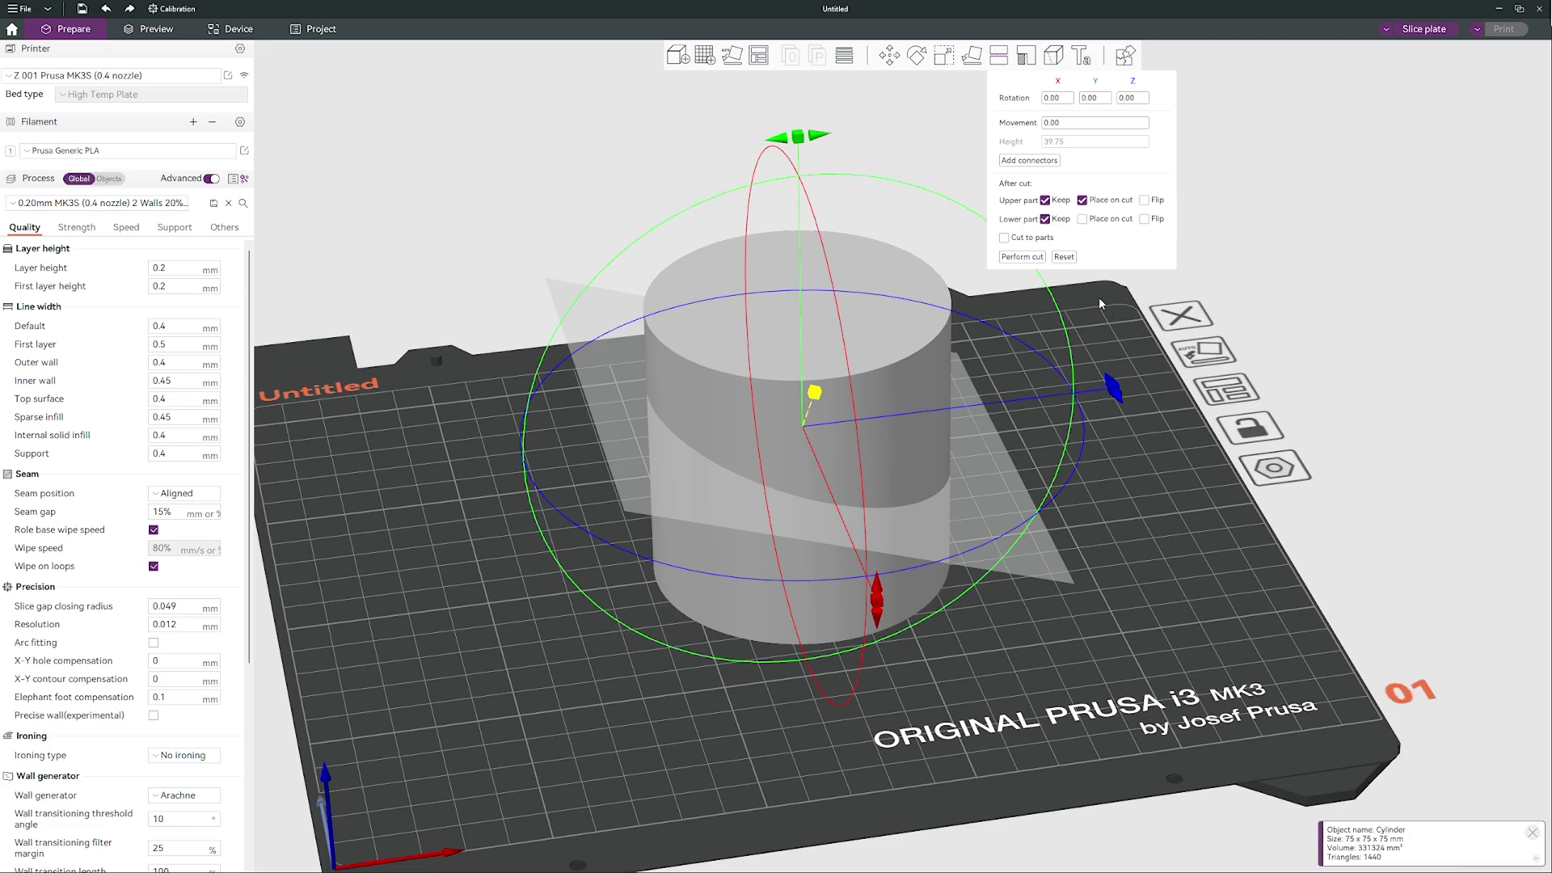
# Step: Start adding connectors to the cut face with the Frustum style selected
pyautogui.click(1028, 160)
pyautogui.scroll(5, 914, 346)
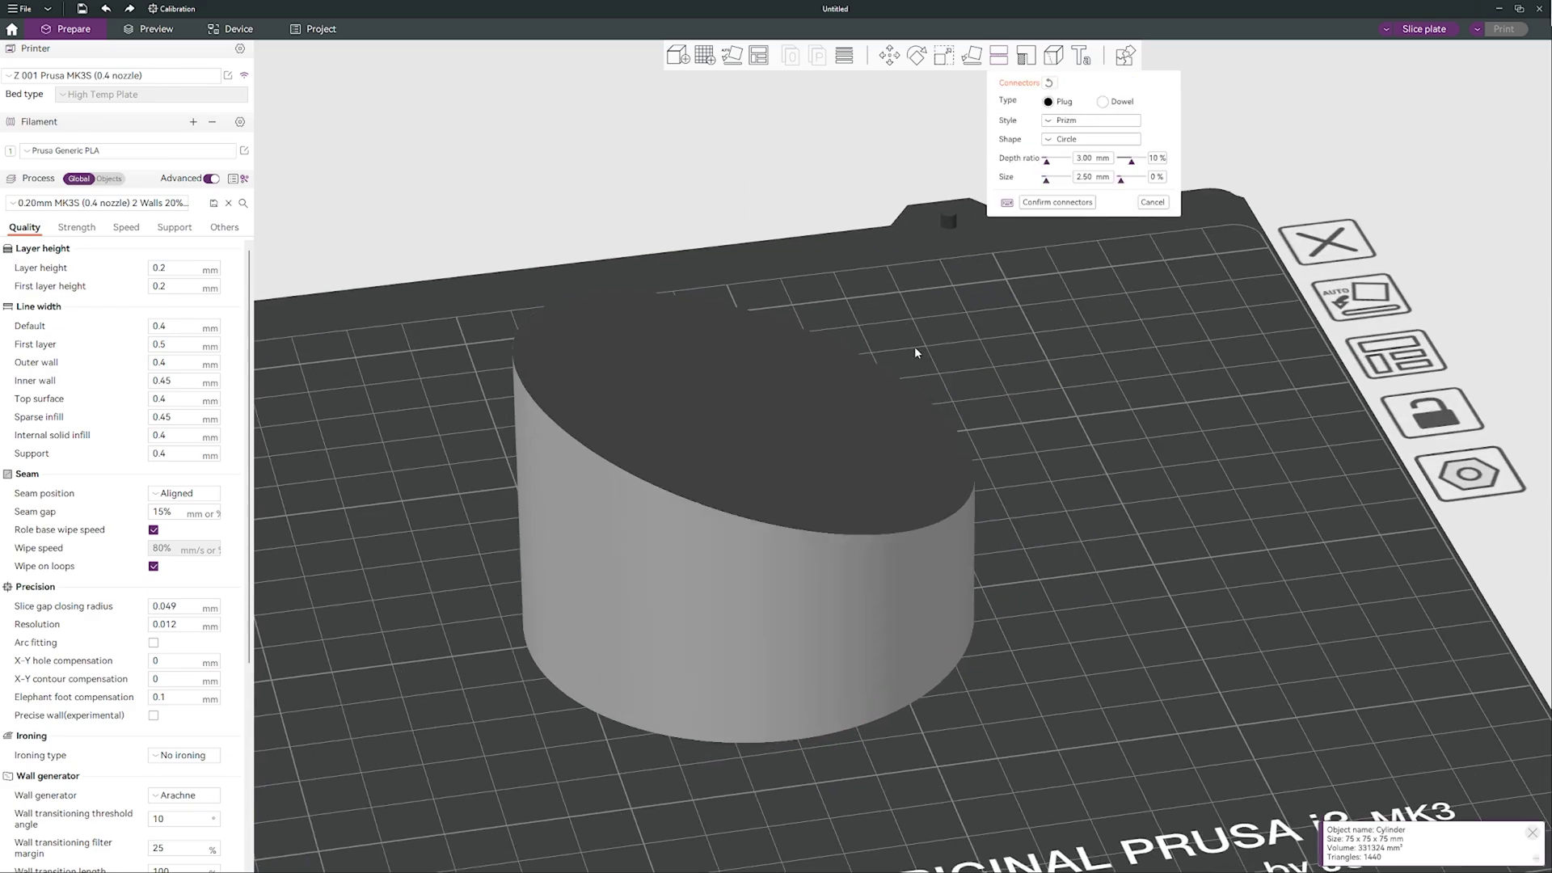
pyautogui.scroll(-3, 947, 327)
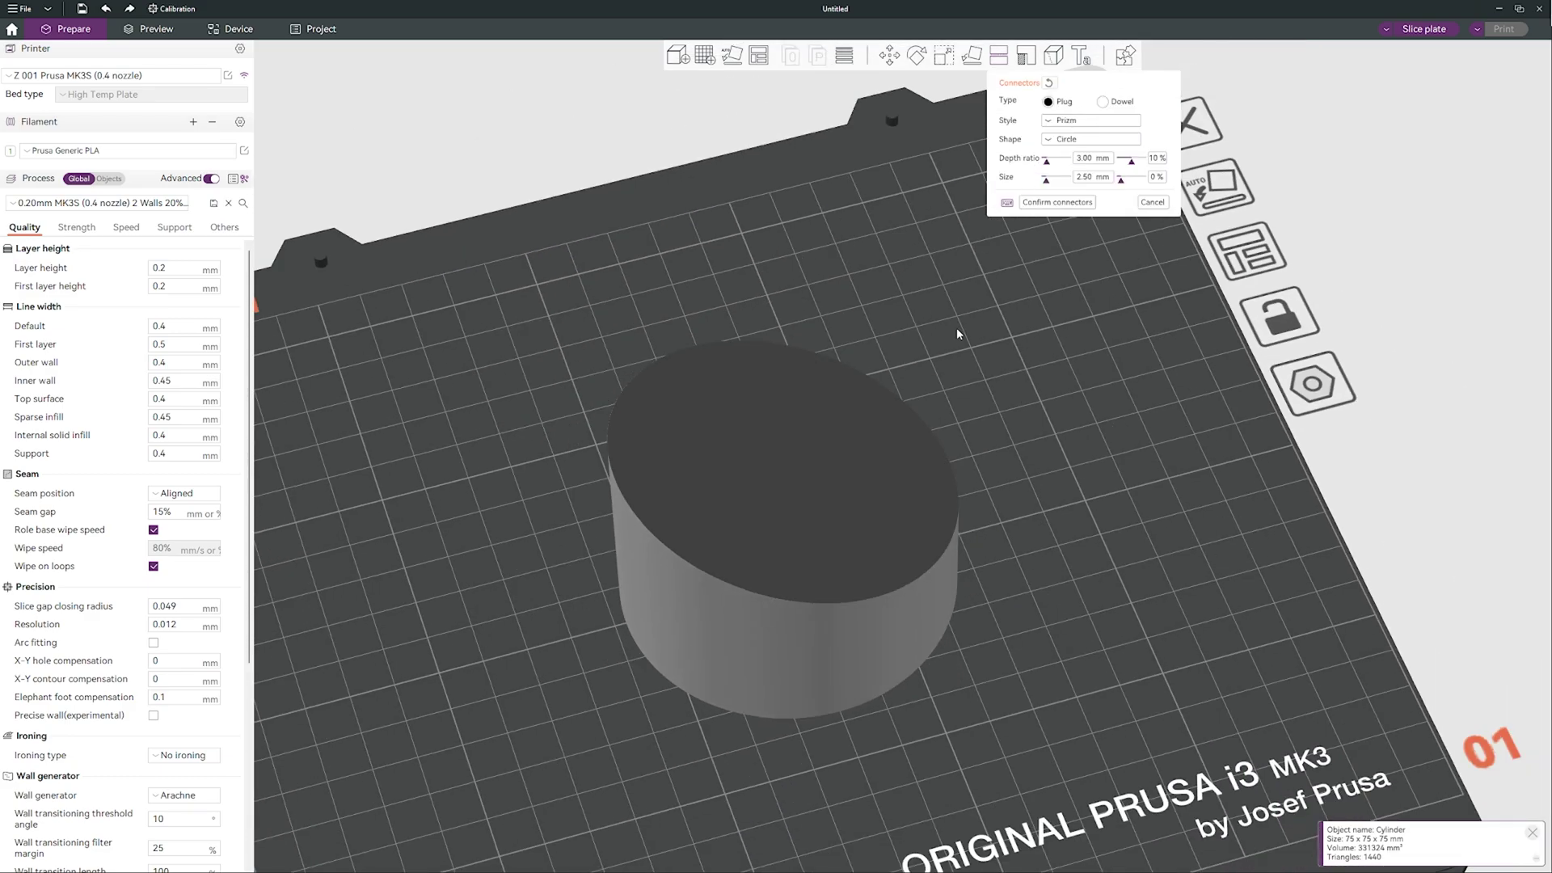
pyautogui.scroll(-3, 957, 327)
pyautogui.moveTo(931, 318)
pyautogui.mouseDown()
pyautogui.moveTo(905, 319)
pyautogui.moveTo(938, 323)
pyautogui.mouseUp()
pyautogui.scroll(3, 954, 327)
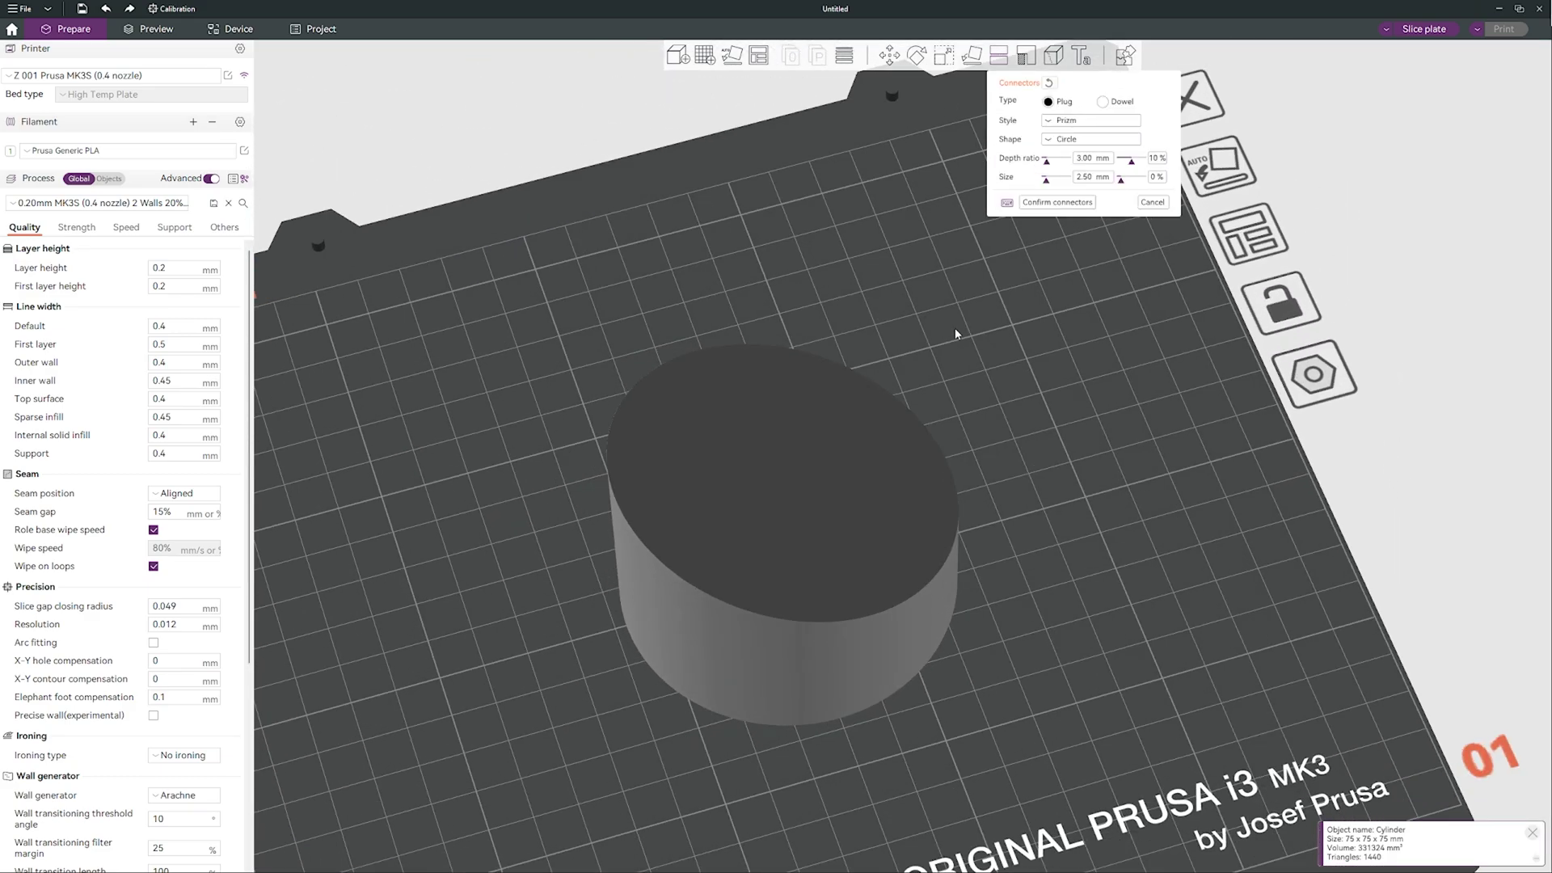
pyautogui.scroll(2, 954, 339)
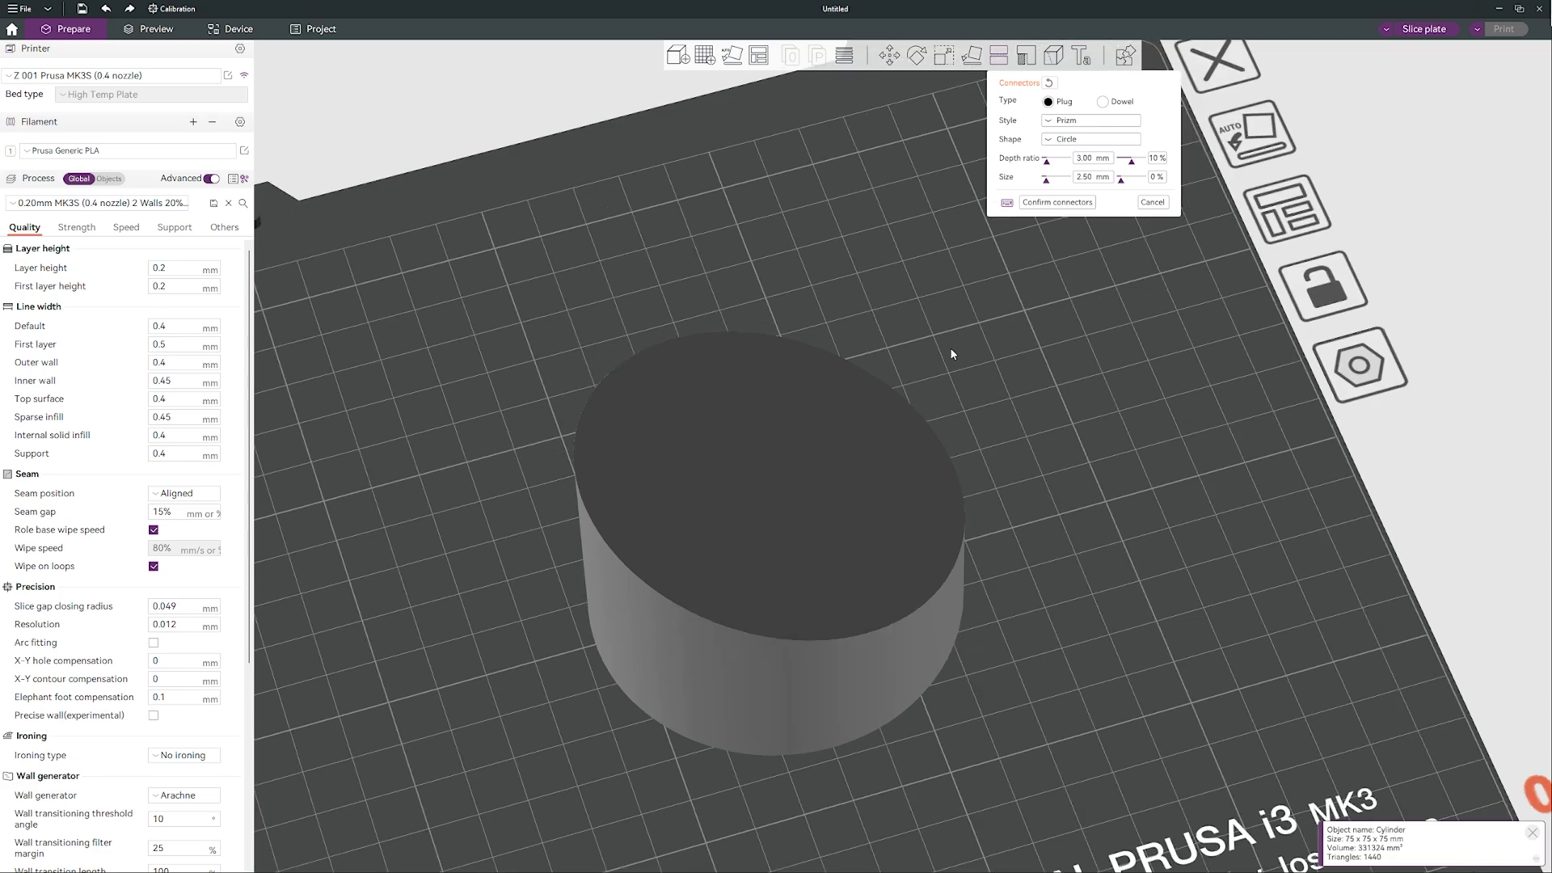
pyautogui.click(1066, 121)
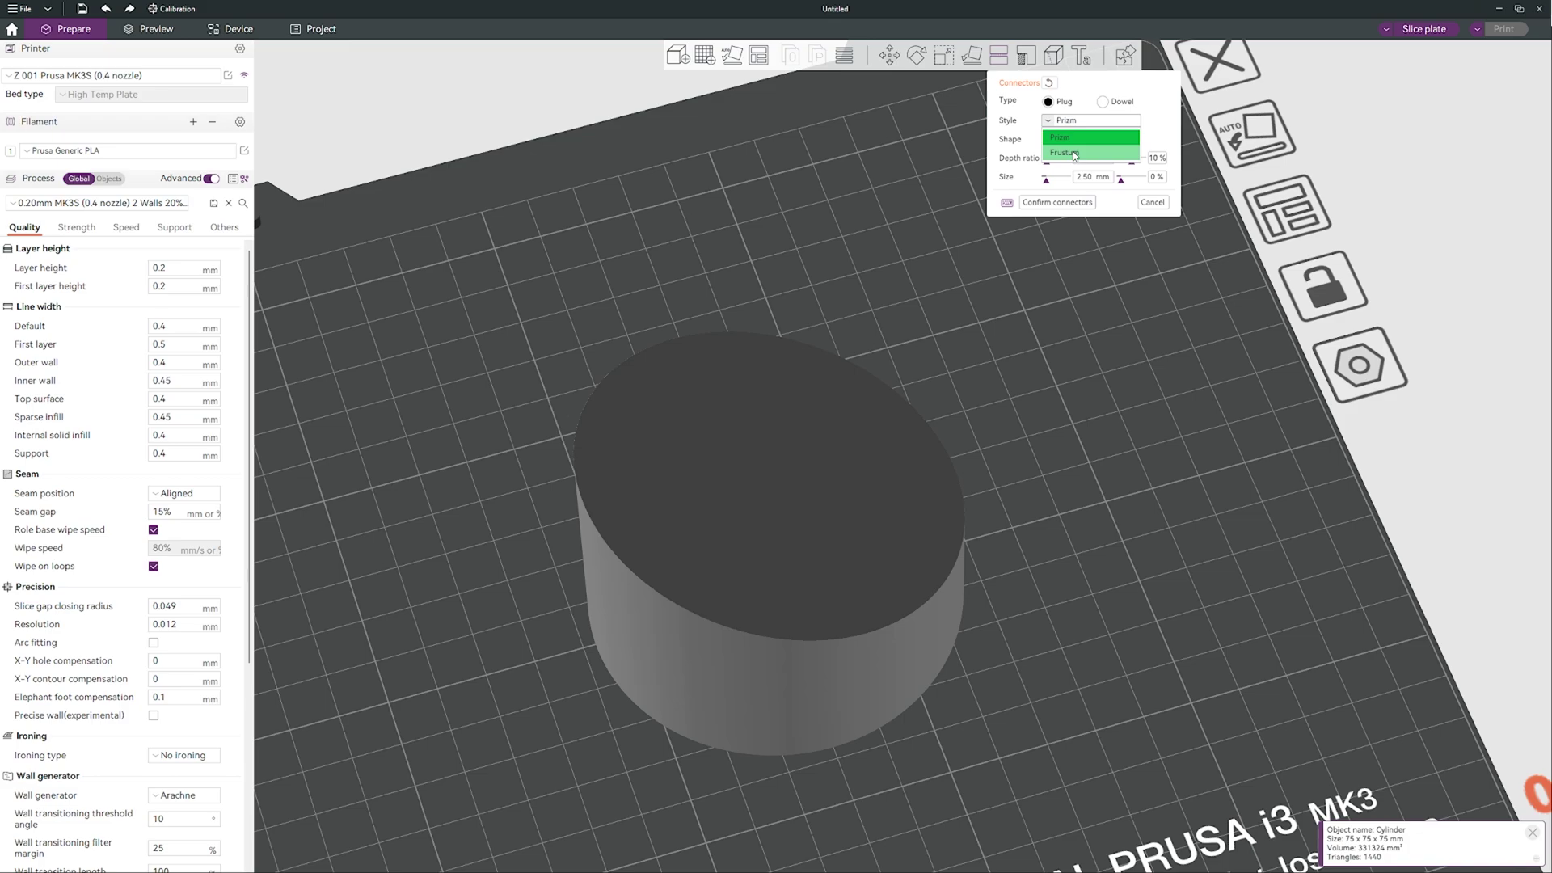
pyautogui.click(1074, 154)
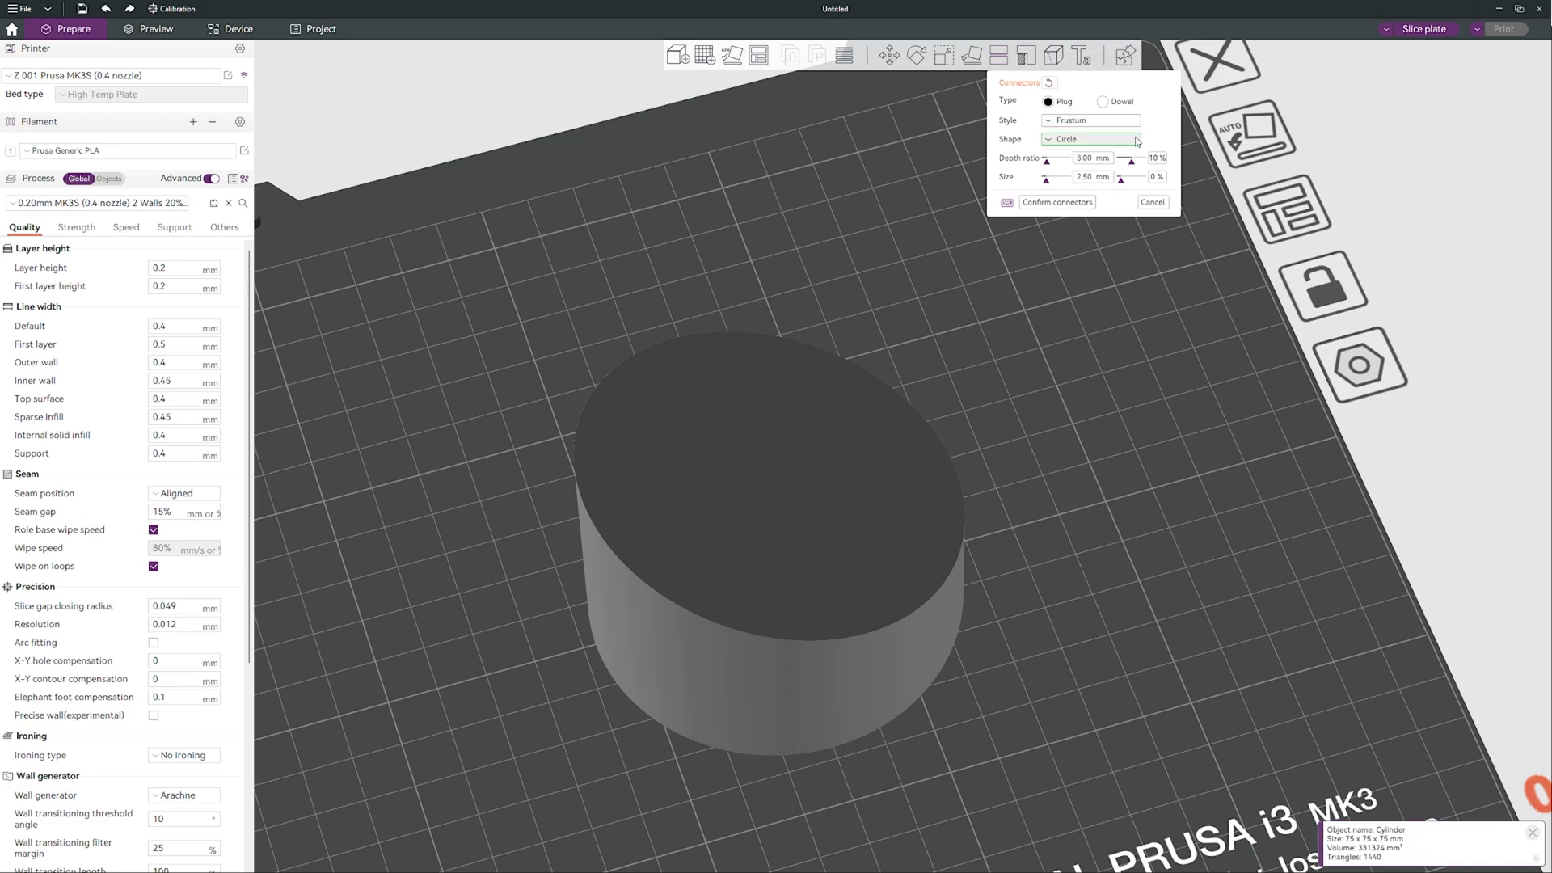
# Step: Place five frustum plug connectors across the cylinder's cut face
pyautogui.moveTo(1002, 323); pyautogui.dragTo(1009, 363)
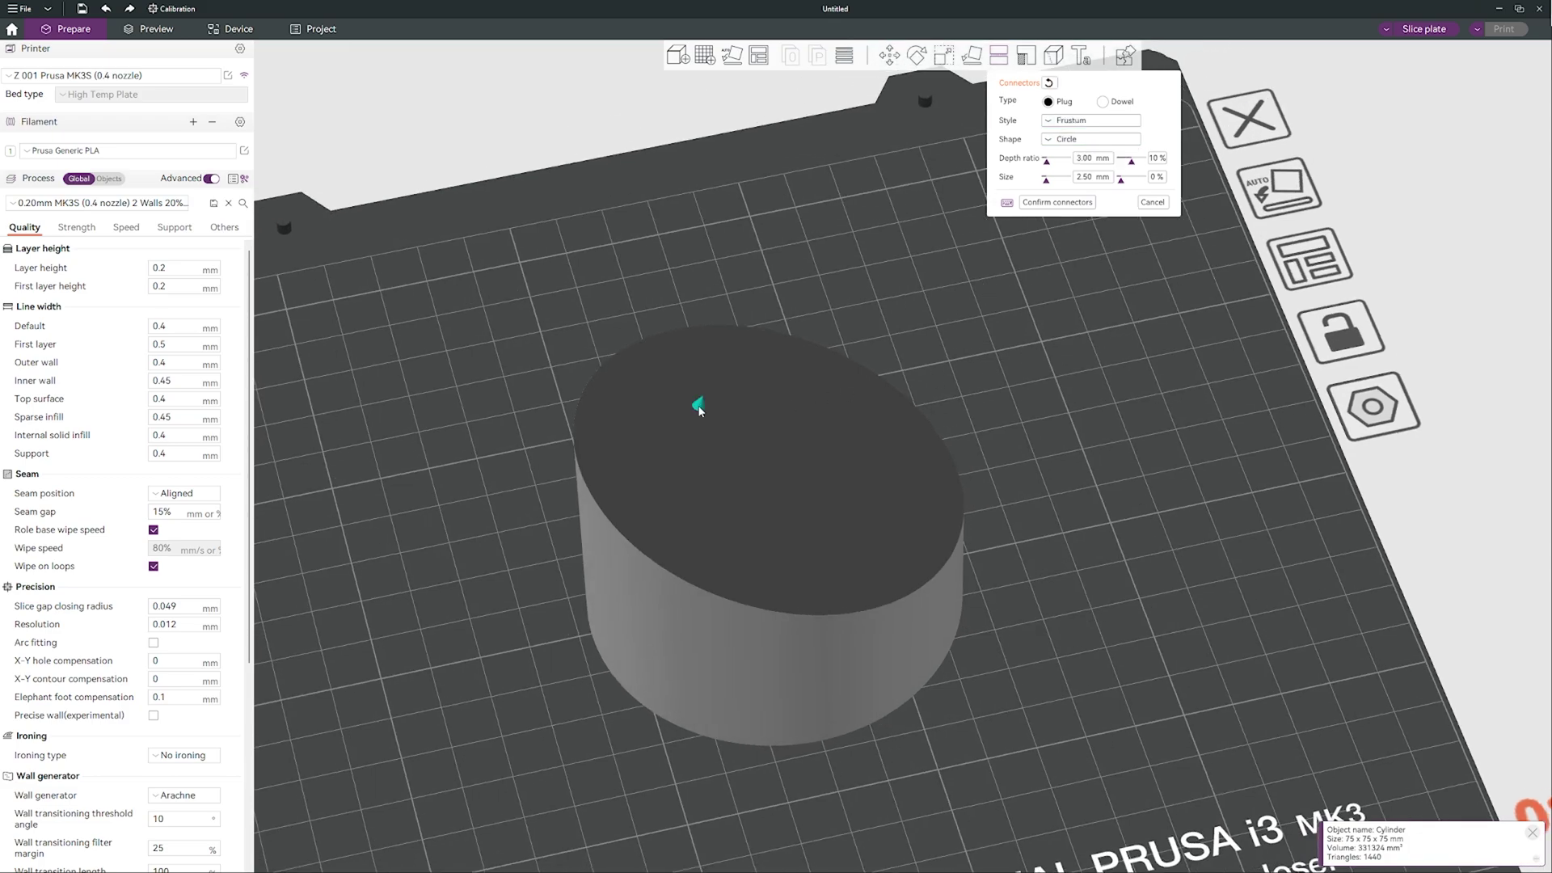
pyautogui.scroll(3, 727, 428)
pyautogui.click(750, 372)
pyautogui.click(869, 425)
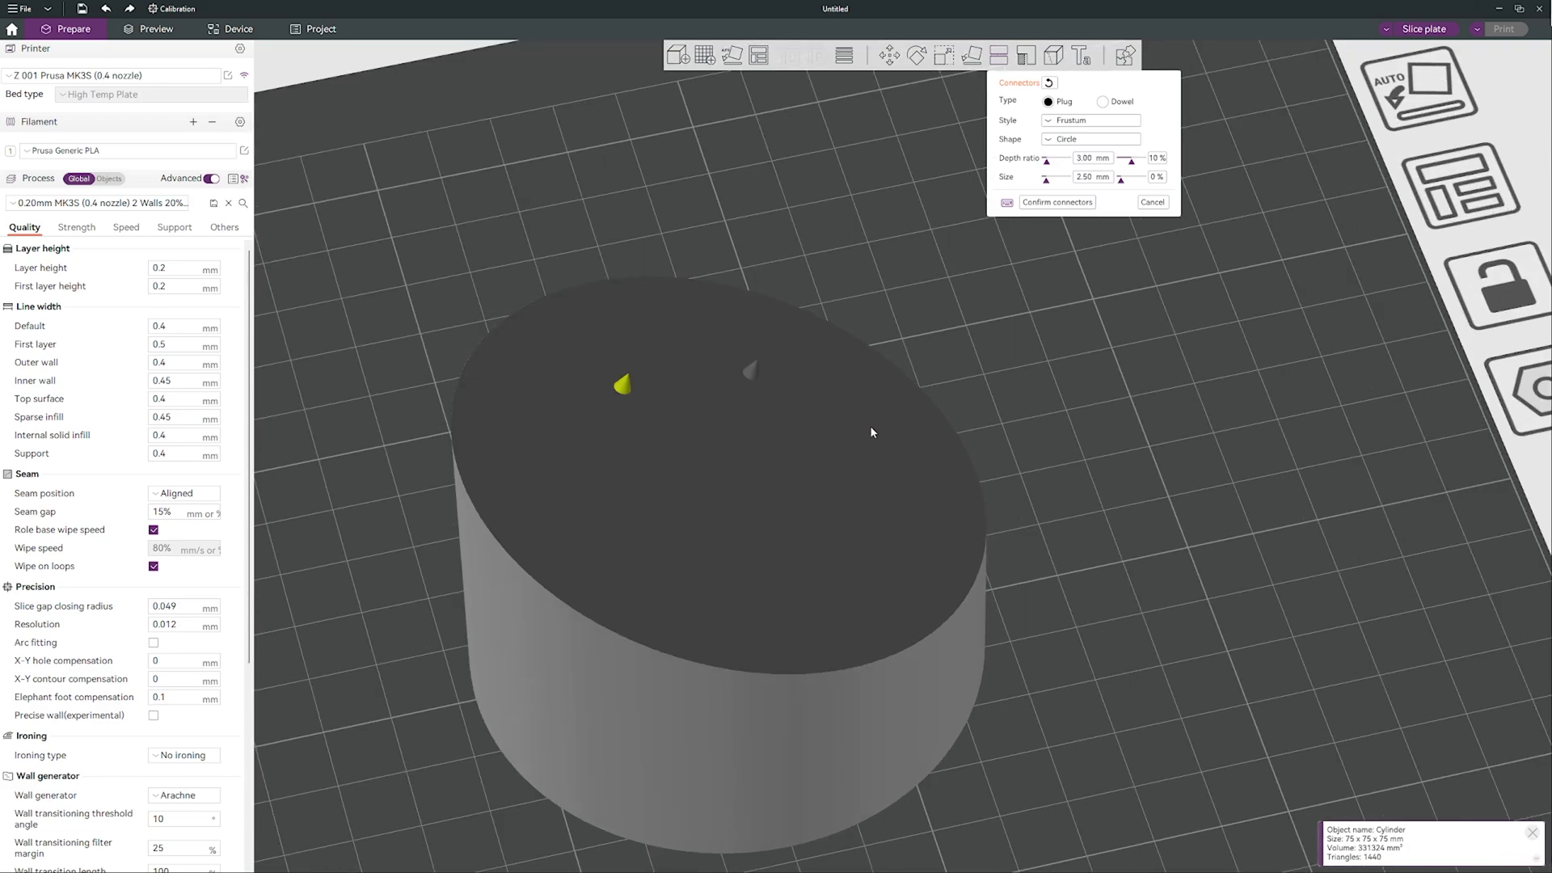
pyautogui.click(624, 506)
pyautogui.click(795, 550)
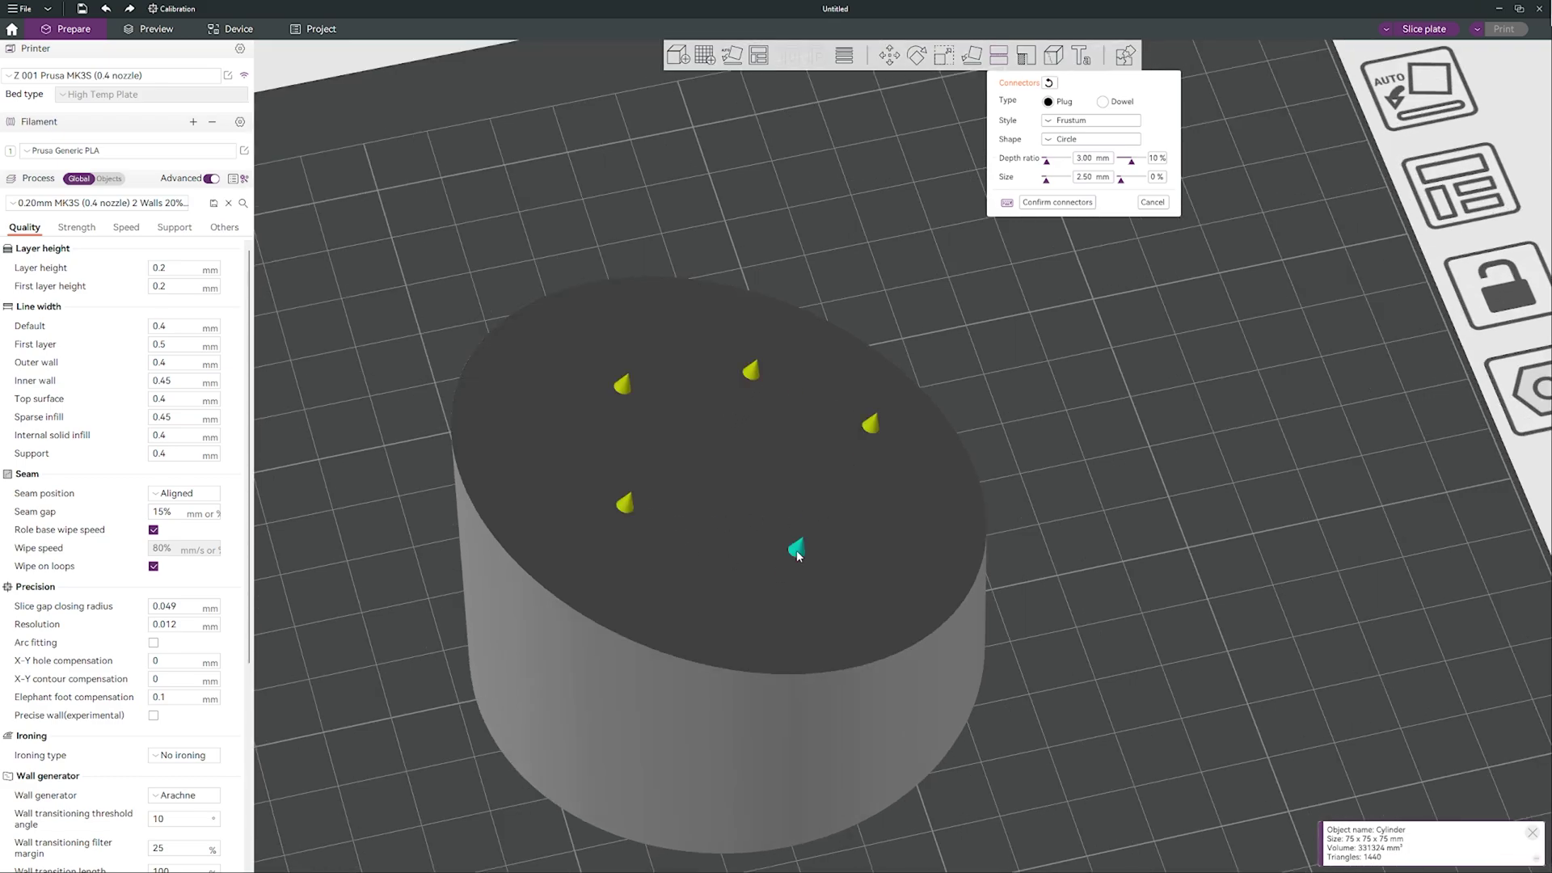
pyautogui.click(905, 517)
pyautogui.scroll(-2, 953, 468)
pyautogui.scroll(-2, 1068, 400)
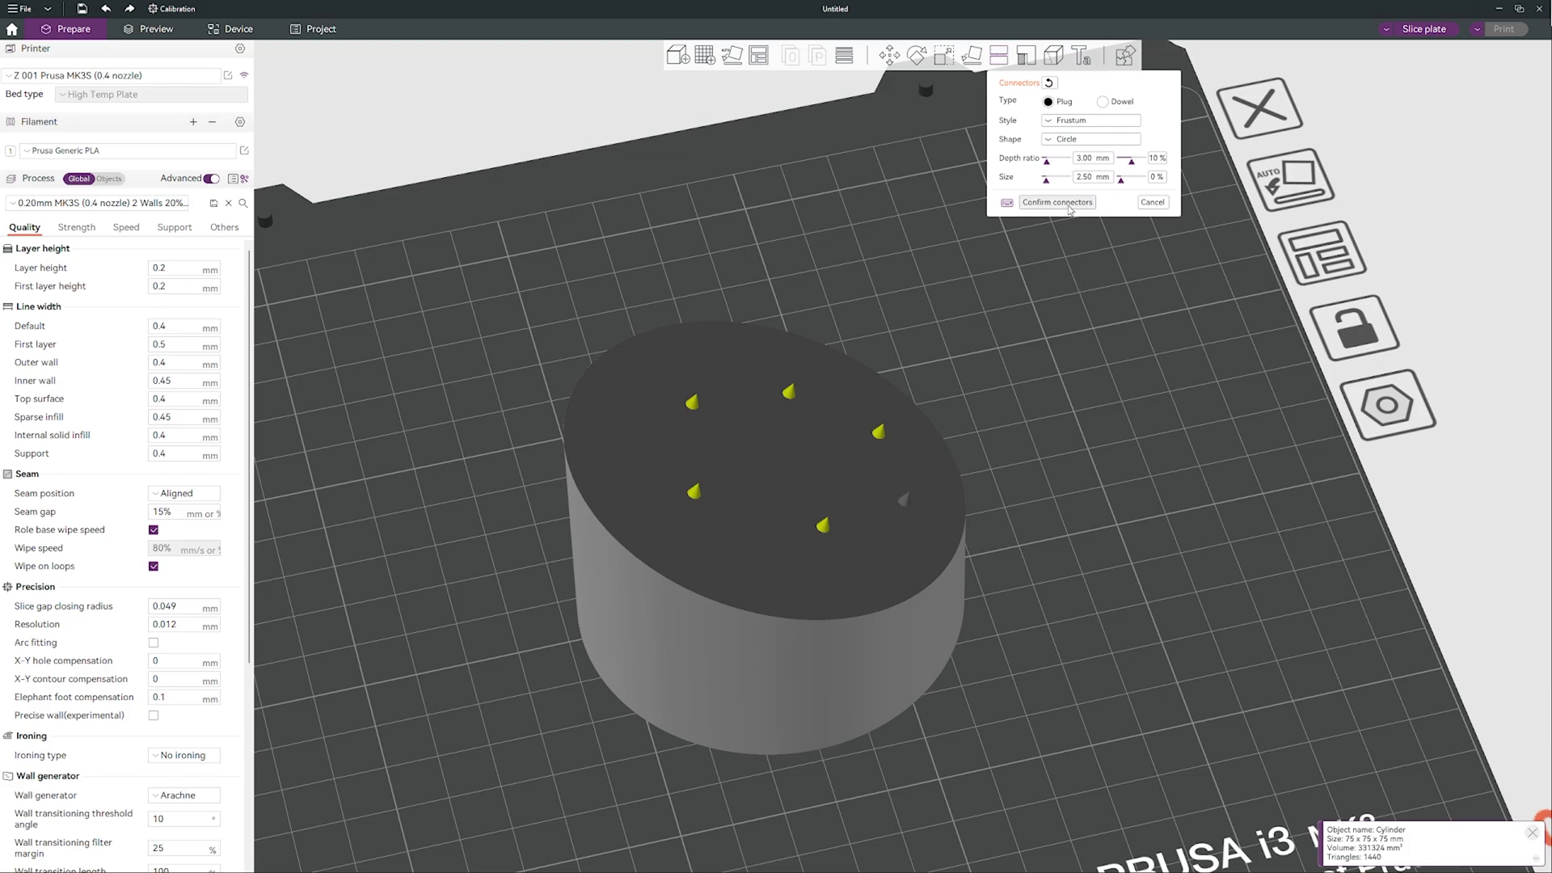
# Step: Confirm the connectors, cut the cylinder into two pieces, and auto-arrange them apart
pyautogui.click(1058, 203)
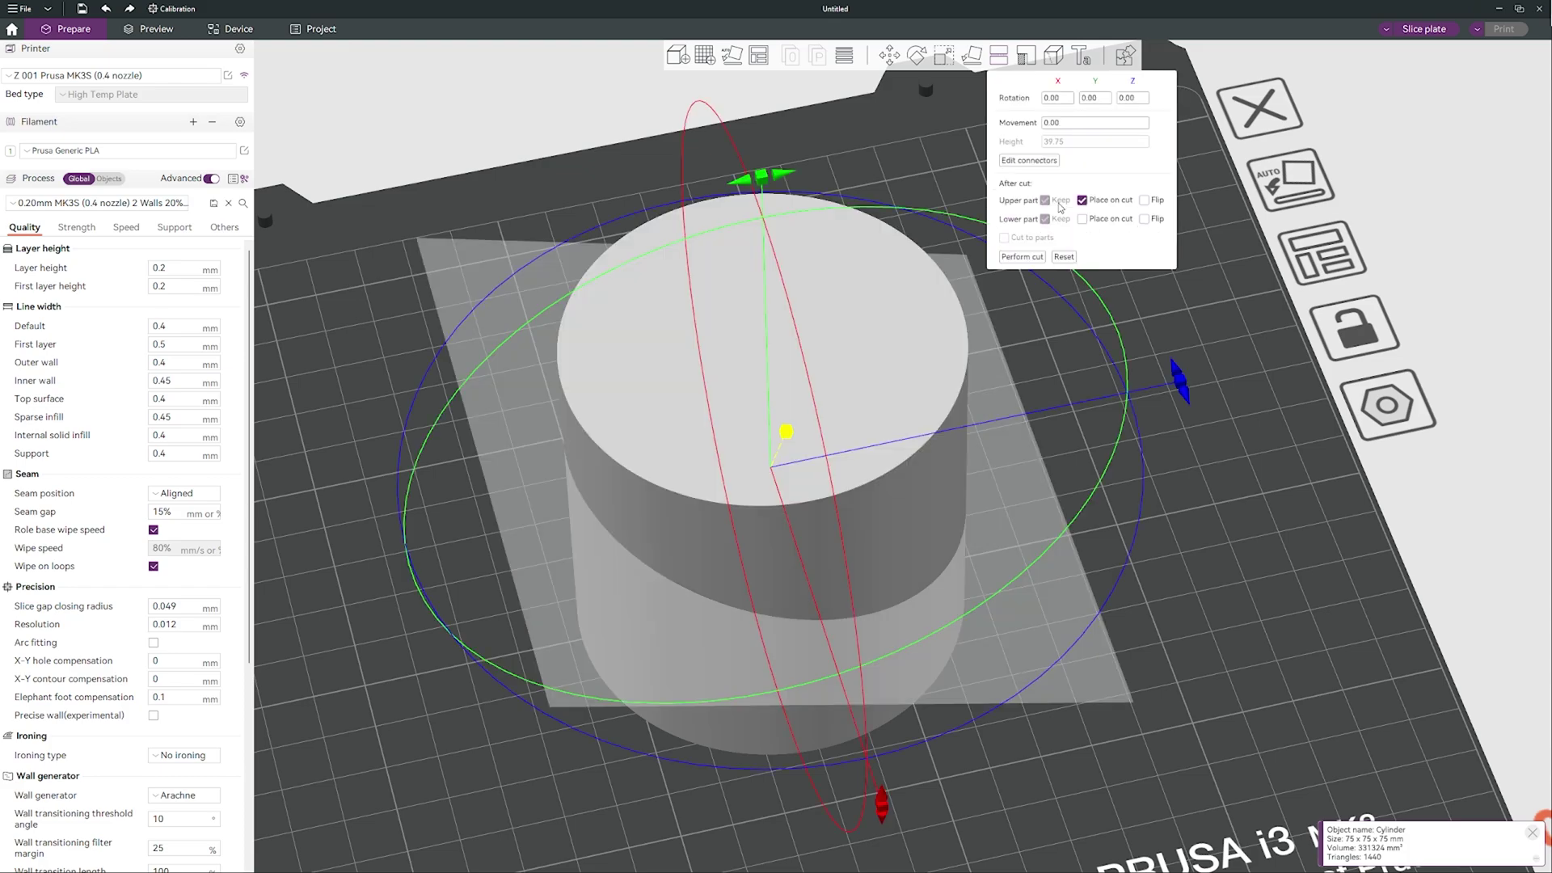
pyautogui.click(1022, 257)
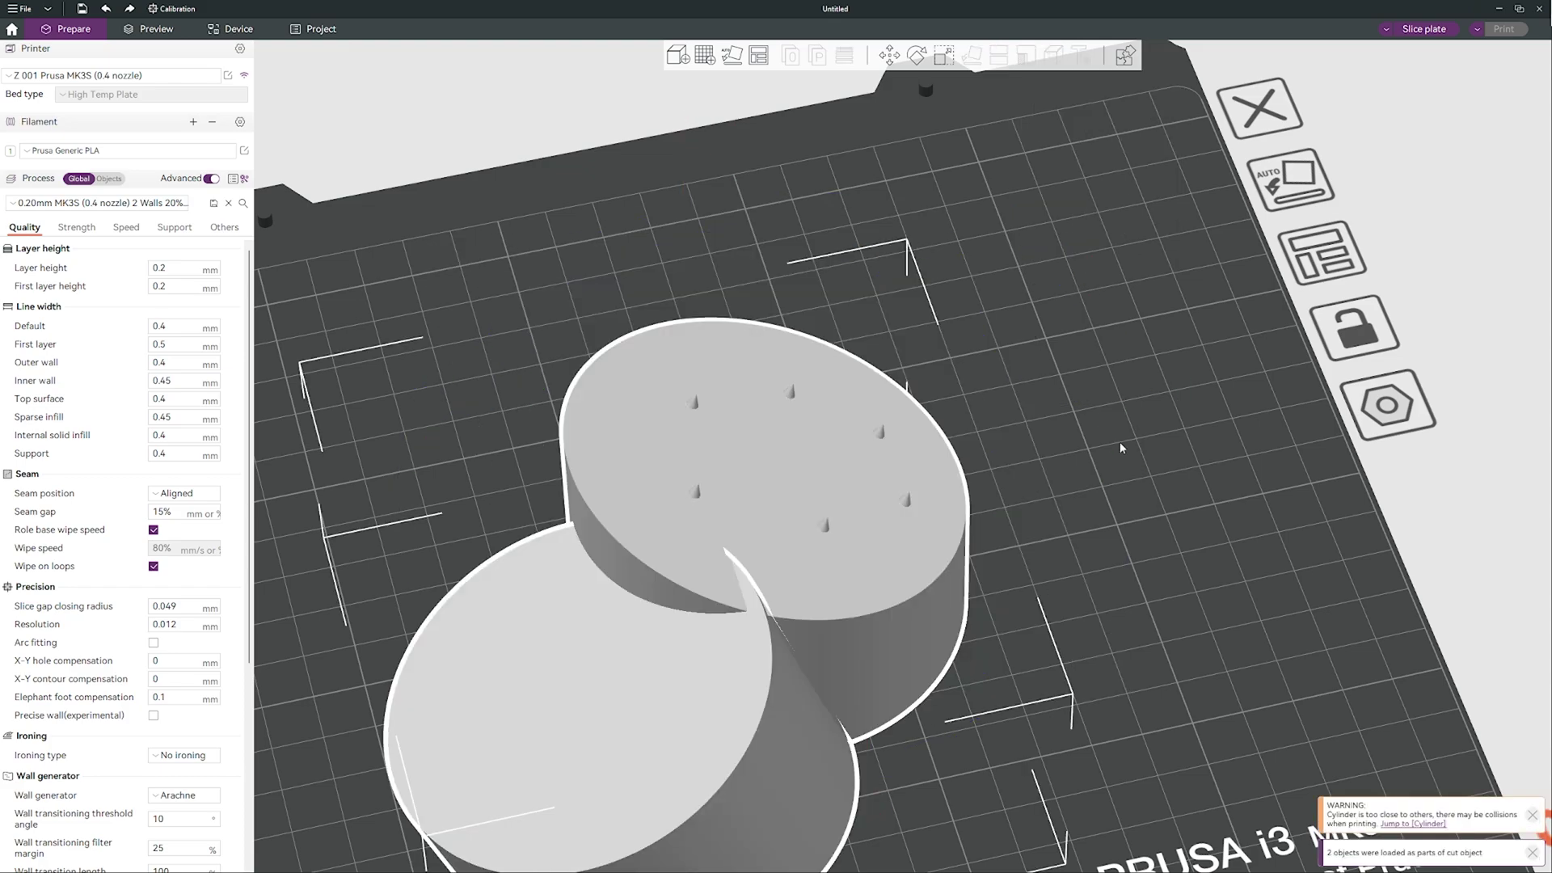
pyautogui.scroll(-4, 1135, 344)
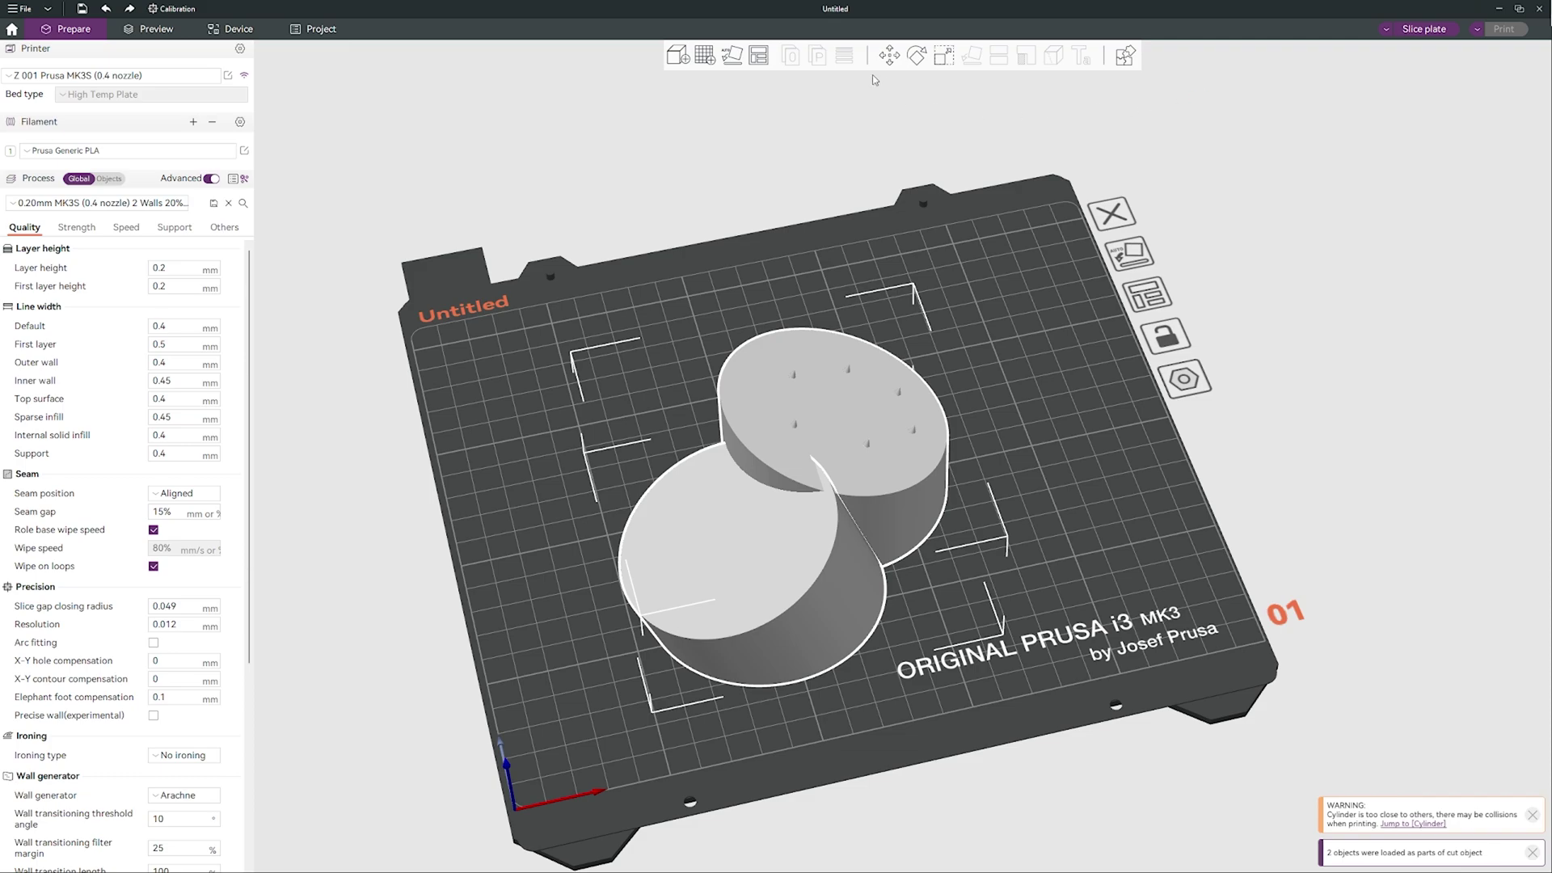
pyautogui.rightClick(758, 55)
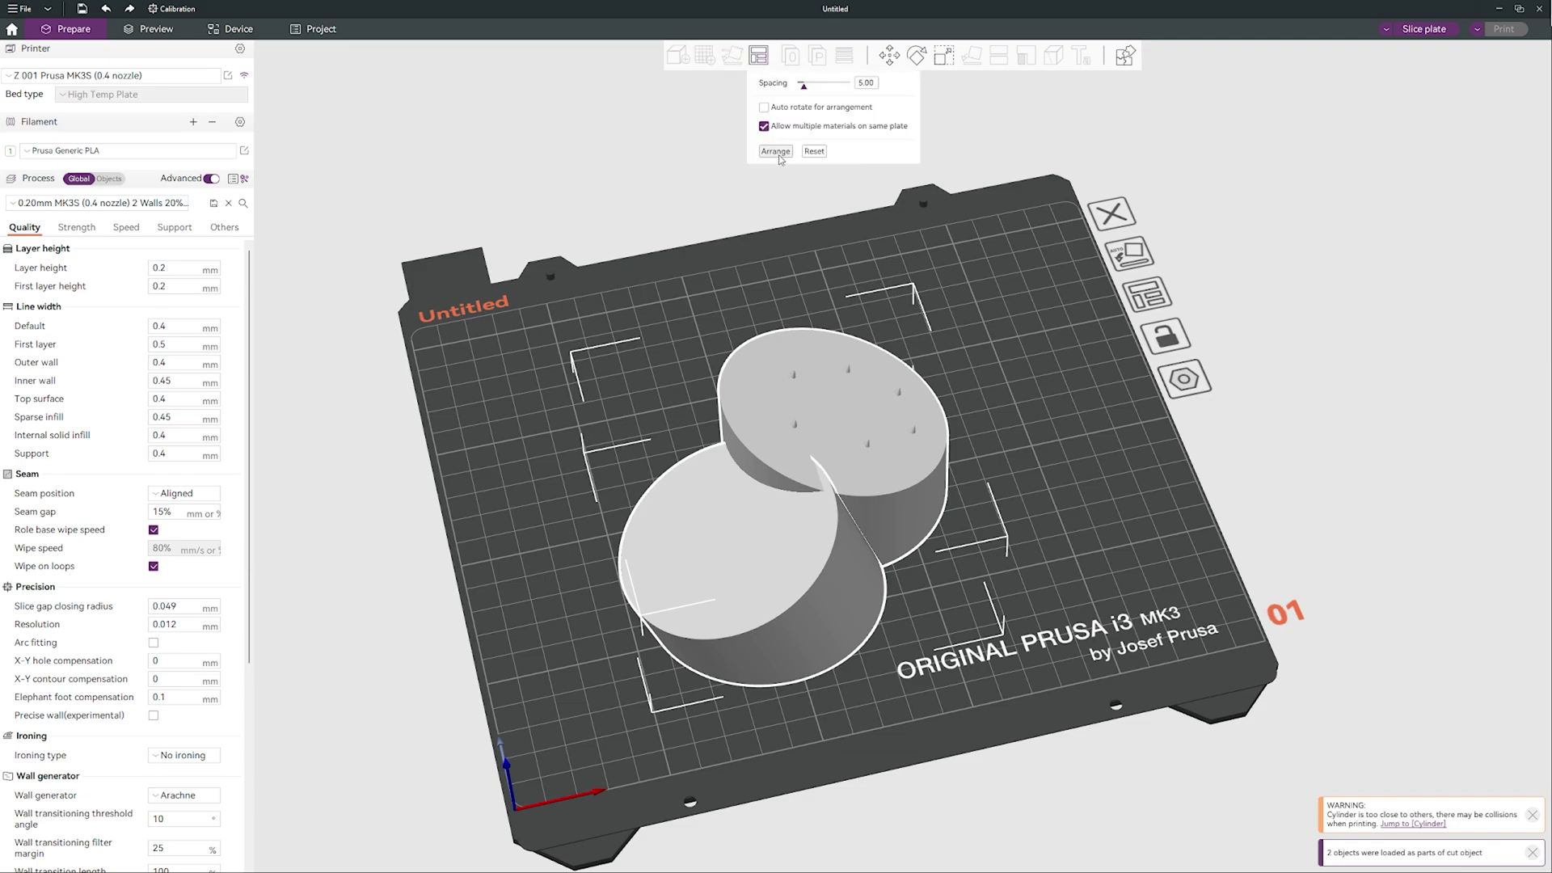
pyautogui.click(775, 152)
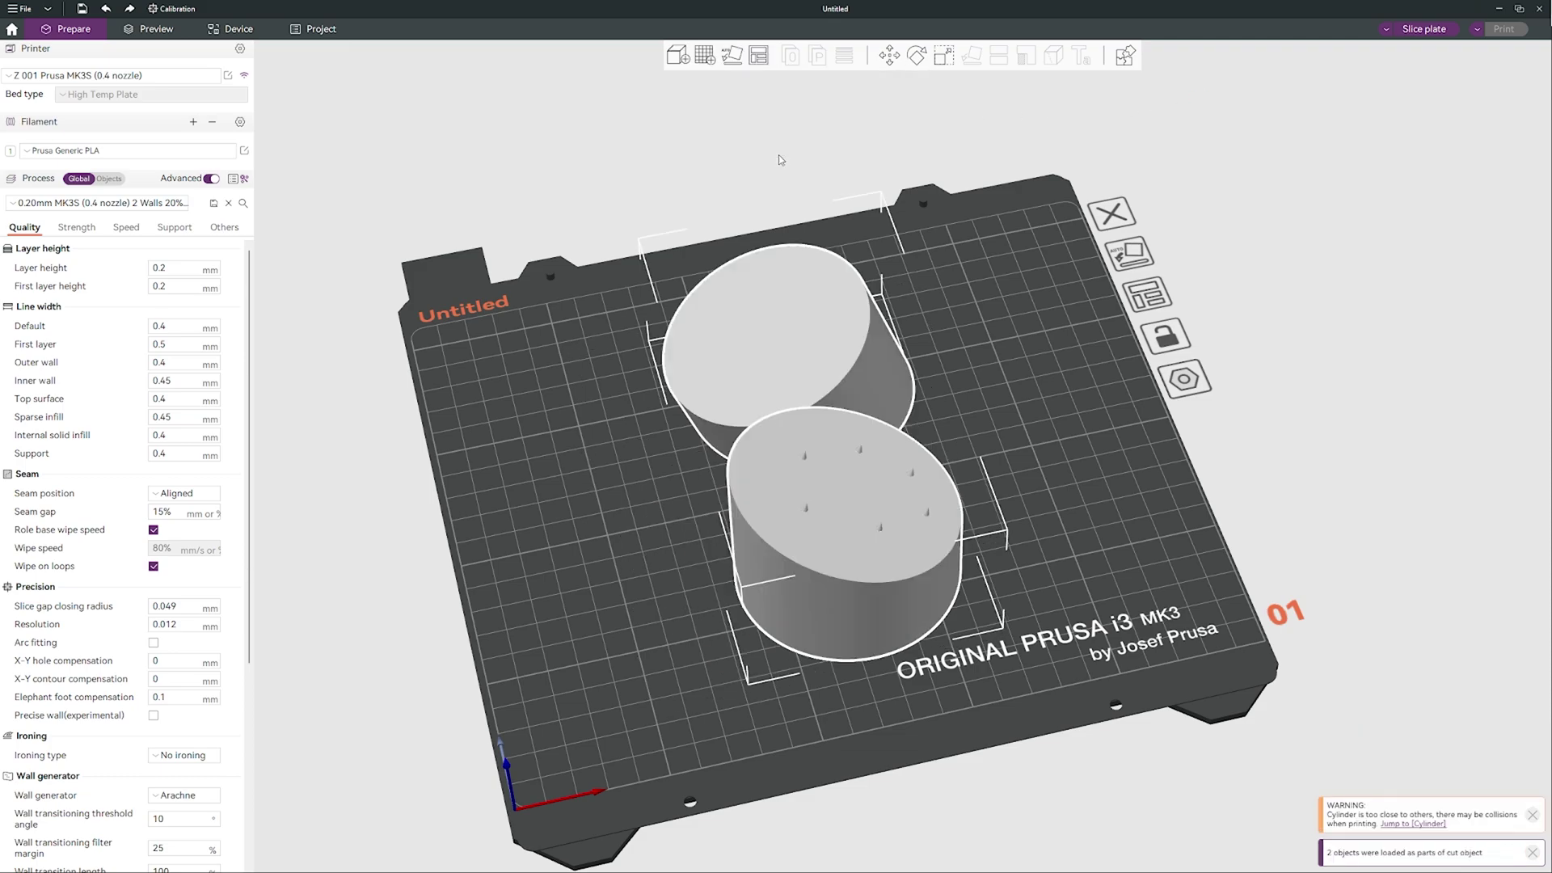
# Step: Slice the two cylinder pieces and orbit the preview to inspect the connector plugs
pyautogui.click(1422, 29)
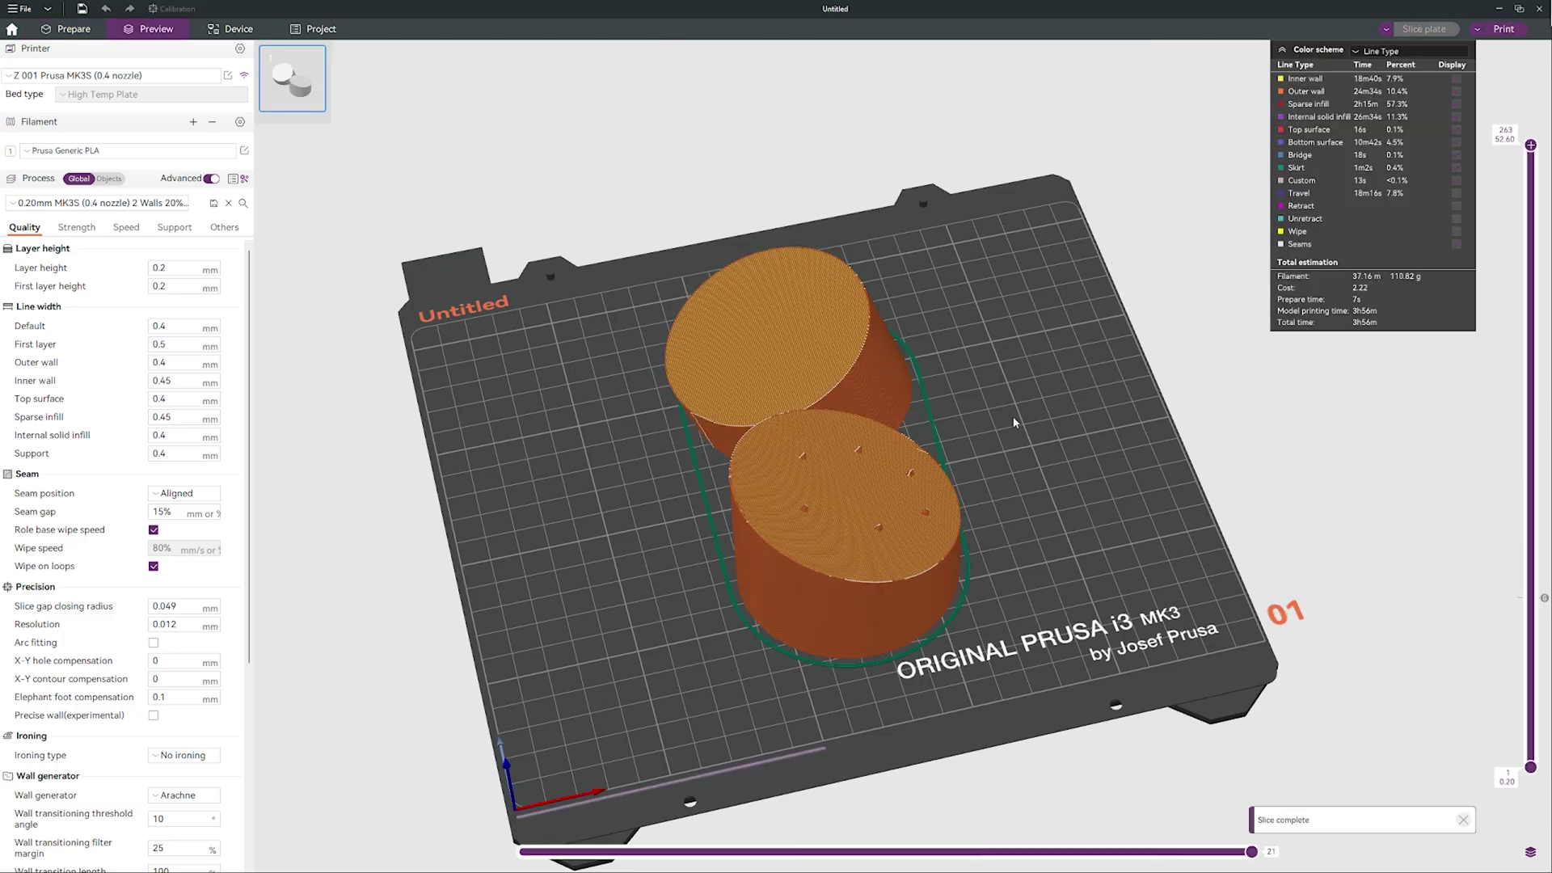
pyautogui.scroll(10, 1014, 417)
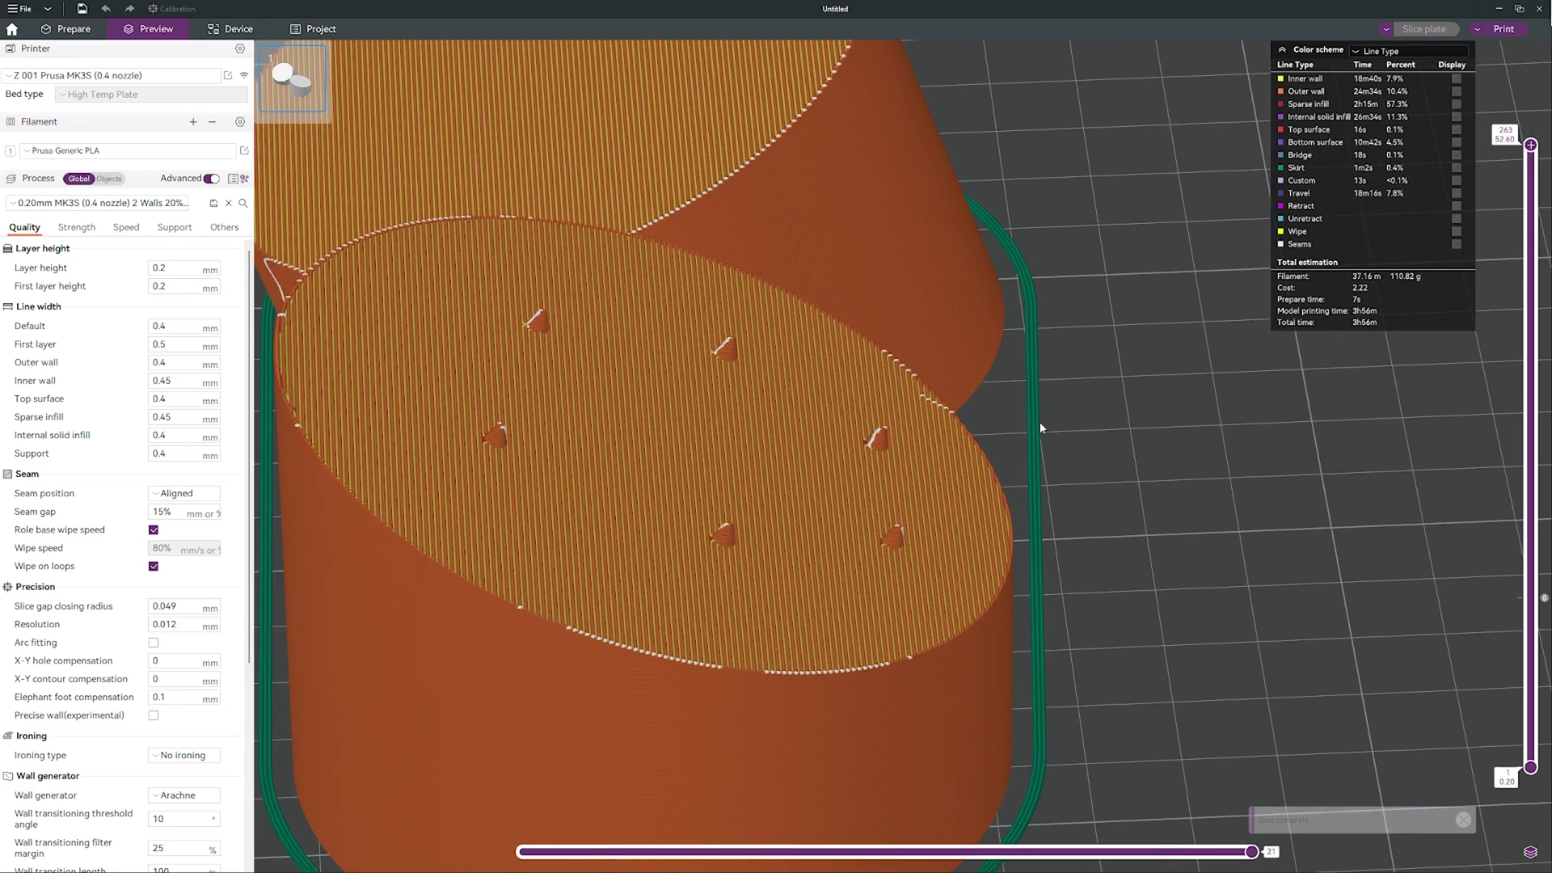
pyautogui.moveTo(1039, 427); pyautogui.dragTo(1050, 451)
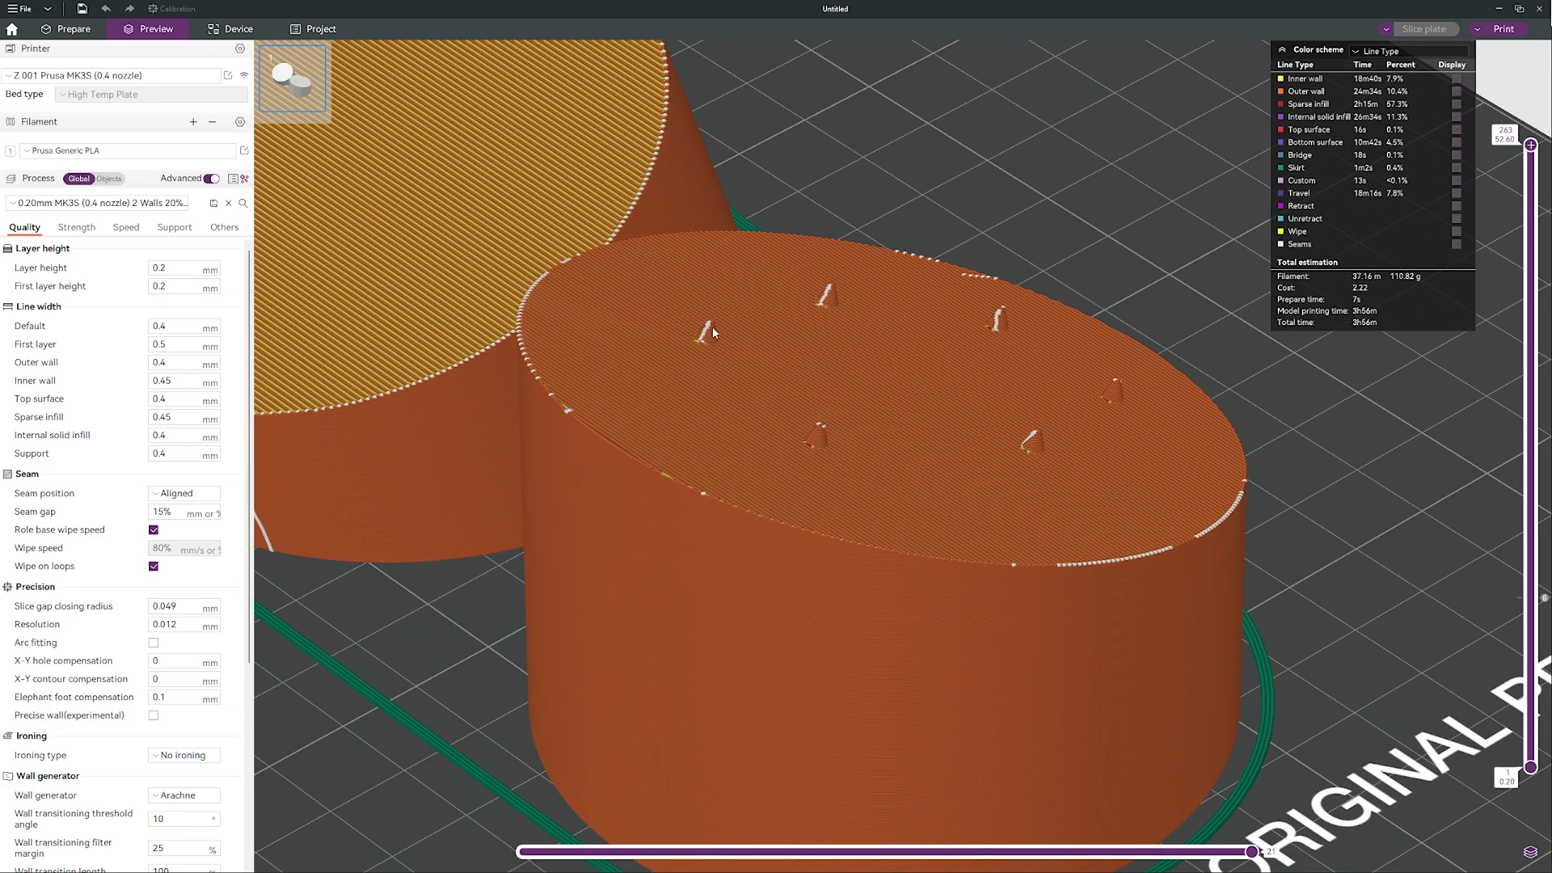
pyautogui.moveTo(1077, 423); pyautogui.dragTo(1121, 443)
pyautogui.scroll(-3, 1127, 445)
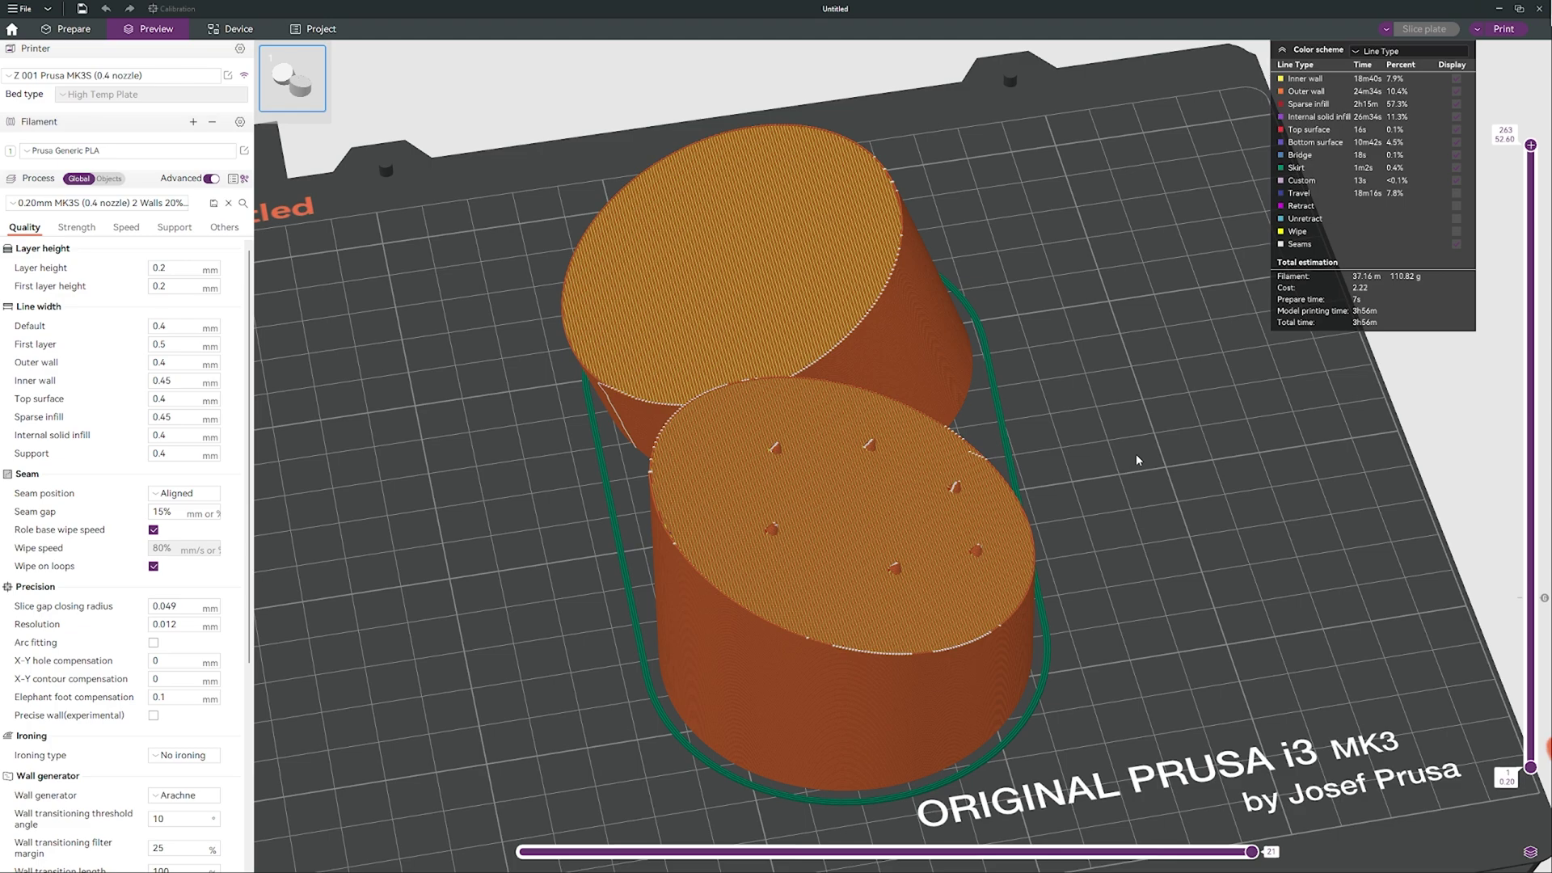
pyautogui.scroll(-2, 1136, 456)
pyautogui.scroll(3, 1091, 475)
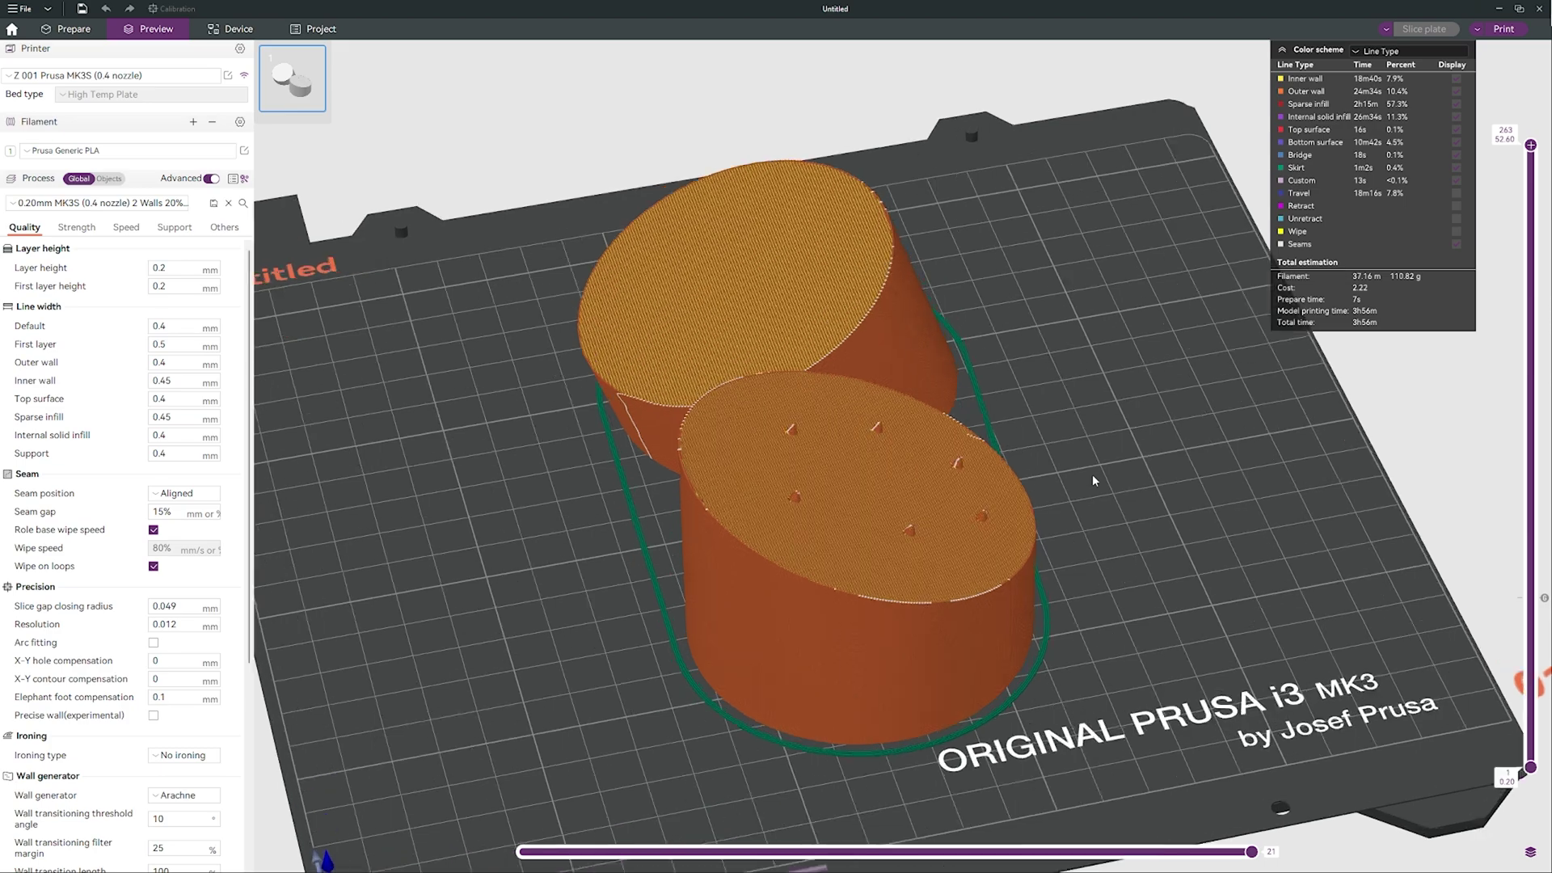
pyautogui.scroll(2, 1061, 516)
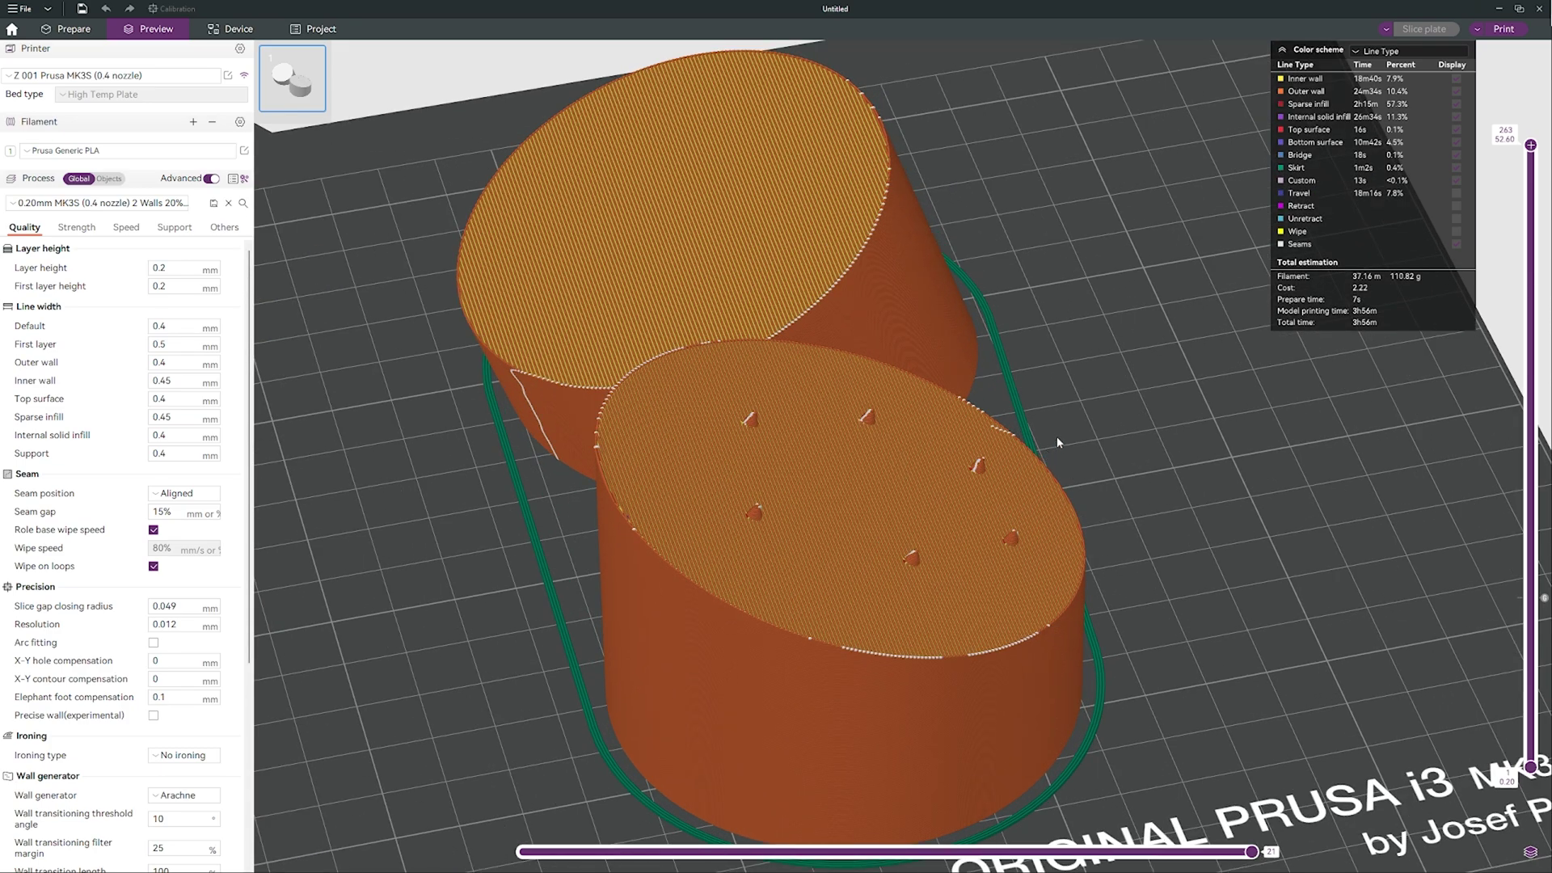
pyautogui.scroll(-3, 1056, 436)
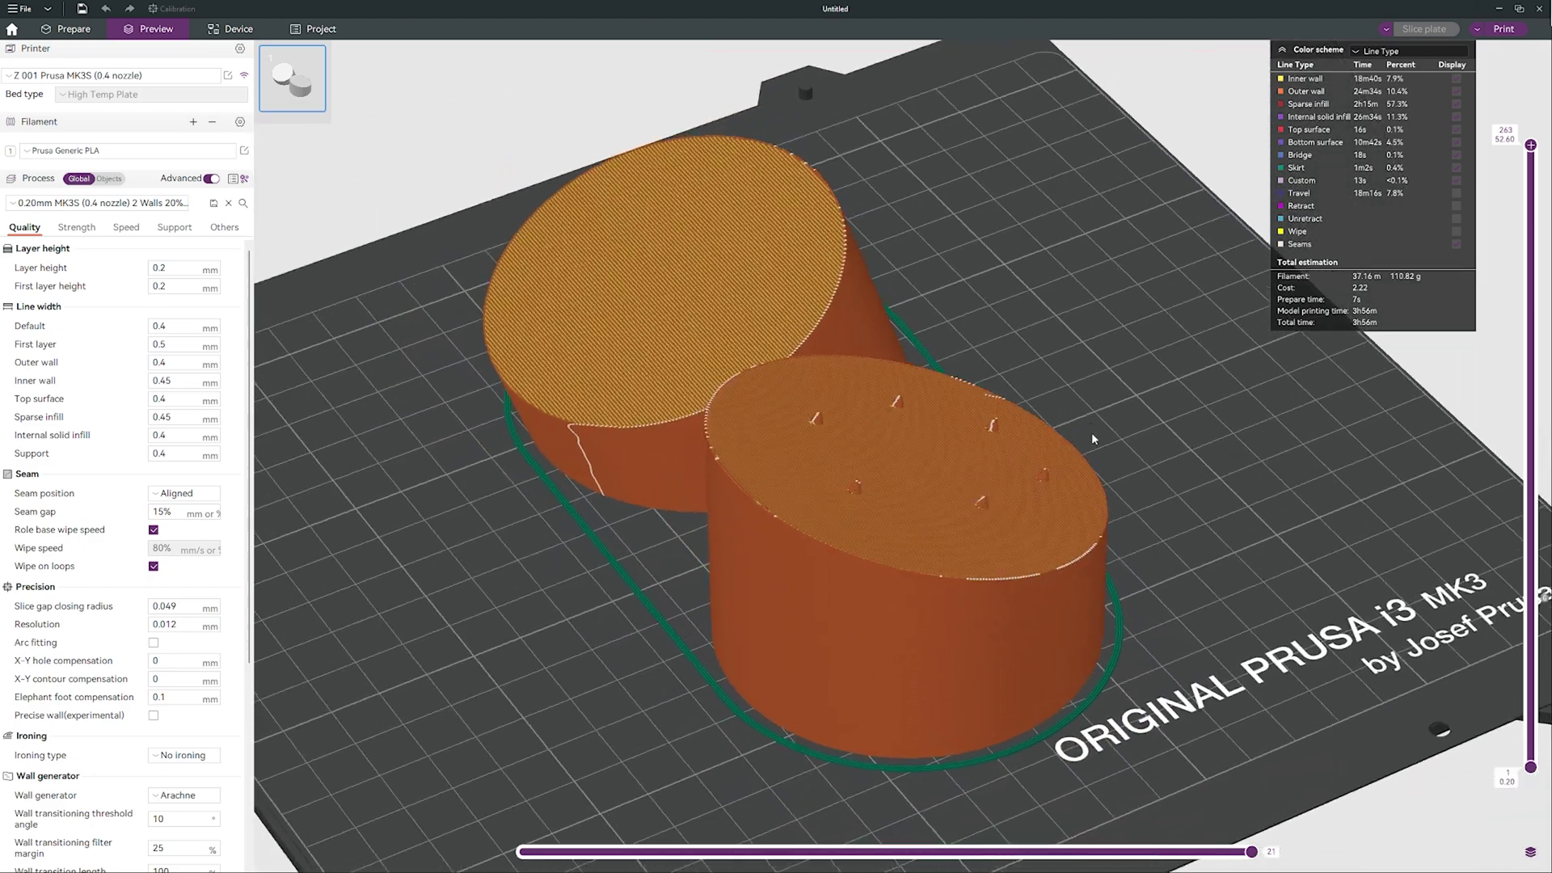
pyautogui.moveTo(1099, 429); pyautogui.dragTo(1140, 424)
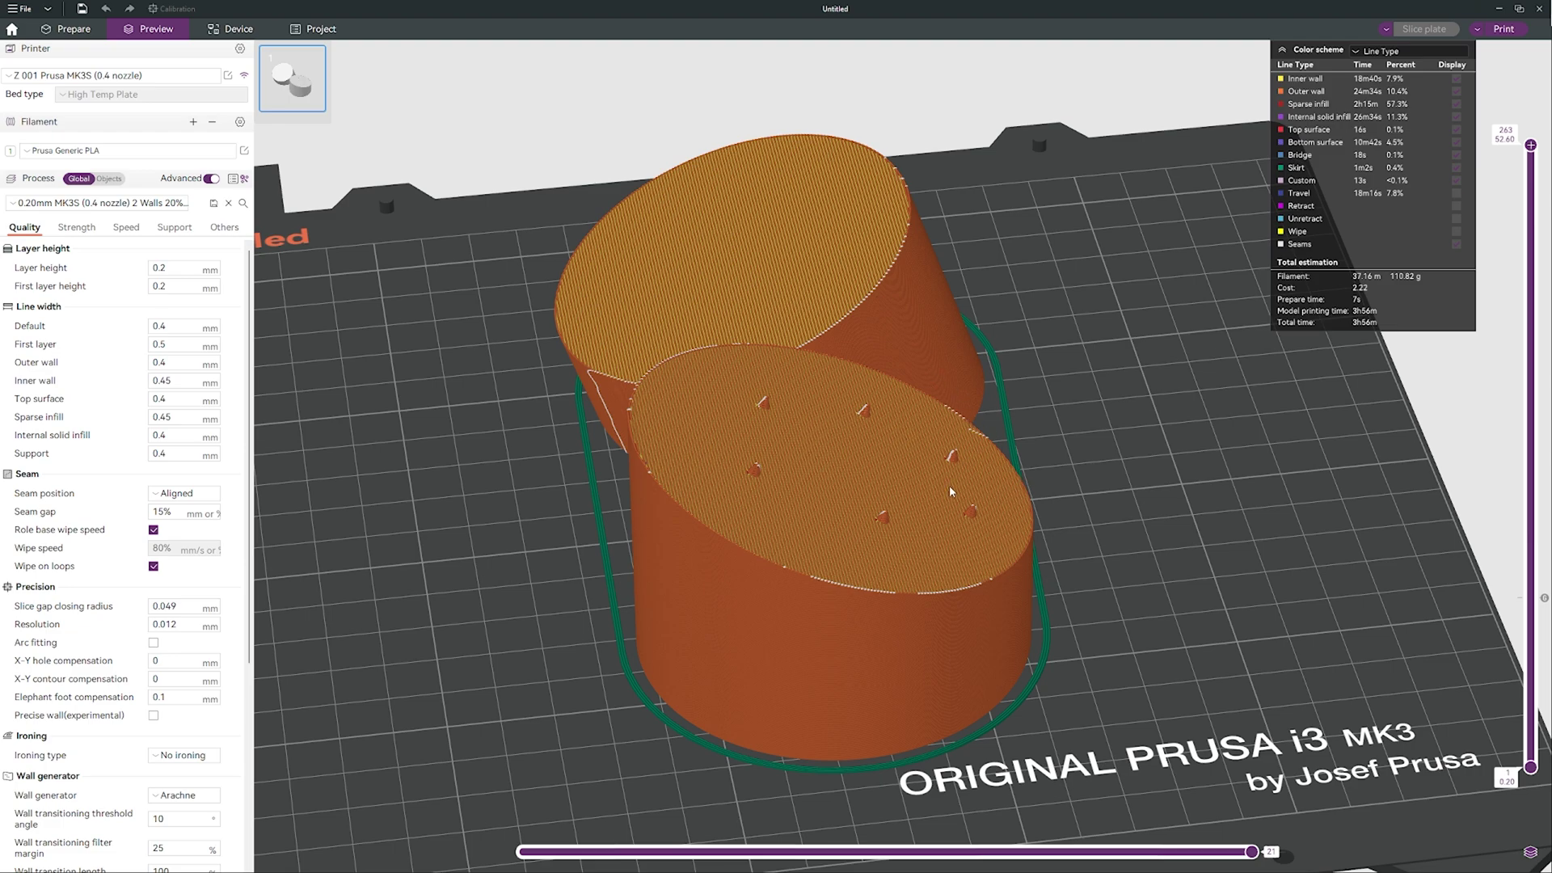
pyautogui.moveTo(949, 488); pyautogui.dragTo(1118, 434)
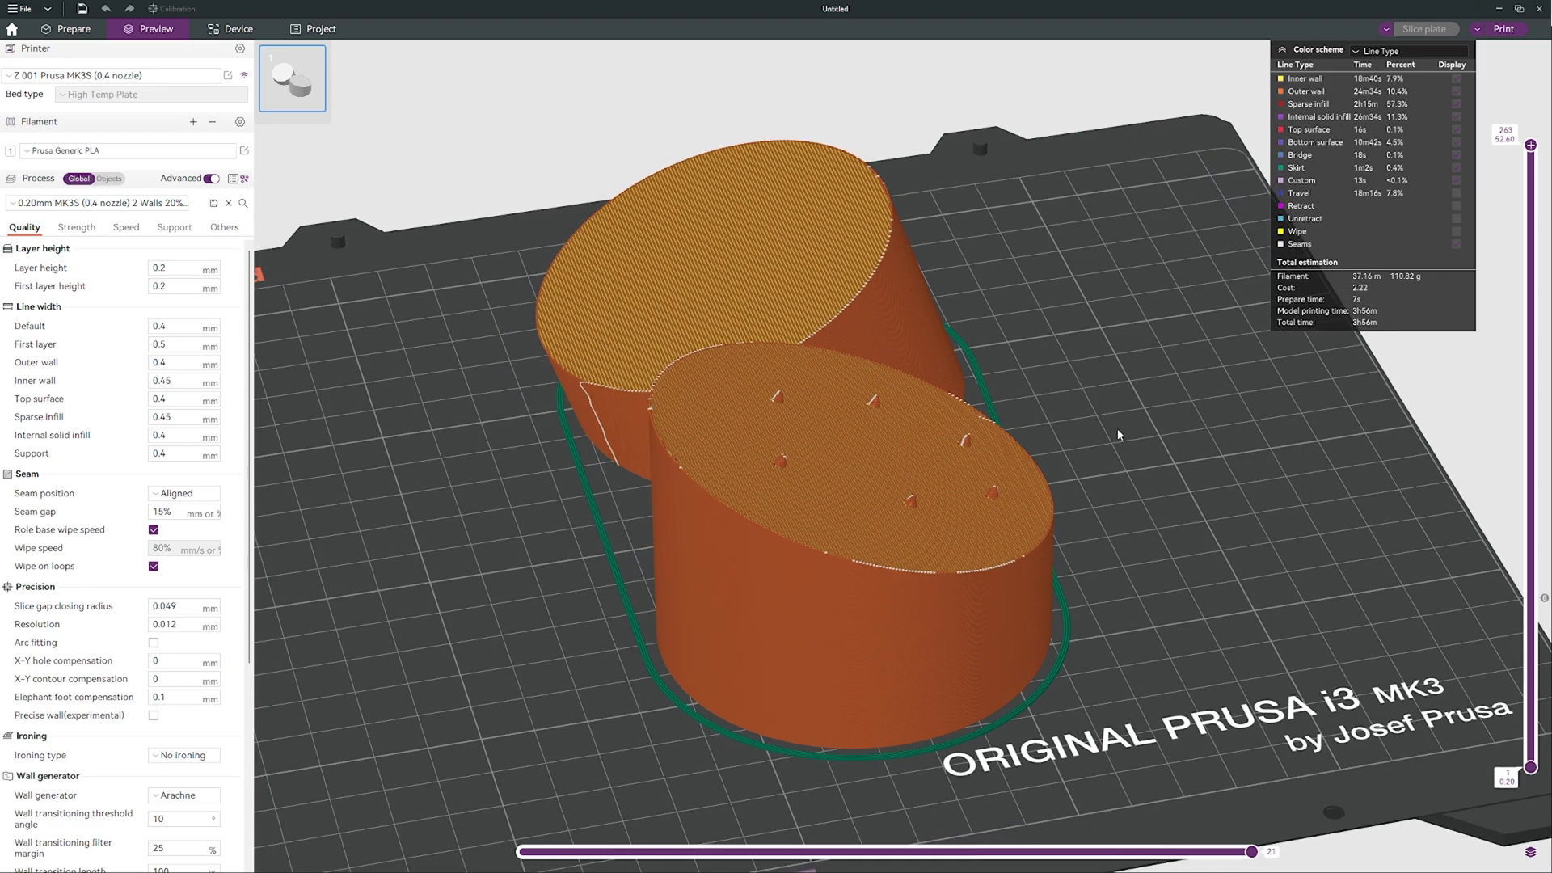
pyautogui.scroll(2, 1117, 428)
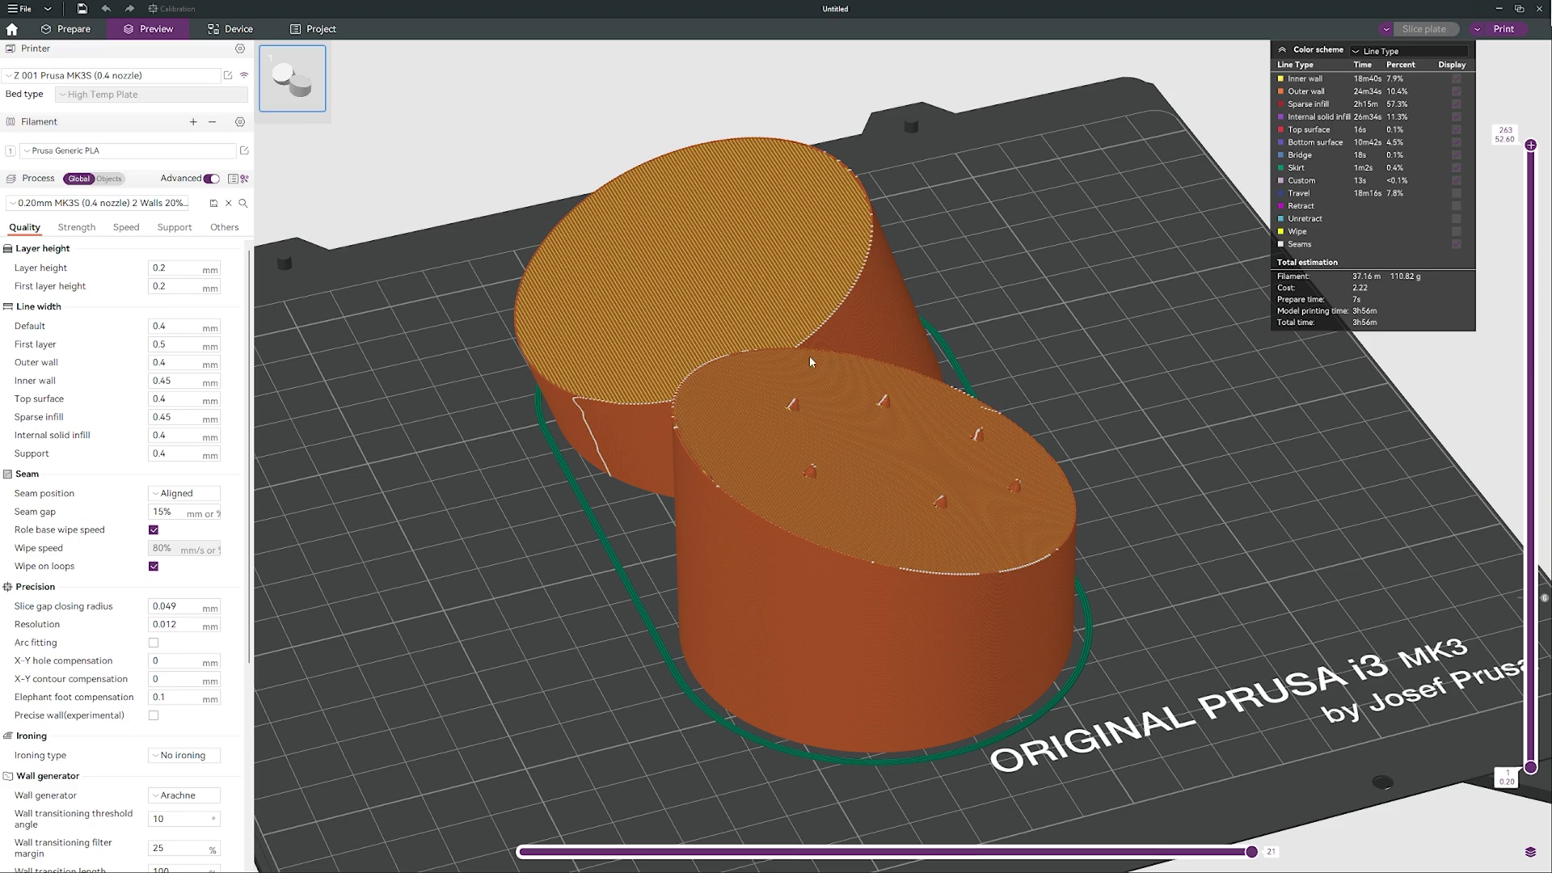
pyautogui.moveTo(1151, 411); pyautogui.dragTo(1144, 412)
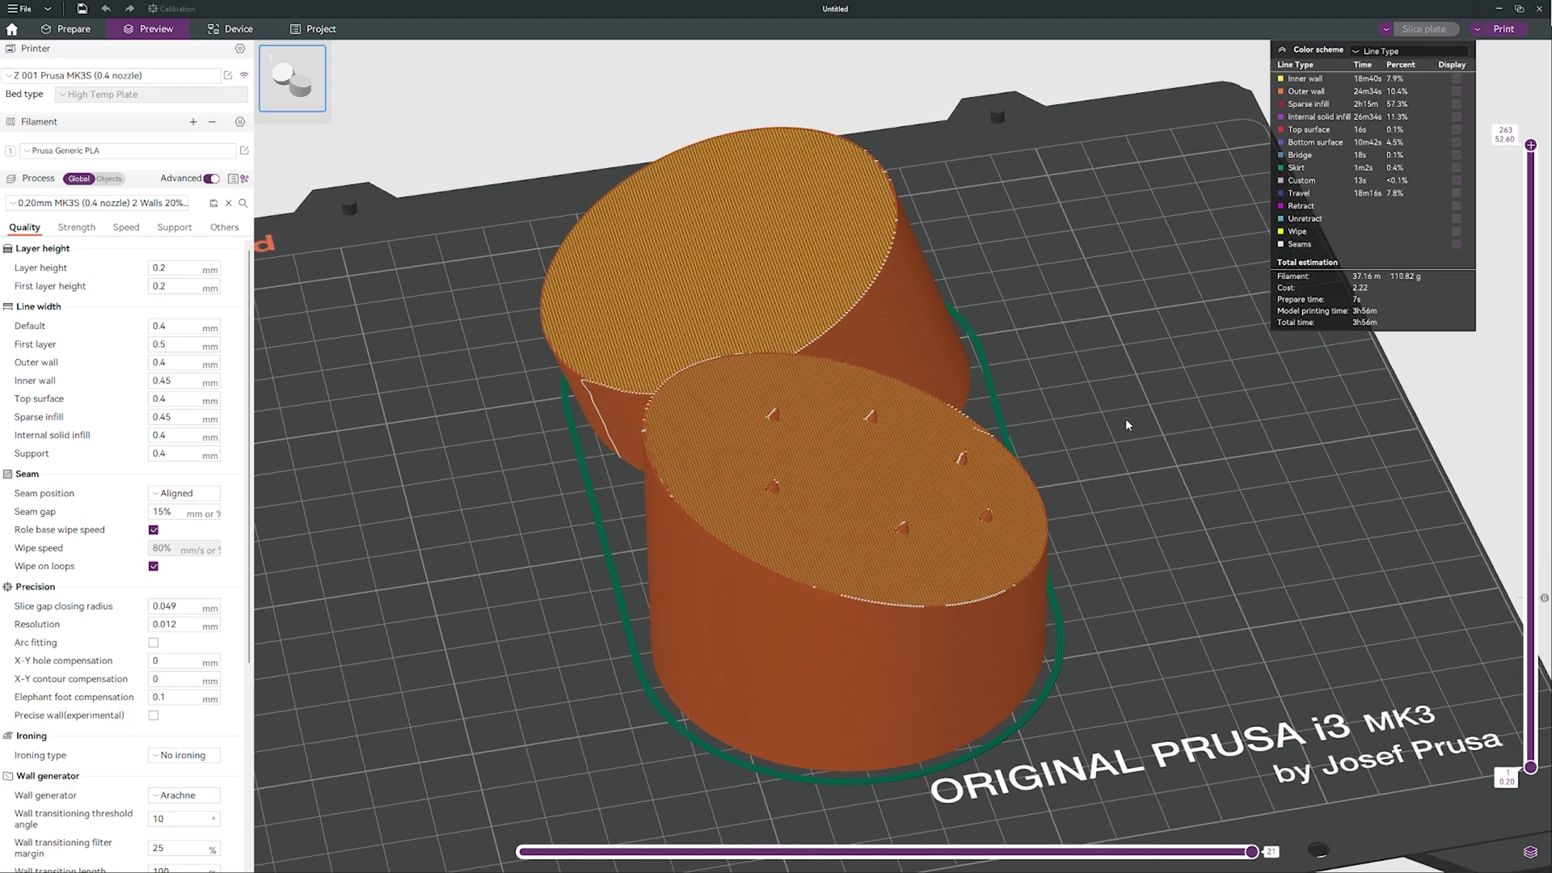
pyautogui.scroll(-2, 1125, 419)
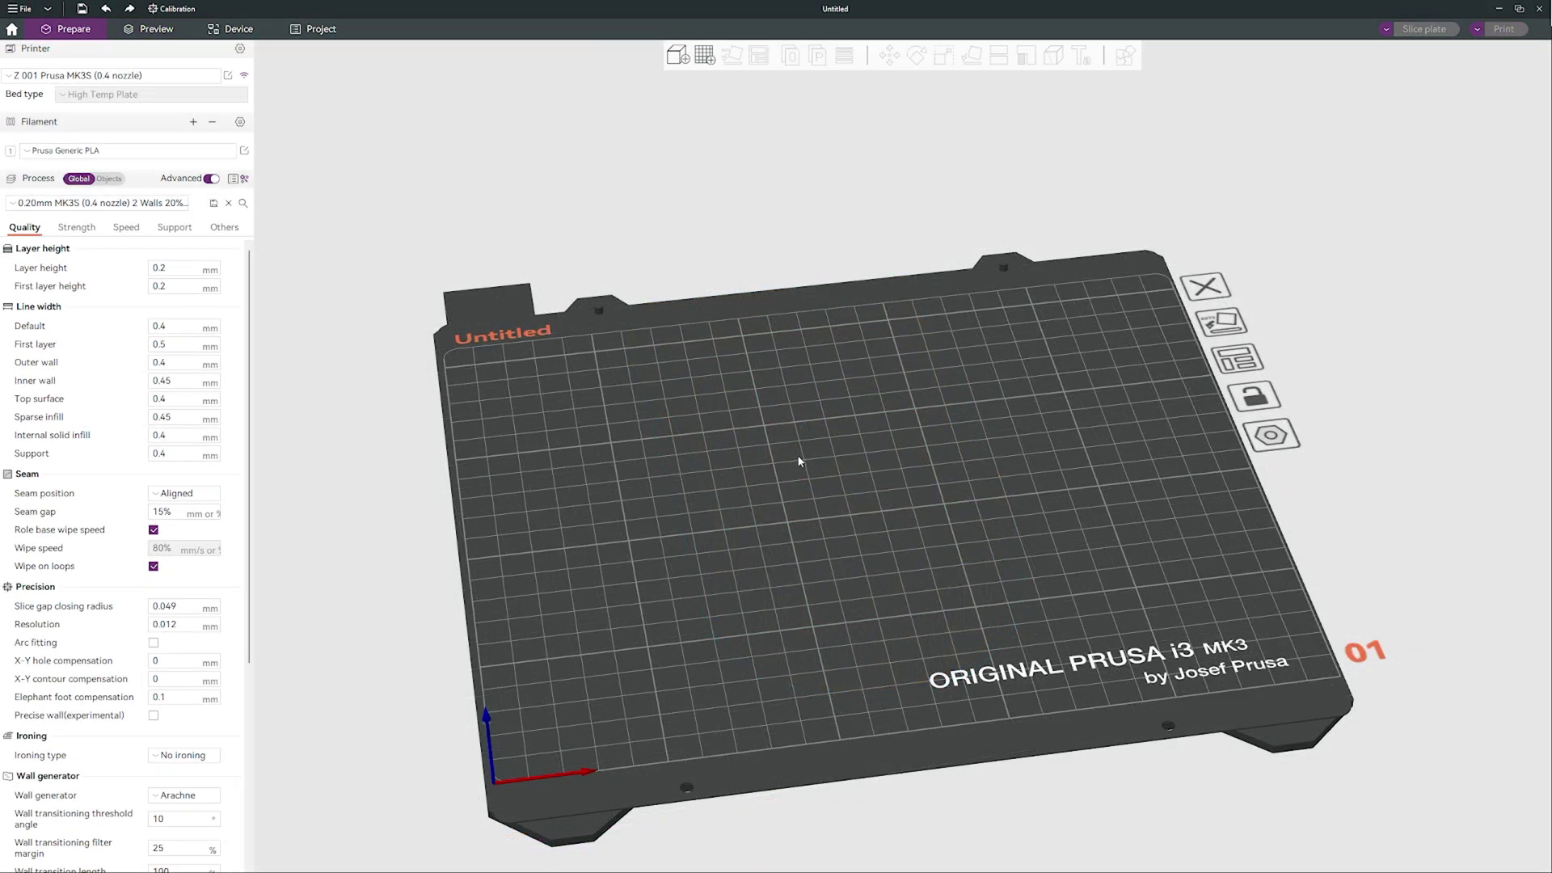
pyautogui.moveTo(798, 460); pyautogui.dragTo(803, 459)
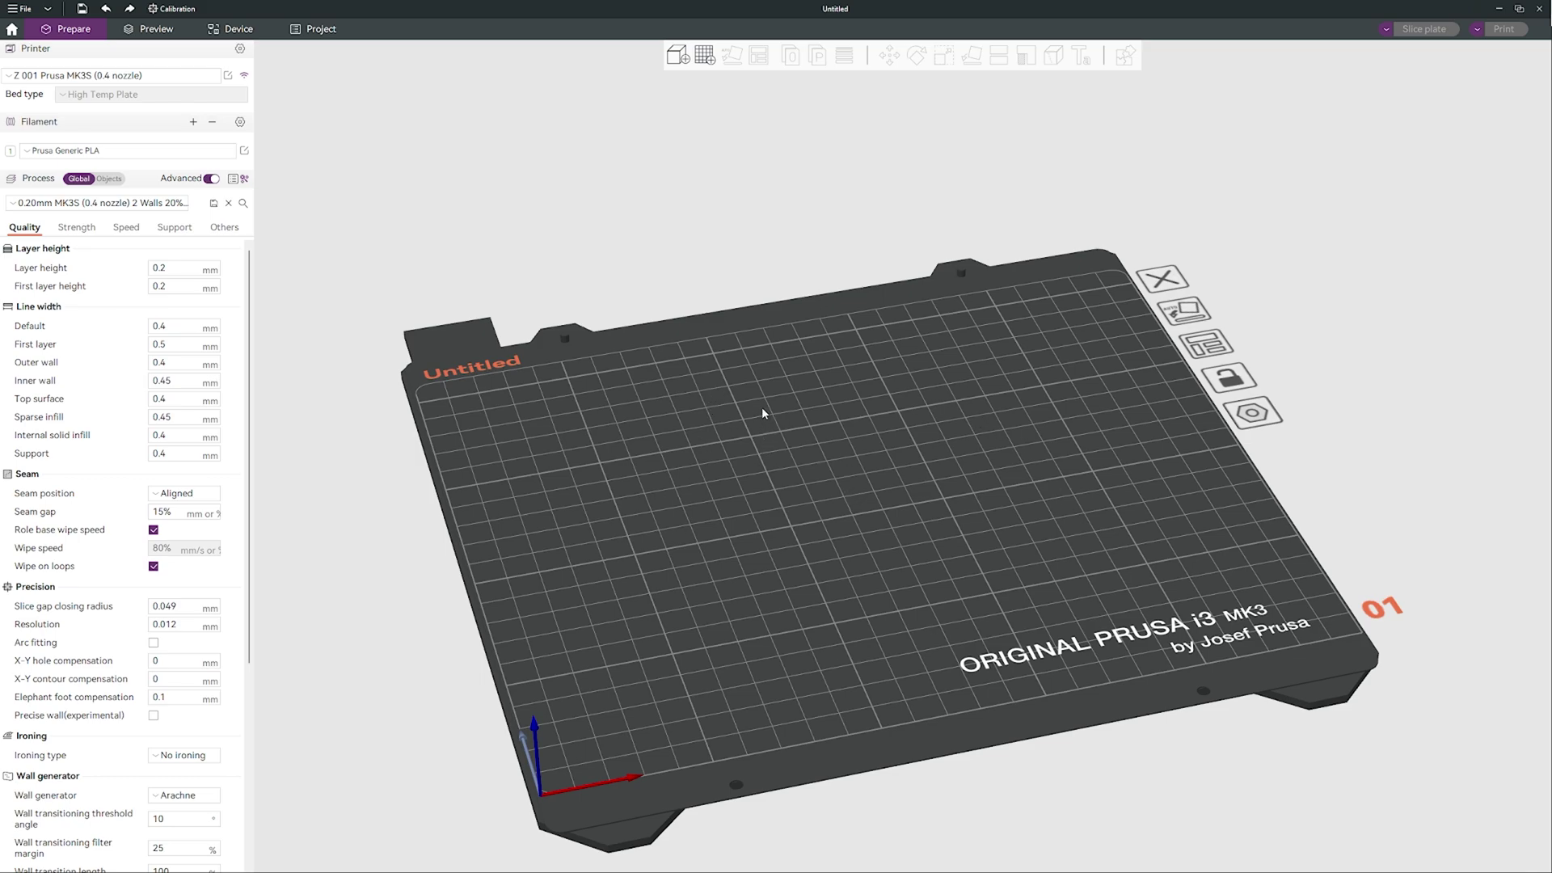
# Step: Show the Calibration menu listing Temperature, Flow rate, Pressure advance, Retraction and Tolerance tests
pyautogui.moveTo(732, 416); pyautogui.dragTo(757, 460)
pyautogui.moveTo(756, 462); pyautogui.dragTo(738, 421, button='right')
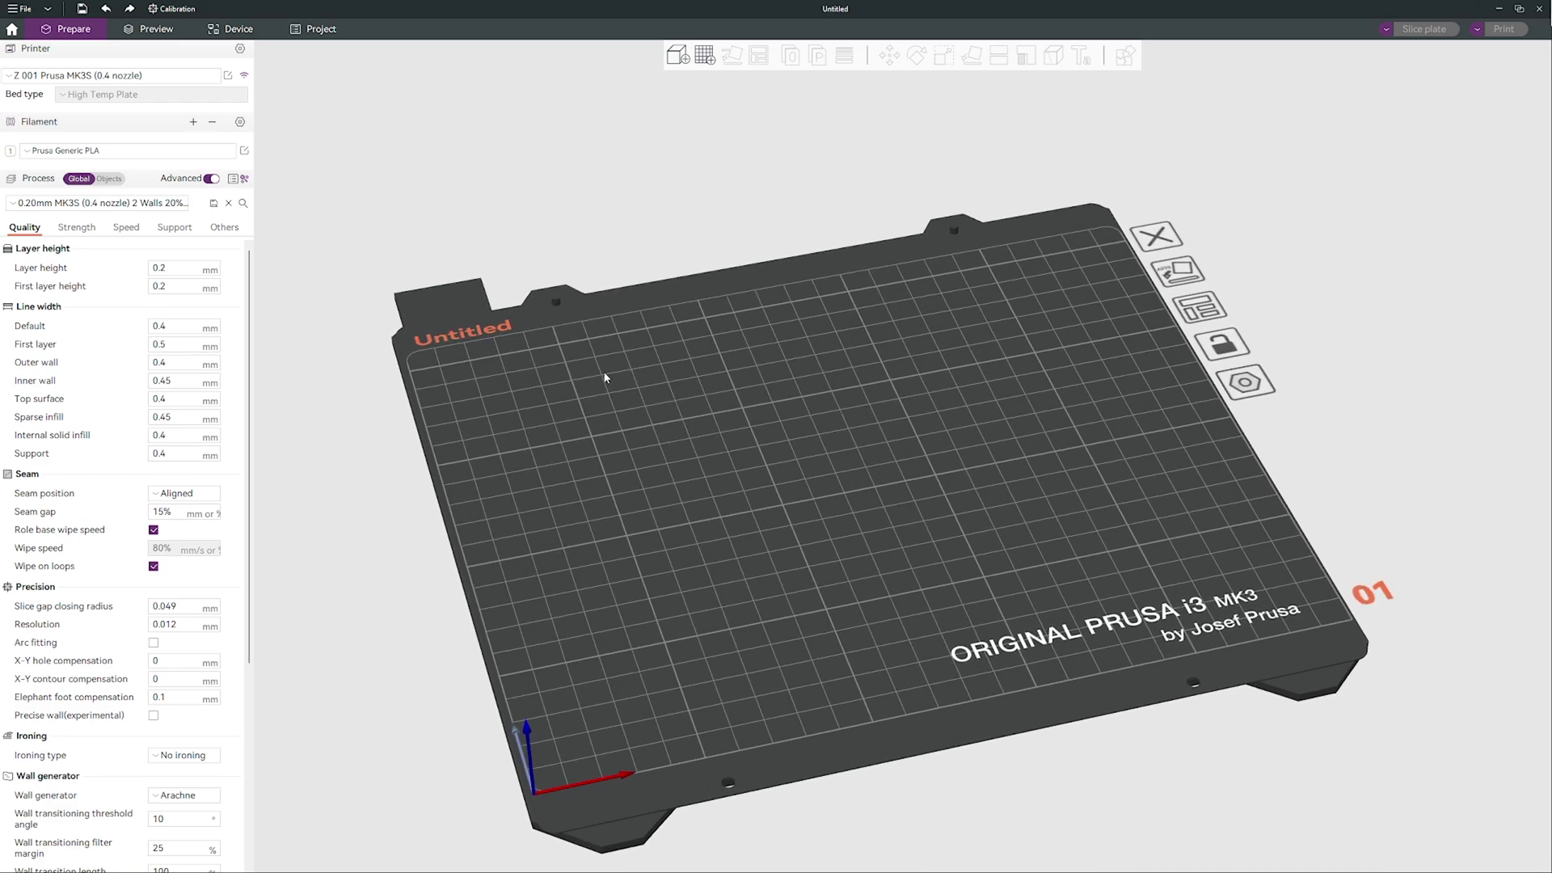
pyautogui.click(180, 10)
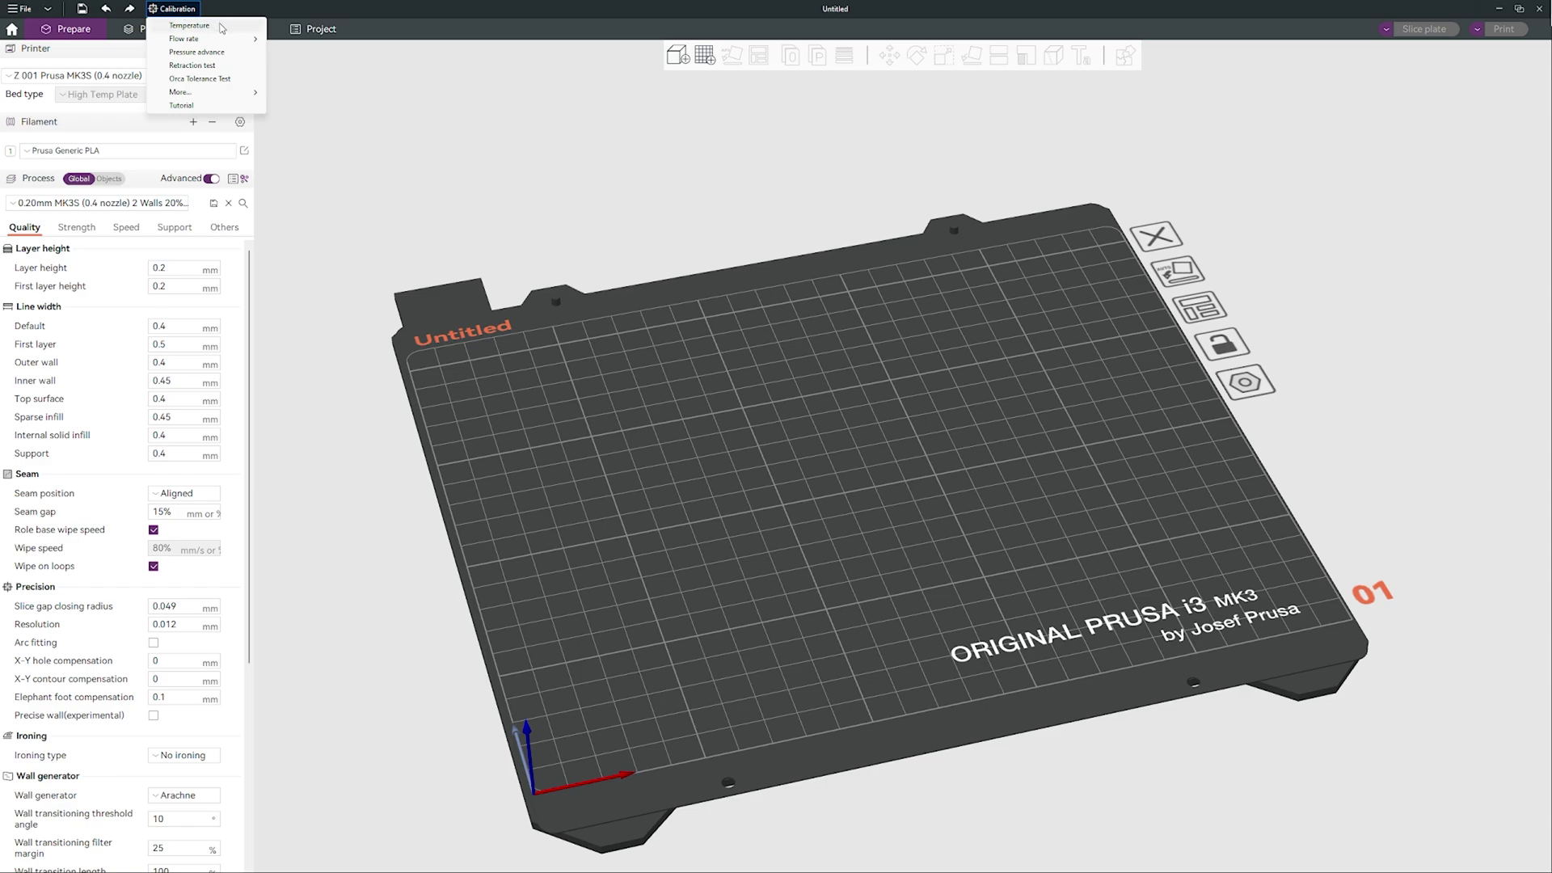
# Step: Create a PLA temperature tower from 230 °C to 190 °C, titled Nozzle temperature test
pyautogui.click(220, 25)
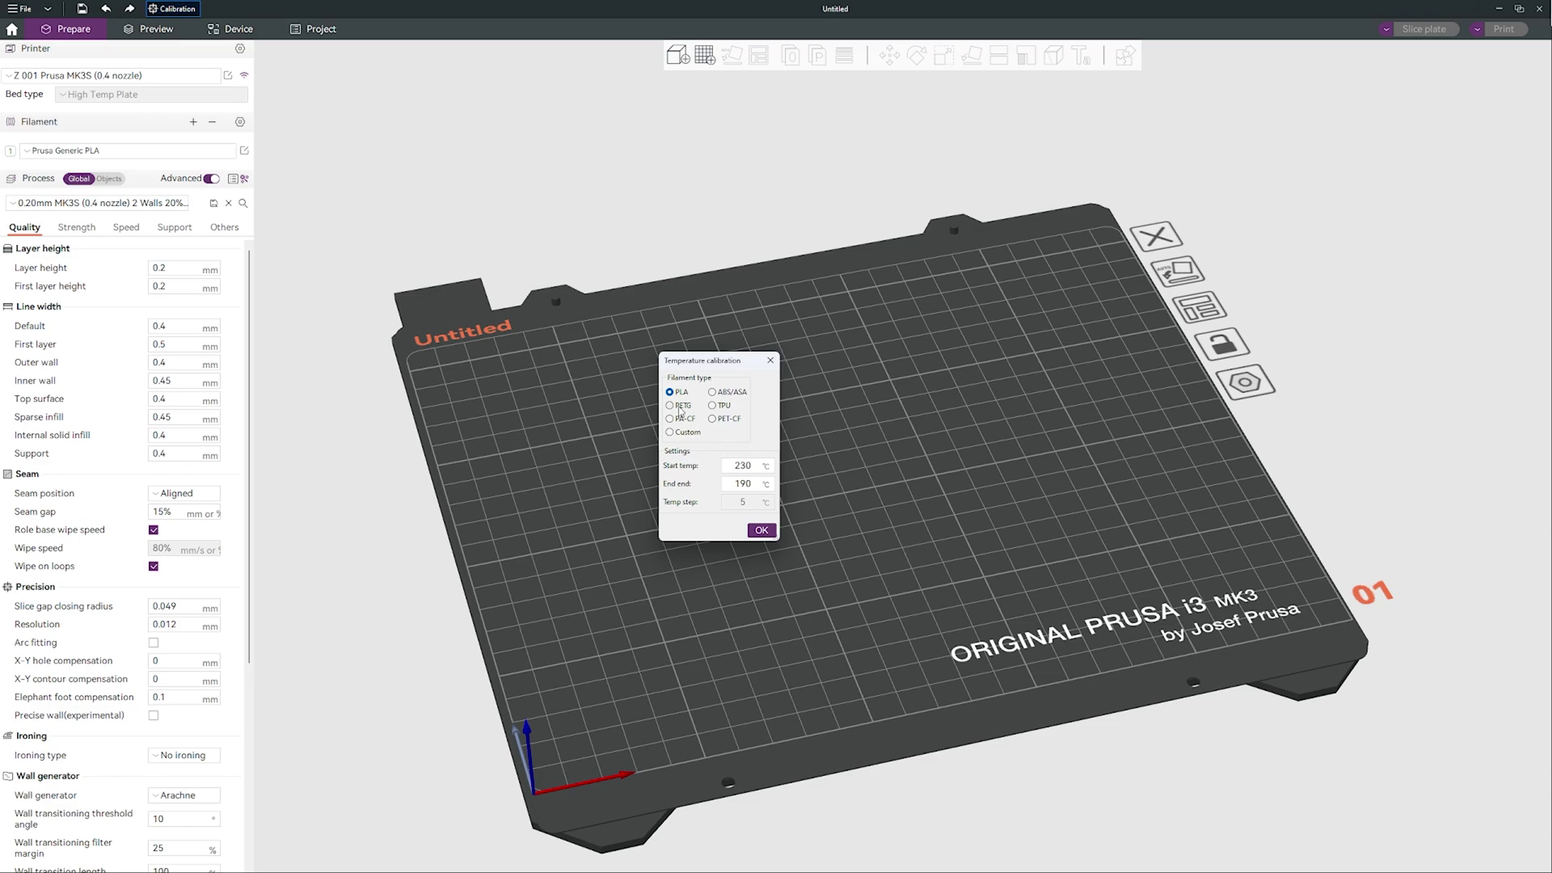
pyautogui.doubleClick(758, 466)
pyautogui.click(761, 531)
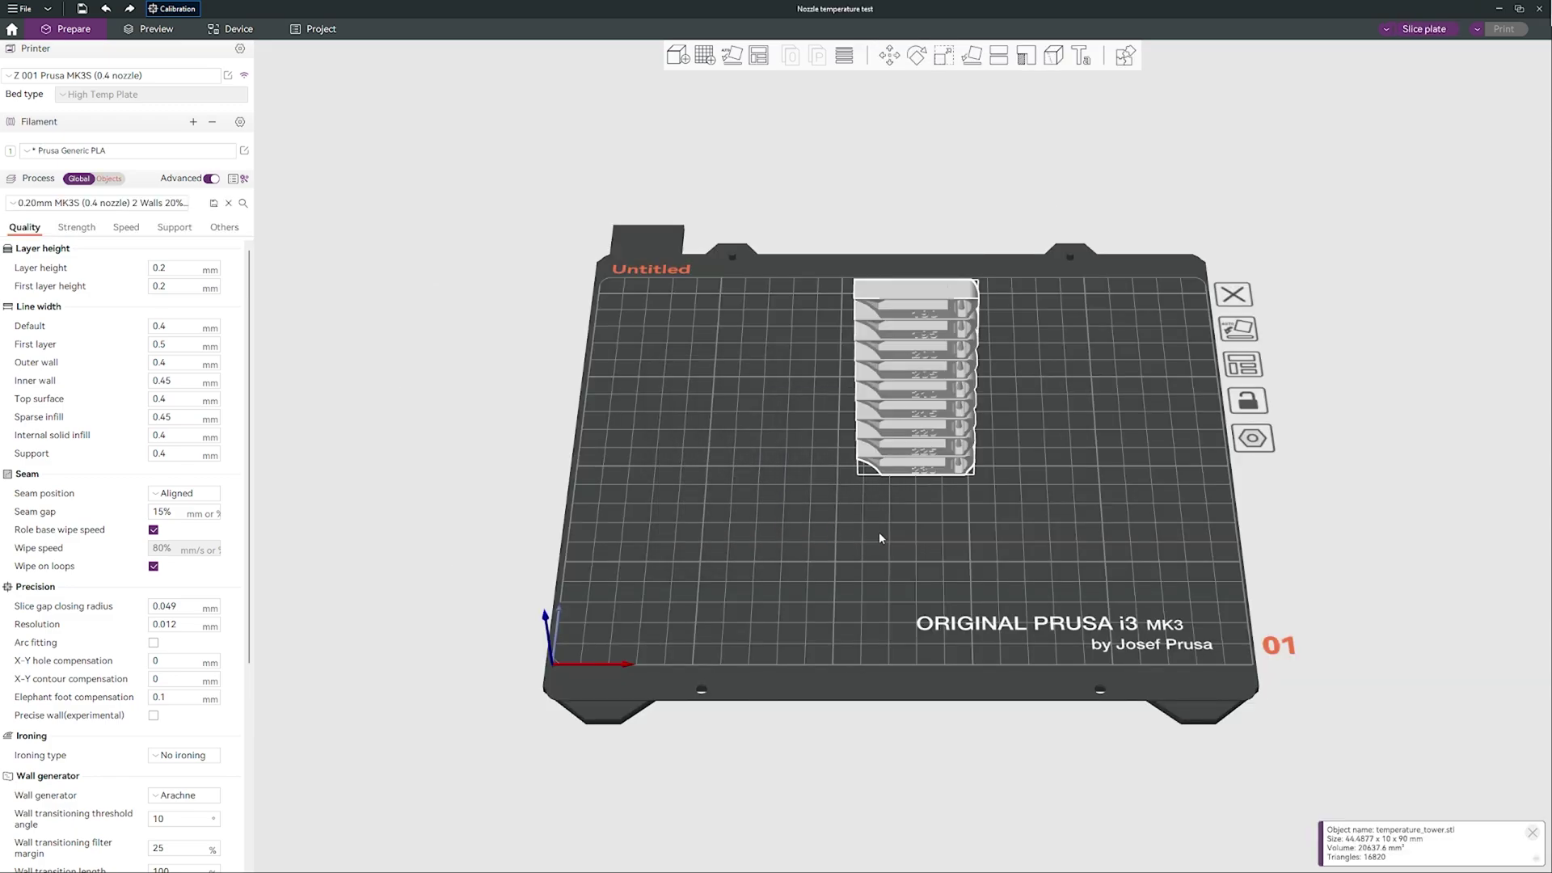
# Step: Auto-arrange the temperature tower on the build plate
pyautogui.scroll(5, 812, 609)
pyautogui.moveTo(997, 552)
pyautogui.mouseDown()
pyautogui.moveTo(1020, 544)
pyautogui.moveTo(996, 579)
pyautogui.mouseUp()
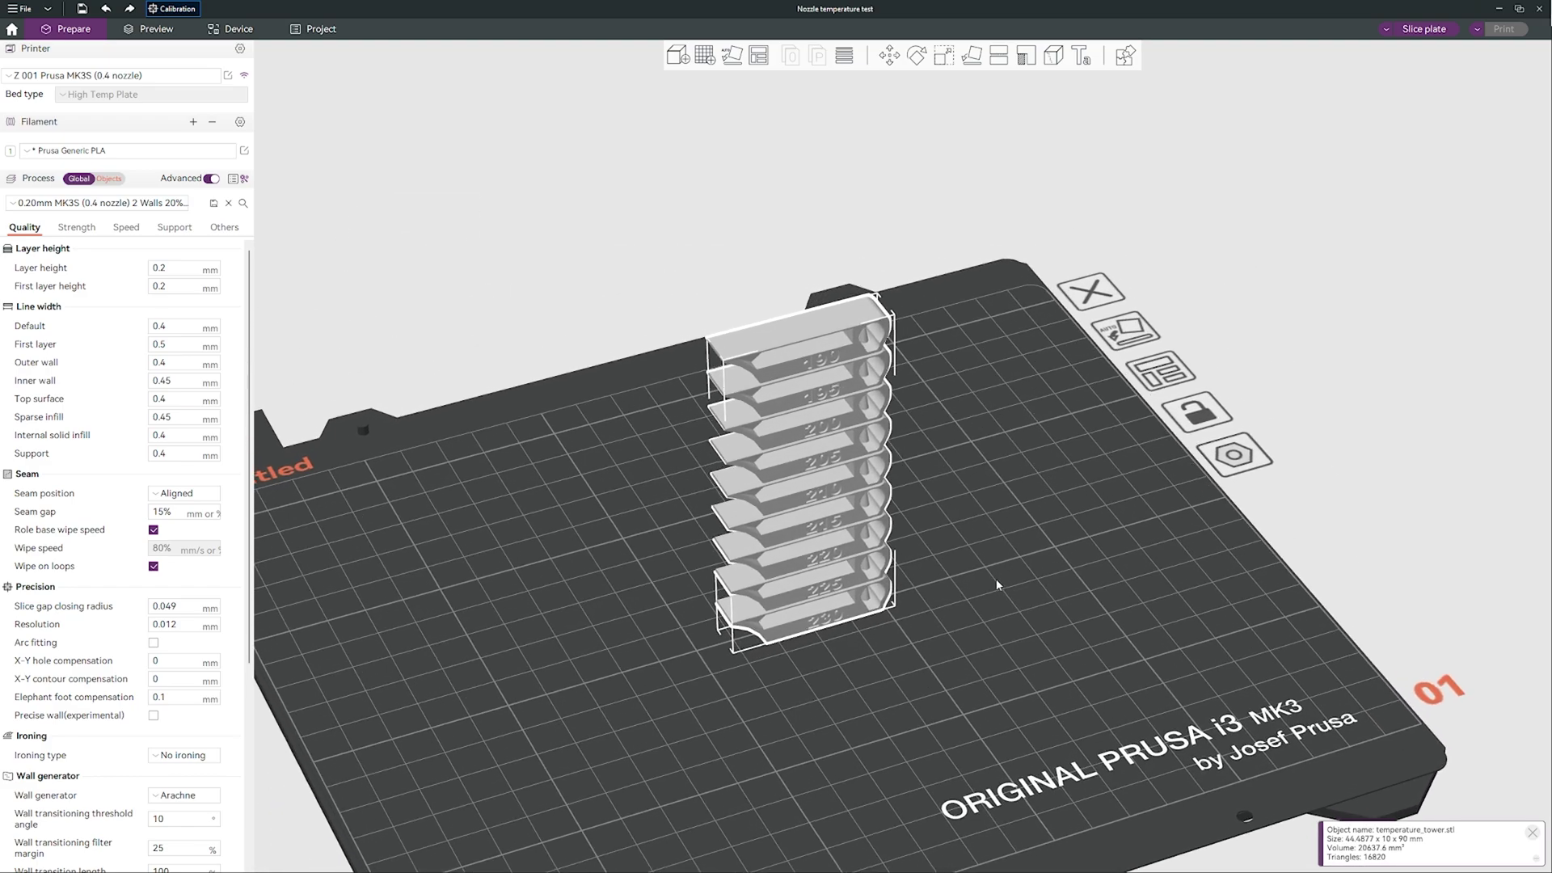
pyautogui.rightClick(758, 55)
pyautogui.click(775, 152)
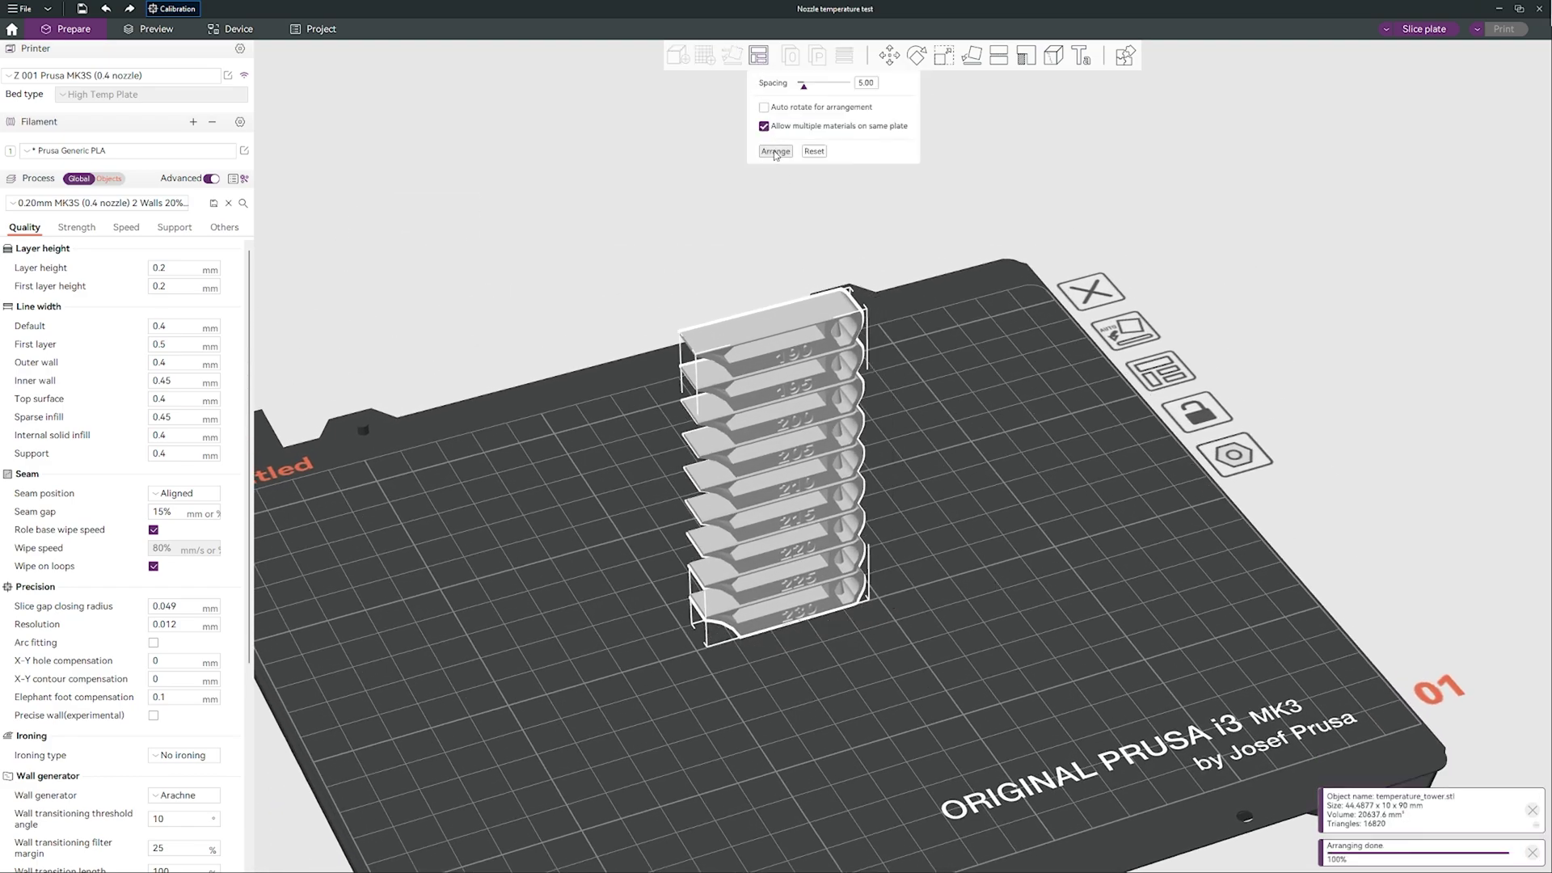
# Step: Slice the tower (1h44m, 16.93 g) and orbit the layered preview
pyautogui.scroll(-2, 1035, 373)
pyautogui.scroll(2, 1028, 386)
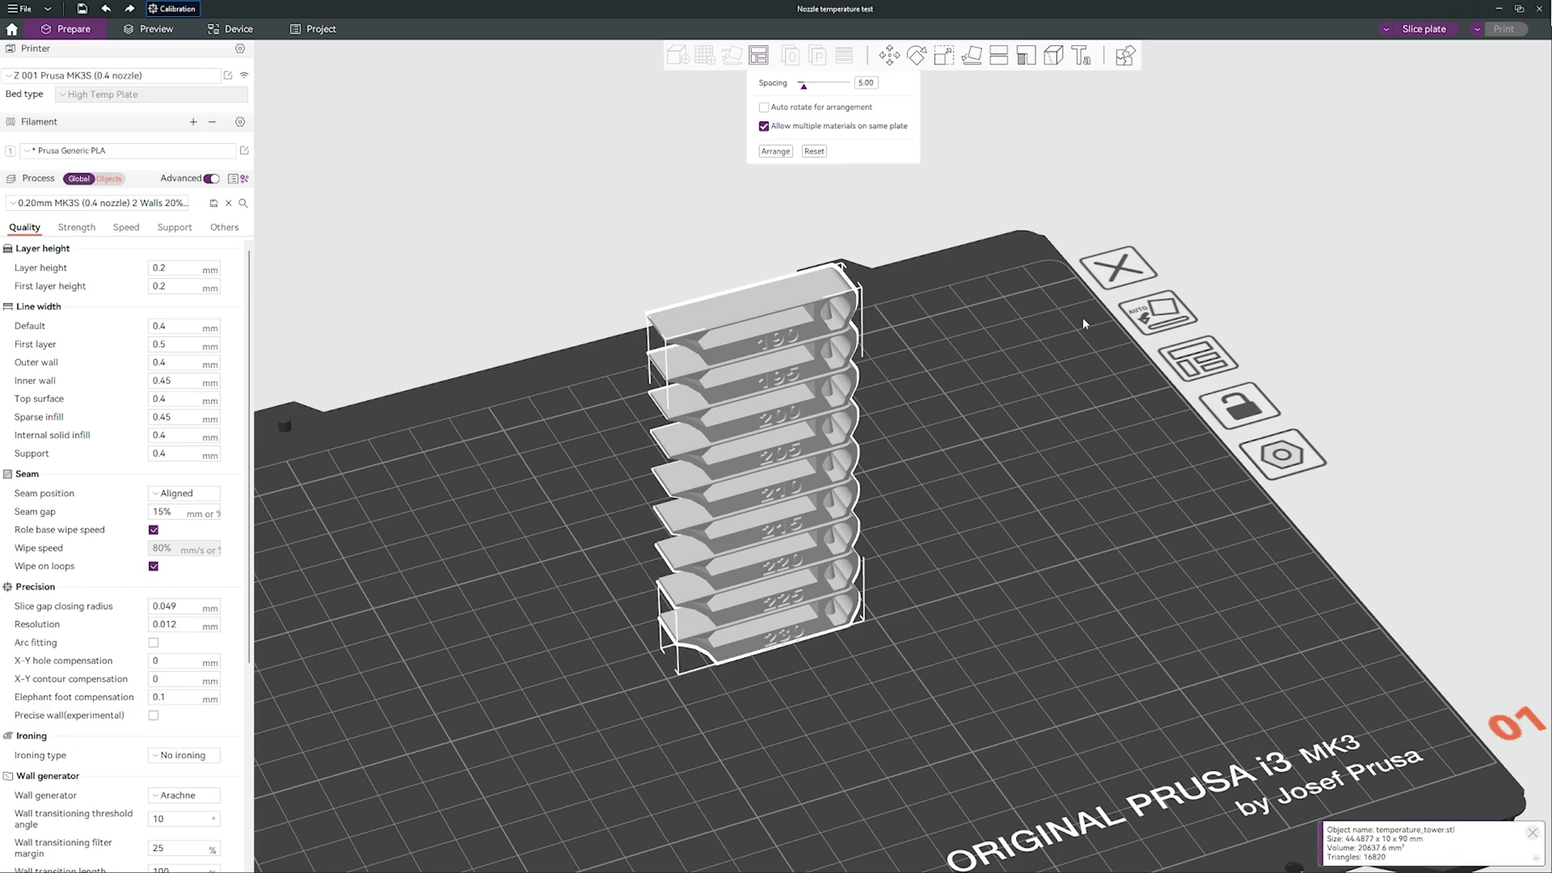
pyautogui.click(1424, 30)
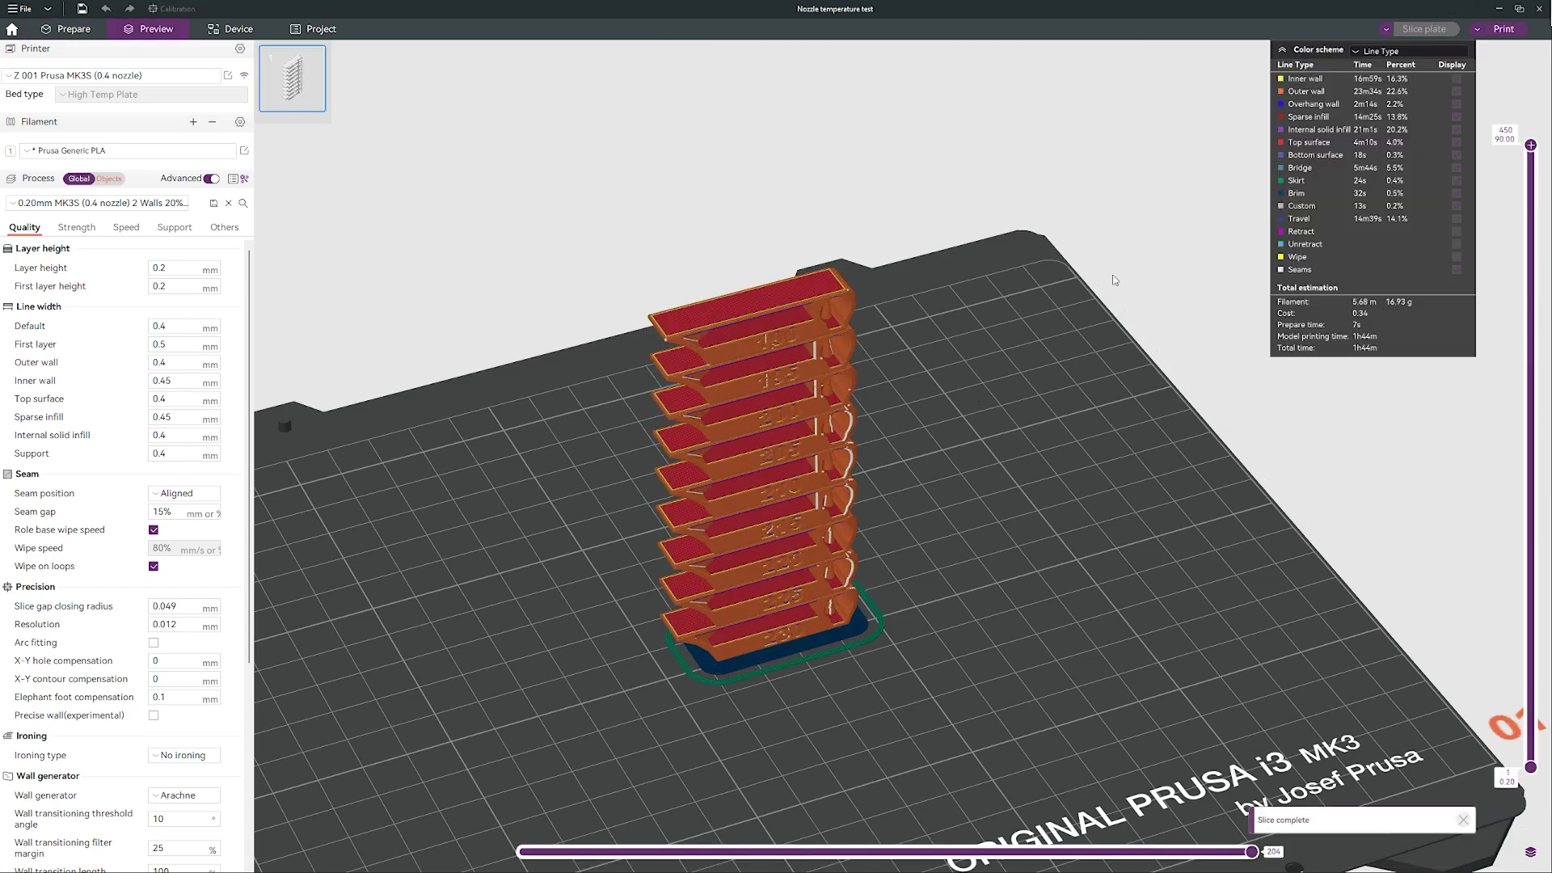
pyautogui.scroll(5, 1021, 401)
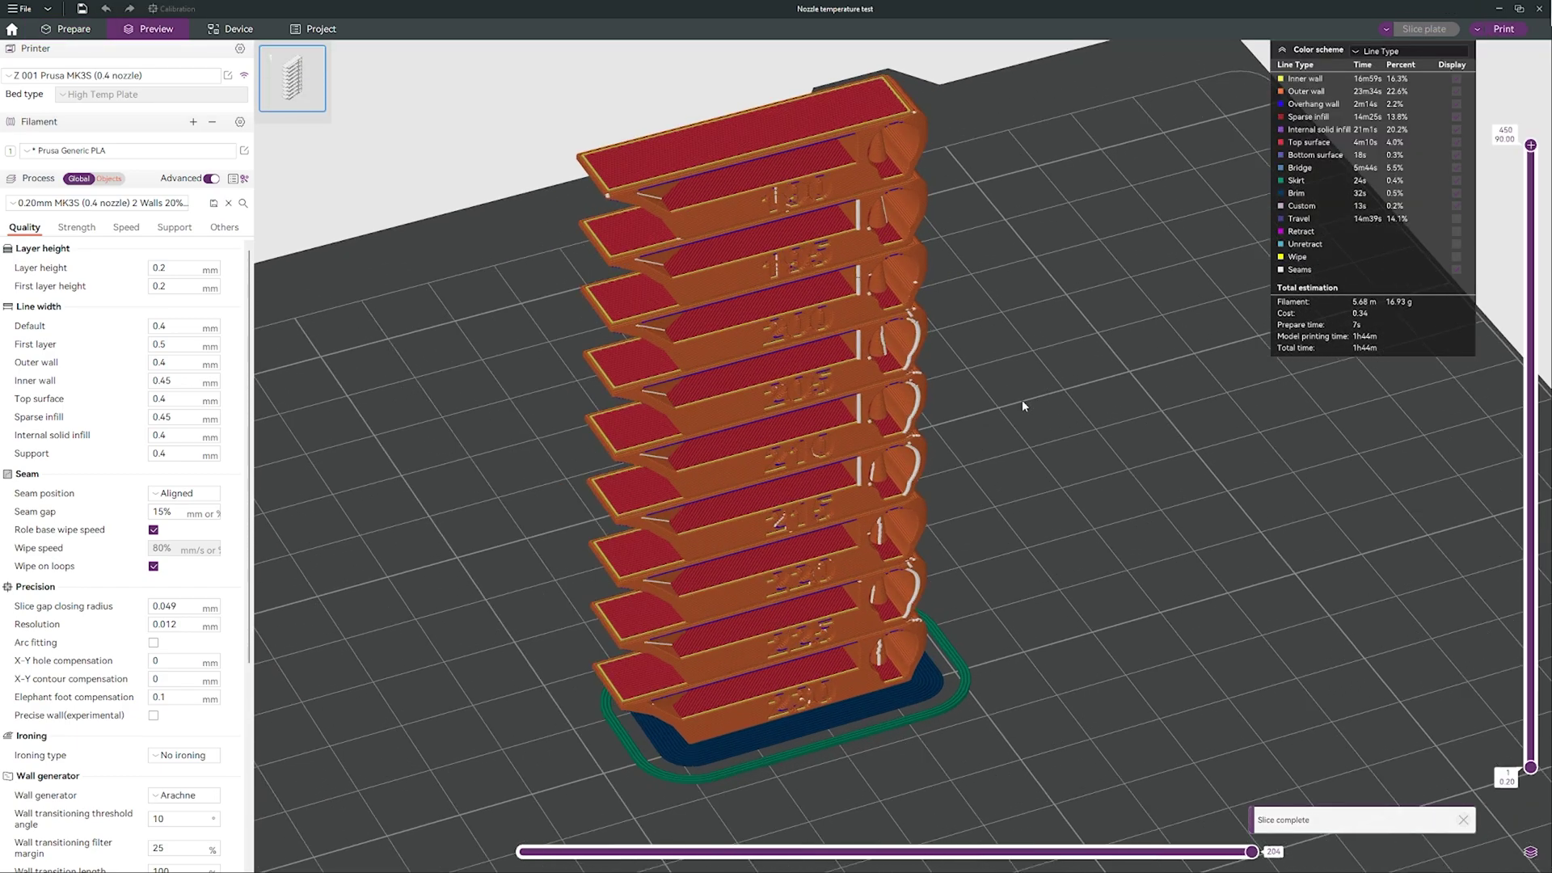
pyautogui.moveTo(1026, 382); pyautogui.dragTo(1006, 424)
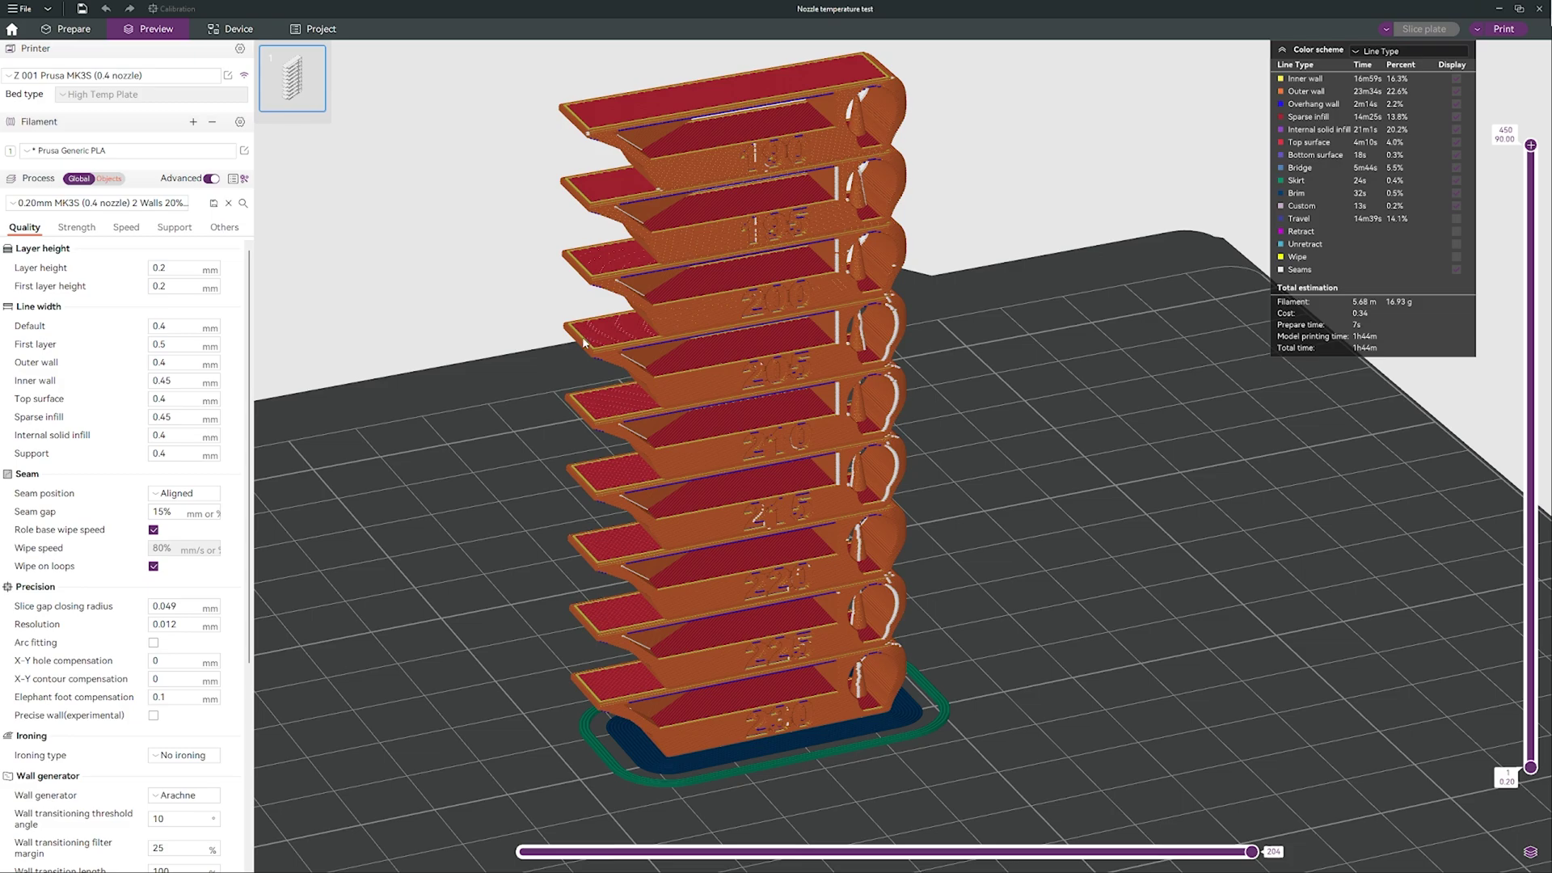
# Step: Test the OctoPrint connection in the physical printer upload settings
pyautogui.click(244, 77)
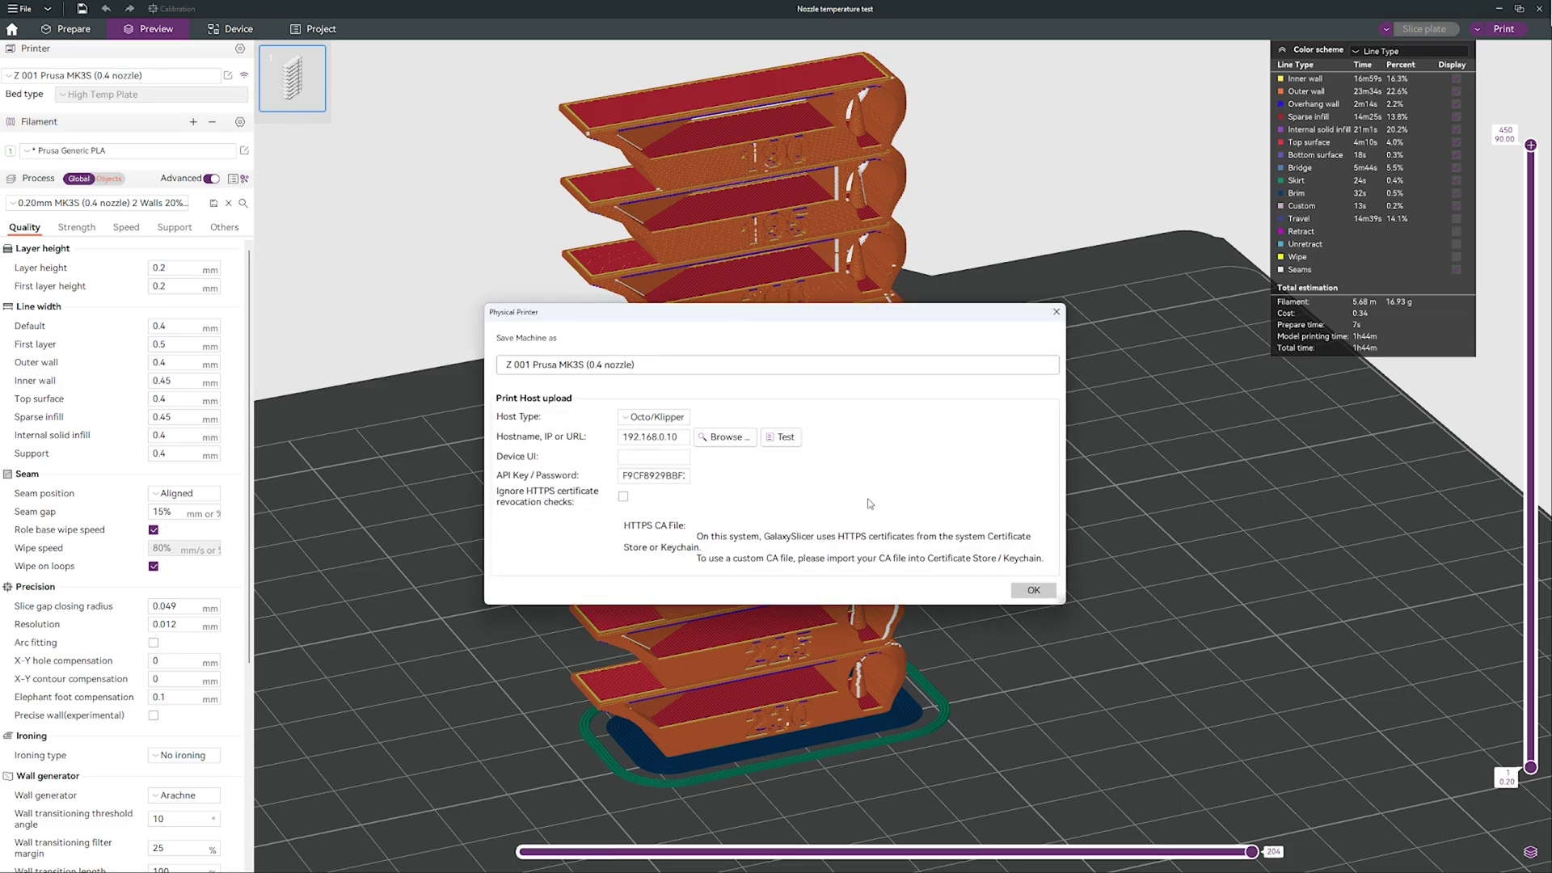
pyautogui.click(786, 437)
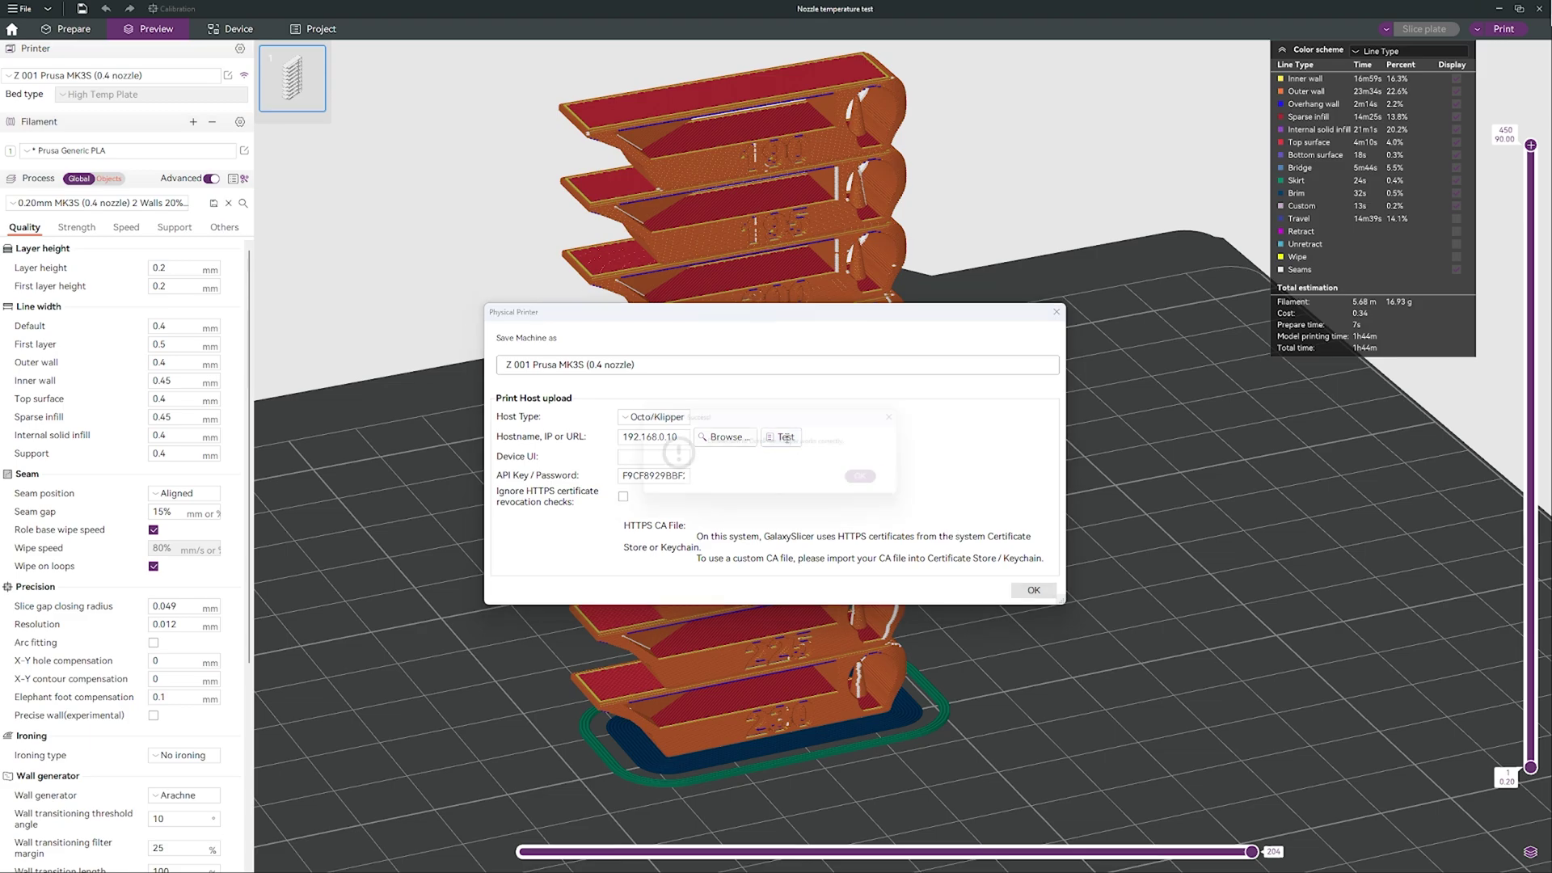
pyautogui.click(877, 485)
pyautogui.click(1055, 312)
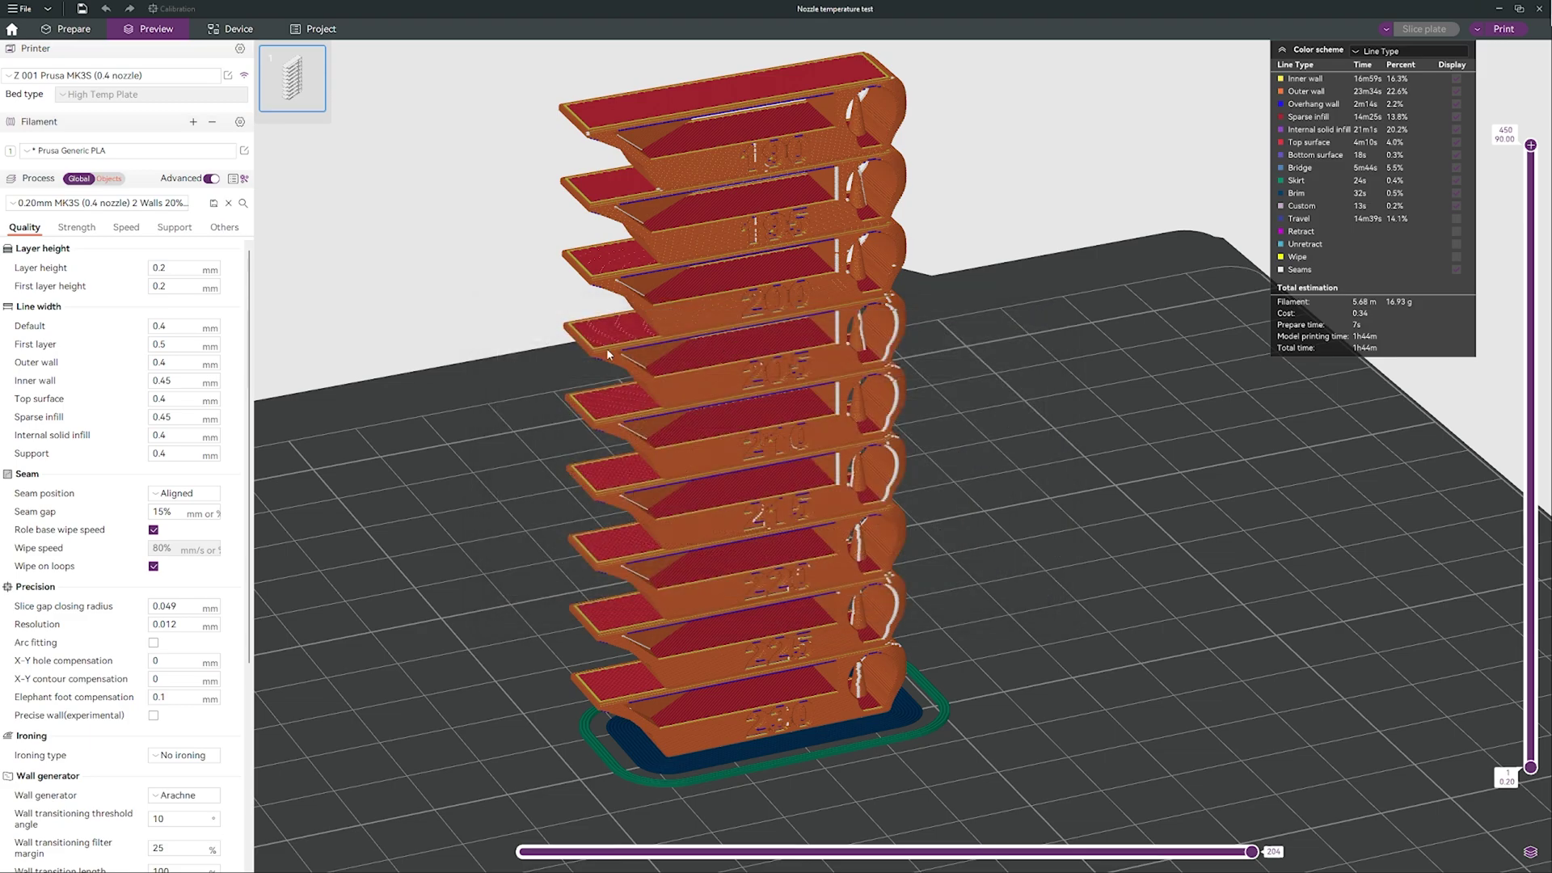
# Step: Check the printer webcam and jog controls, then go back to the Prepare workspace
pyautogui.click(238, 29)
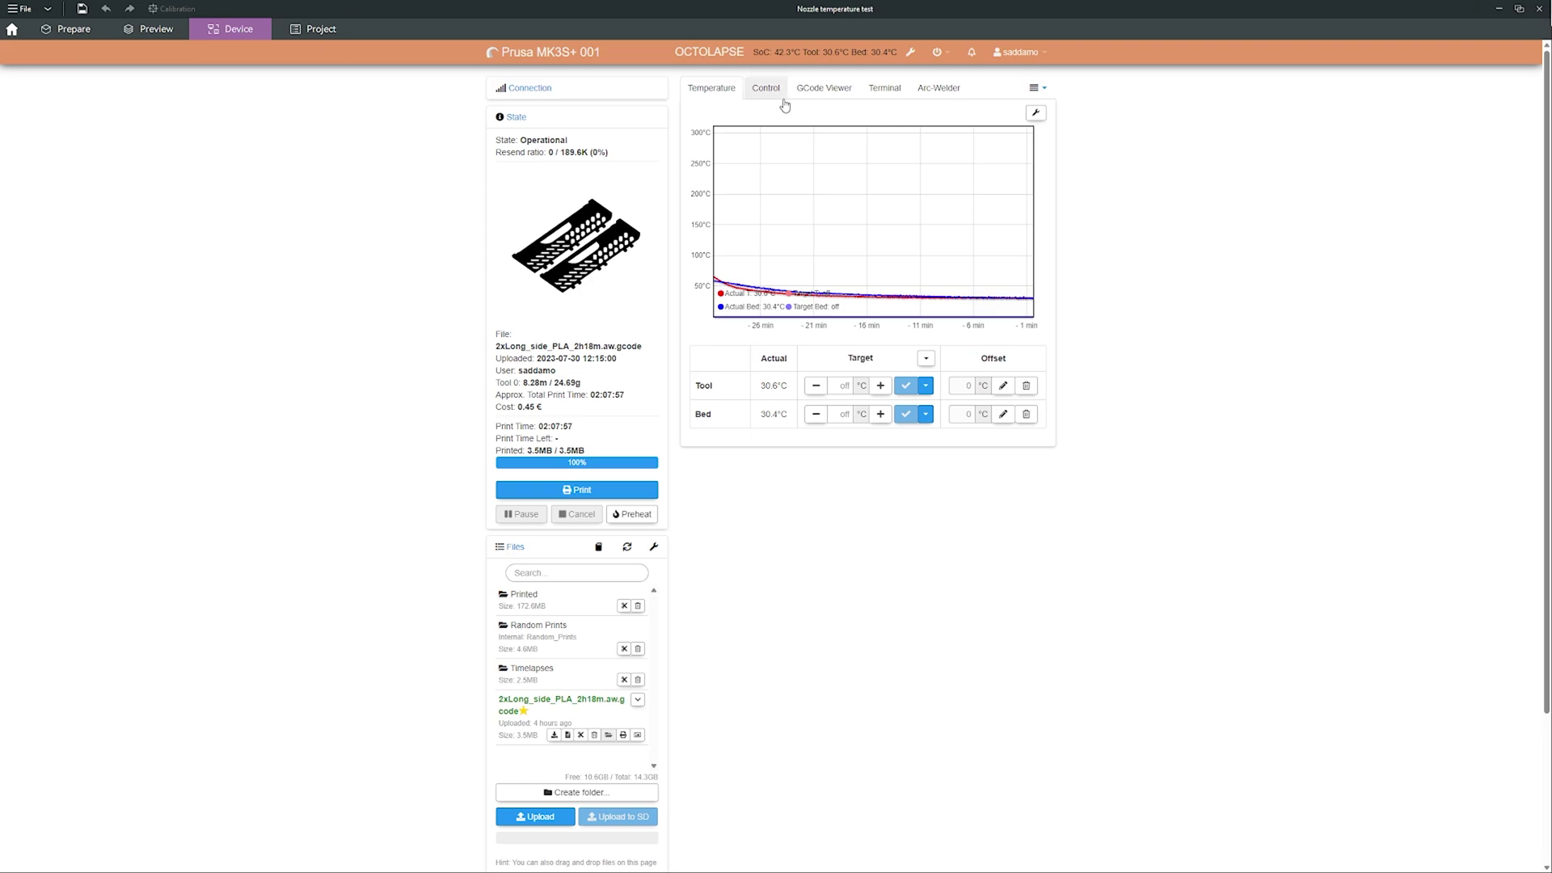
pyautogui.click(771, 89)
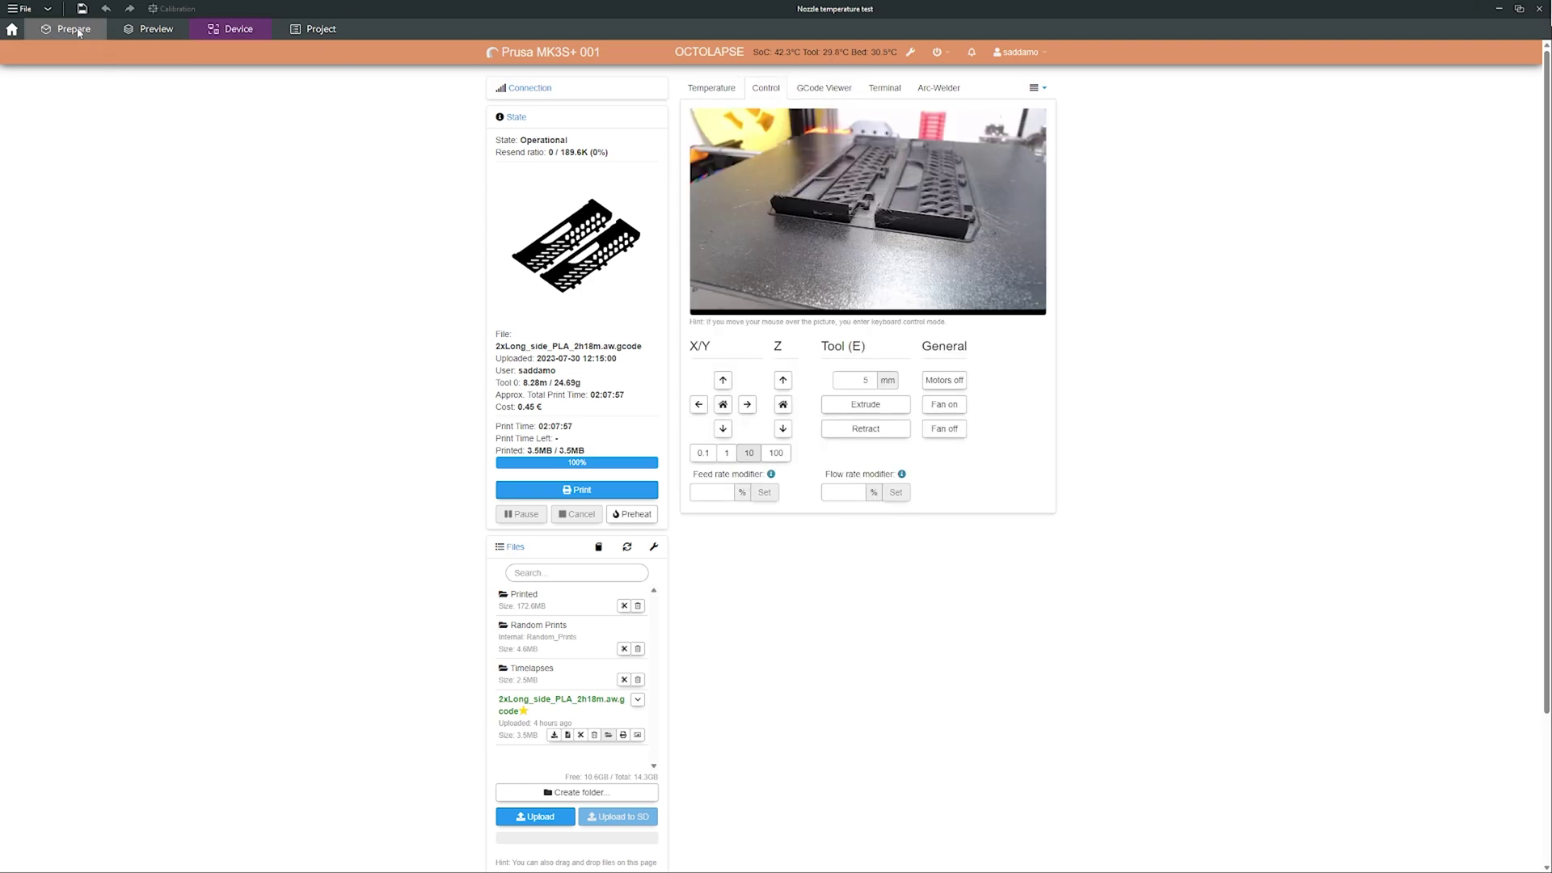
pyautogui.click(71, 29)
# Step: Upload temperature_tower_PLA_1h44m.gcode to OctoPrint without starting the print
pyautogui.scroll(-3, 522, 381)
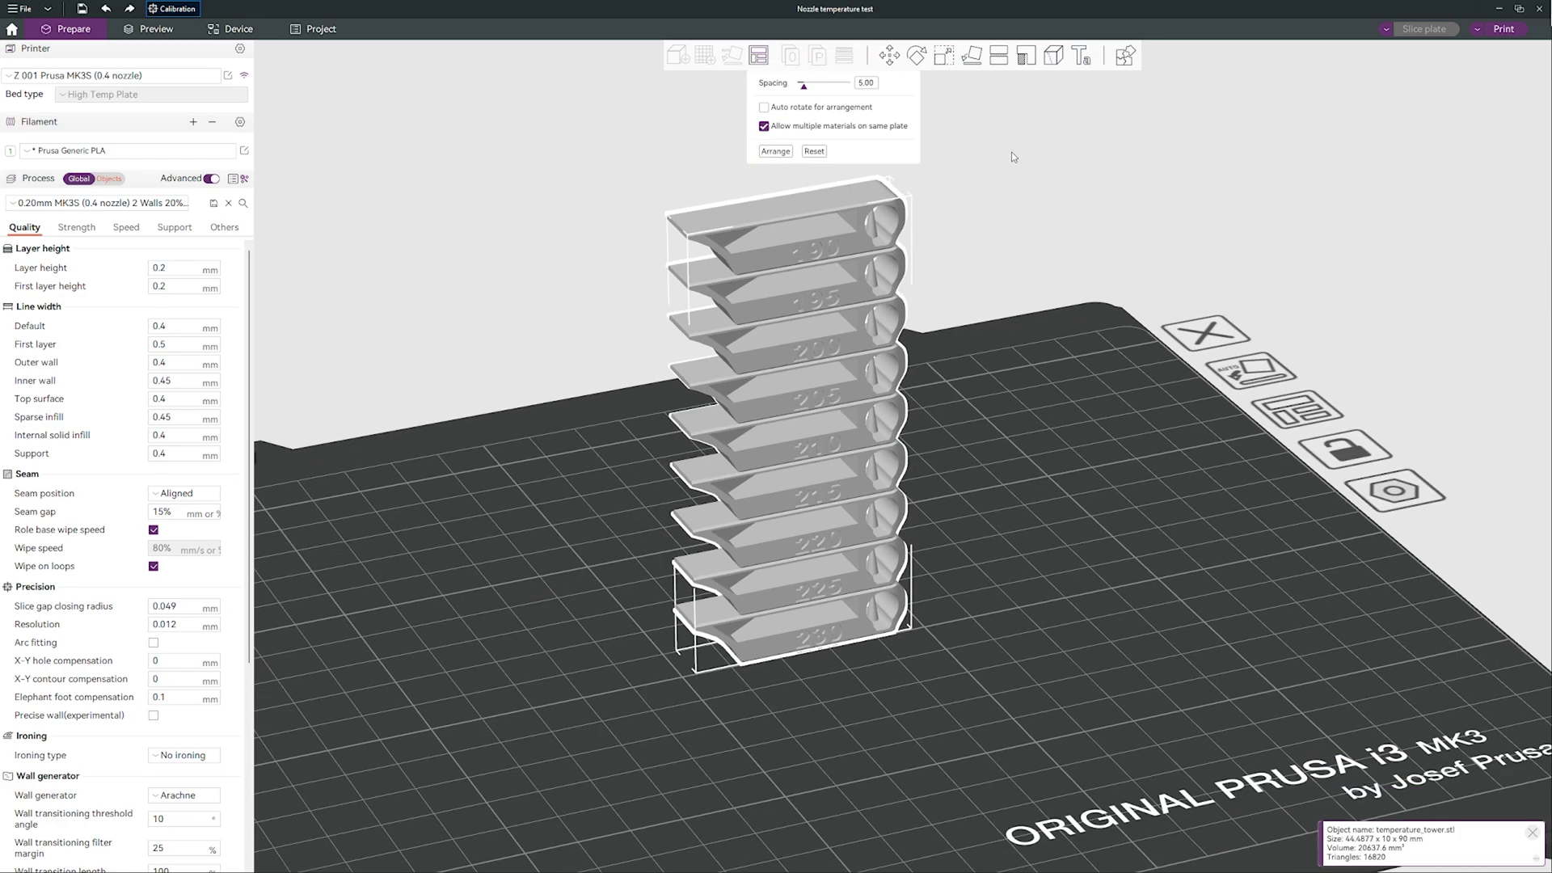
pyautogui.click(1503, 30)
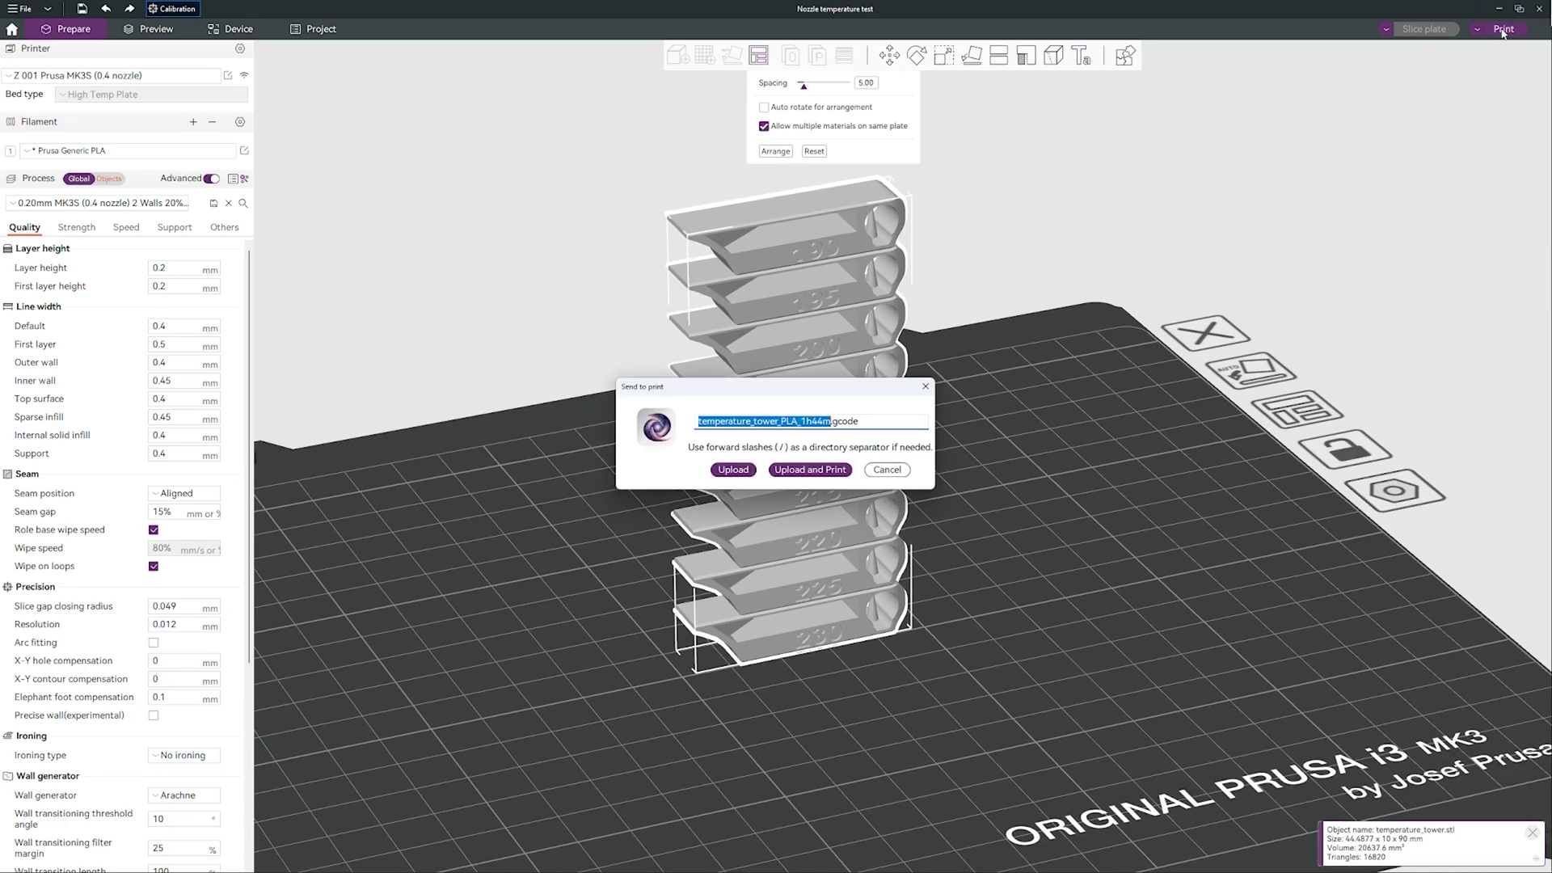
pyautogui.click(732, 470)
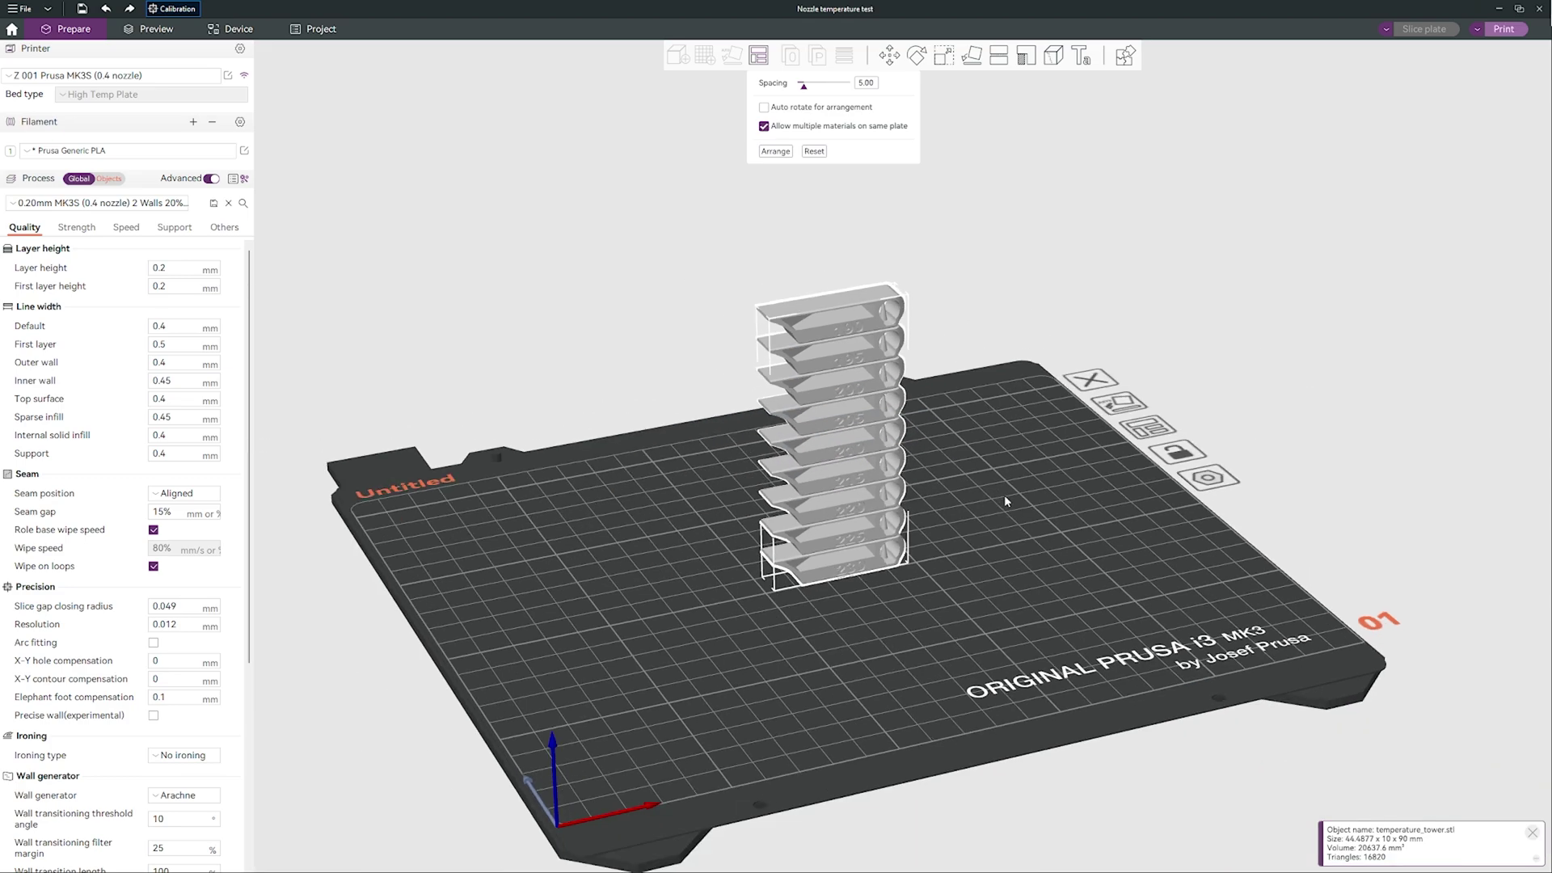
pyautogui.scroll(6, 995, 494)
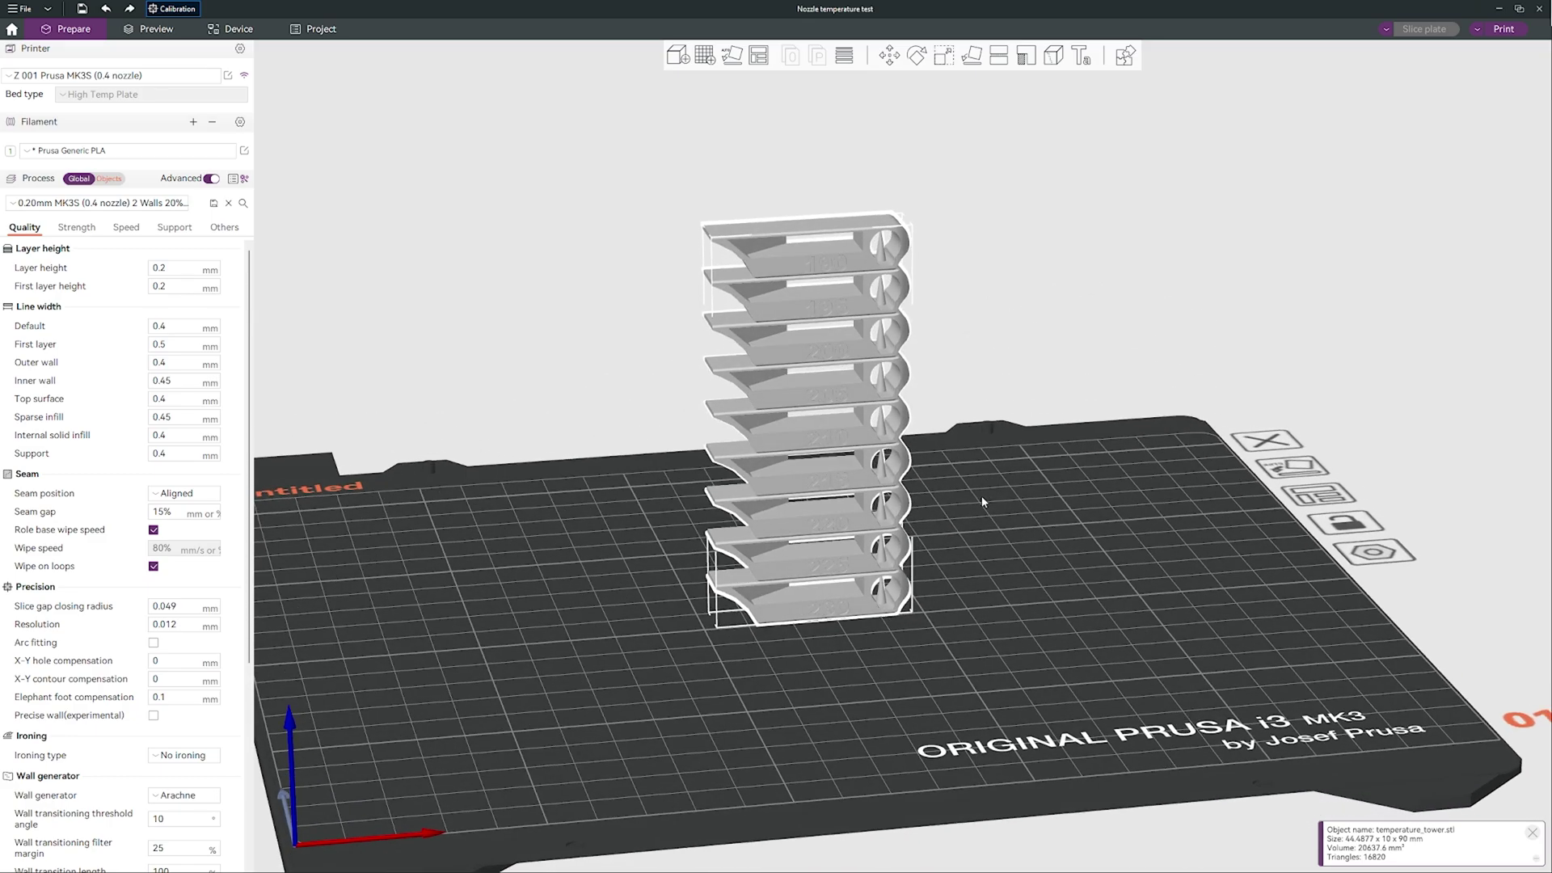
# Step: Orbit, pan and zoom around the temperature tower to inspect it up close
pyautogui.moveTo(977, 498); pyautogui.dragTo(976, 493)
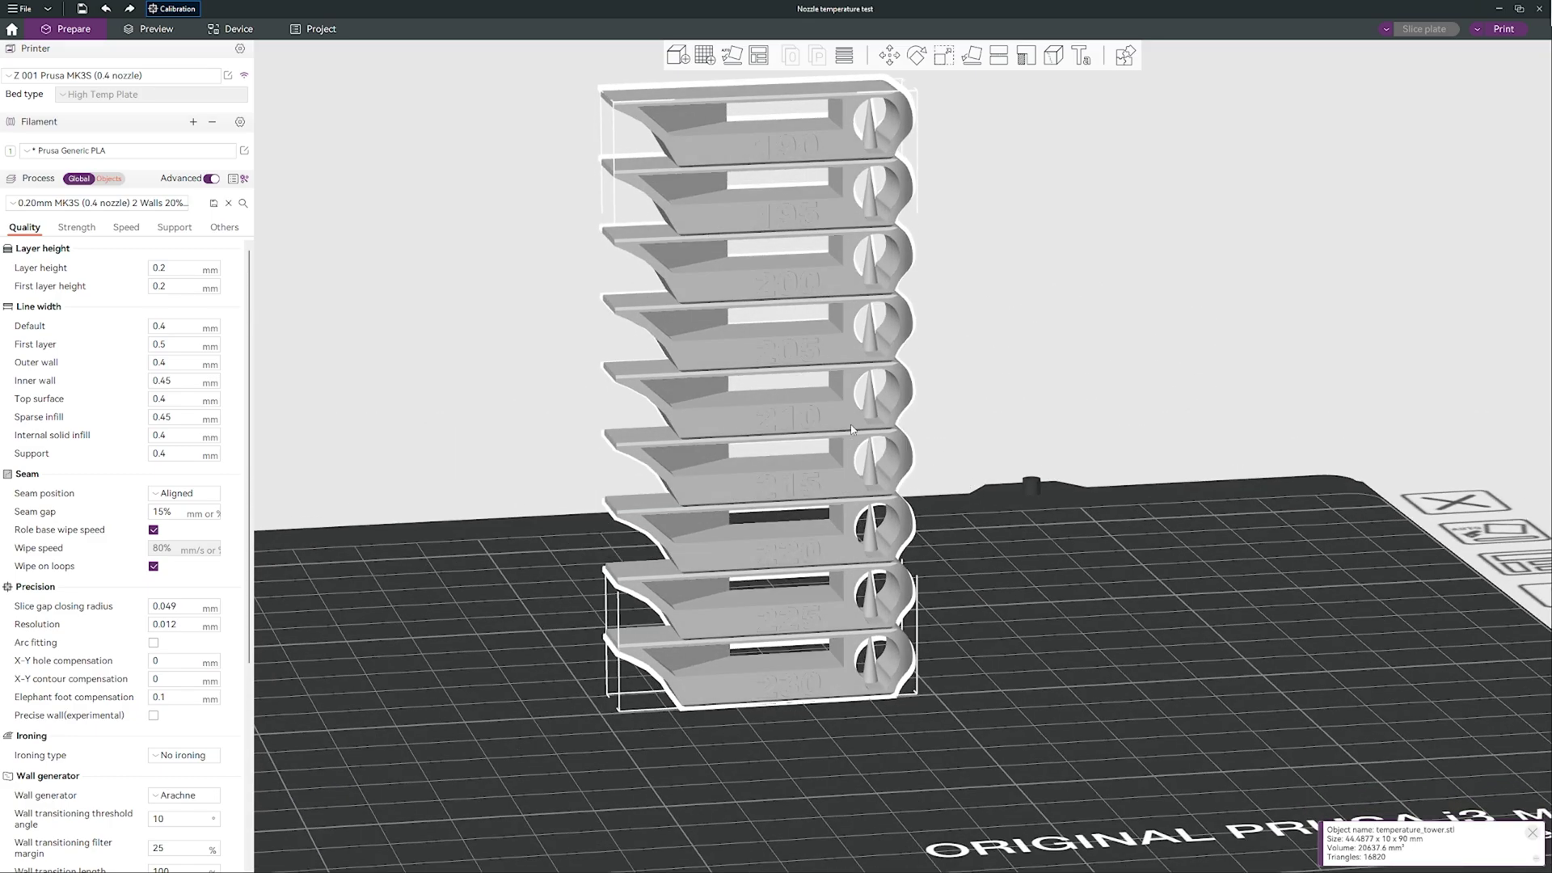
pyautogui.moveTo(960, 449); pyautogui.dragTo(977, 505, button='right')
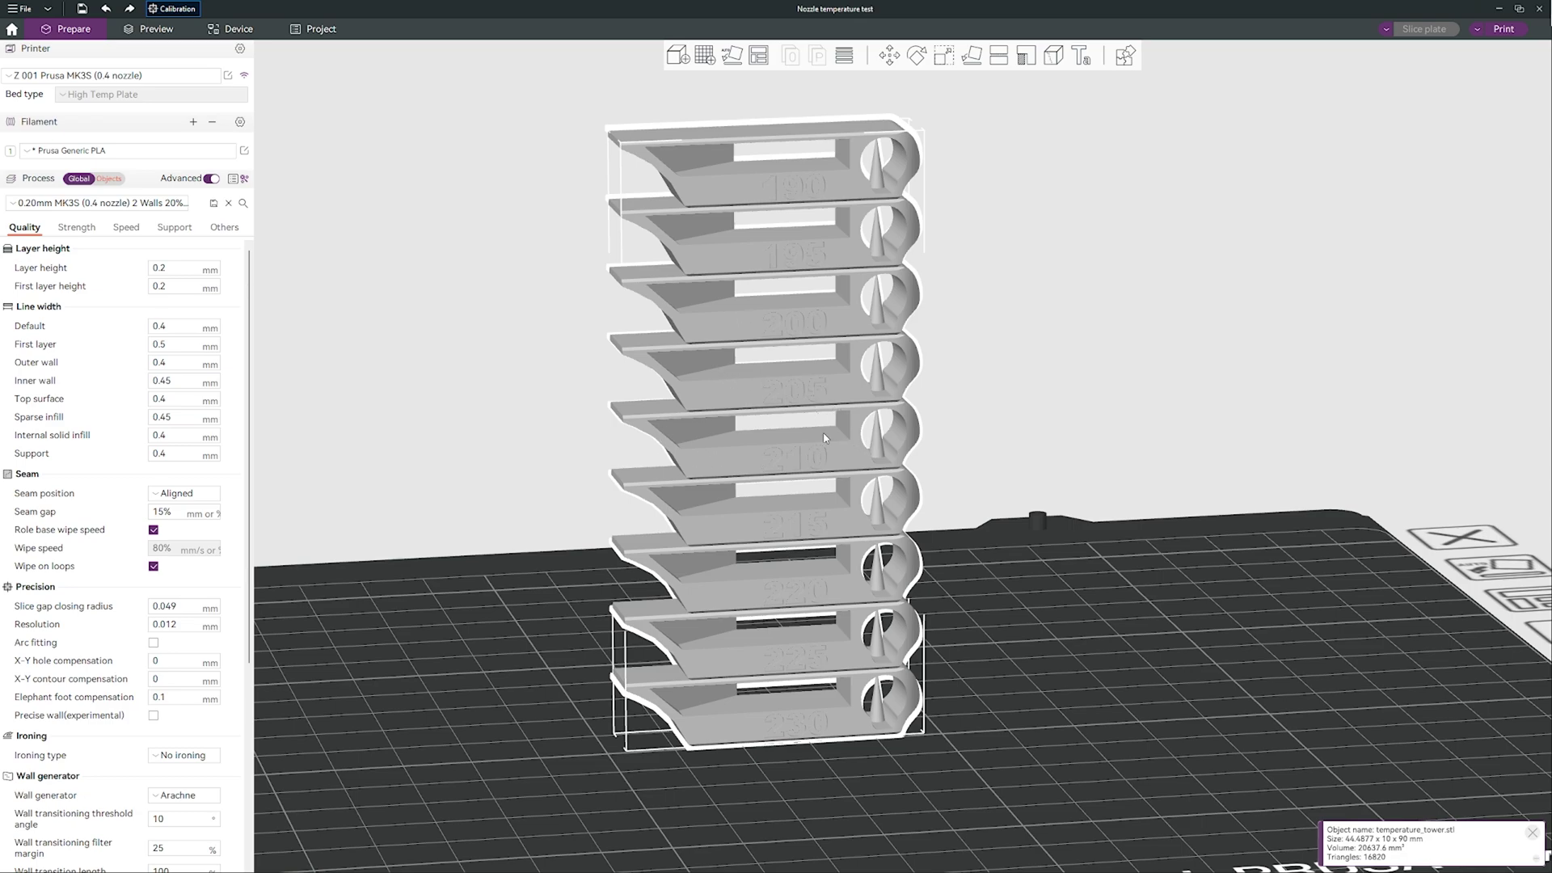
pyautogui.scroll(3, 929, 459)
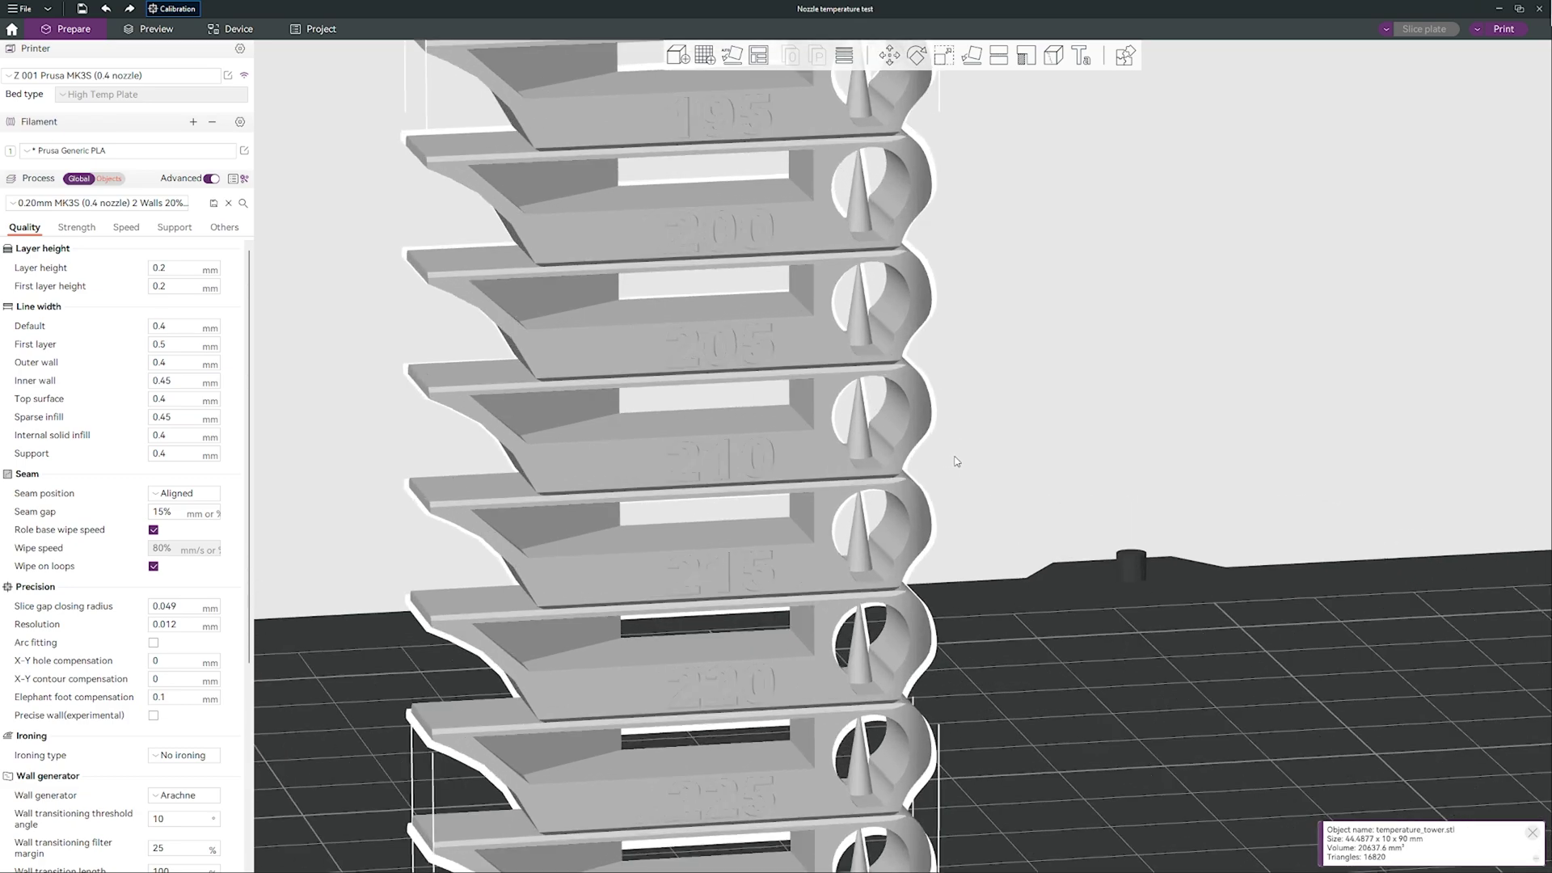
pyautogui.scroll(-3, 956, 461)
pyautogui.moveTo(995, 442); pyautogui.dragTo(1114, 450, button='right')
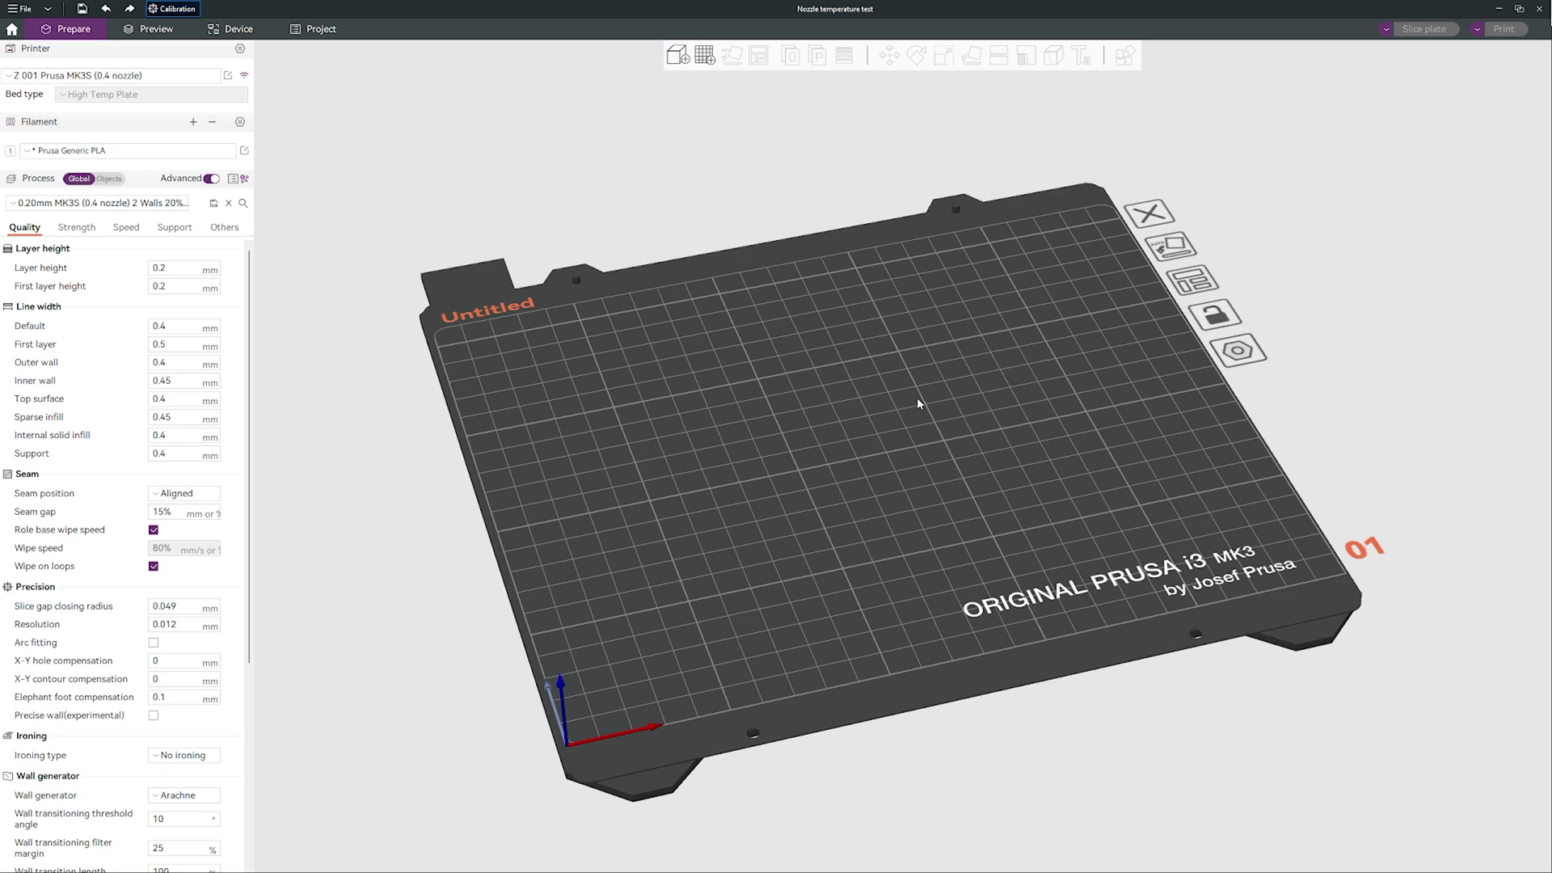
pyautogui.moveTo(917, 396); pyautogui.dragTo(851, 436)
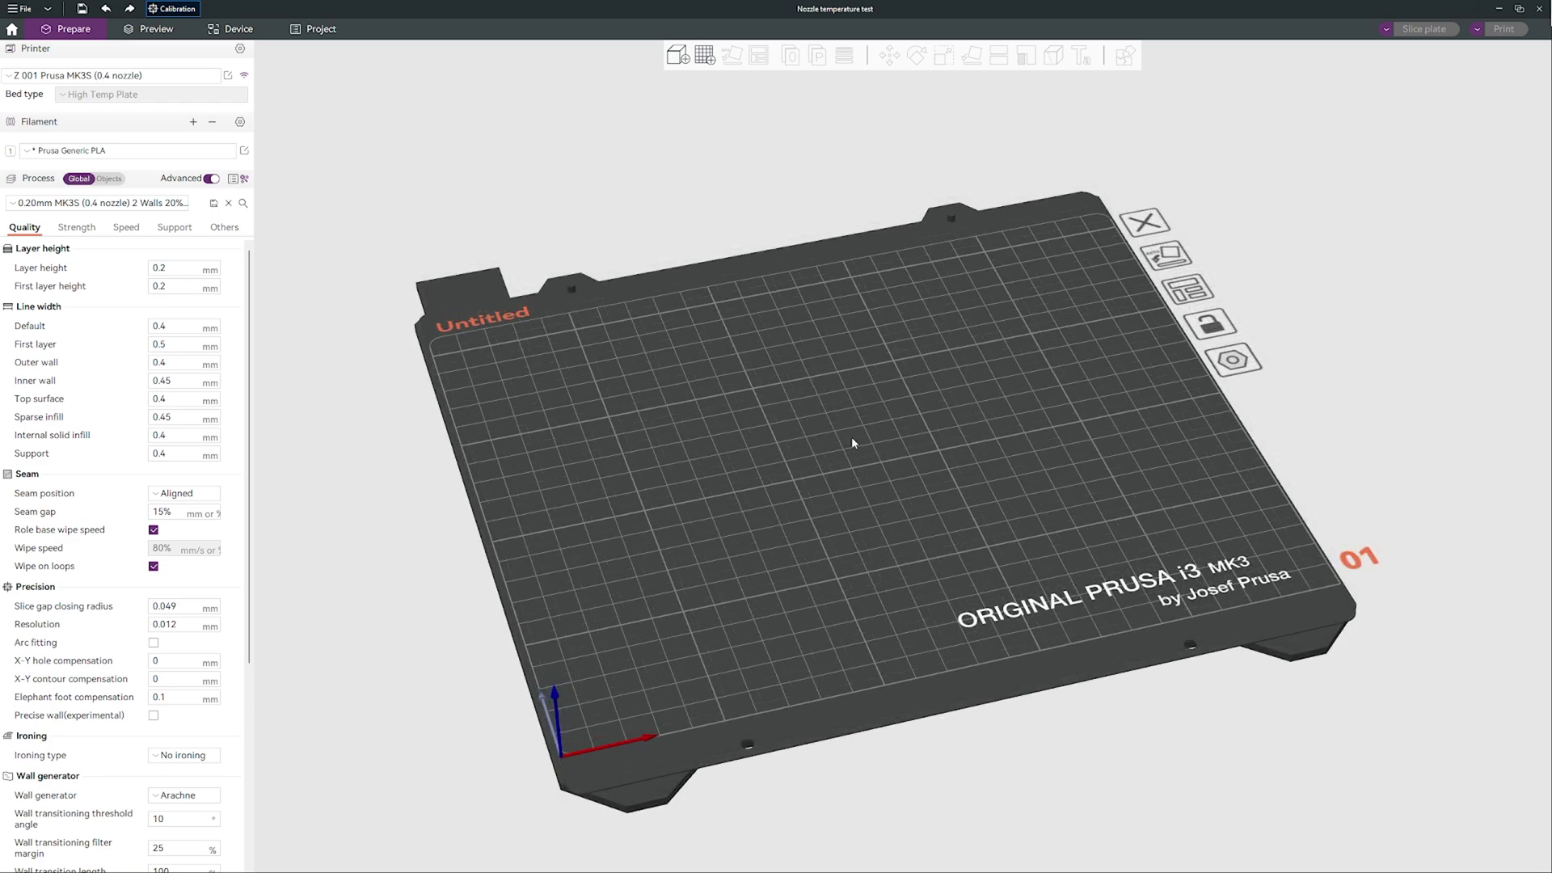